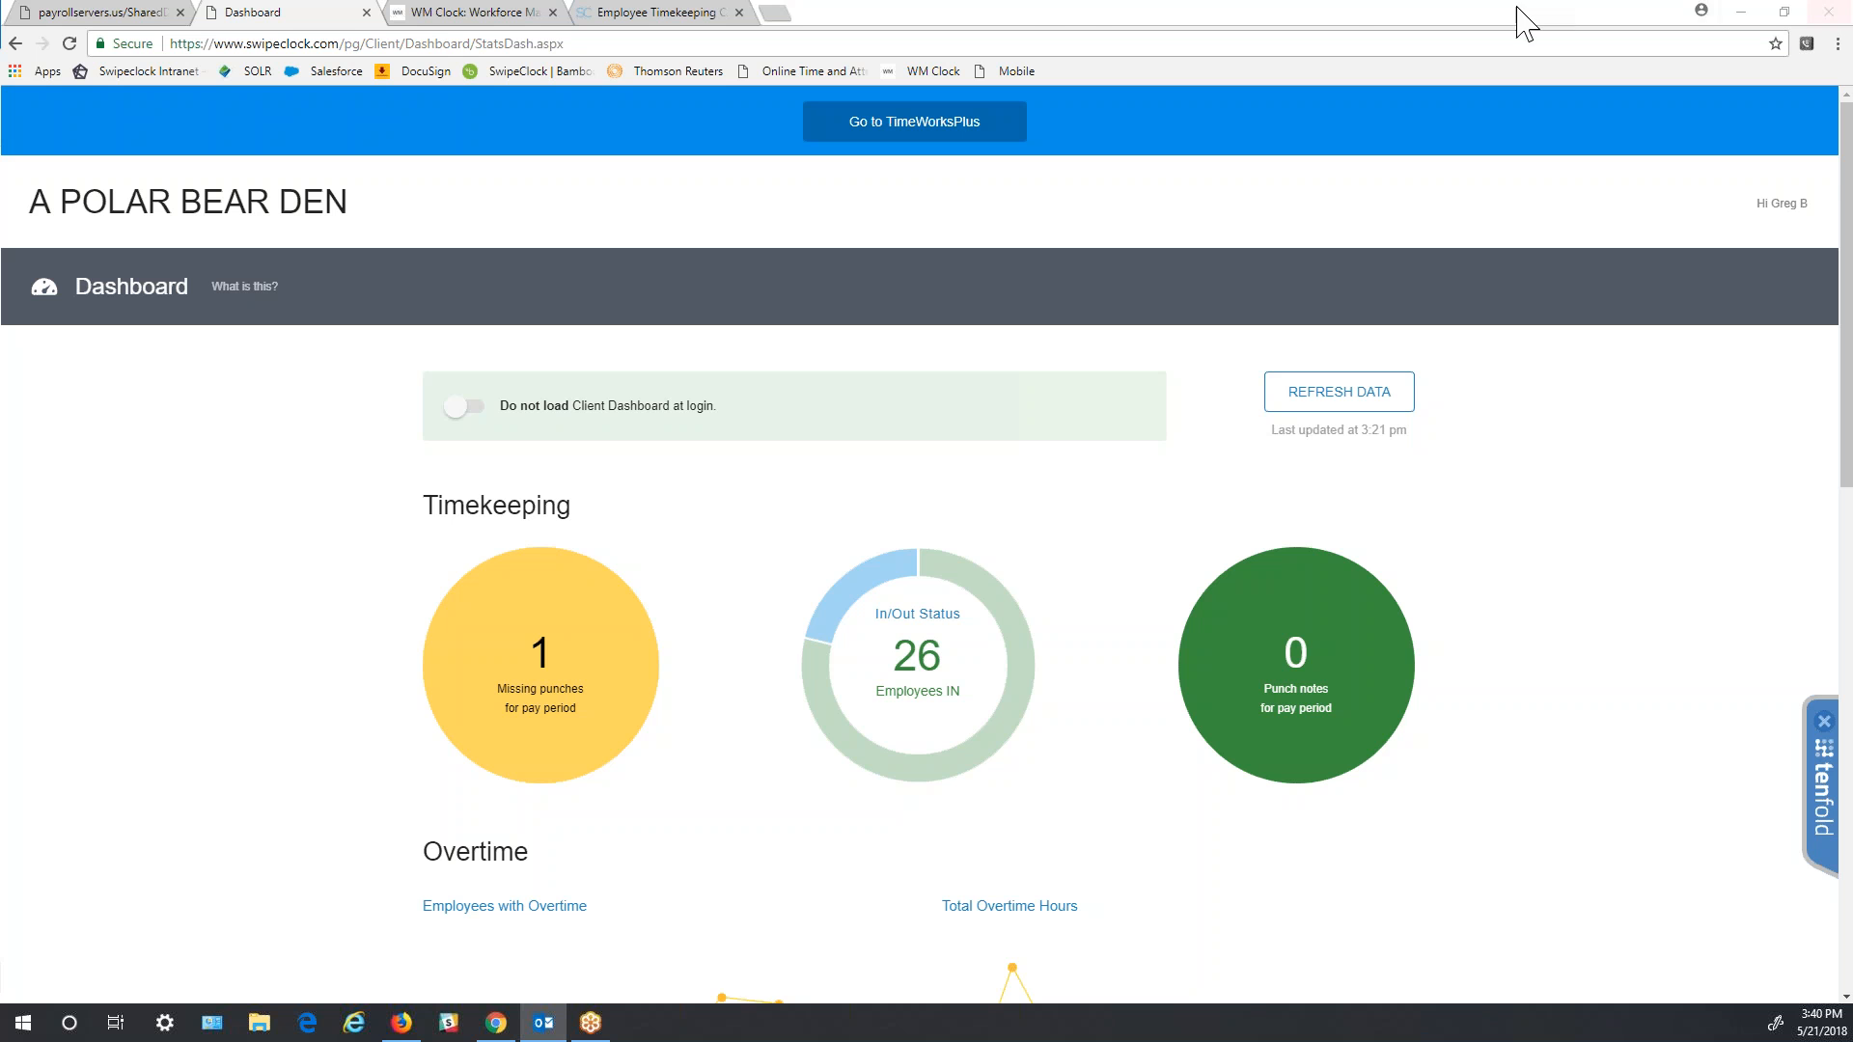
- Switch to the WM Clock tab, where the Employee Login page has credentials already filled in
left_click(497, 19)
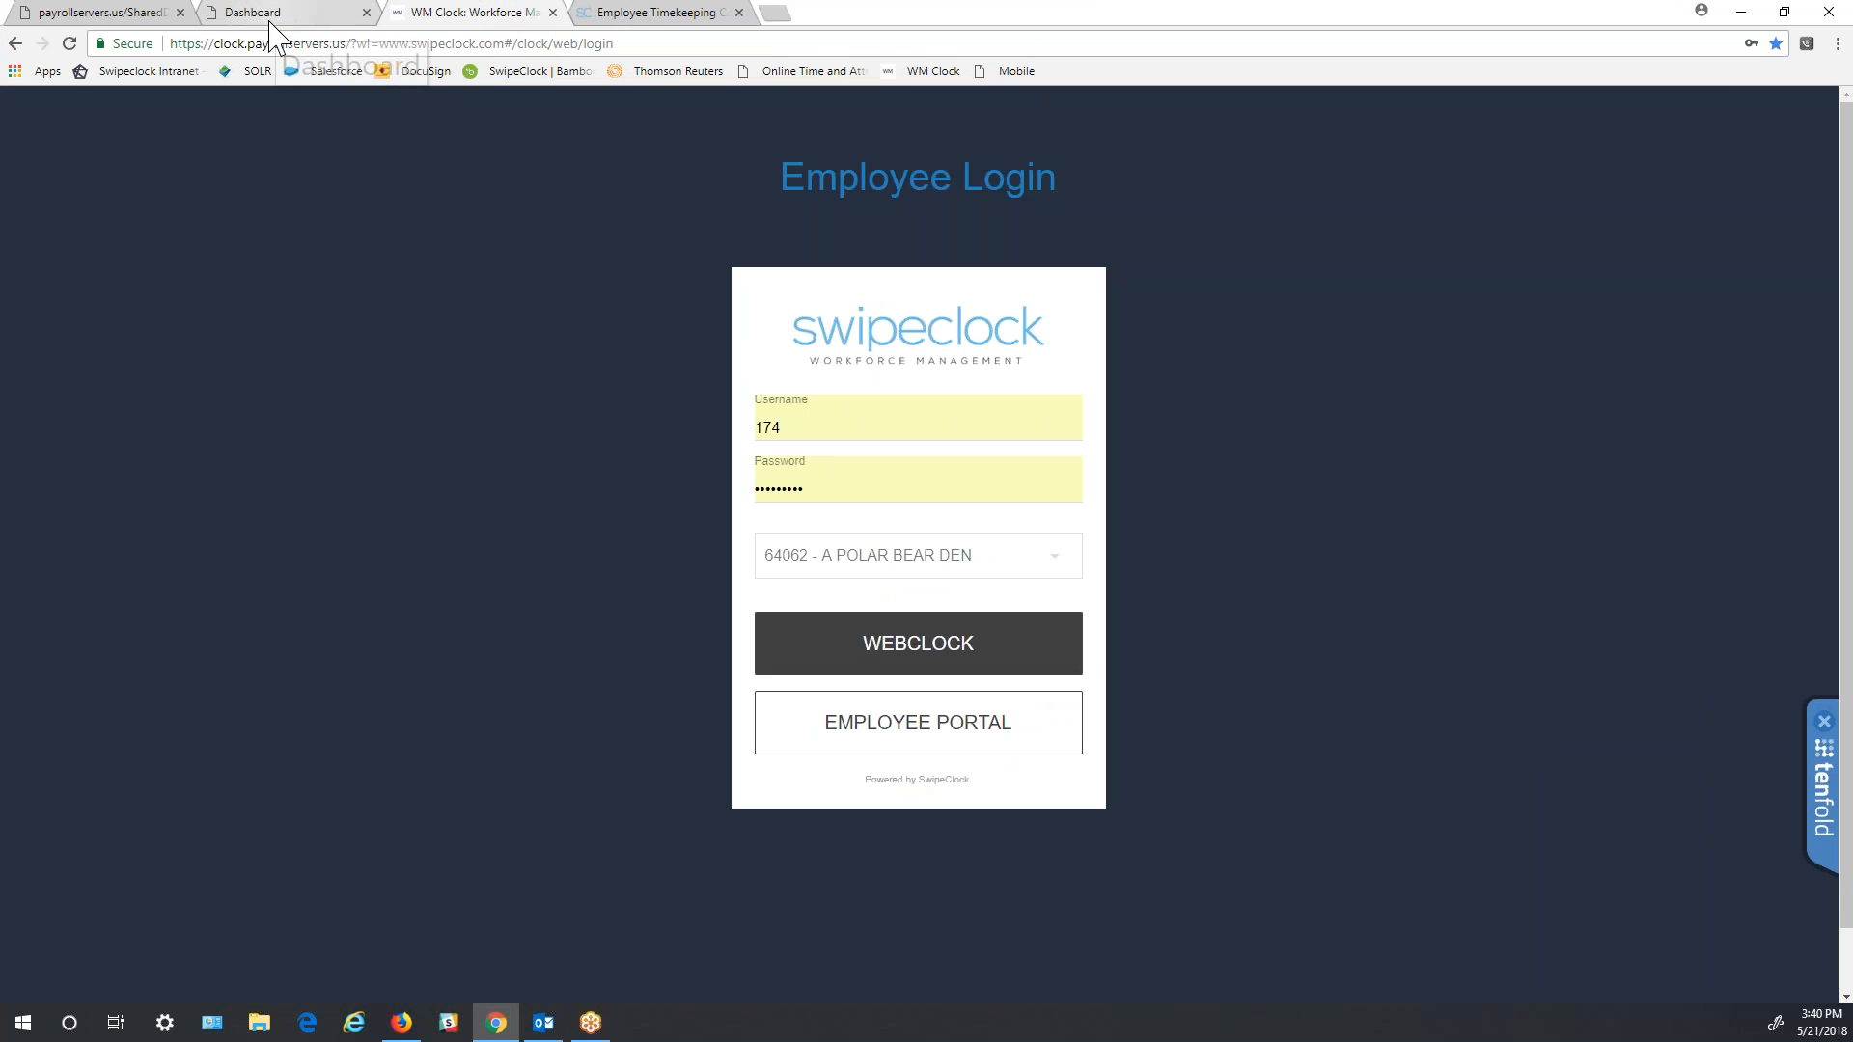
- Switch to the Employee Timekeeping tab showing the TimeWorksTouch time clock product page
left_click(687, 19)
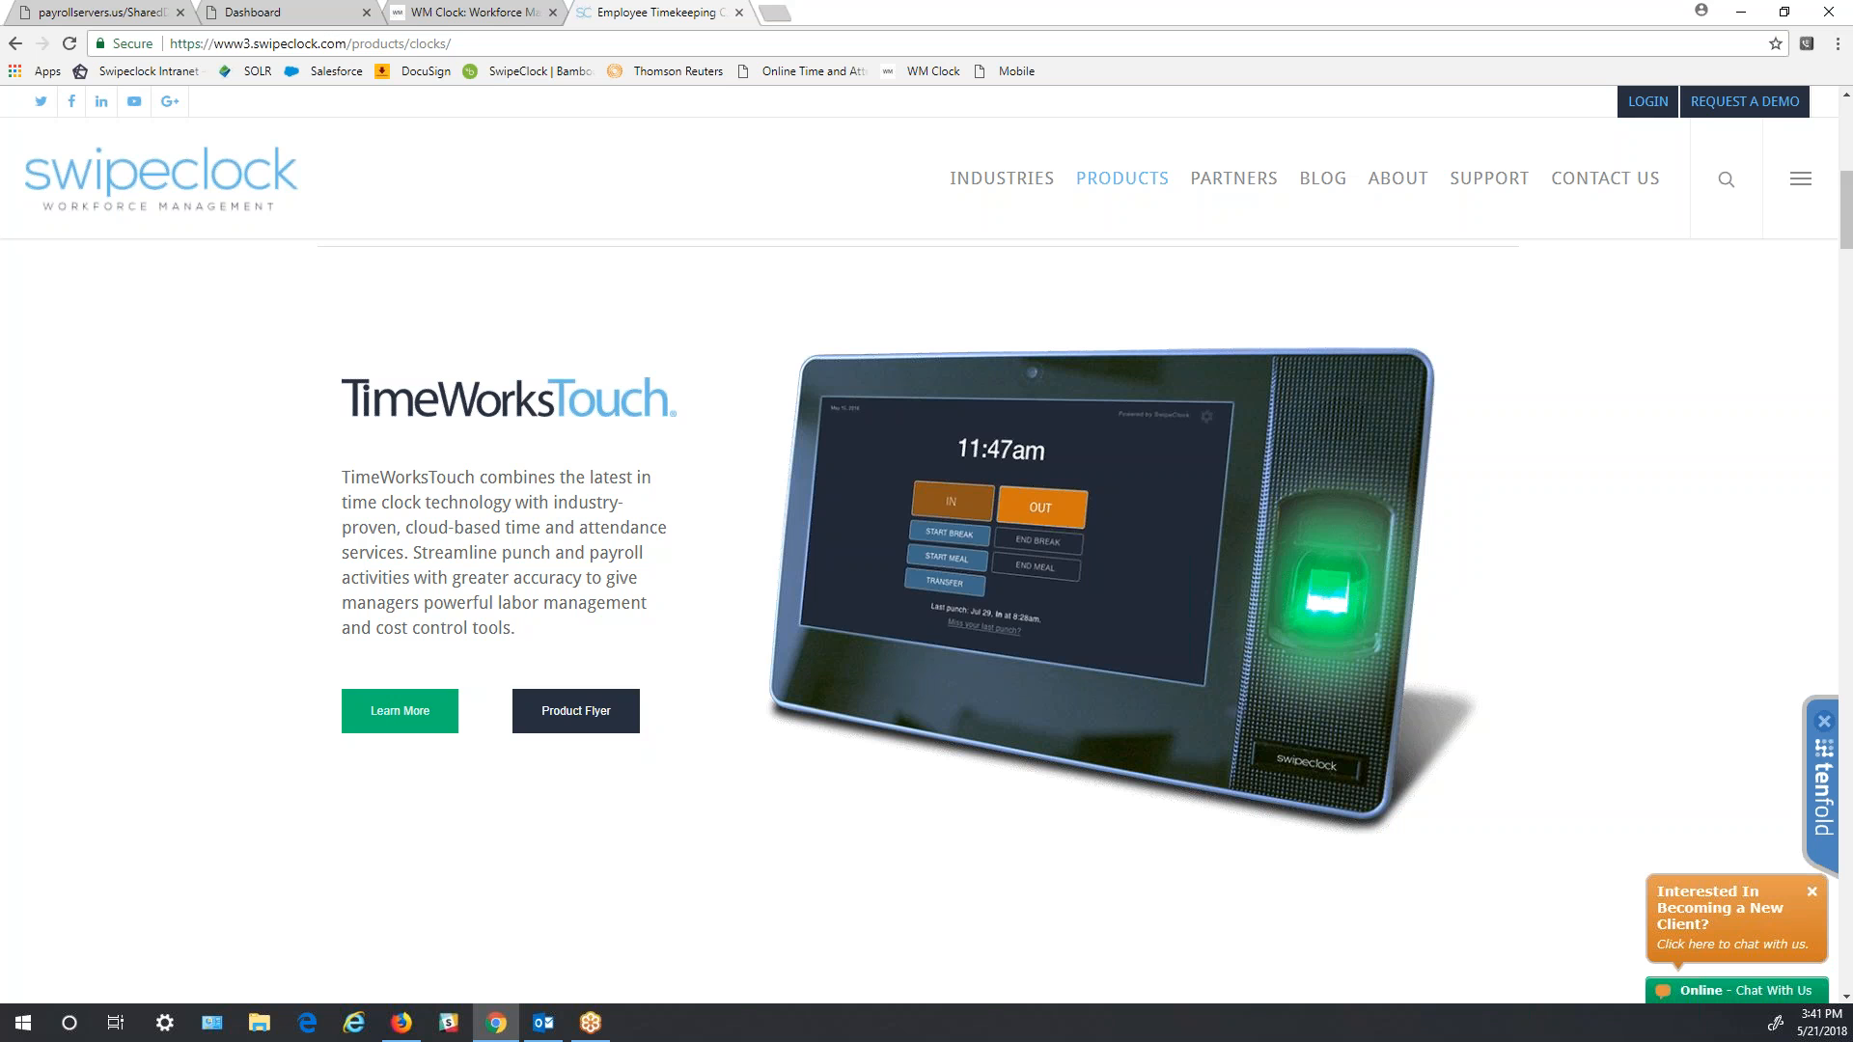
- Scroll down to the Z33 & Z34 Biometric Clocks section, then return to the WM Clock tab
scroll(705, 627, "down", 5)
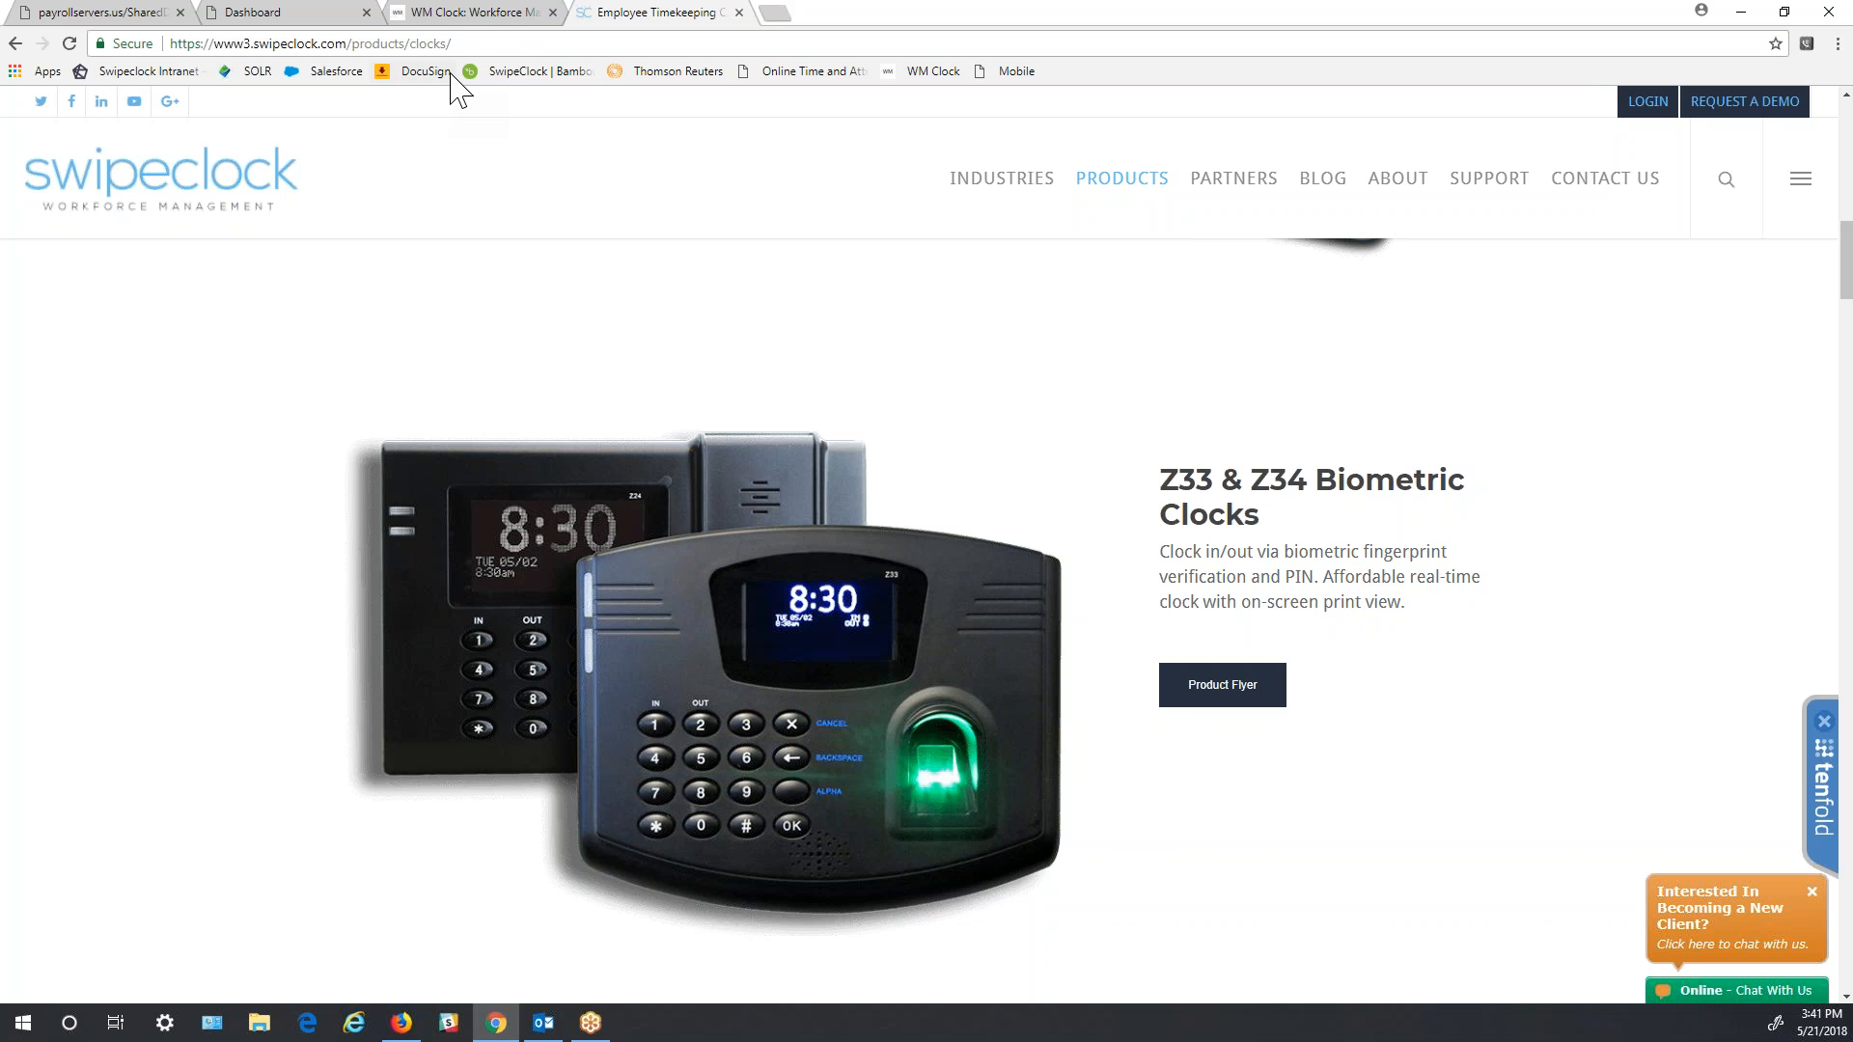
left_click(476, 14)
- Open the TimeWorks Mobile demo, preview the Tablet layout, switch to Phone, and set Clock In
left_click(299, 14)
left_click(73, 13)
scroll(1351, 579, "down", 1)
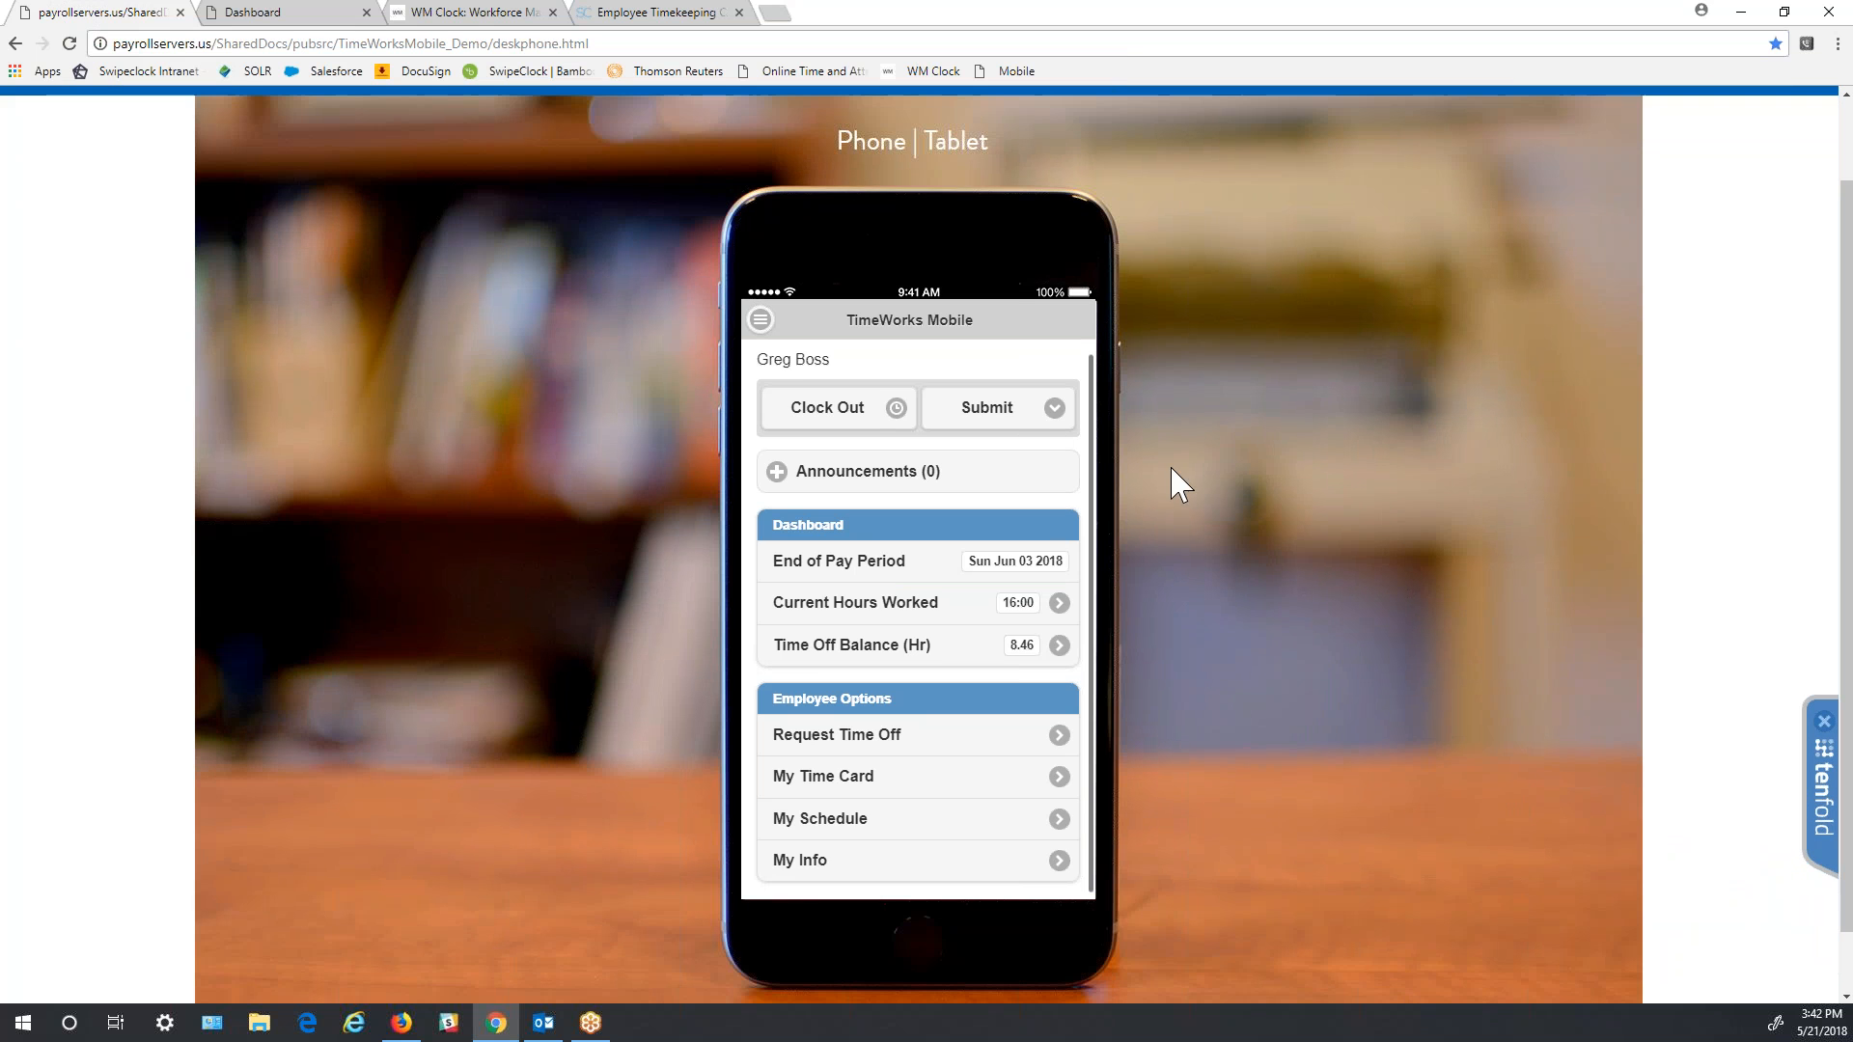
left_click(965, 154)
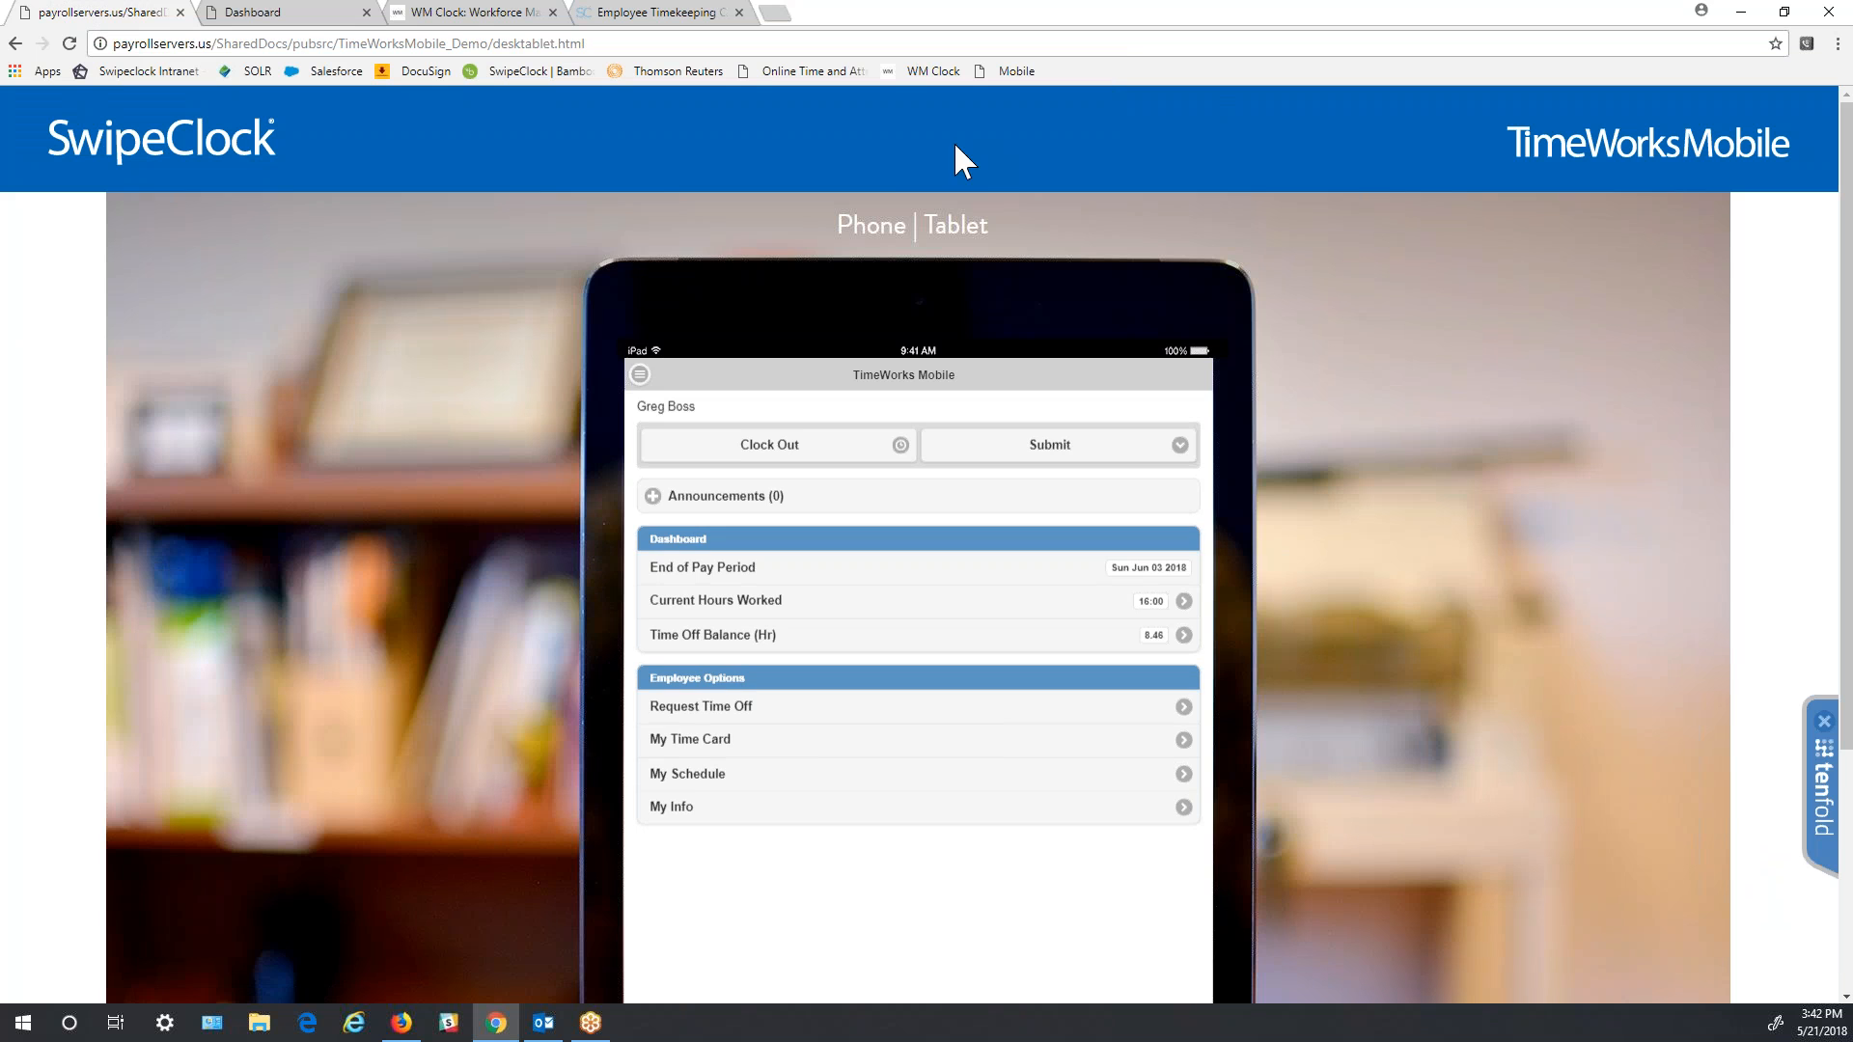
left_click(883, 241)
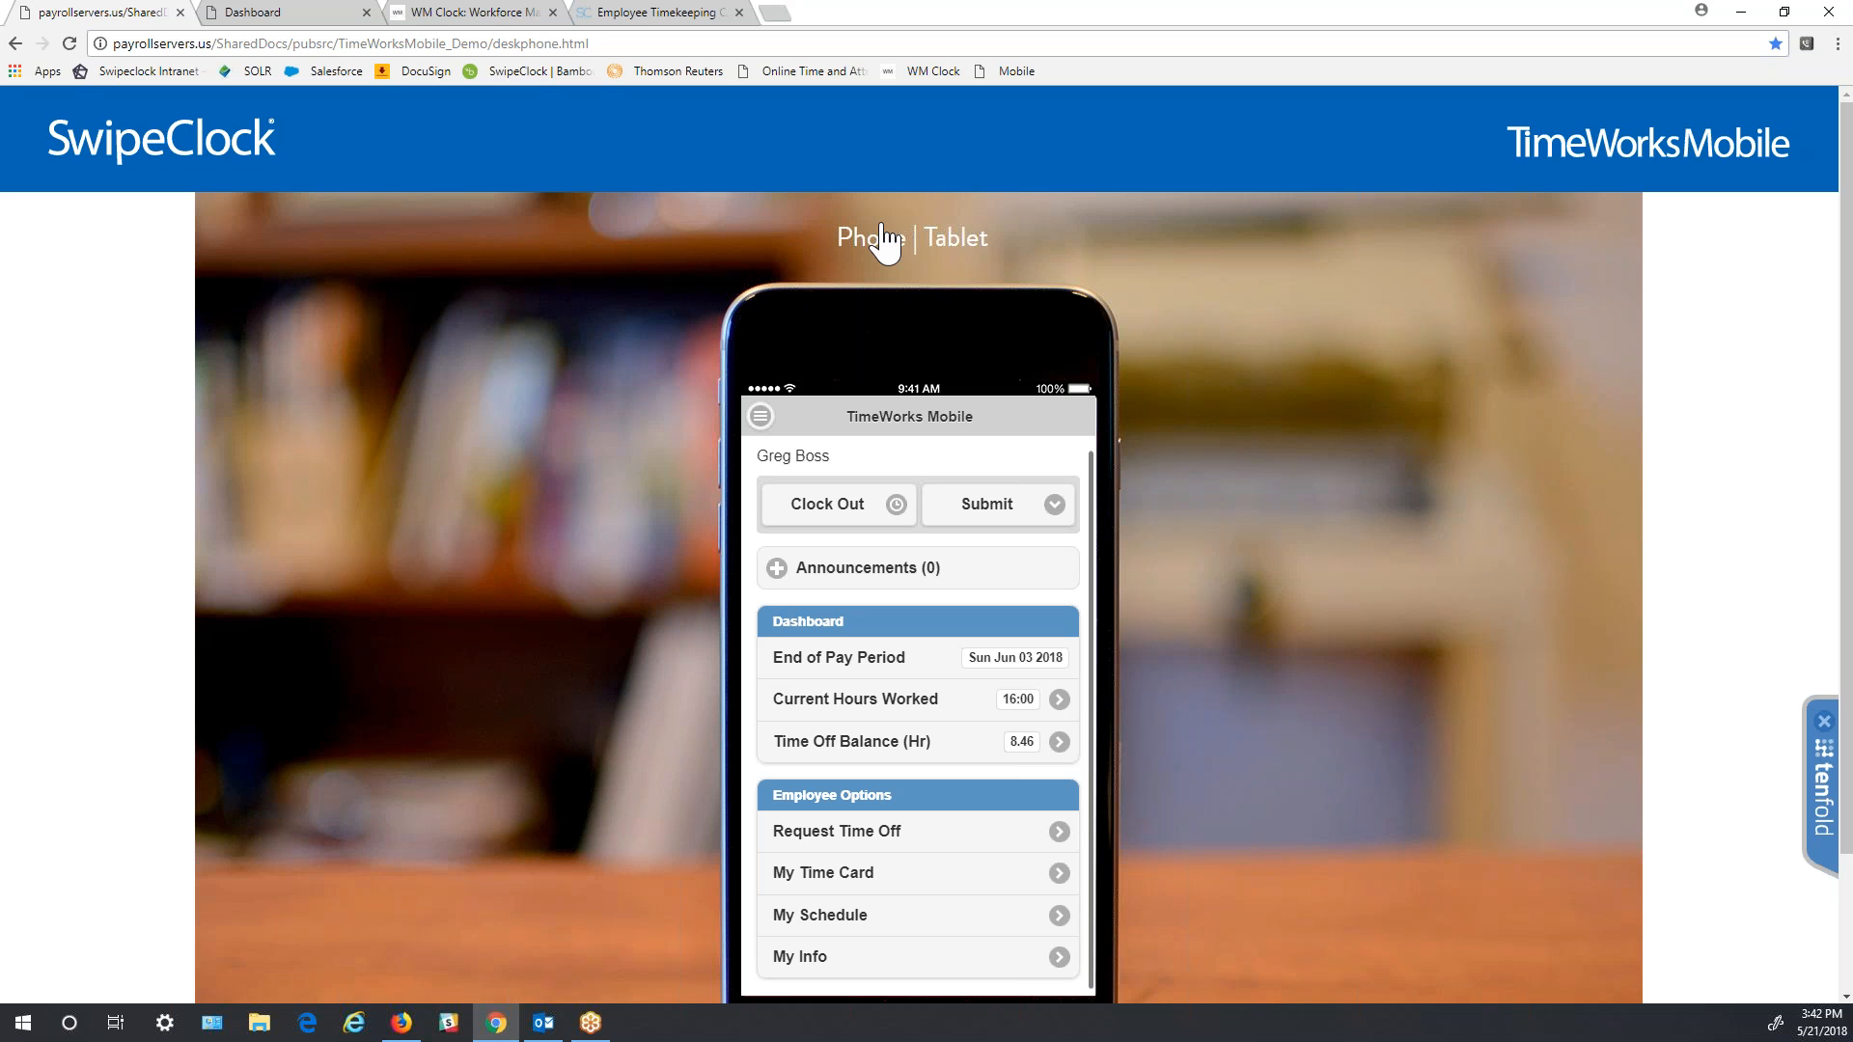
scroll(1336, 507, "down", 1)
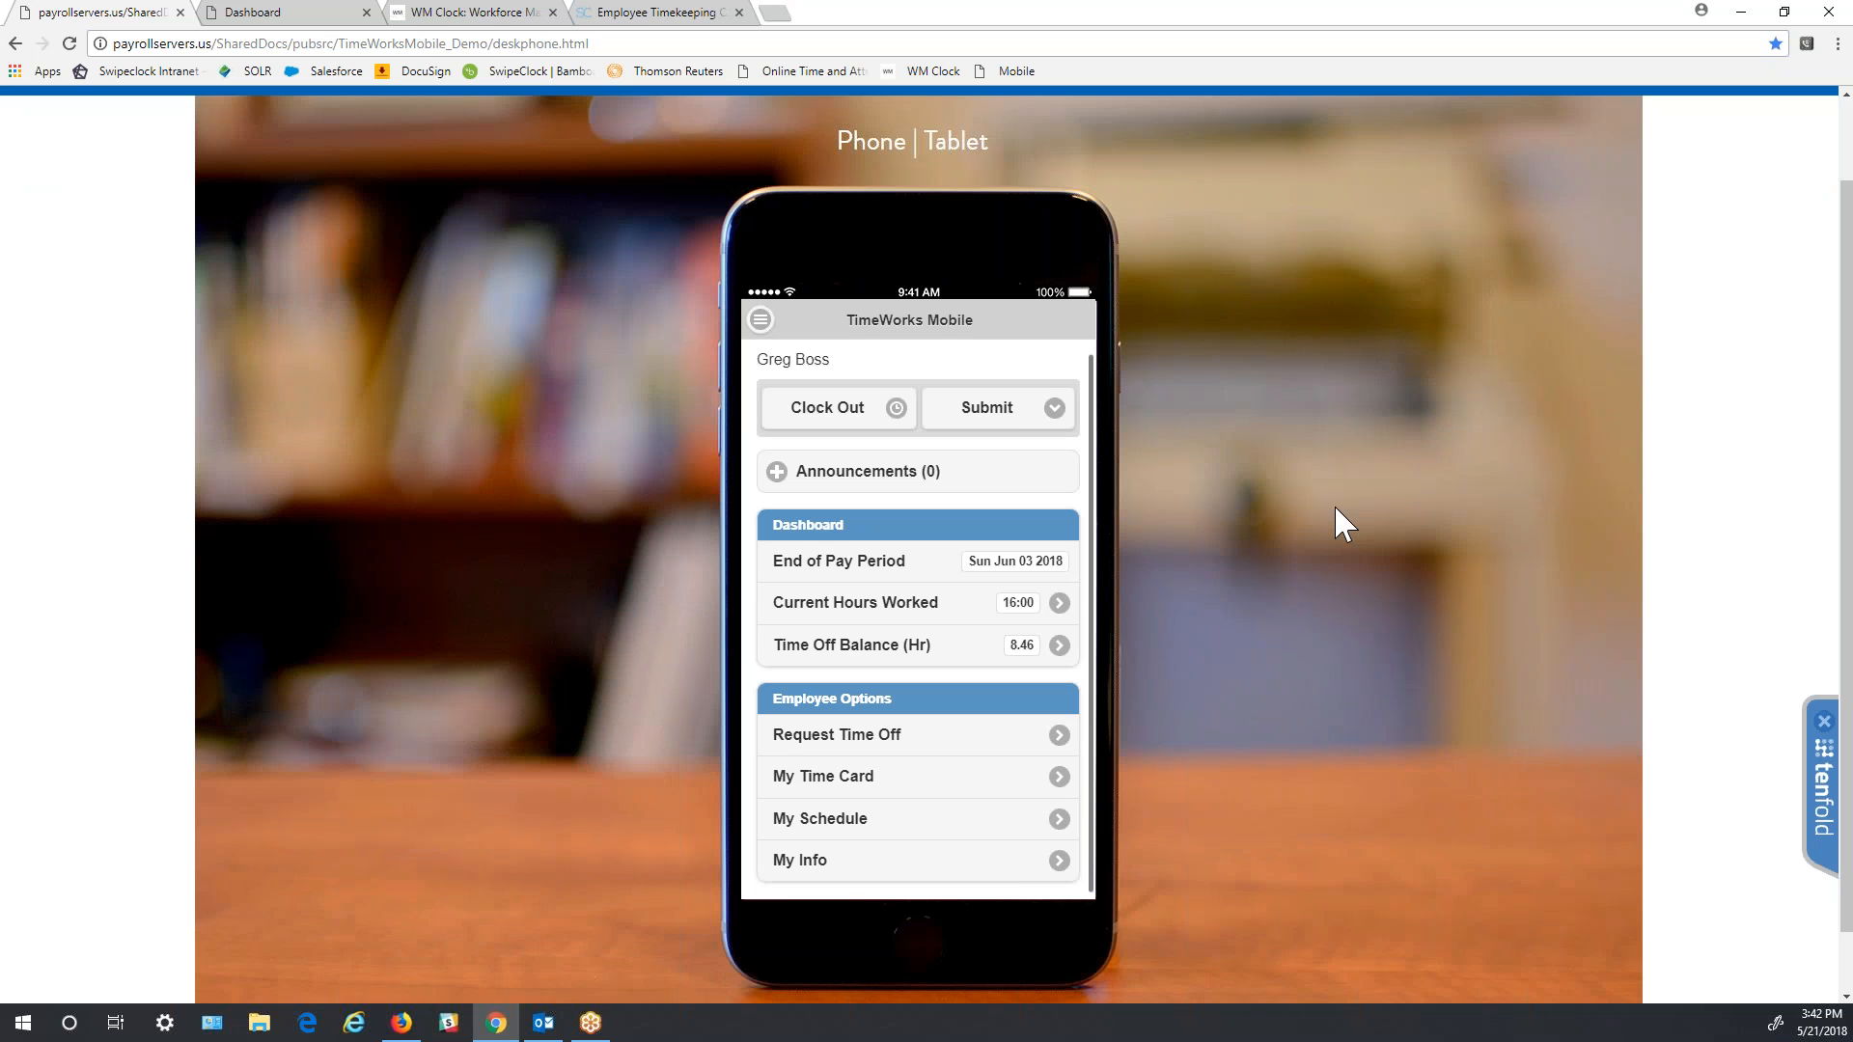
left_click(808, 407)
- Set the punch type to Clock In and submit to reach the clock-in form
left_click(827, 413)
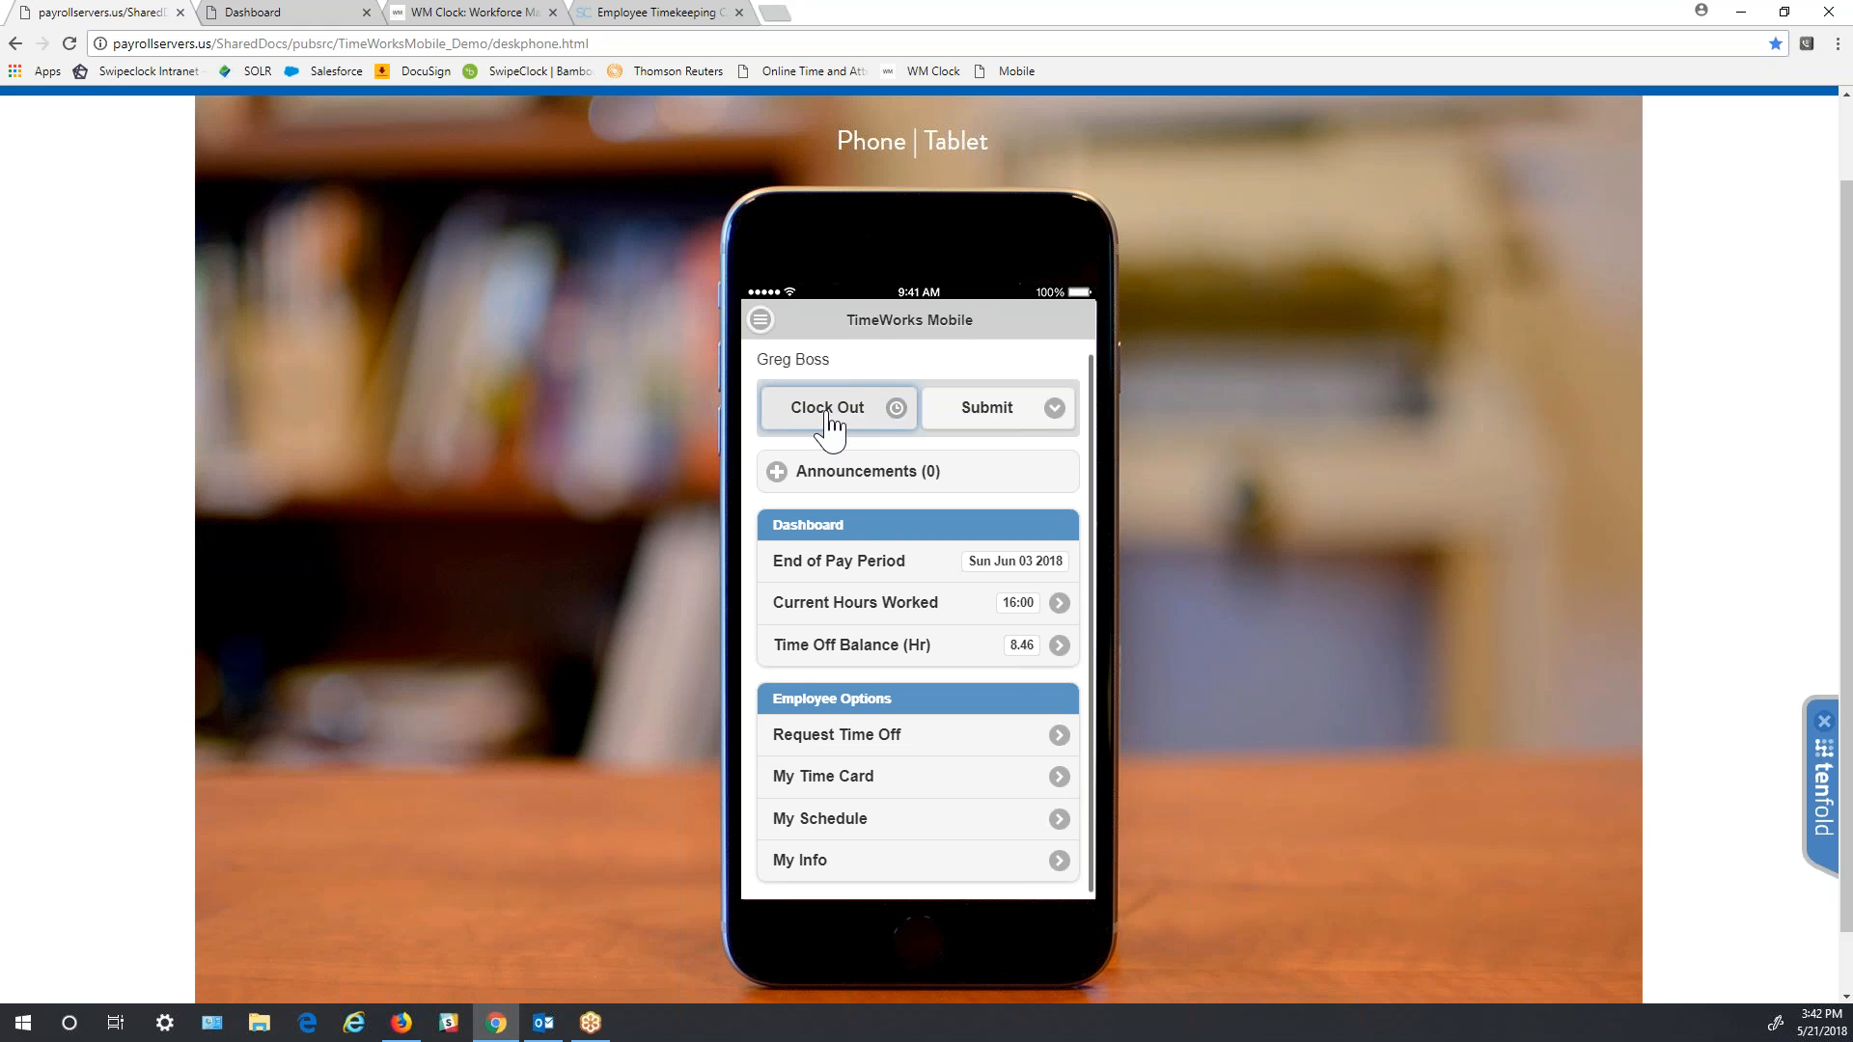
left_click(827, 413)
left_click(883, 411)
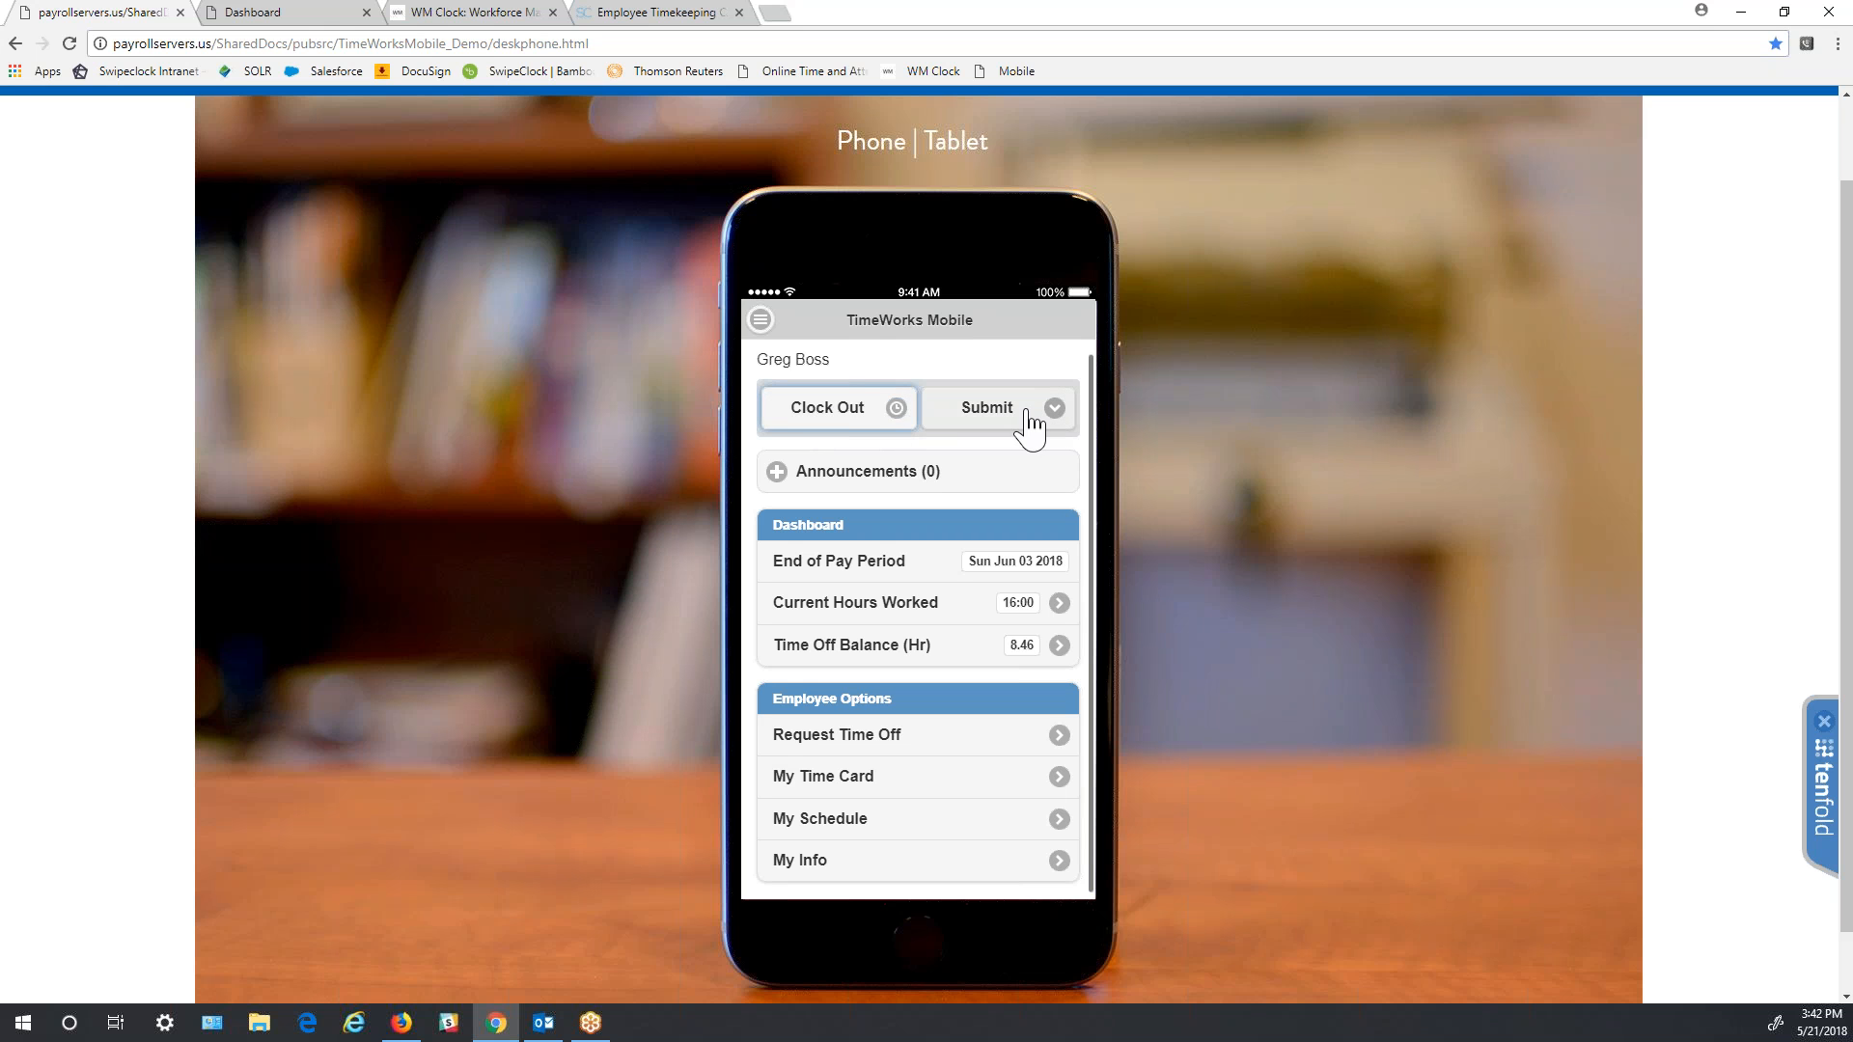
left_click(859, 422)
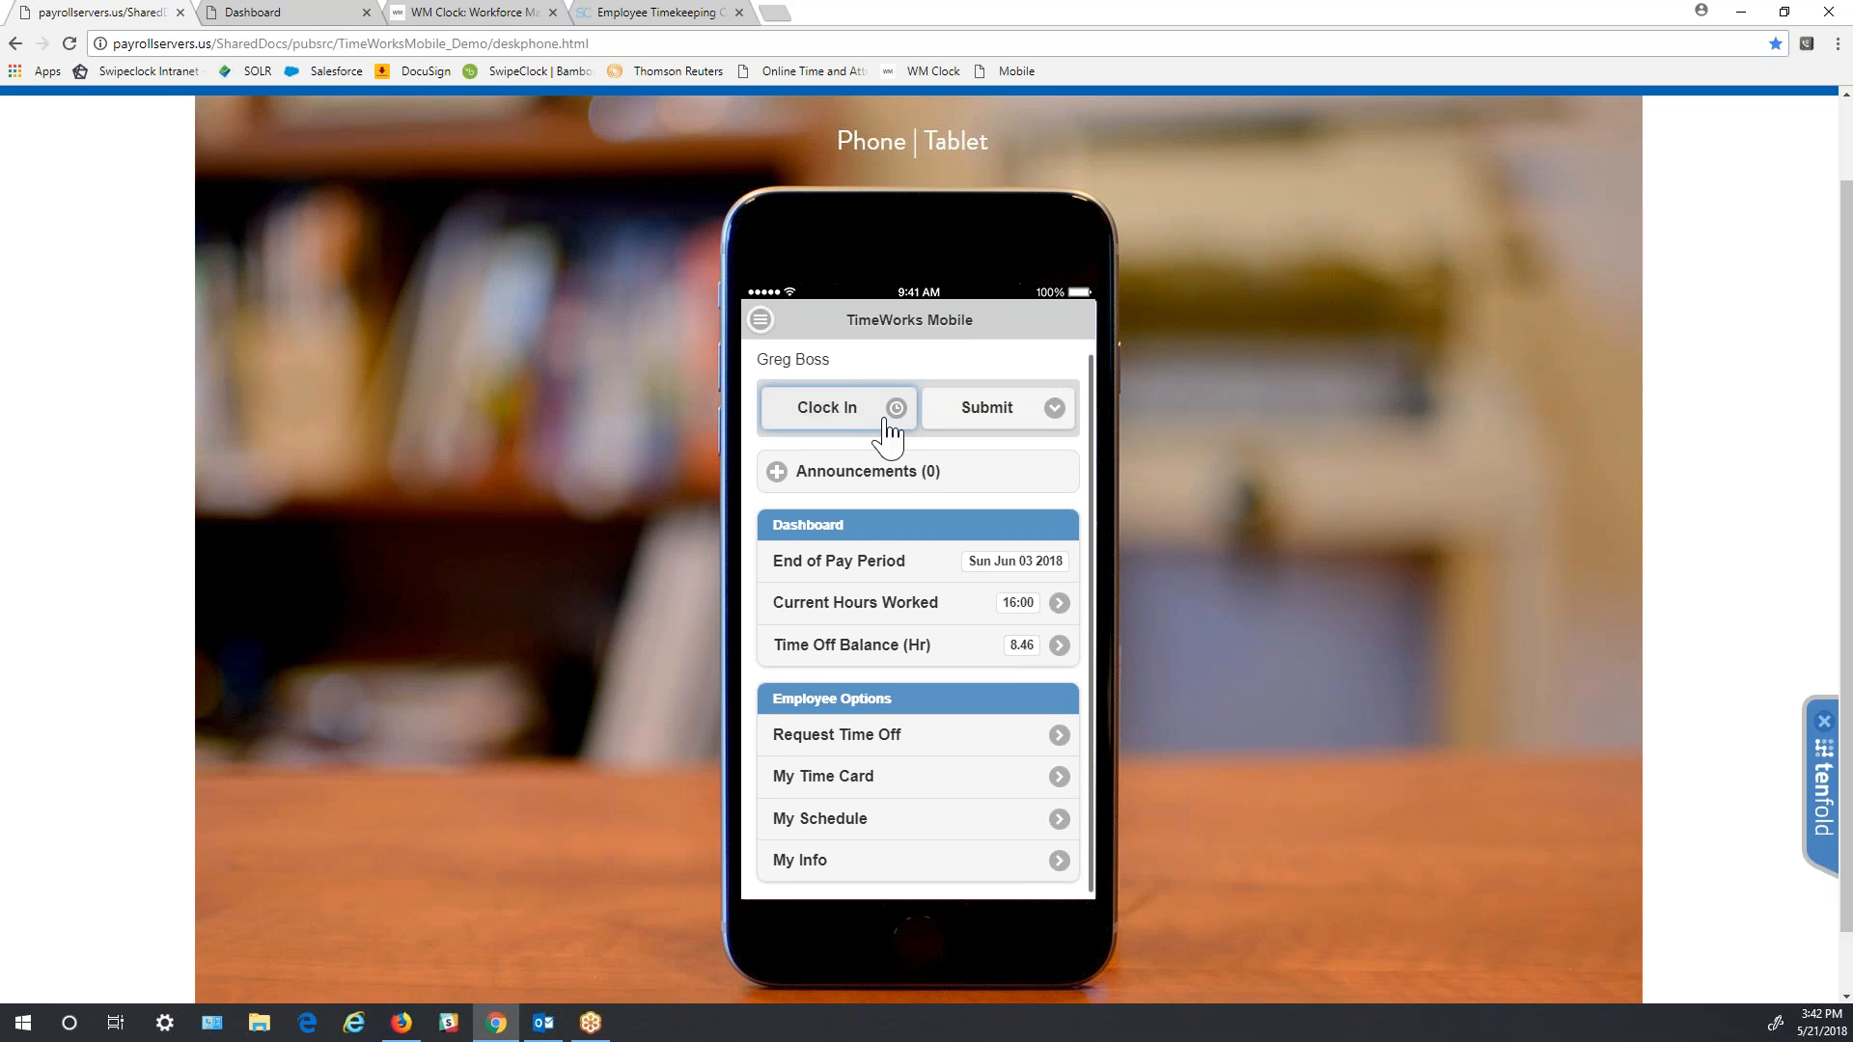
left_click(1002, 425)
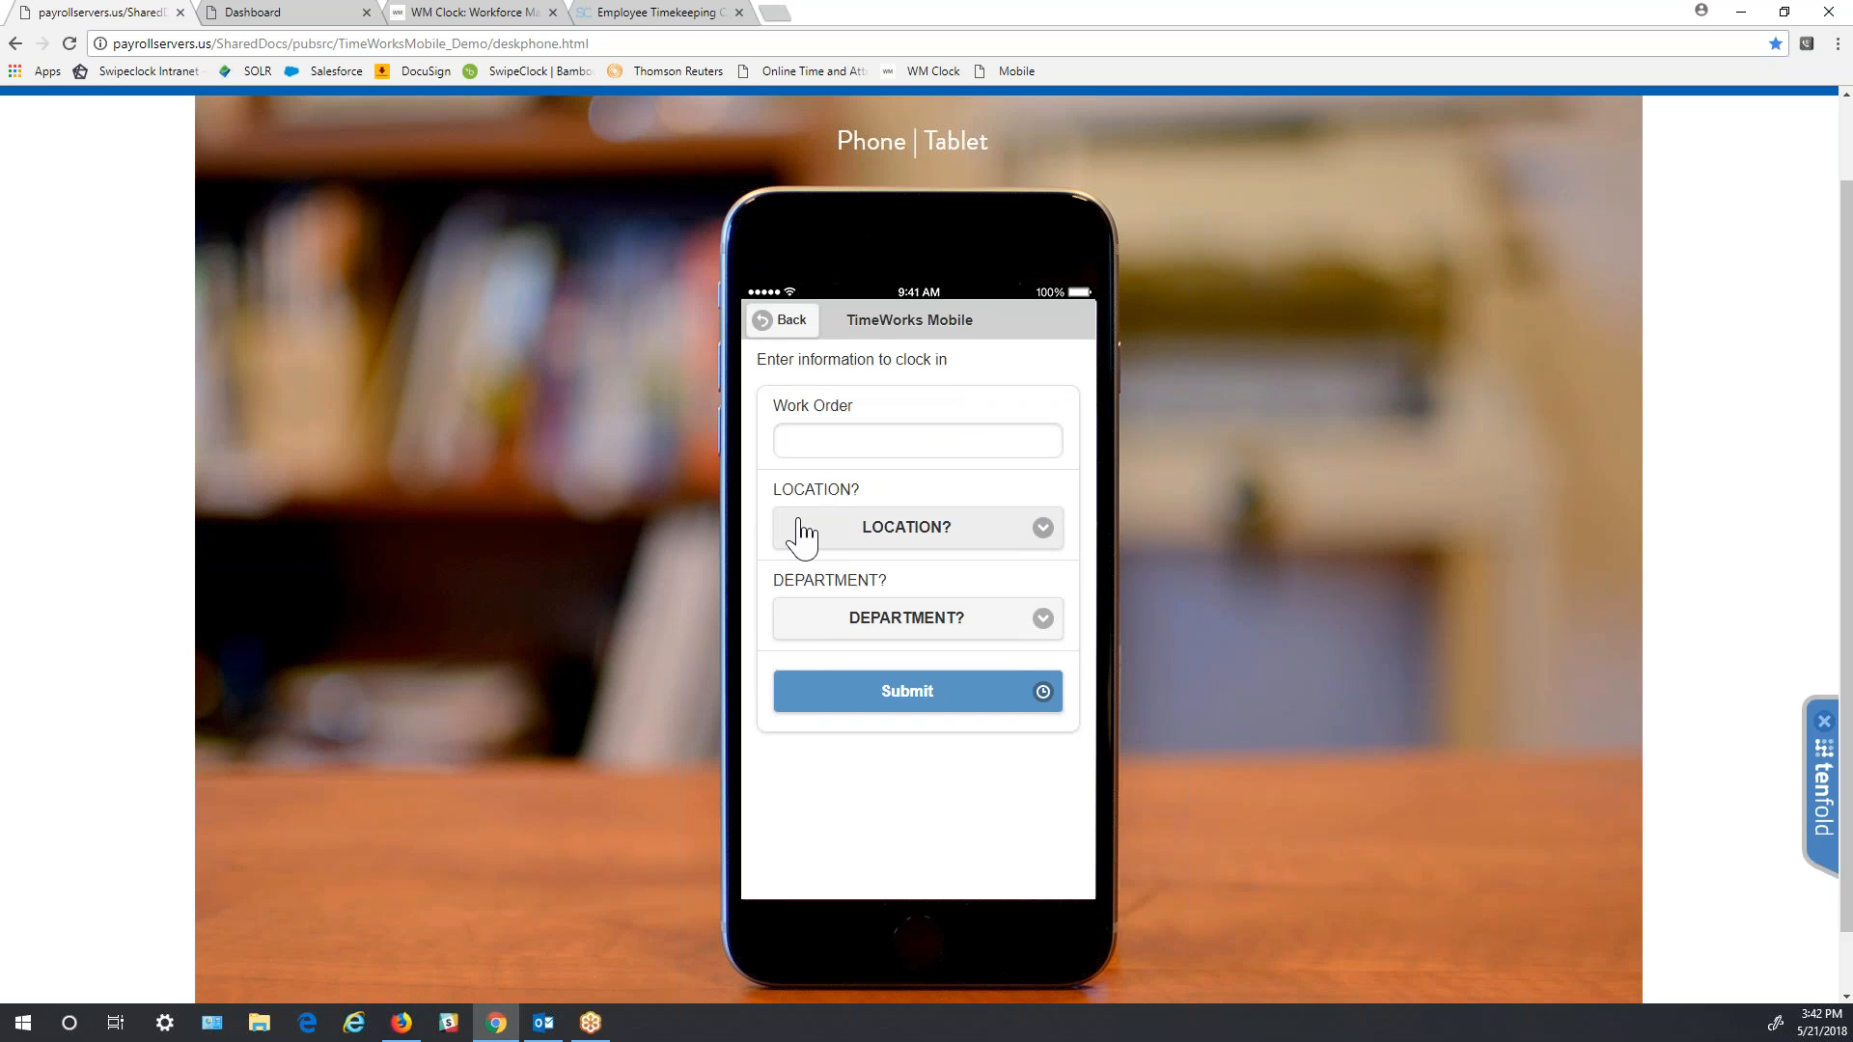
- Clock in at location SITE 1, department FRONT, continuing without GPS
left_click(1045, 531)
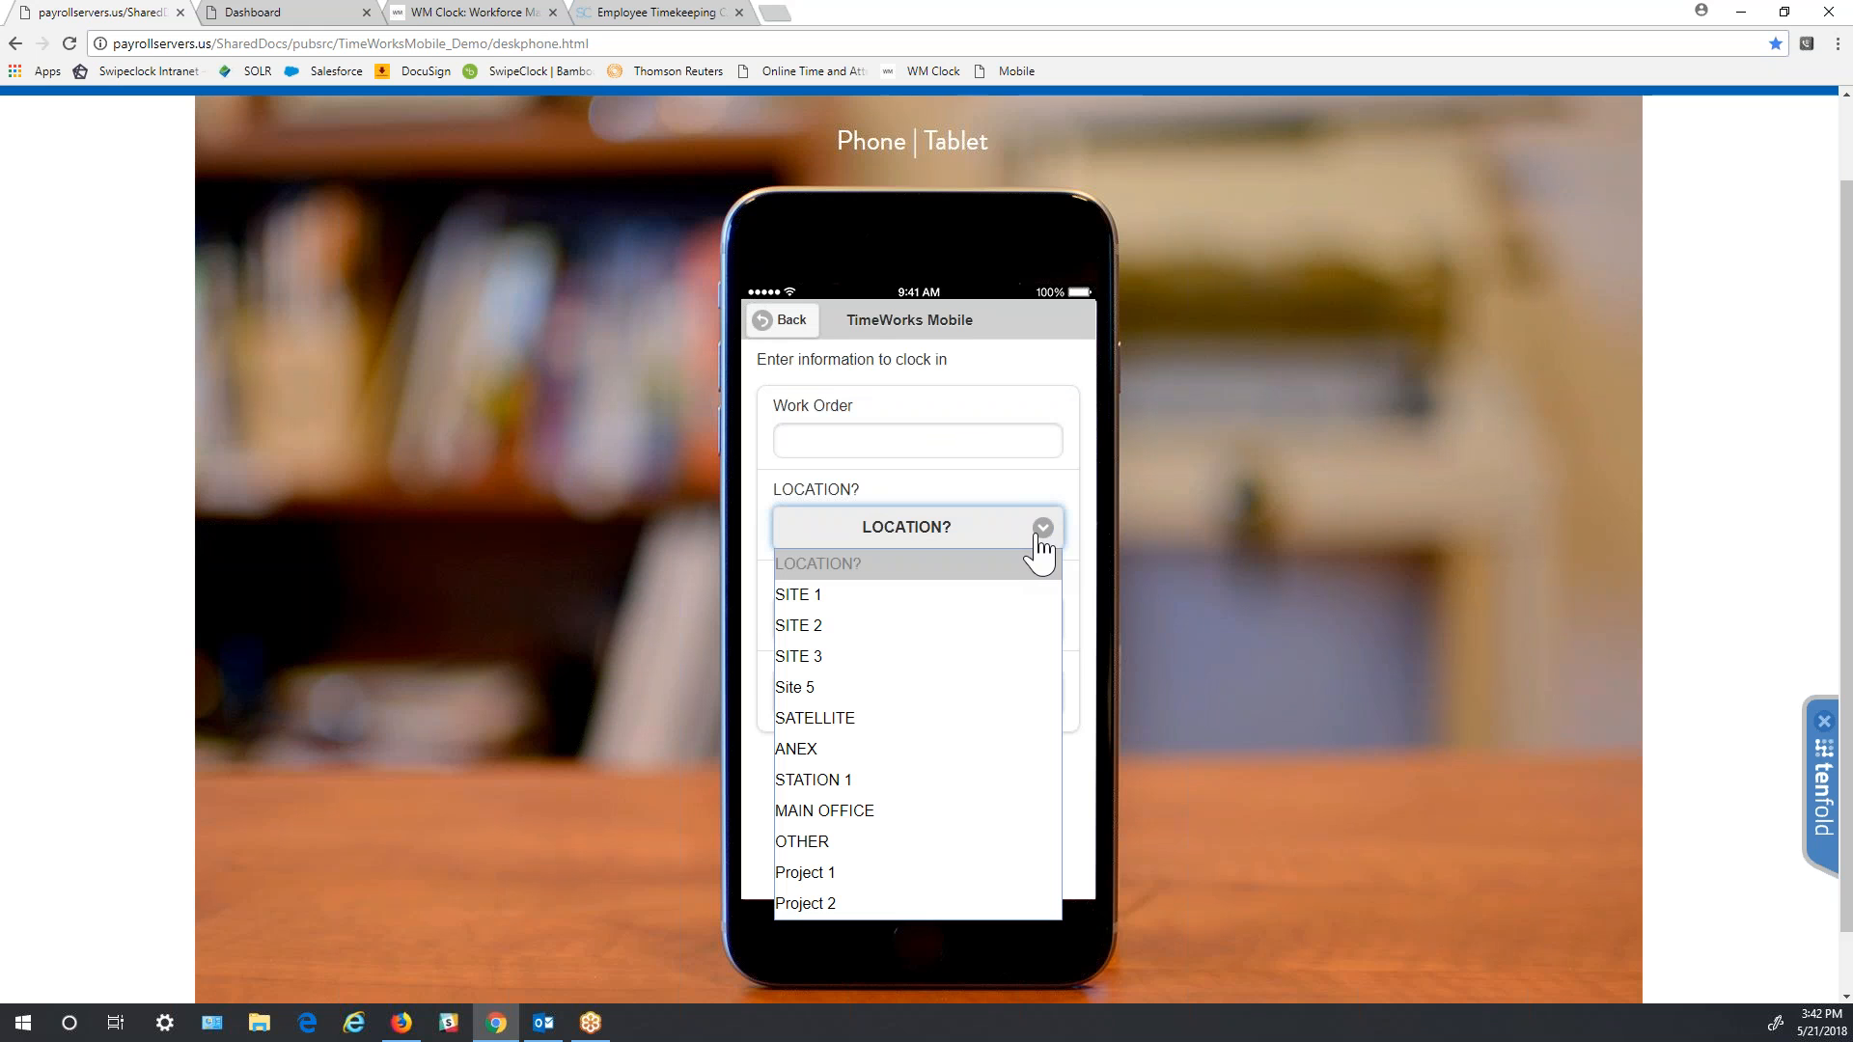
left_click(1008, 595)
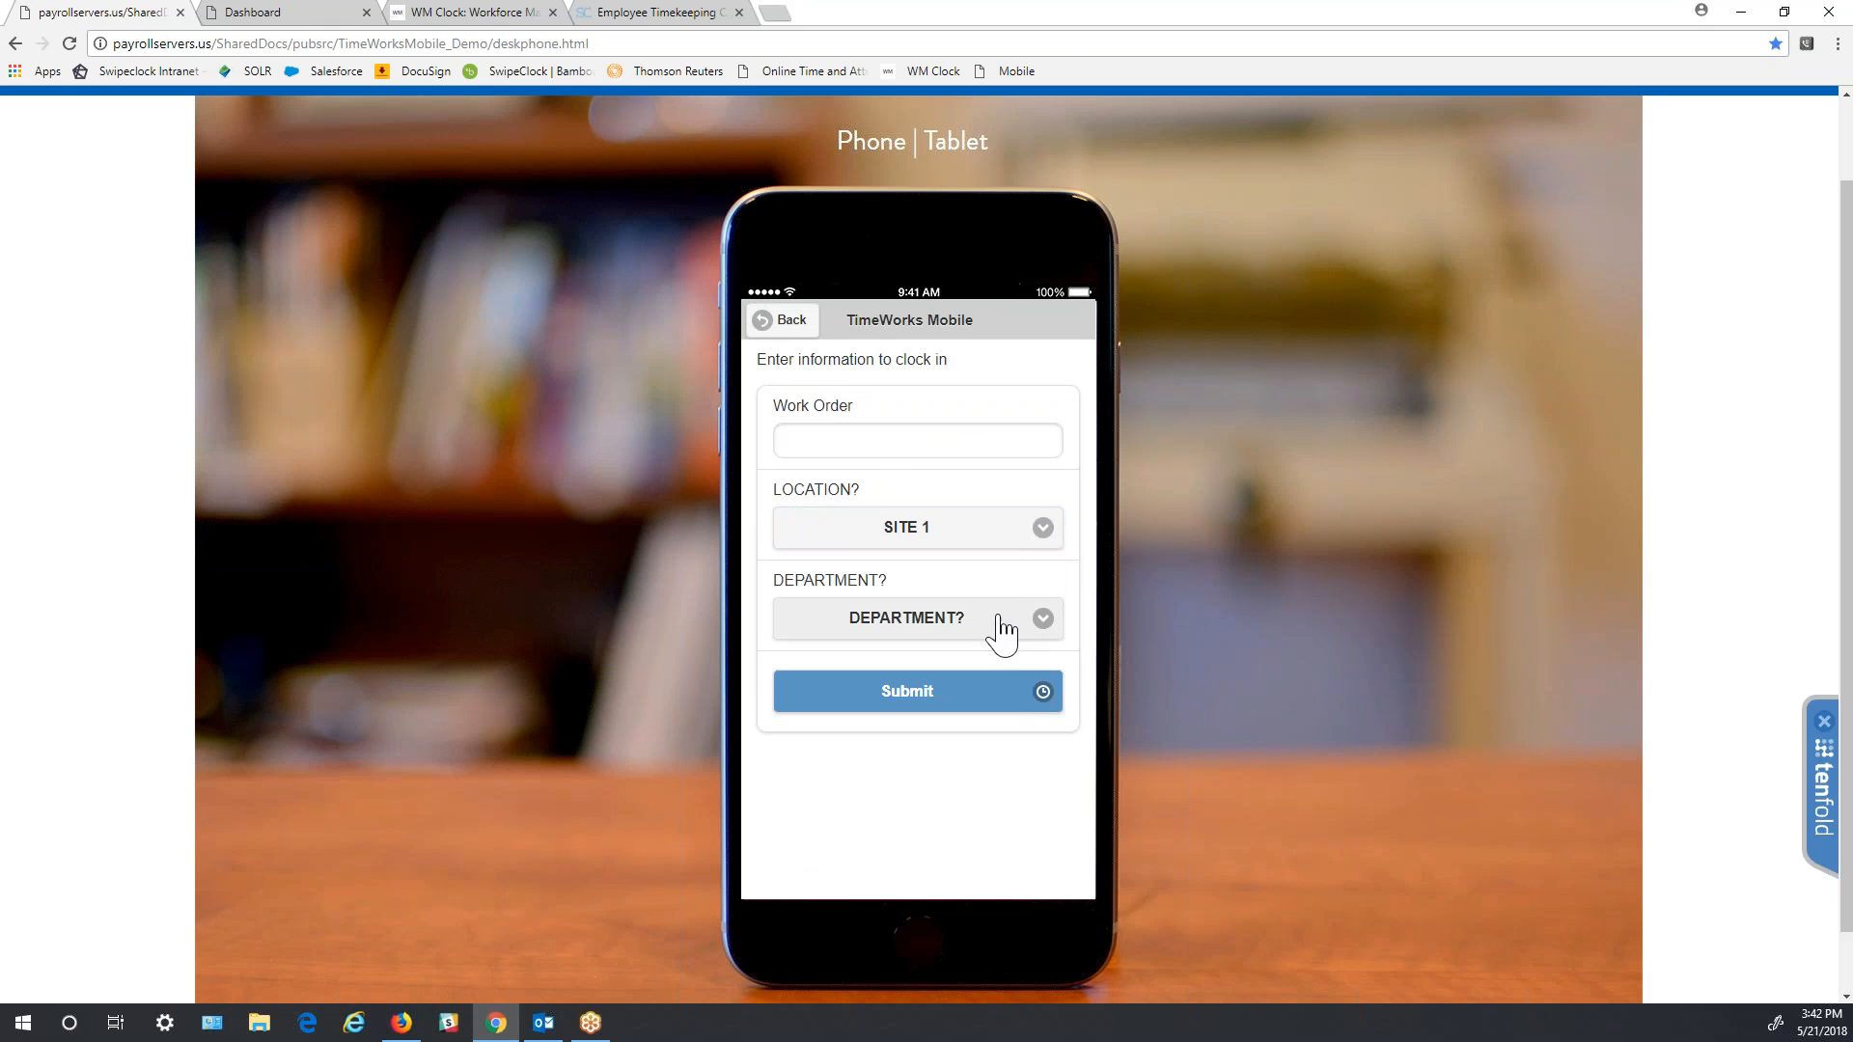
left_click(1040, 629)
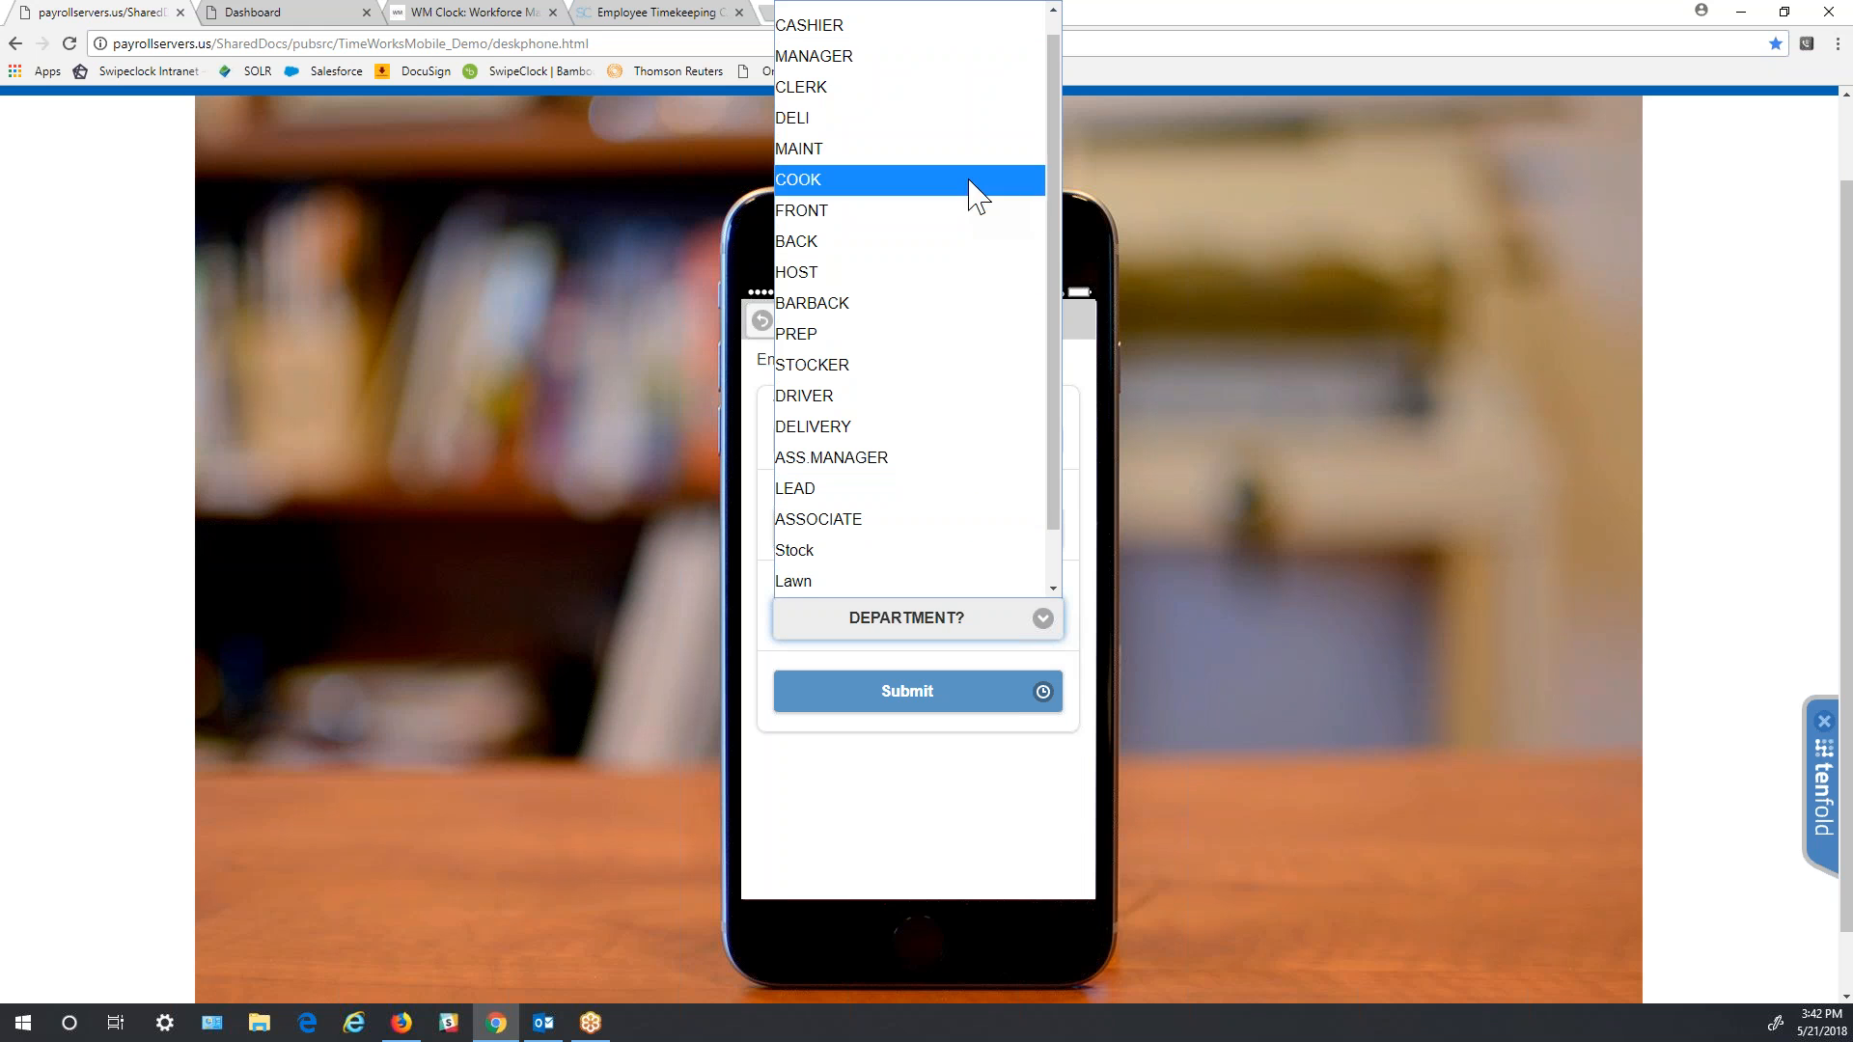
left_click(951, 210)
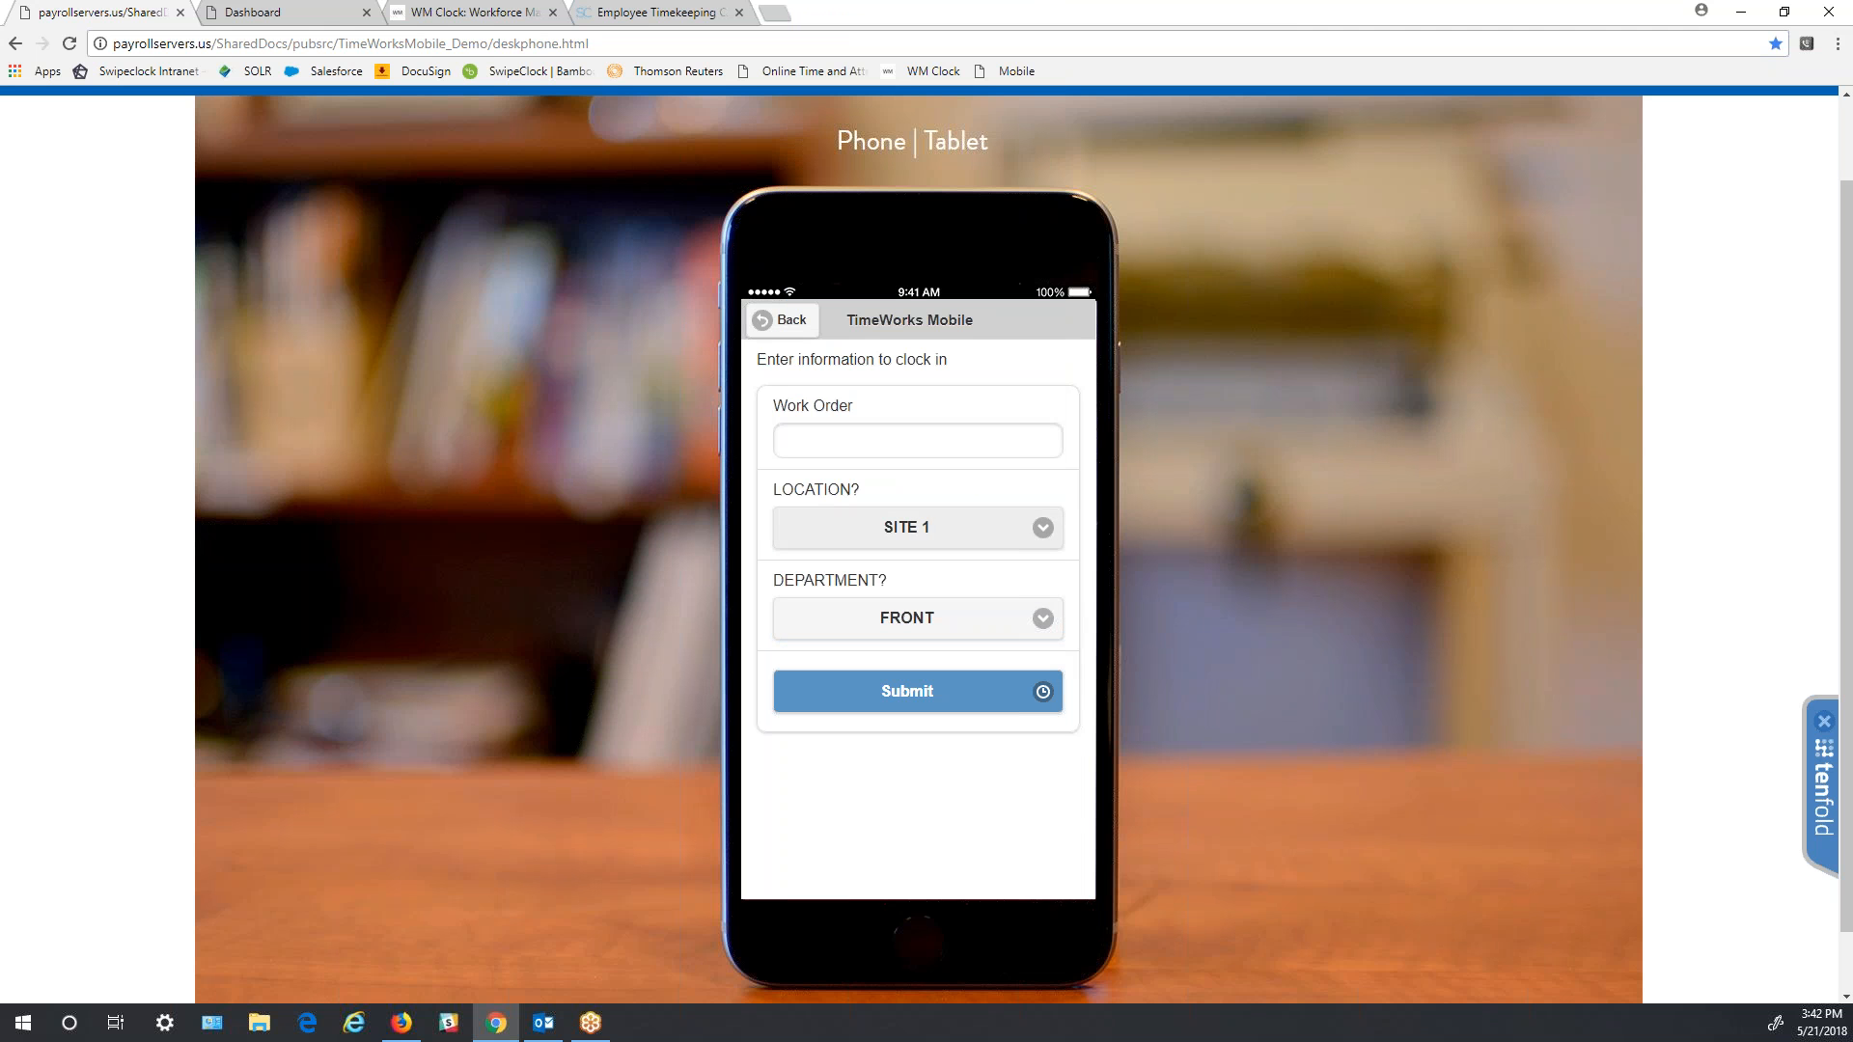
left_click(1035, 711)
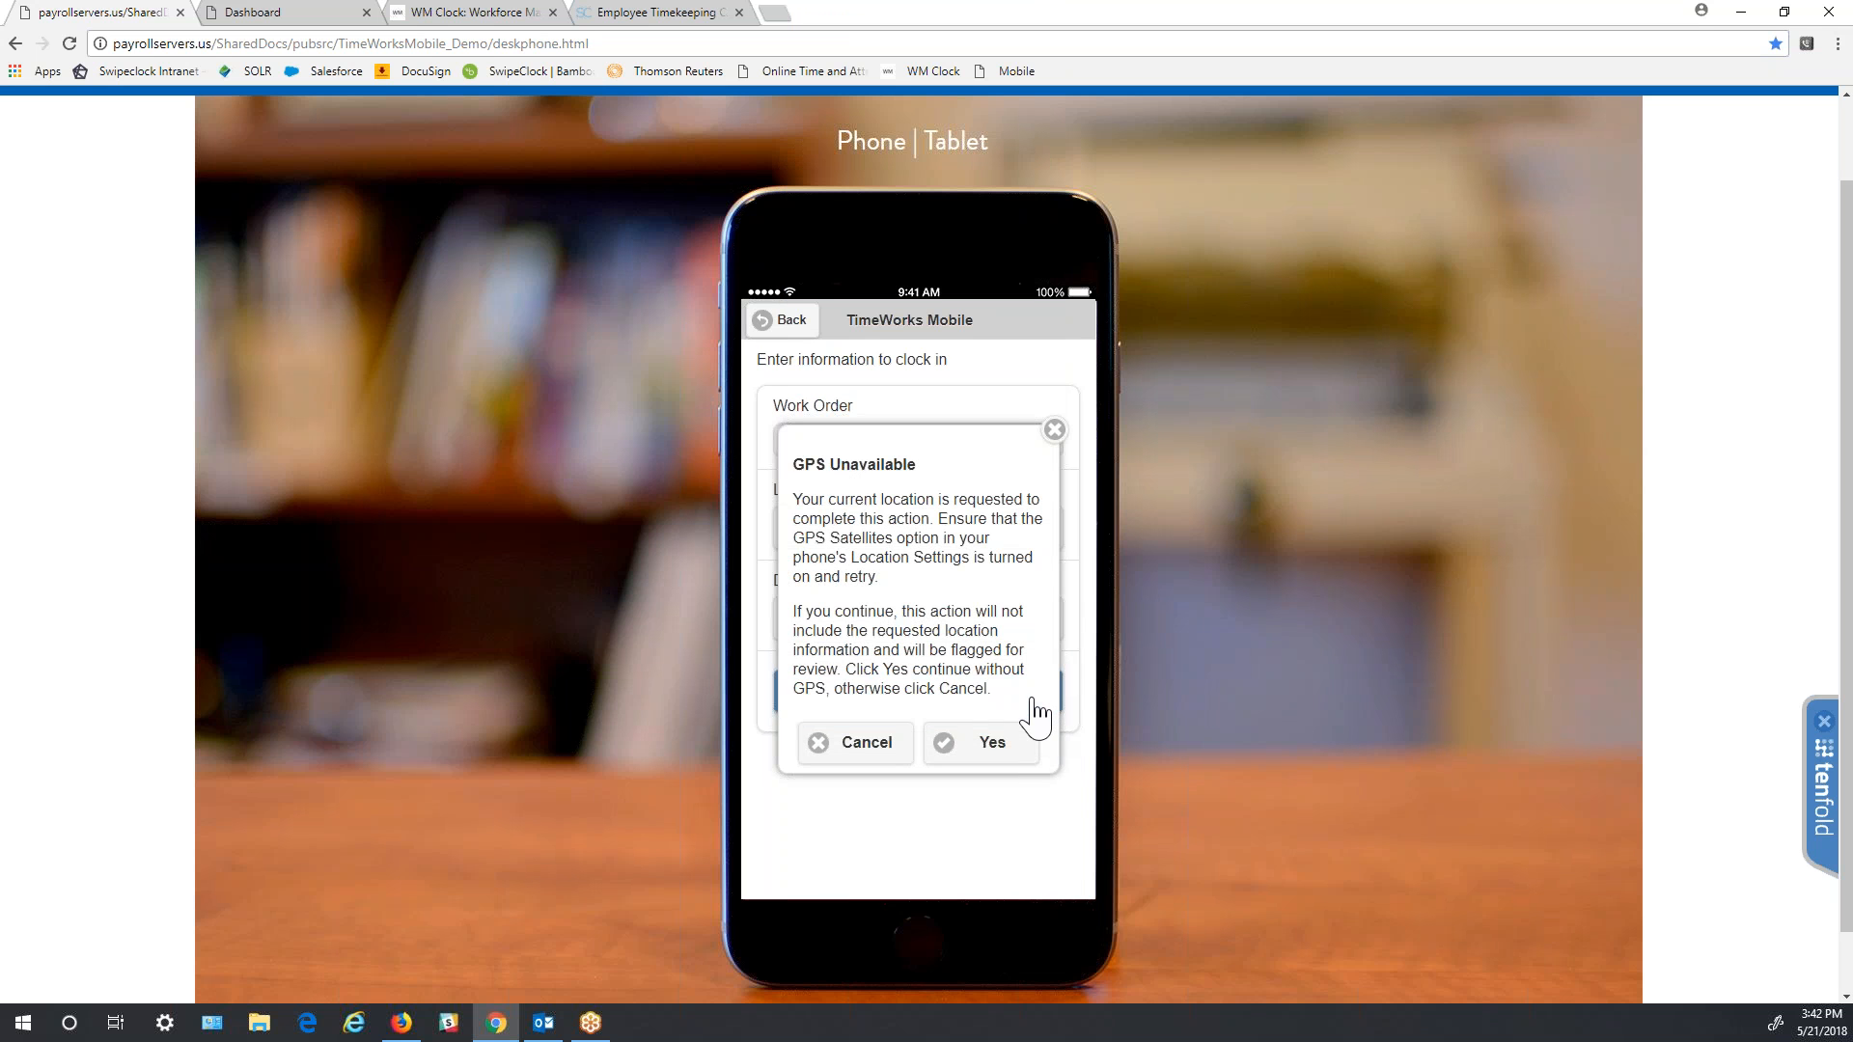
left_click(978, 743)
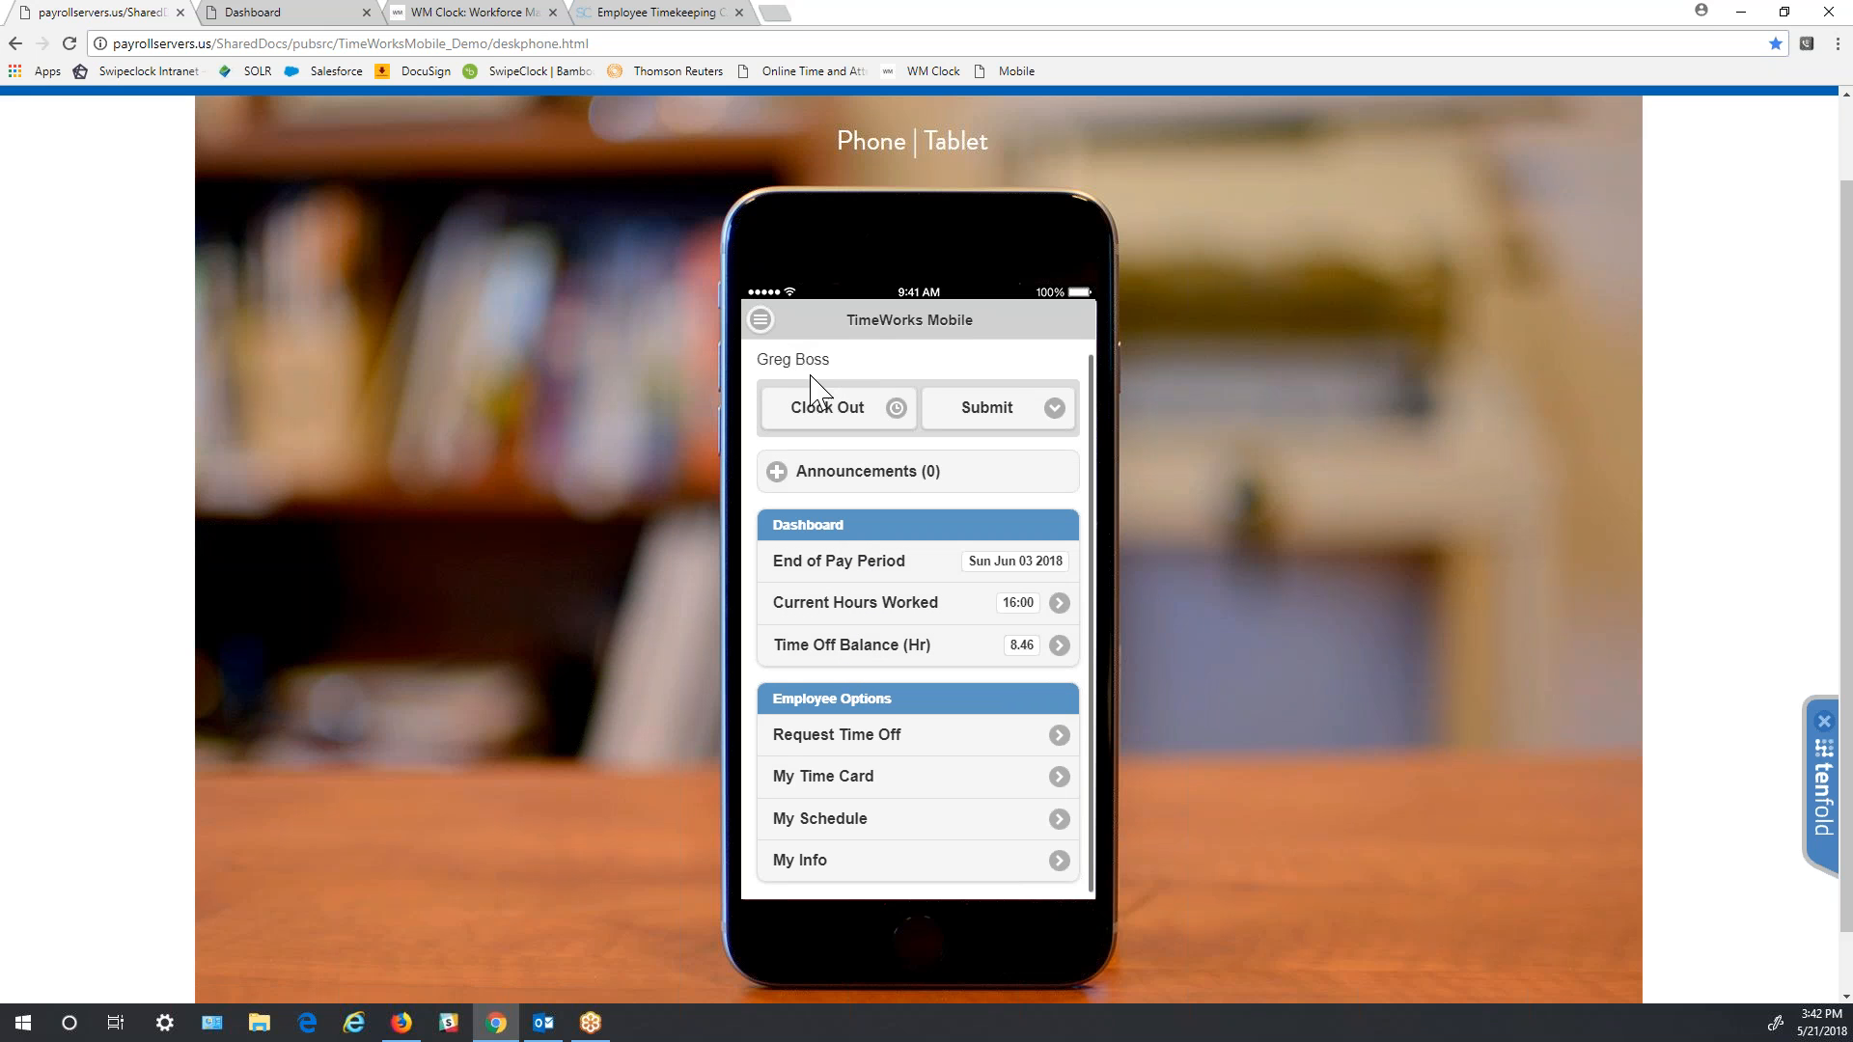
- Preview the Request Time Off form, go back, and open My Time Card
scroll(878, 386, "down", 1)
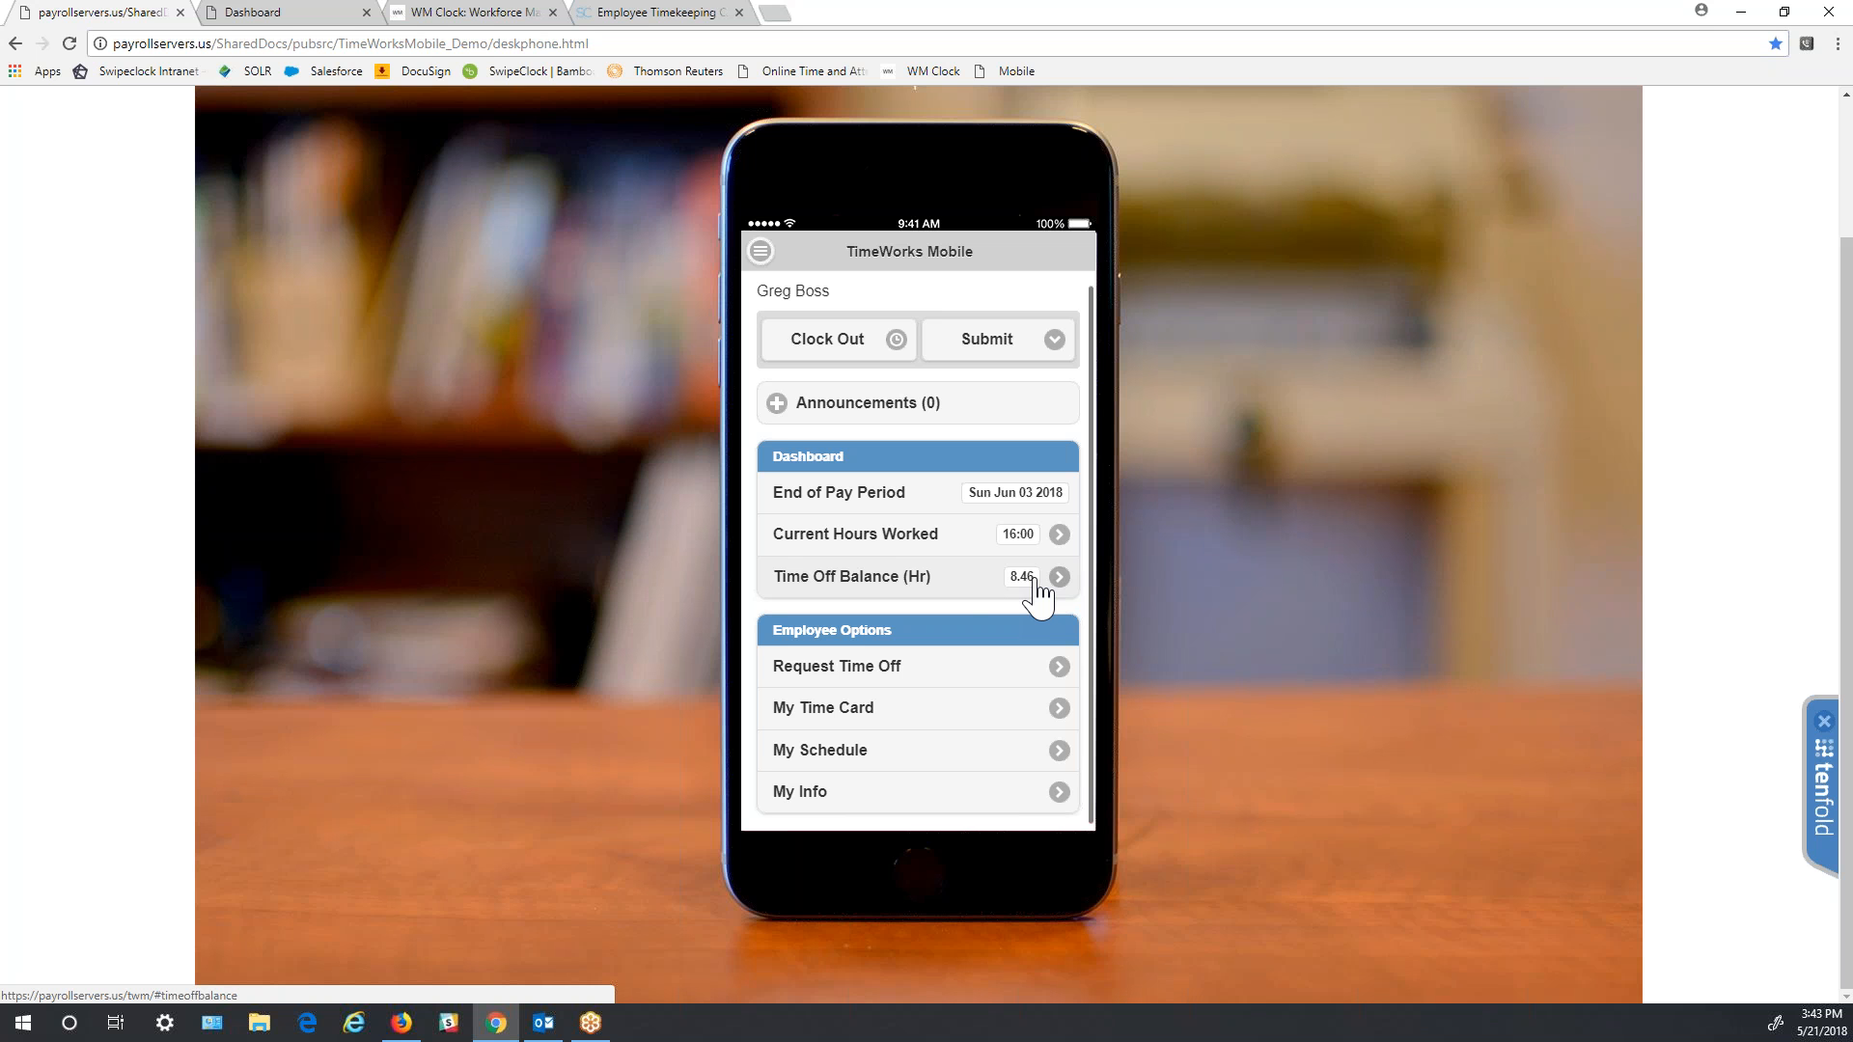
left_click(1058, 671)
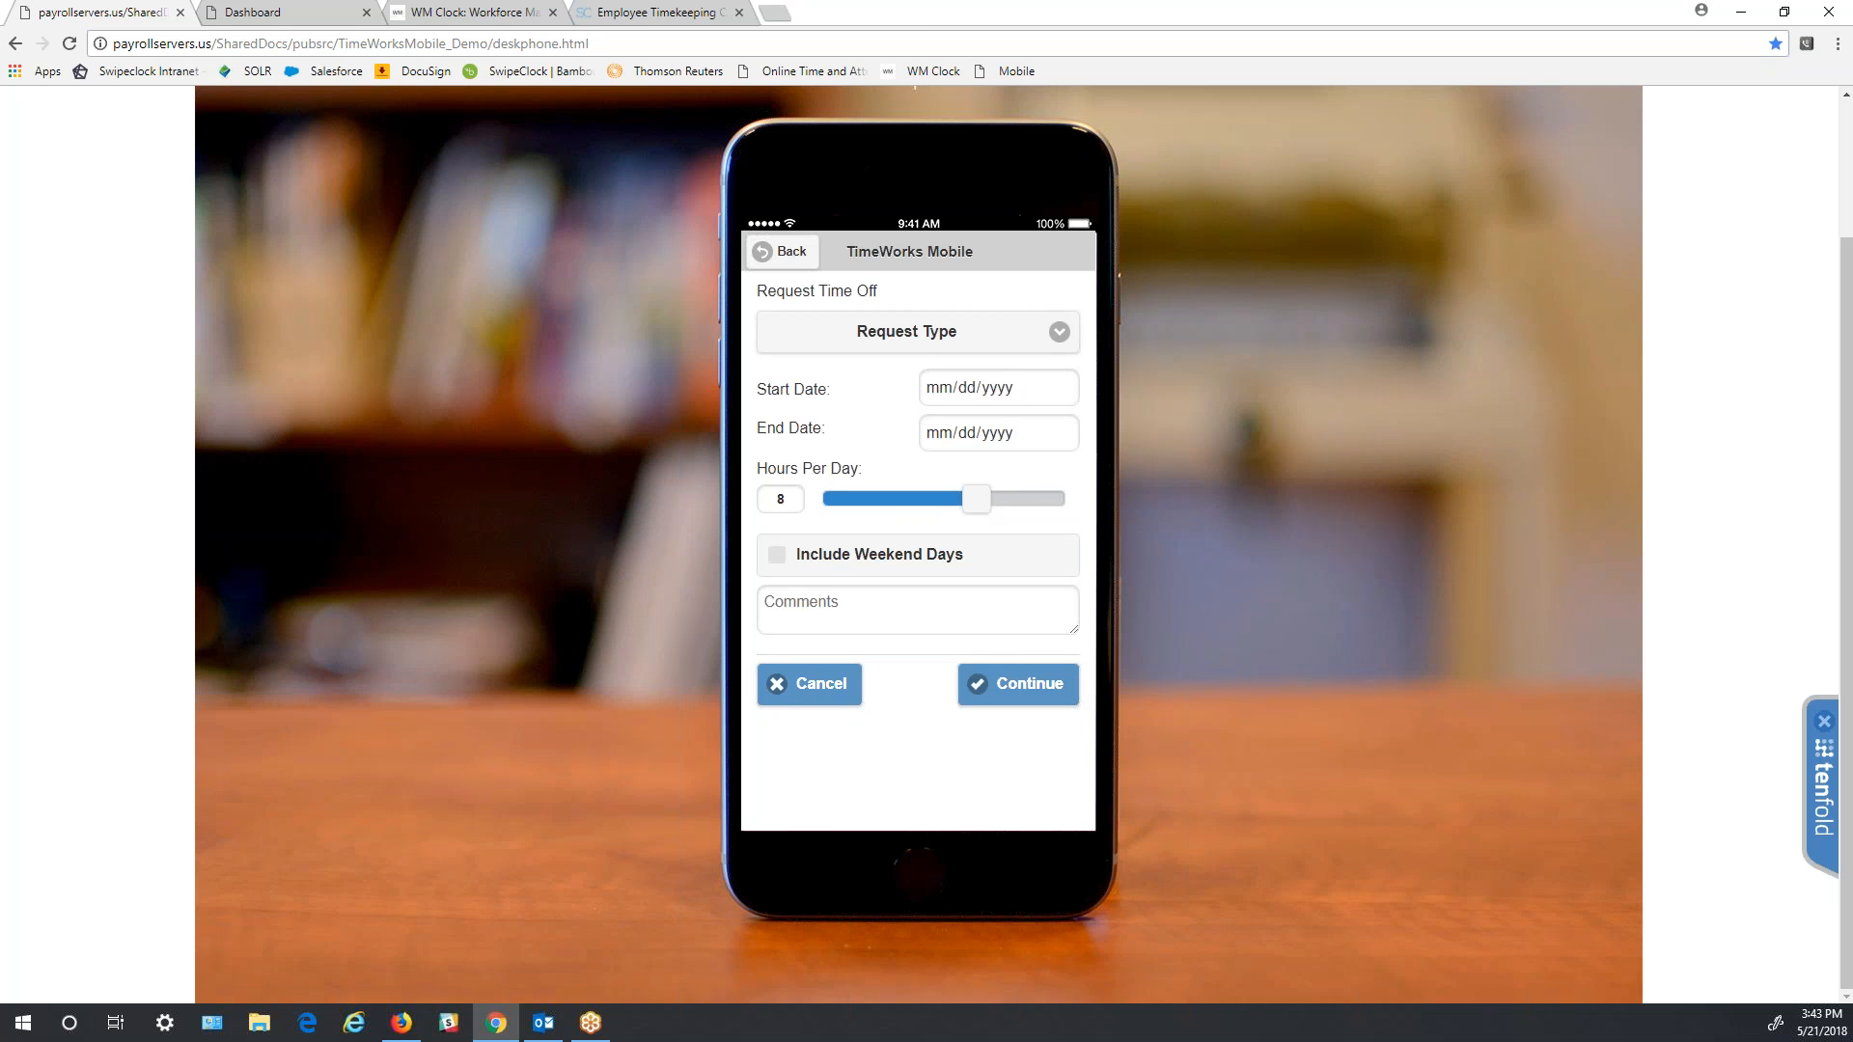
left_click(780, 253)
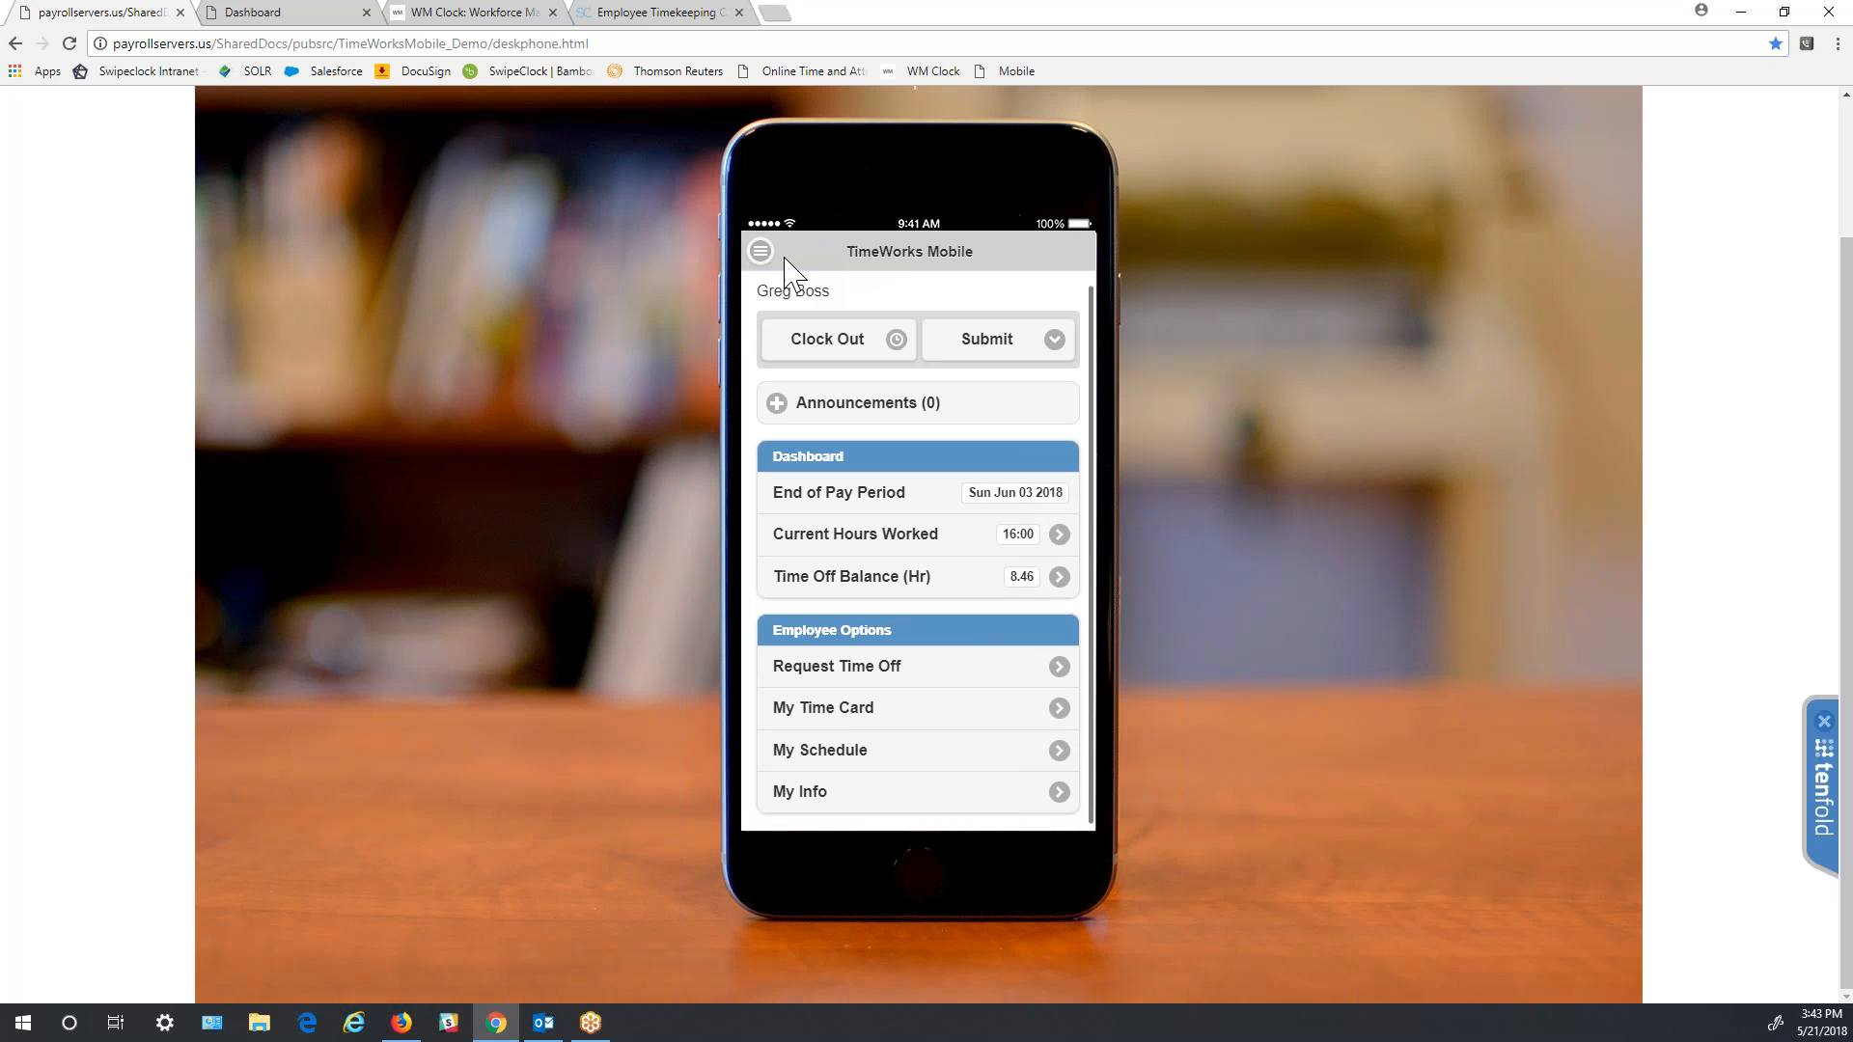
left_click(1057, 712)
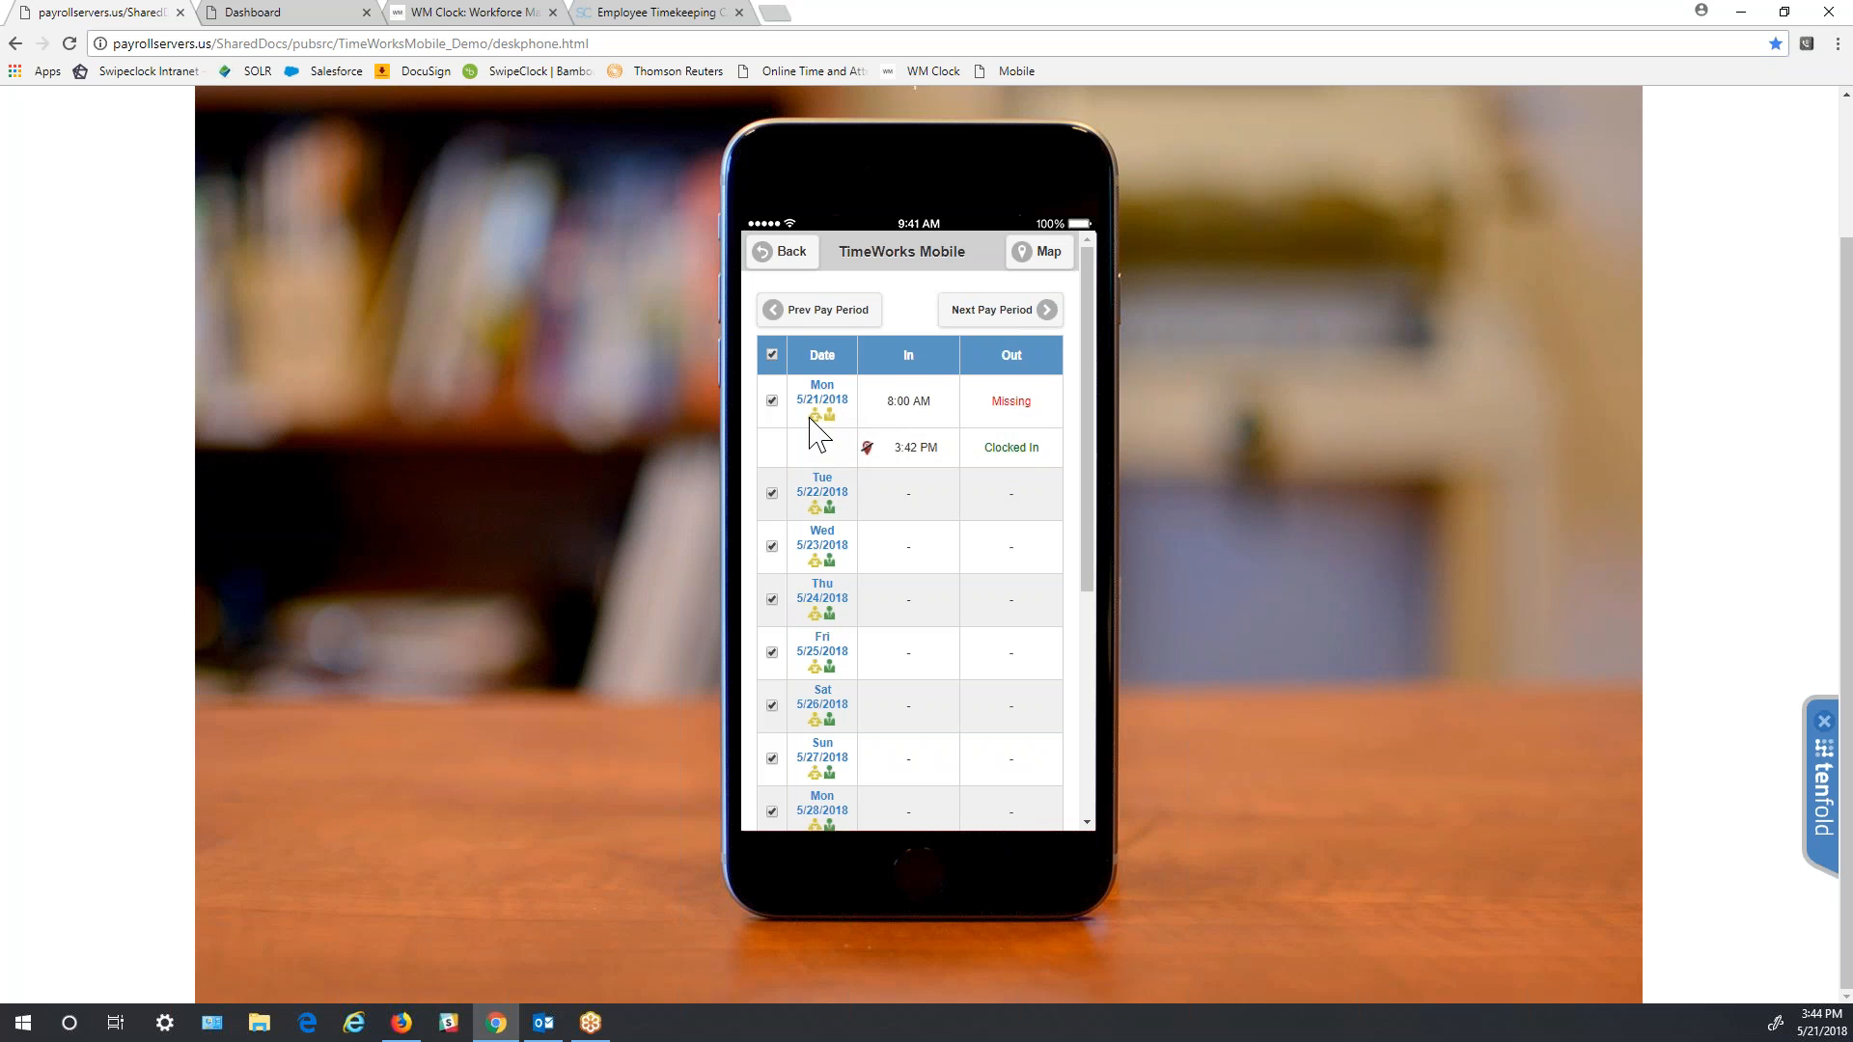
- Approve the time card for the pay period, then go back to the home dashboard
left_click(822, 533)
scroll(993, 695, "down", 4)
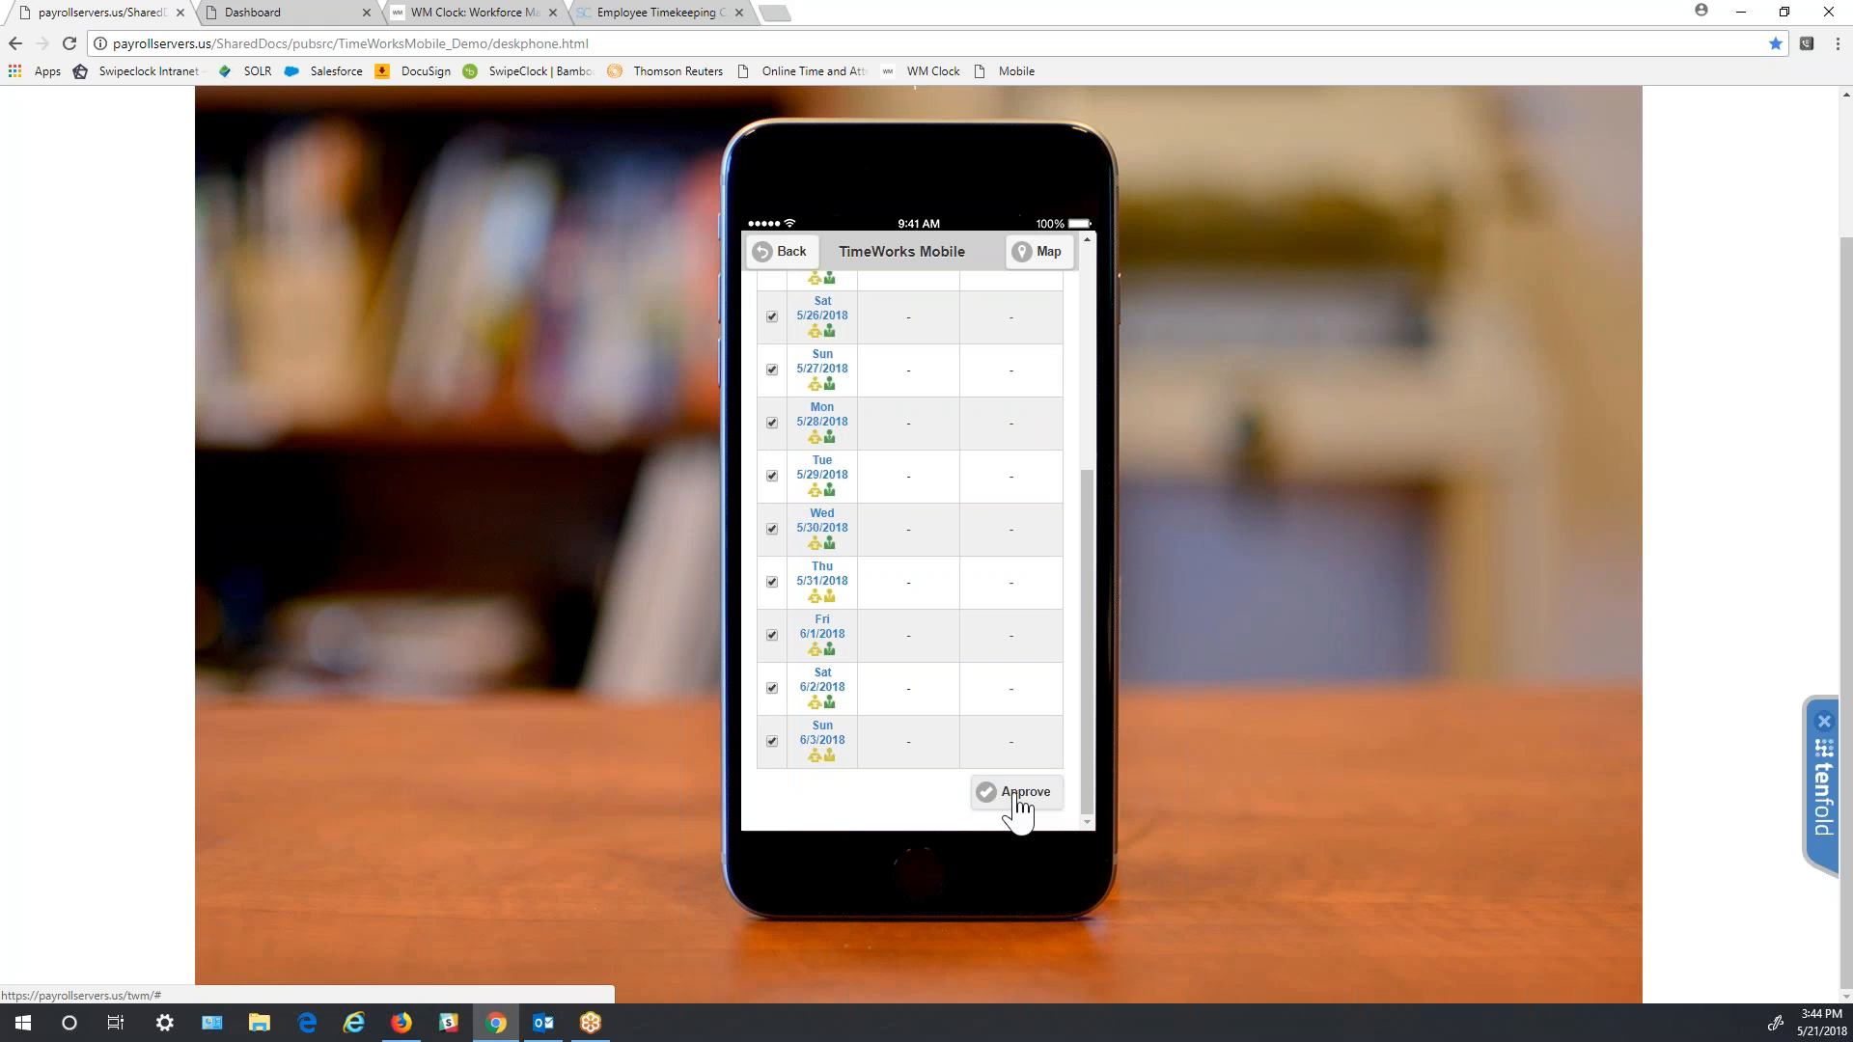
left_click(1020, 803)
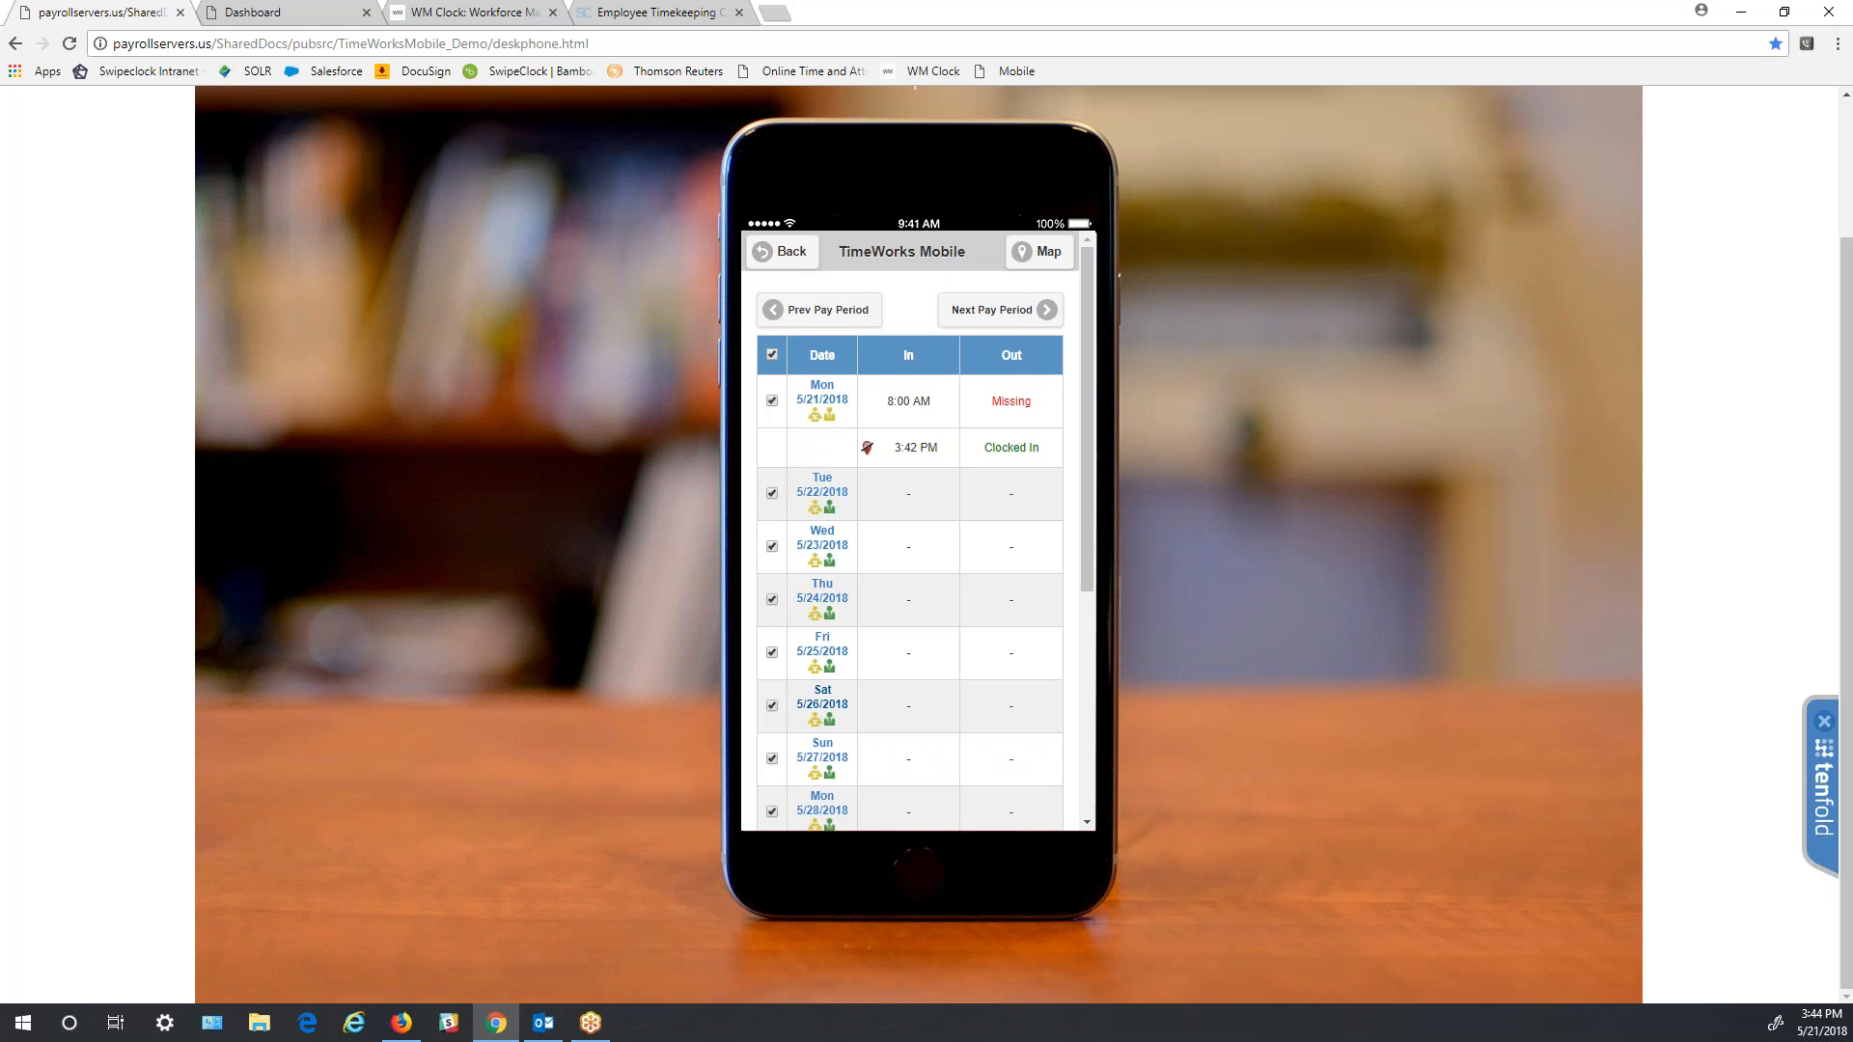
scroll(925, 680, "down", 3)
scroll(925, 687, "up", 3)
left_click(790, 266)
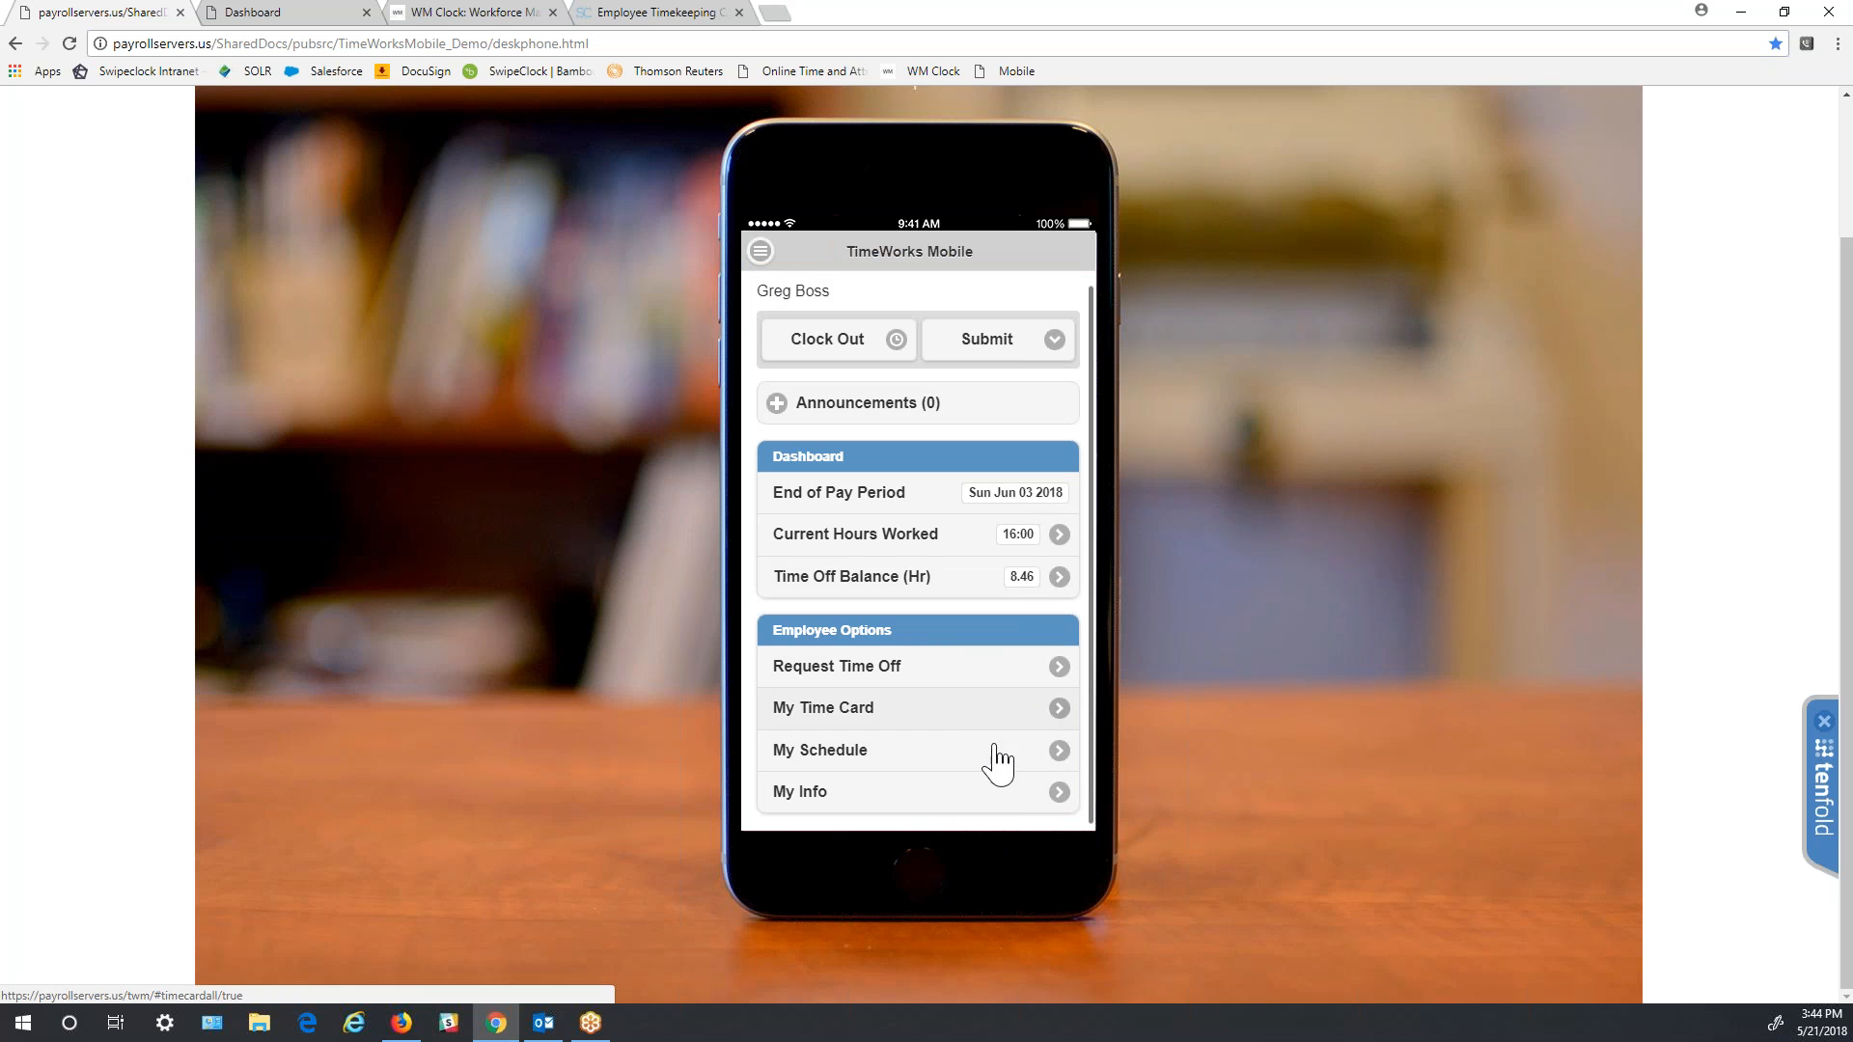
left_click(1067, 758)
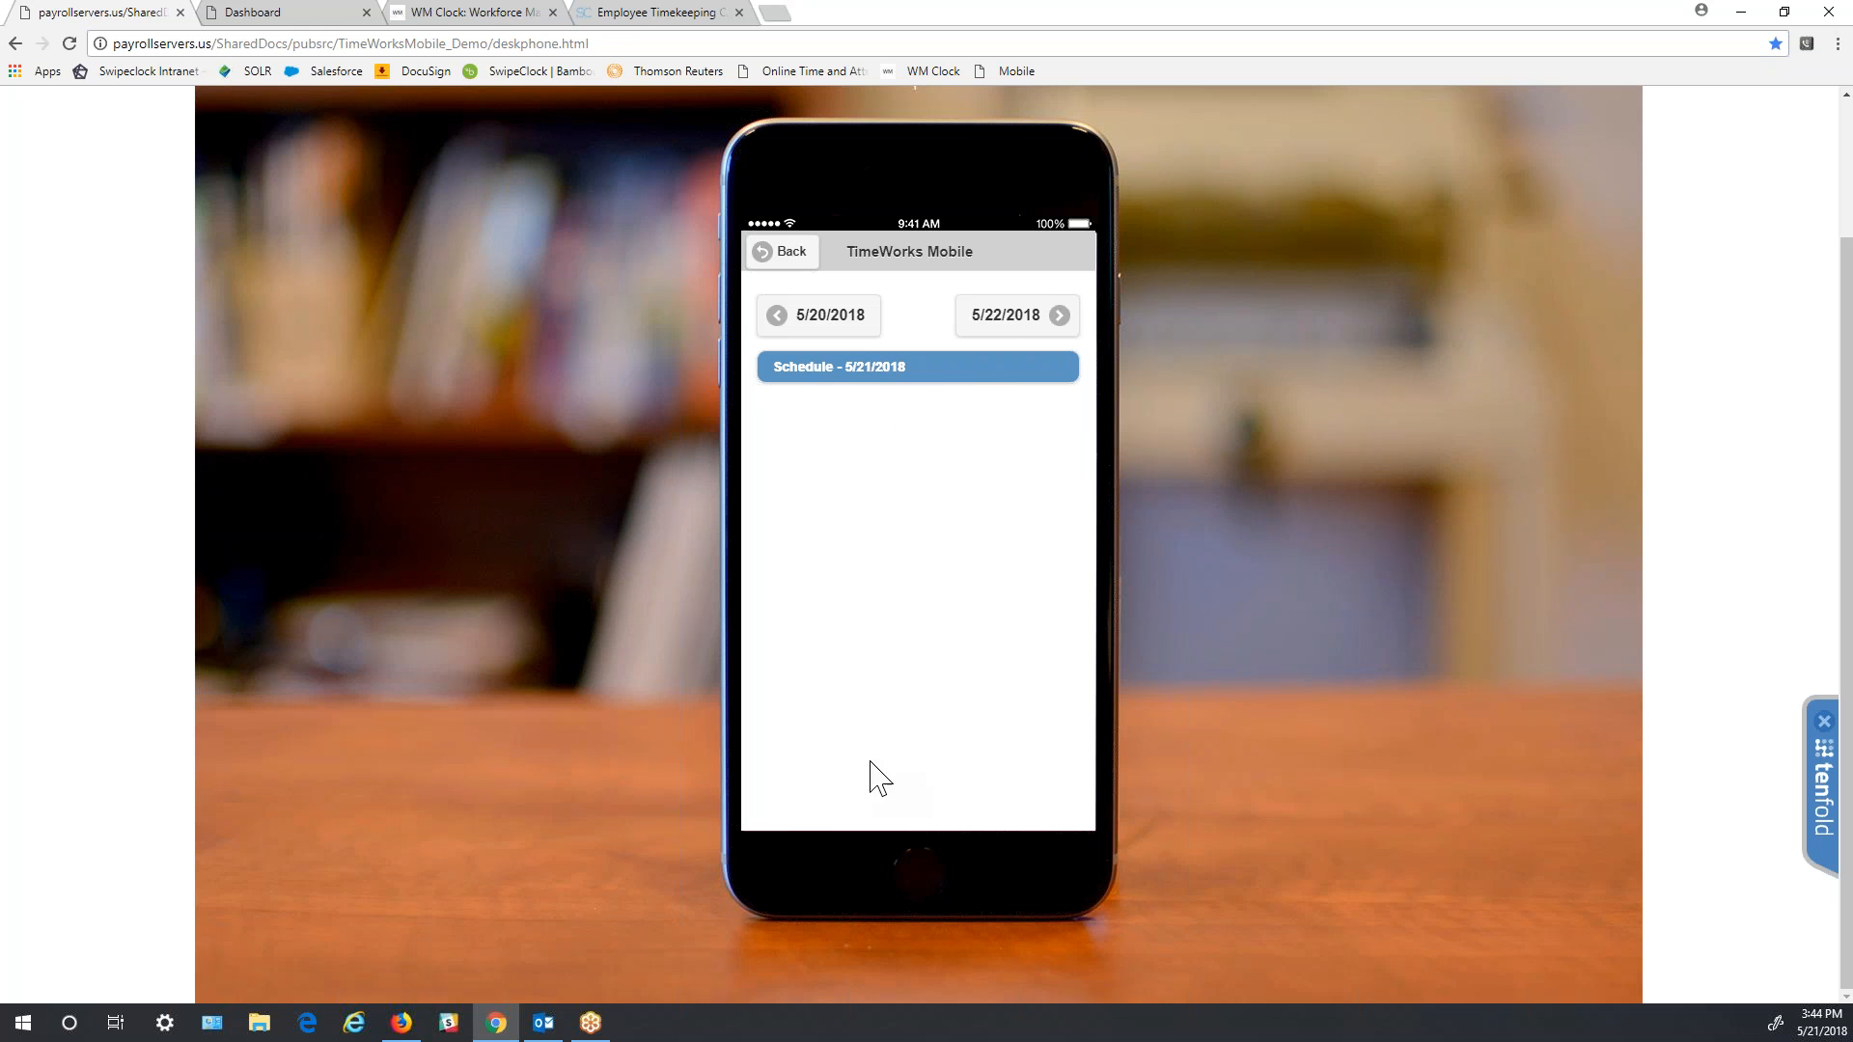
left_click(777, 259)
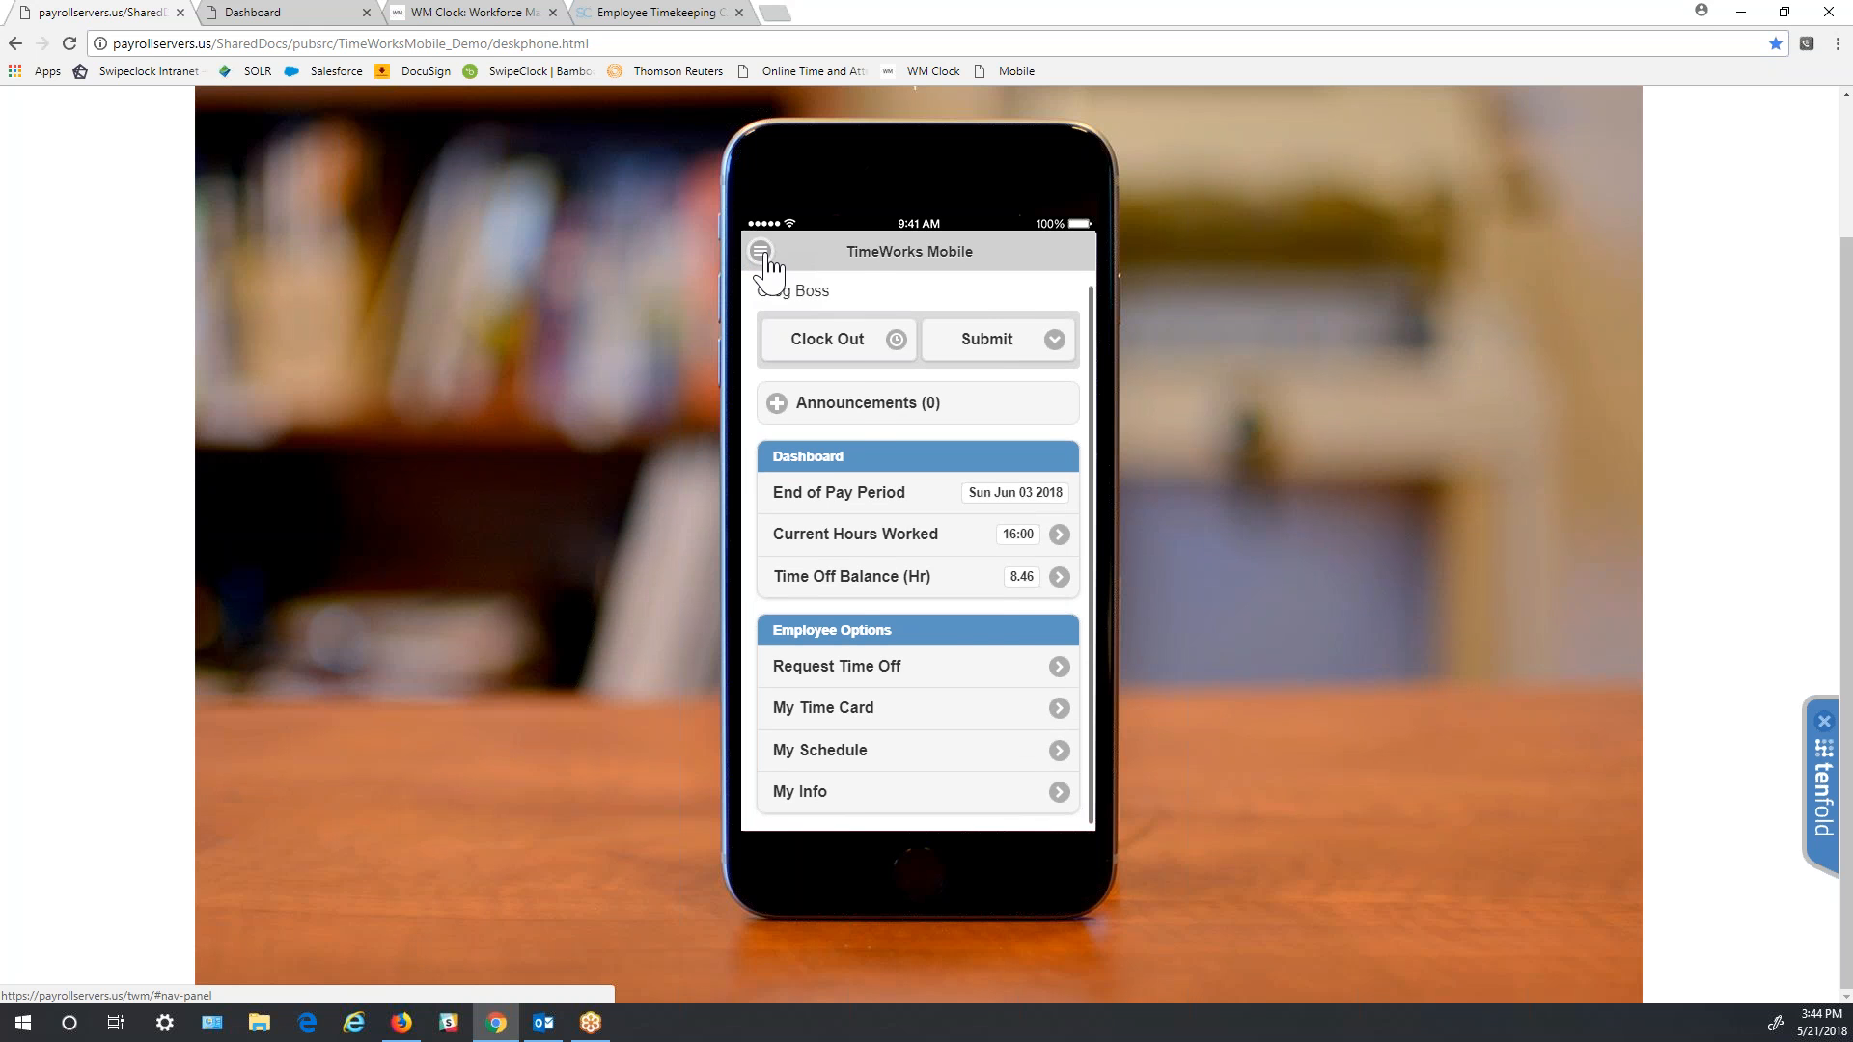
left_click(764, 256)
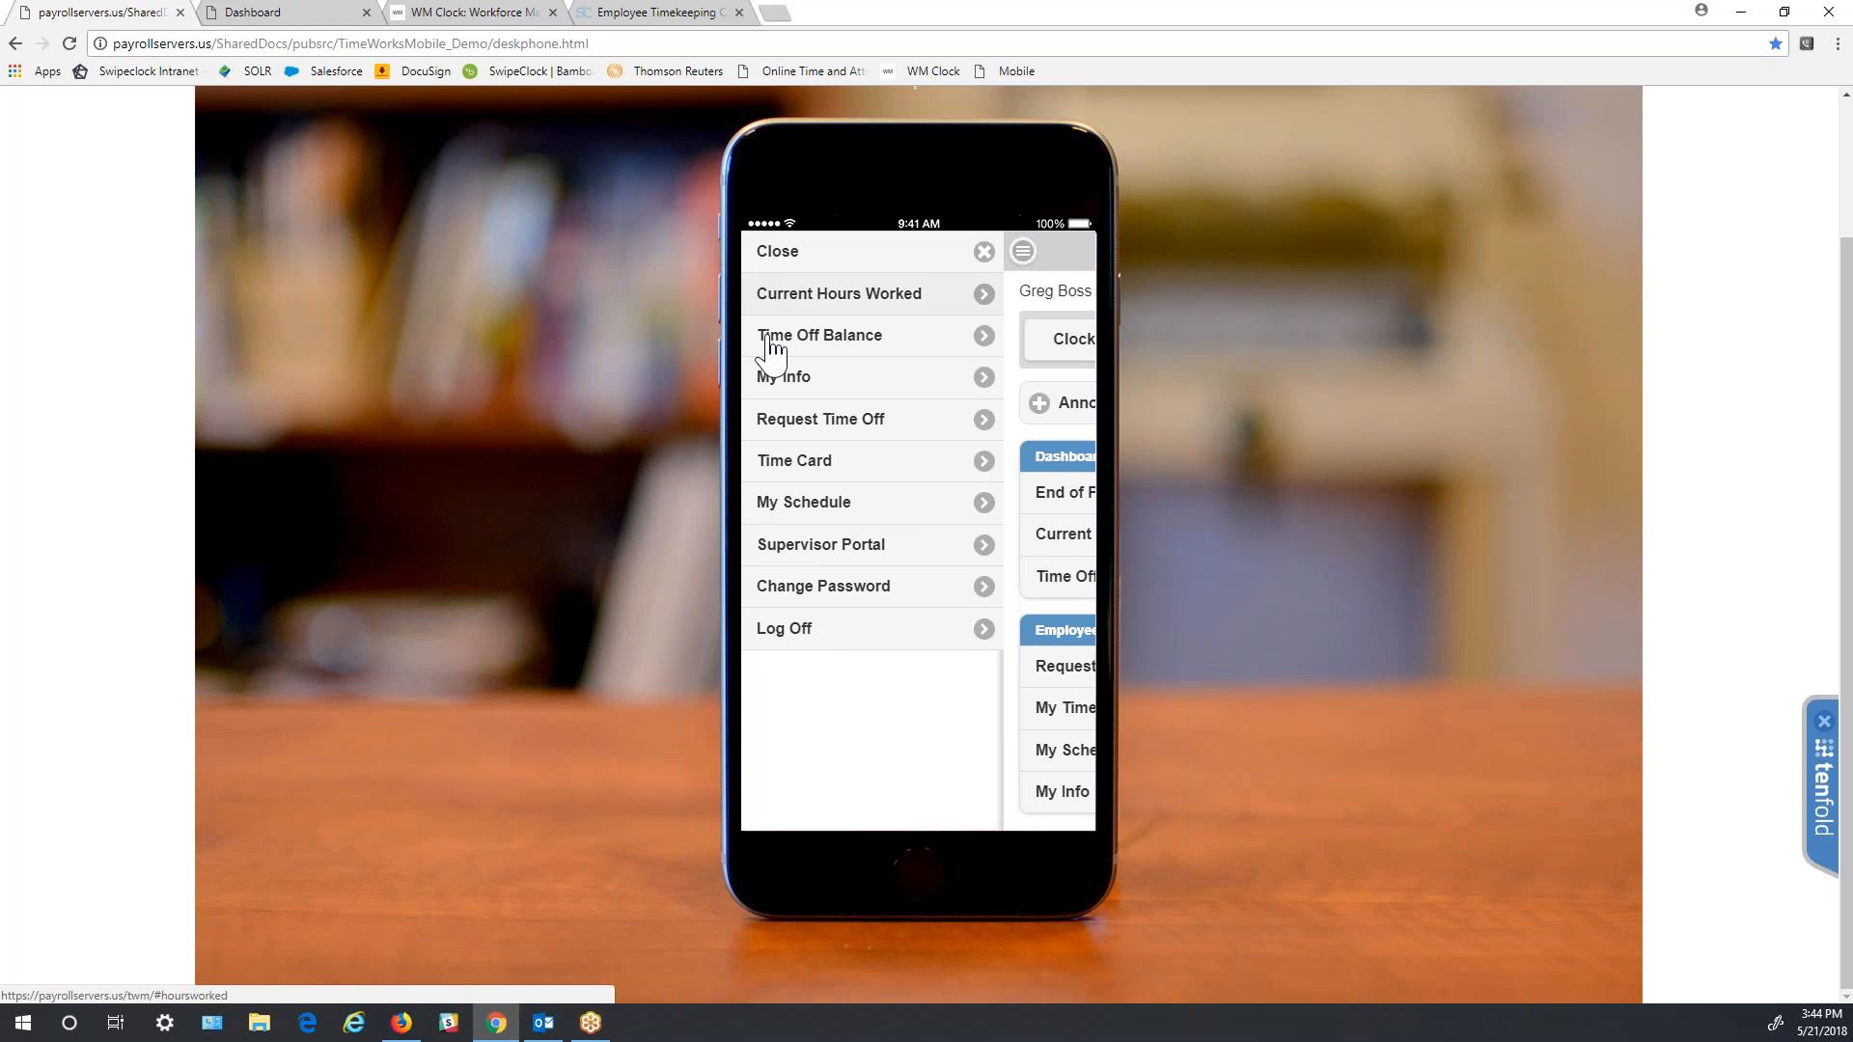
left_click(984, 546)
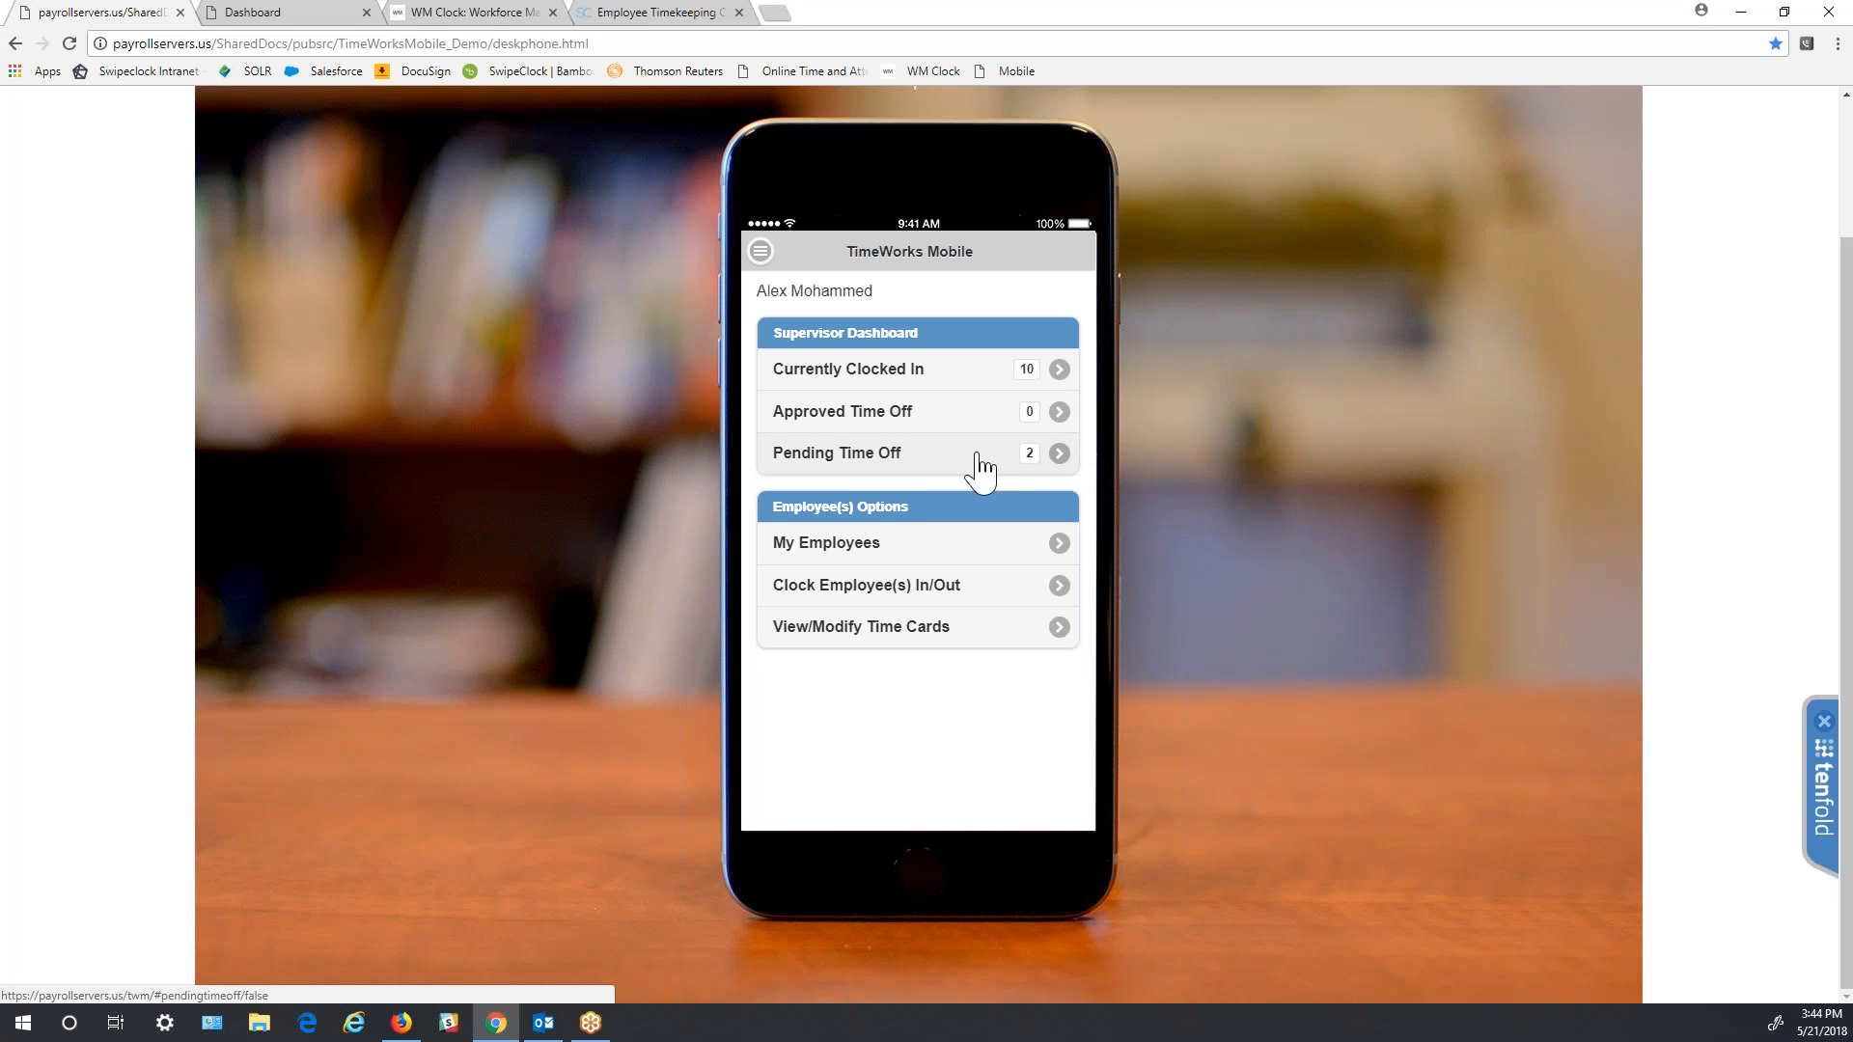
left_click(1052, 470)
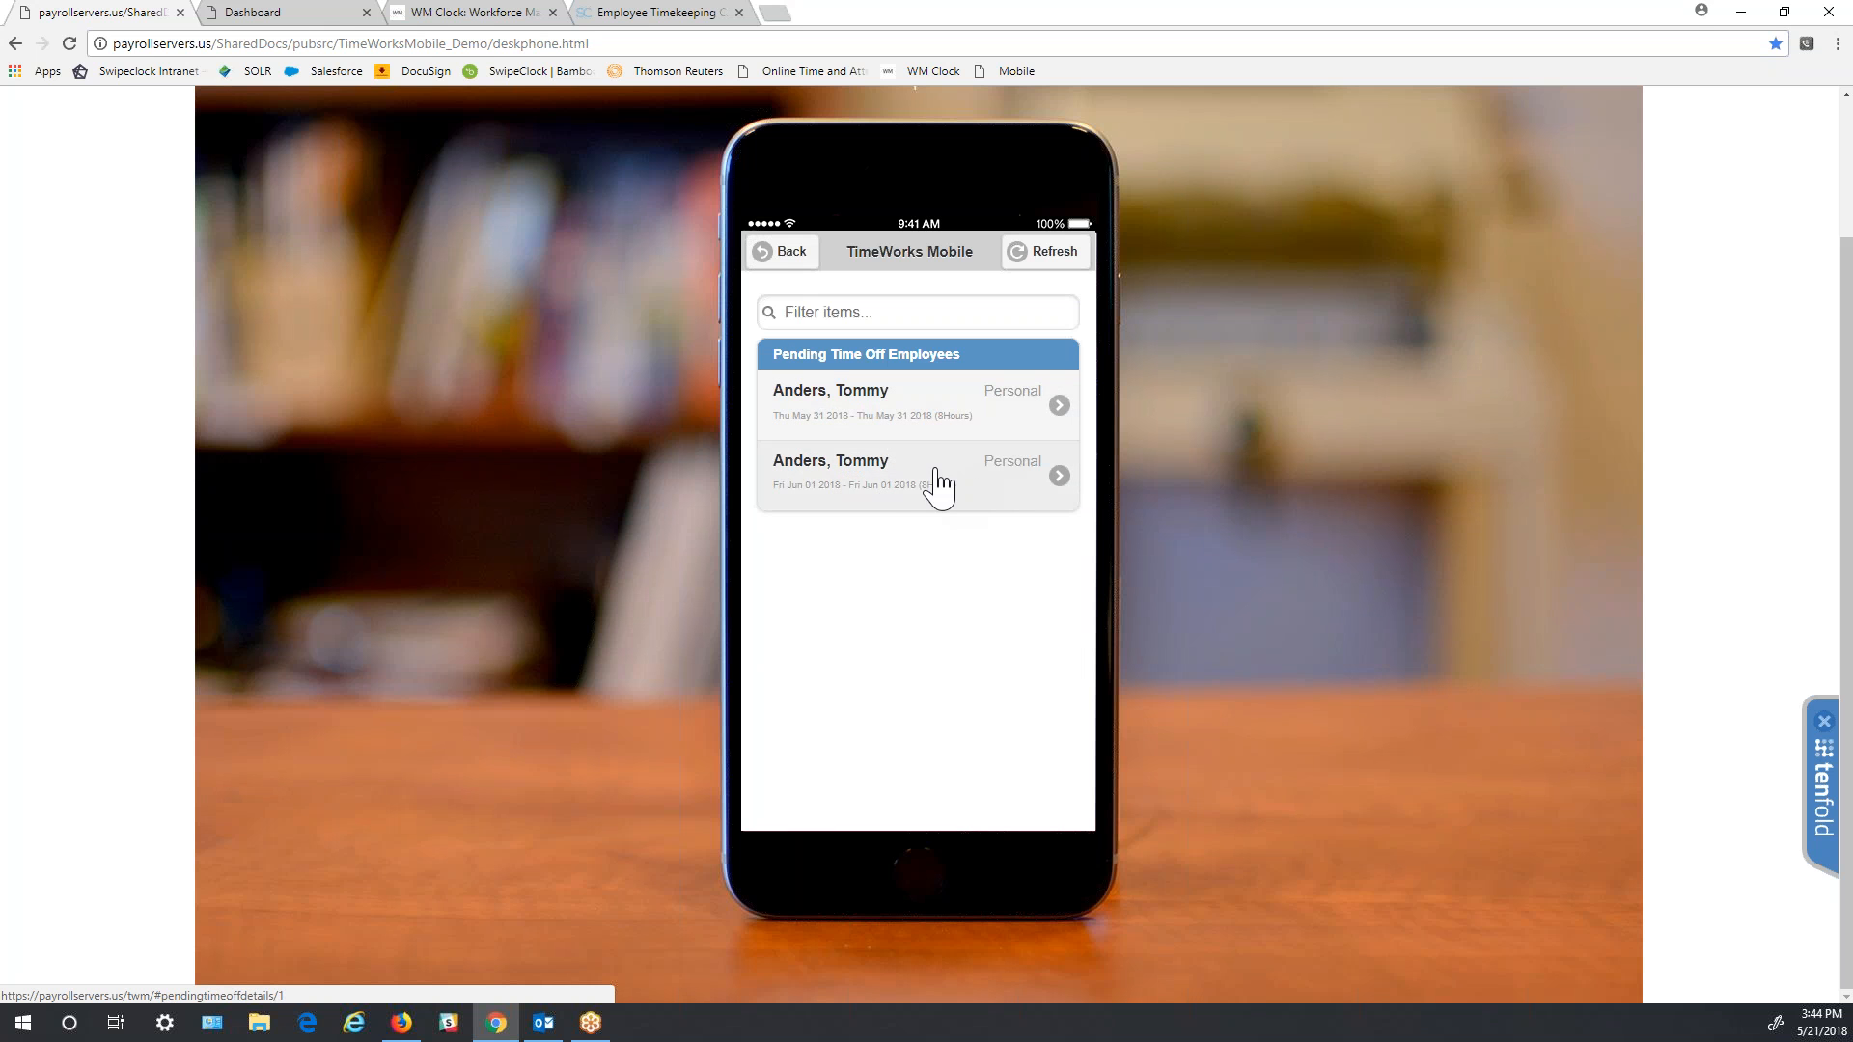
left_click(767, 255)
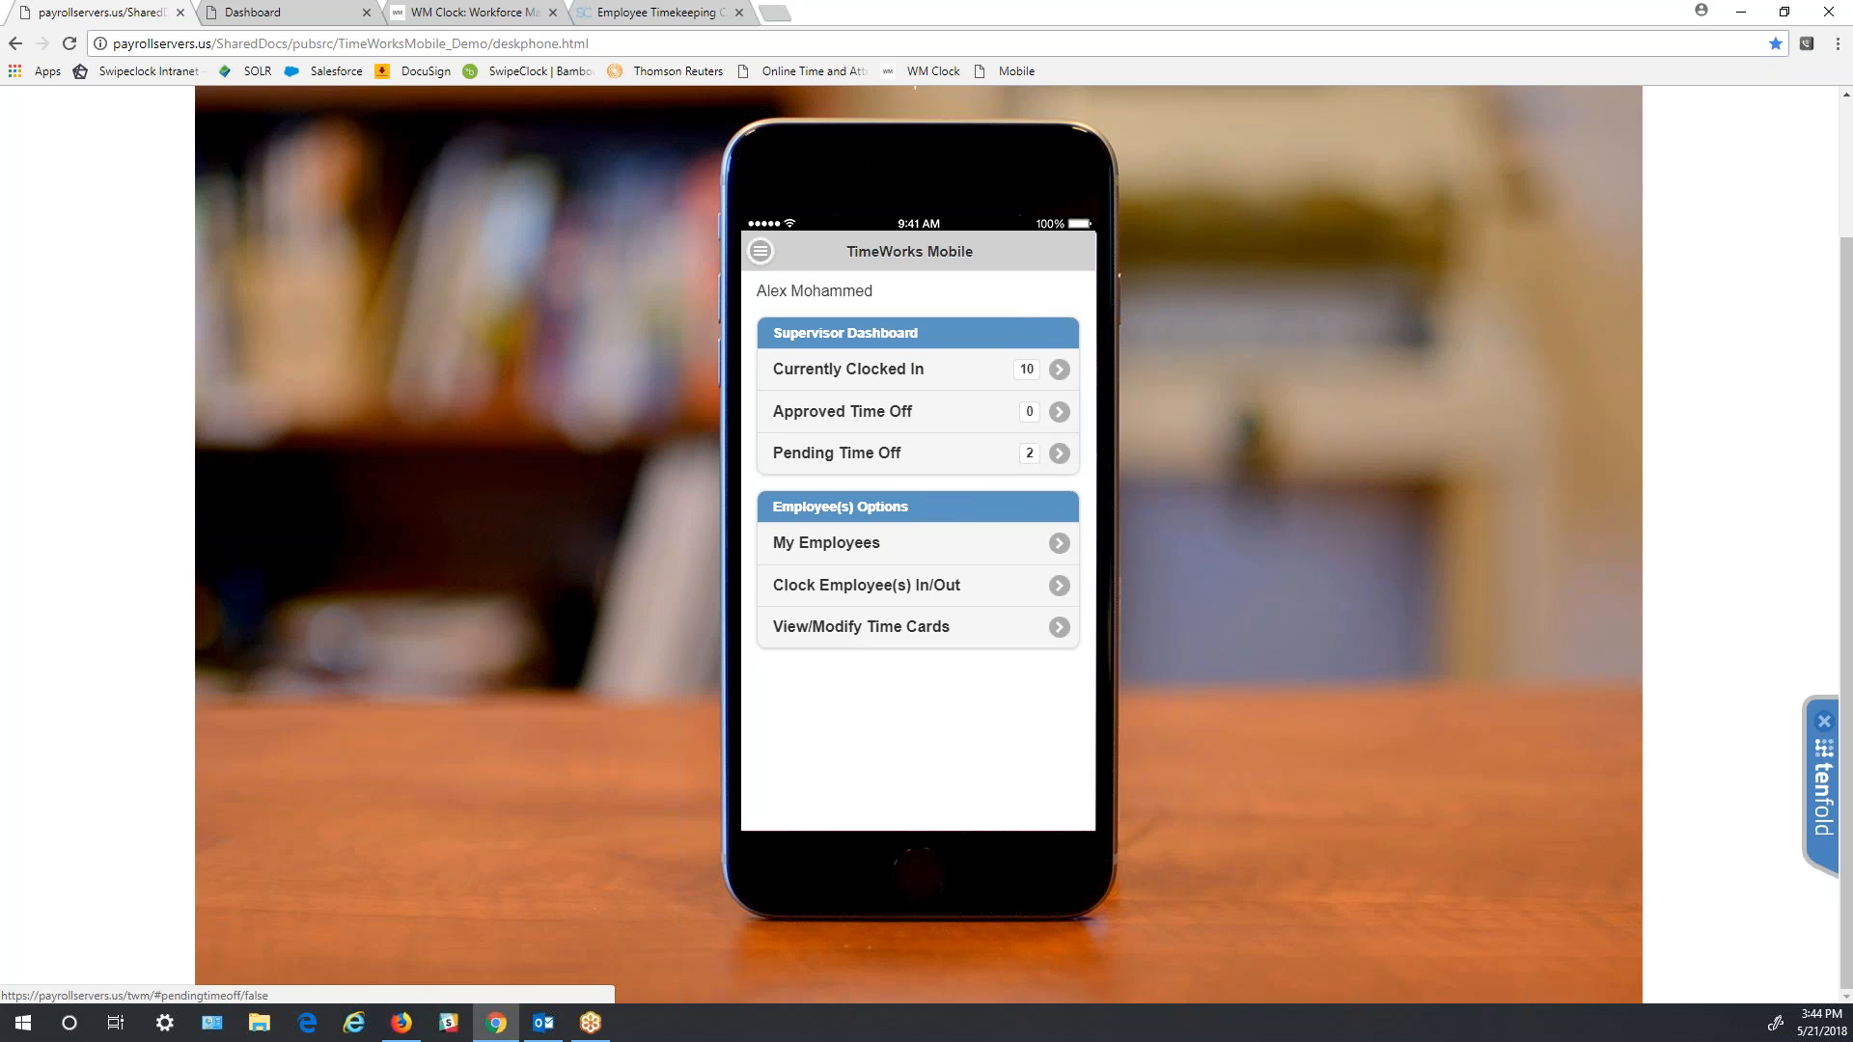
left_click(1054, 548)
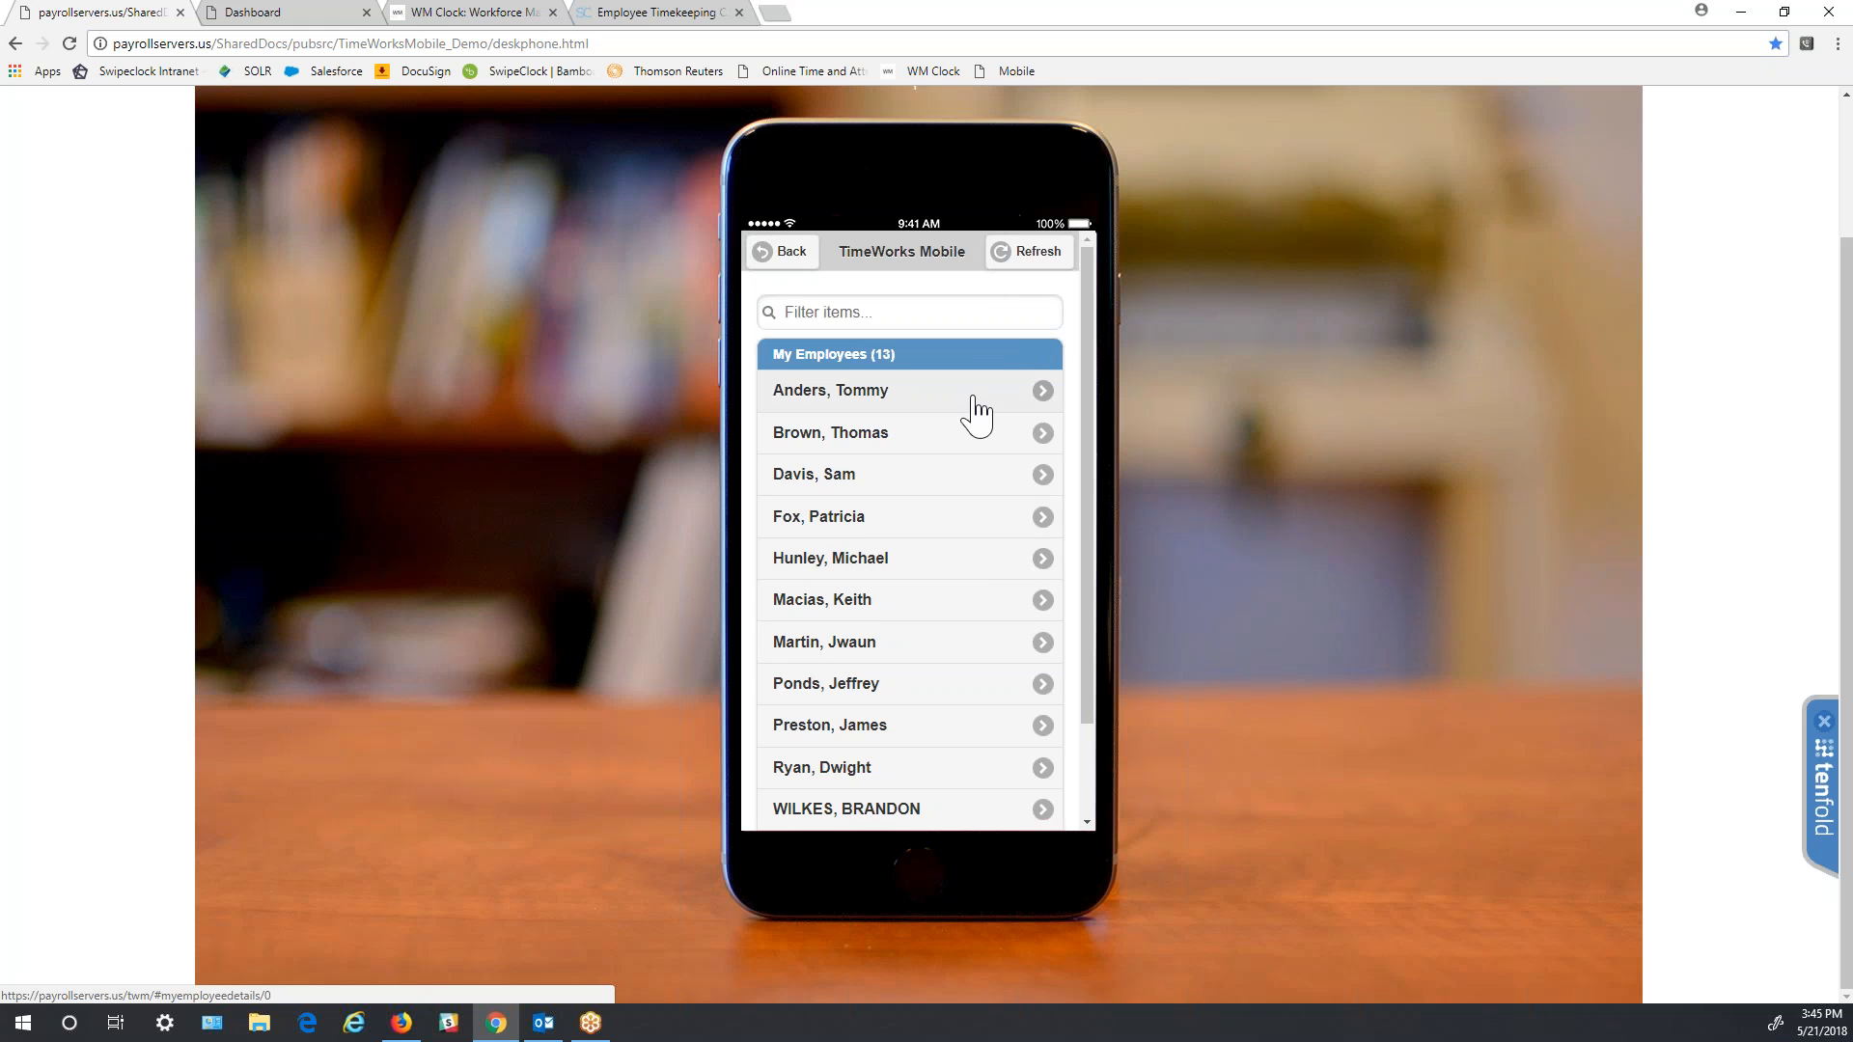
scroll(927, 559, "down", 1)
scroll(926, 559, "up", 1)
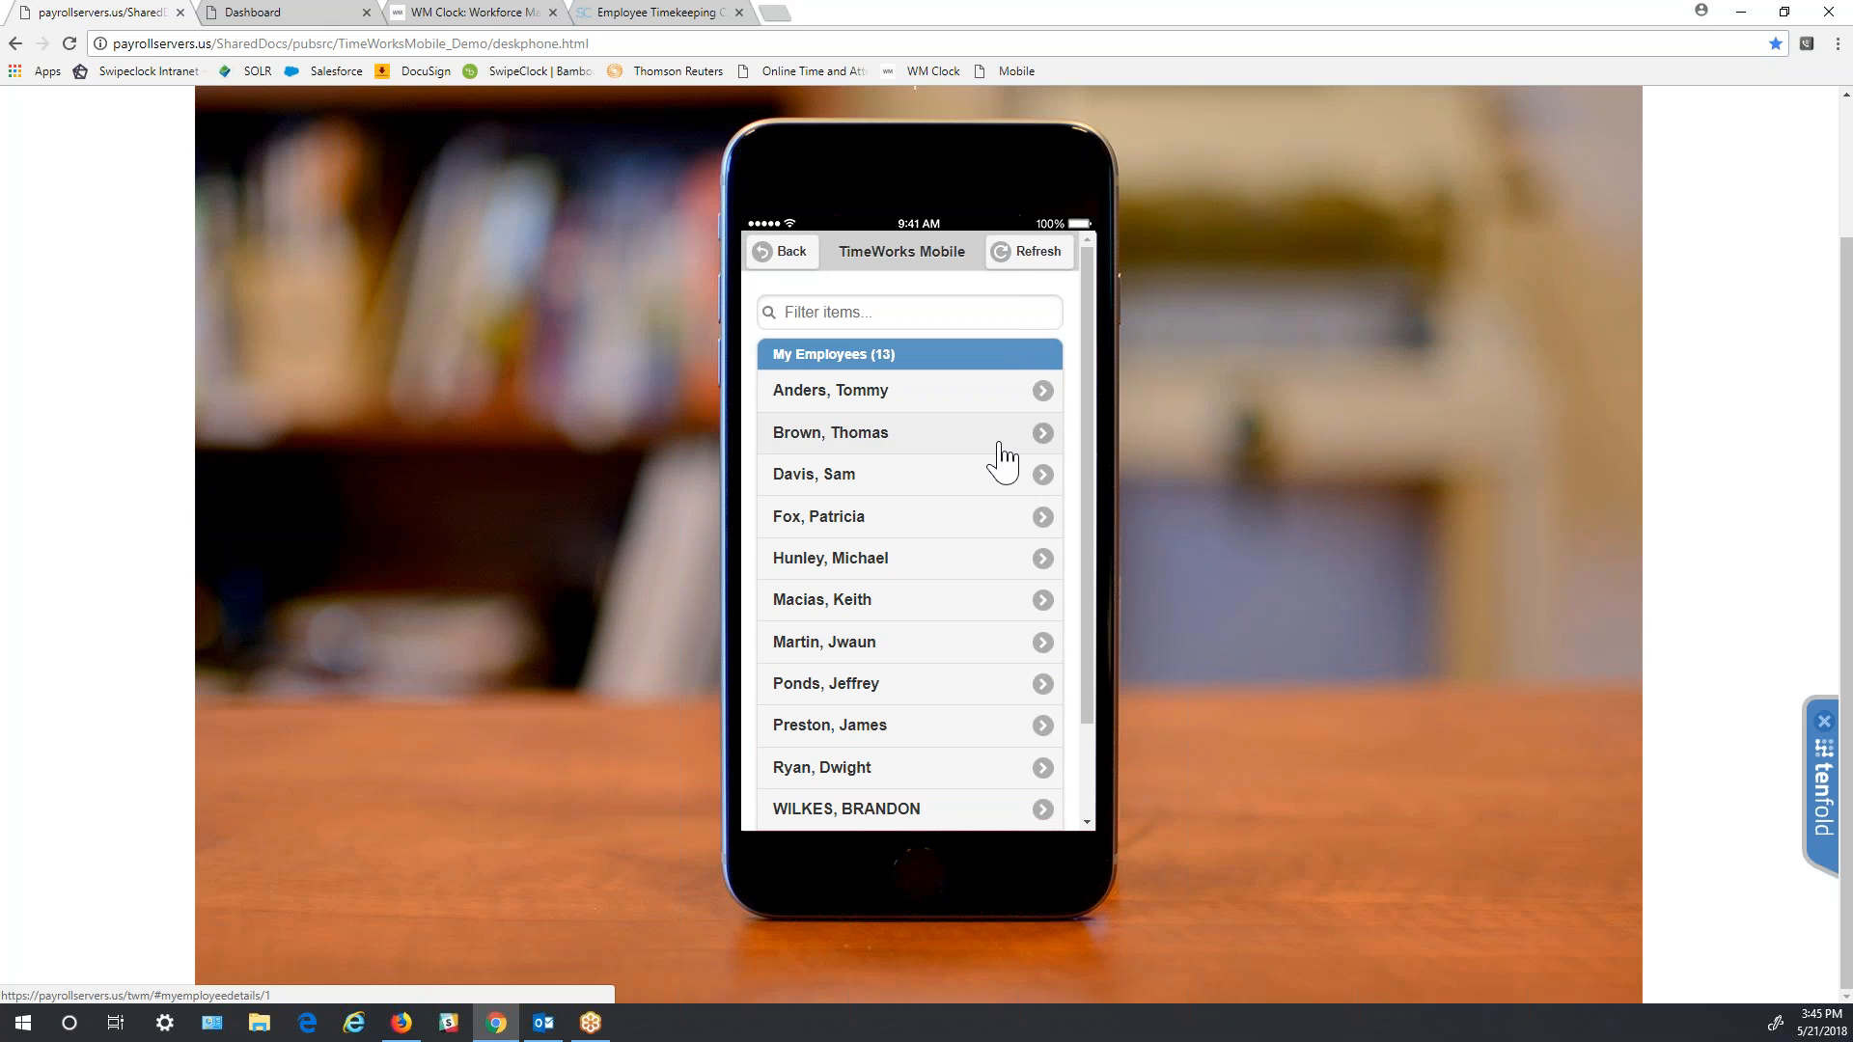
left_click(1049, 404)
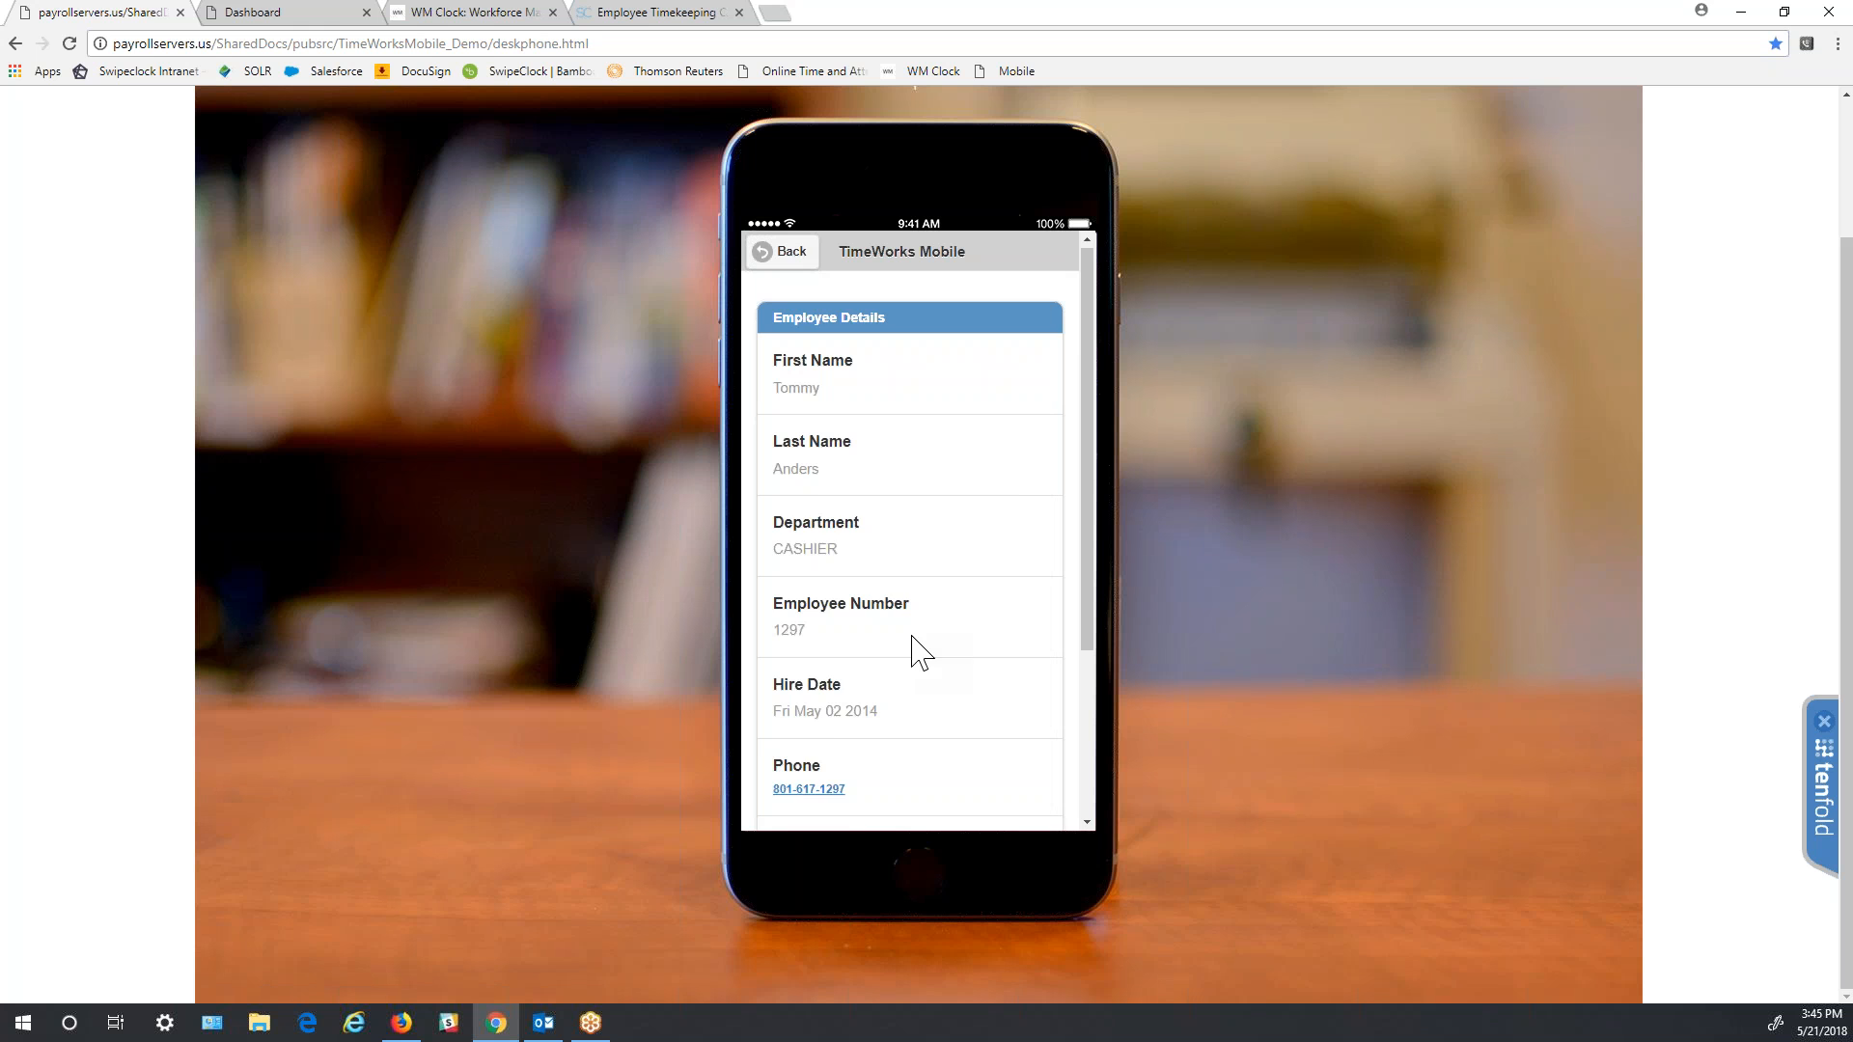
left_click(787, 253)
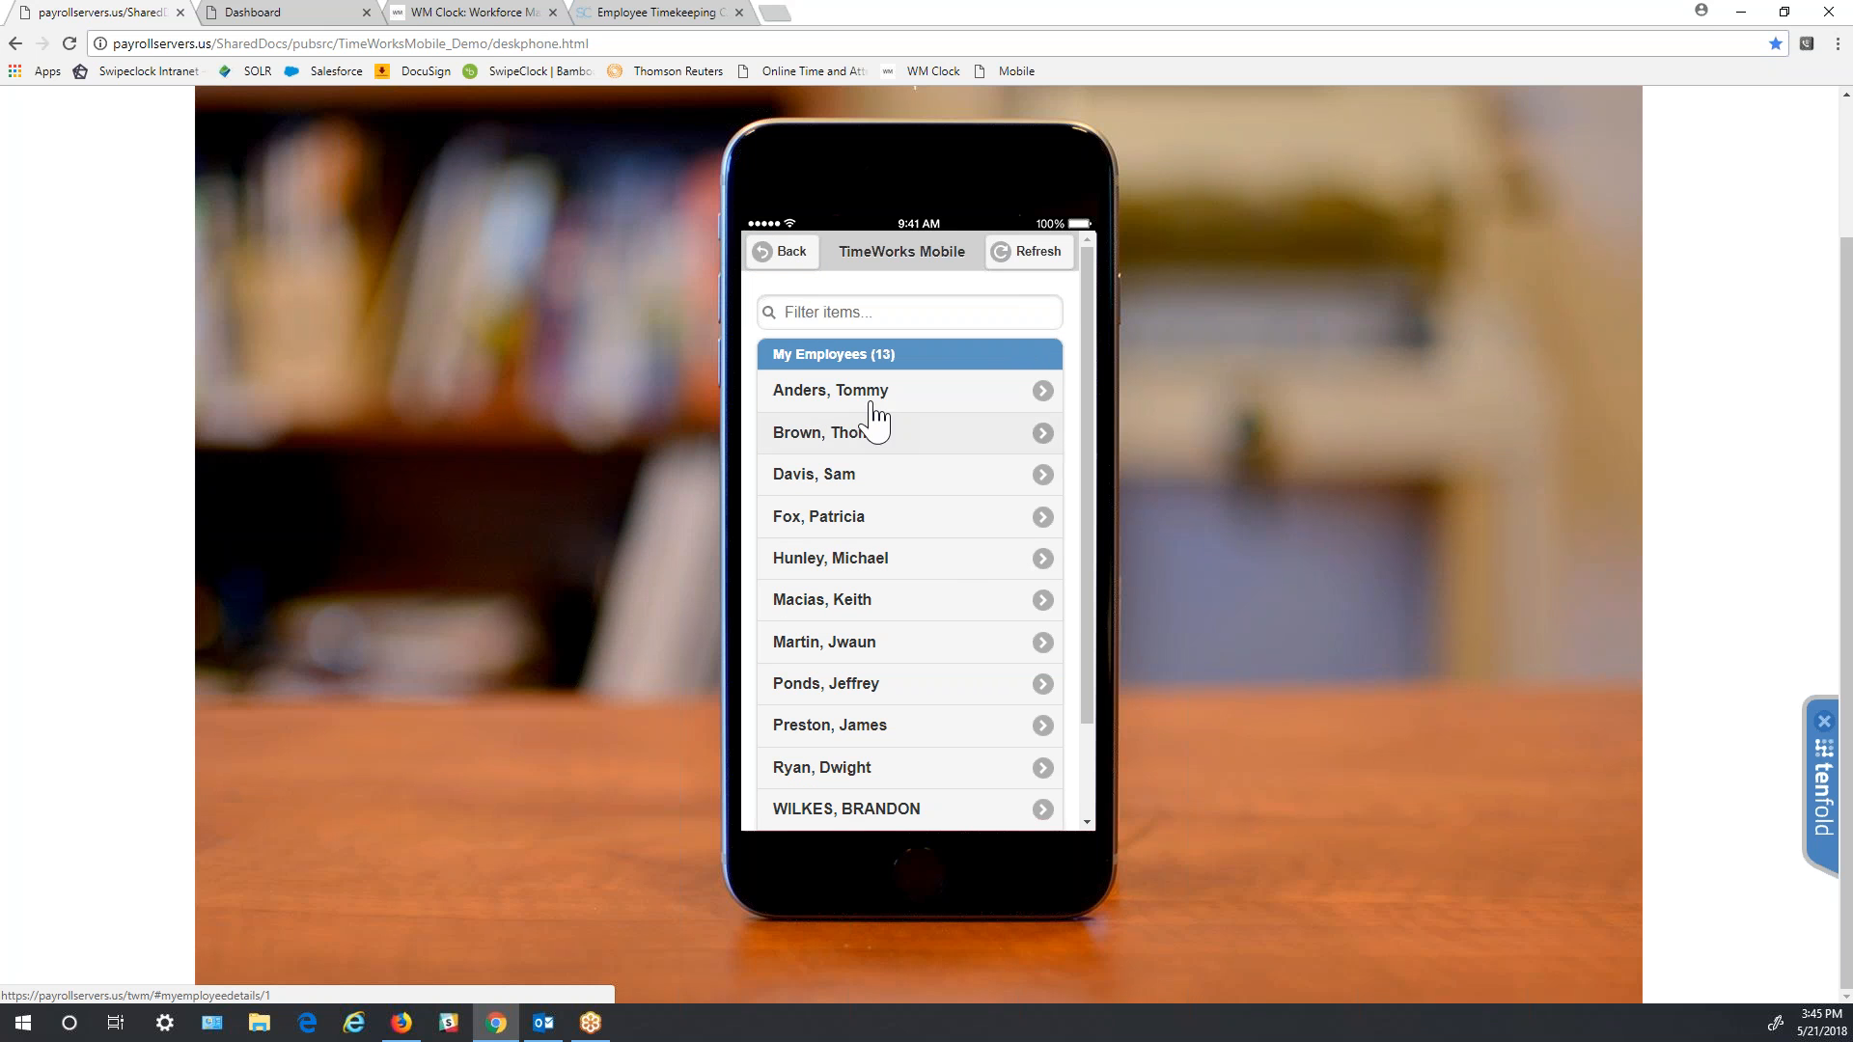
left_click(784, 255)
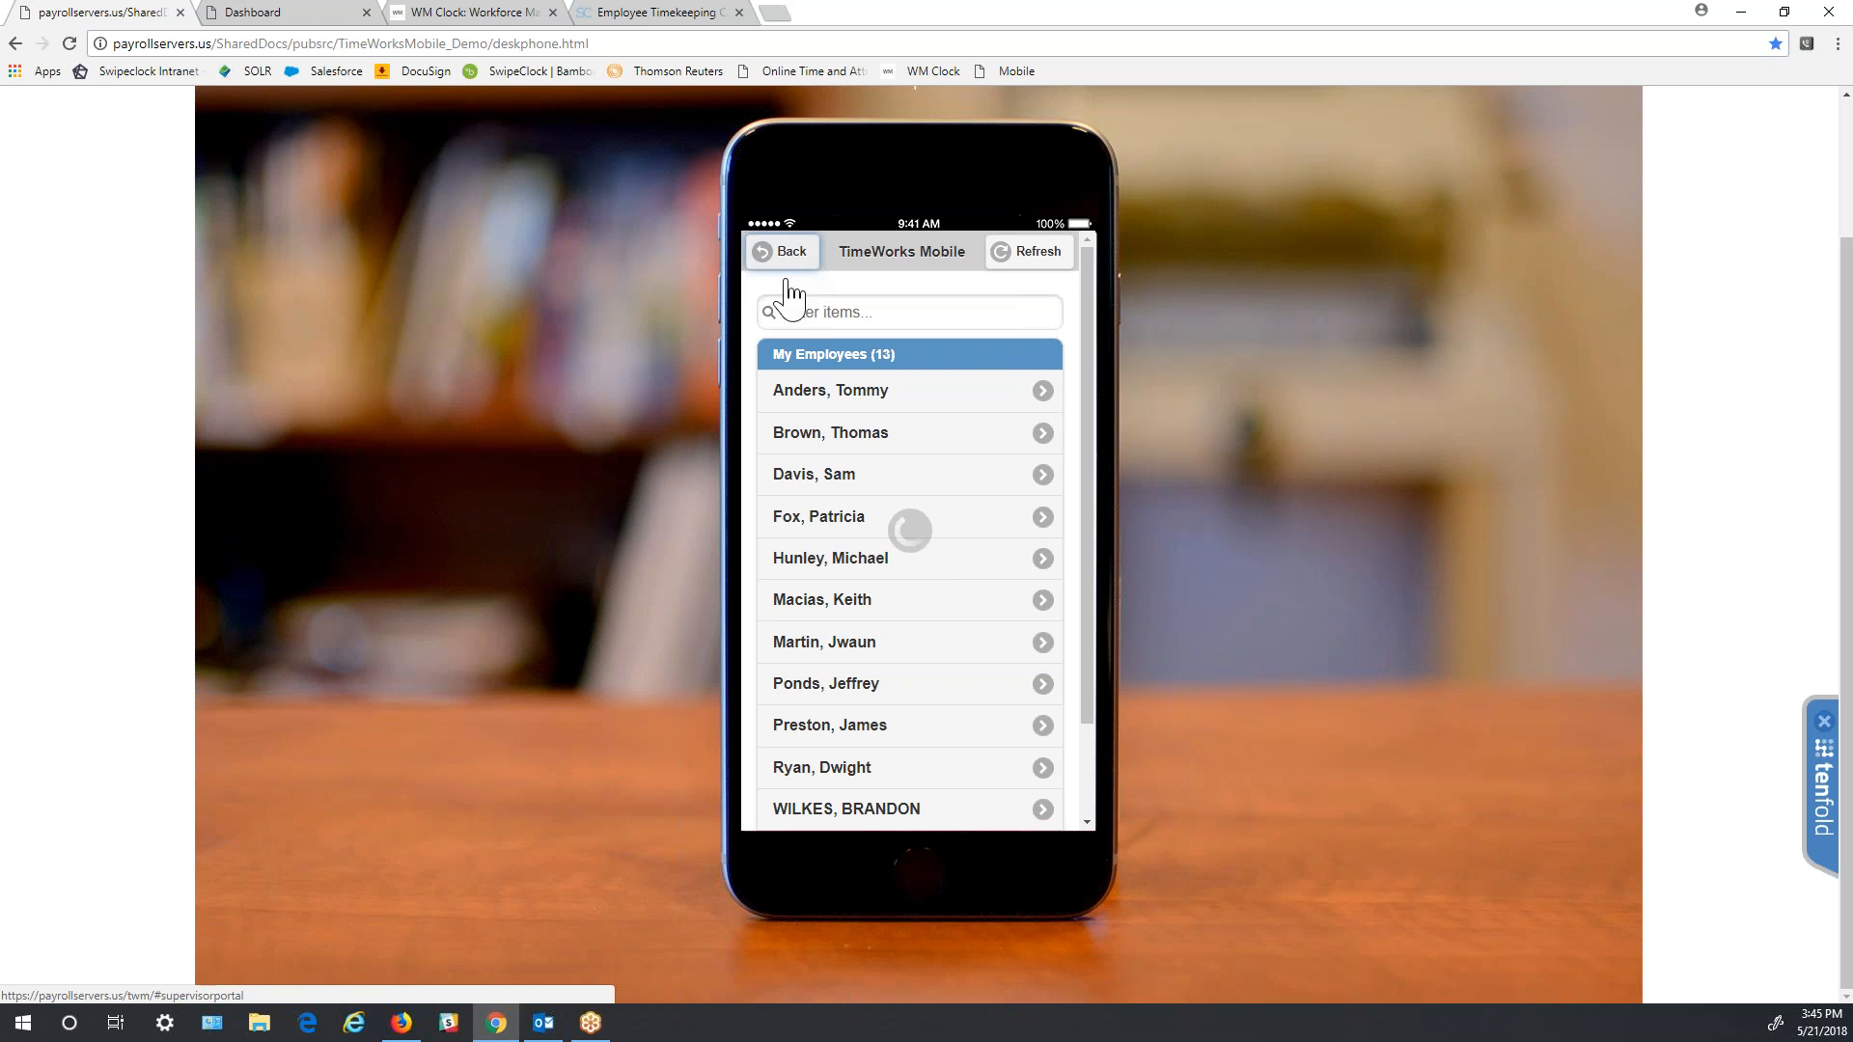
left_click(1038, 606)
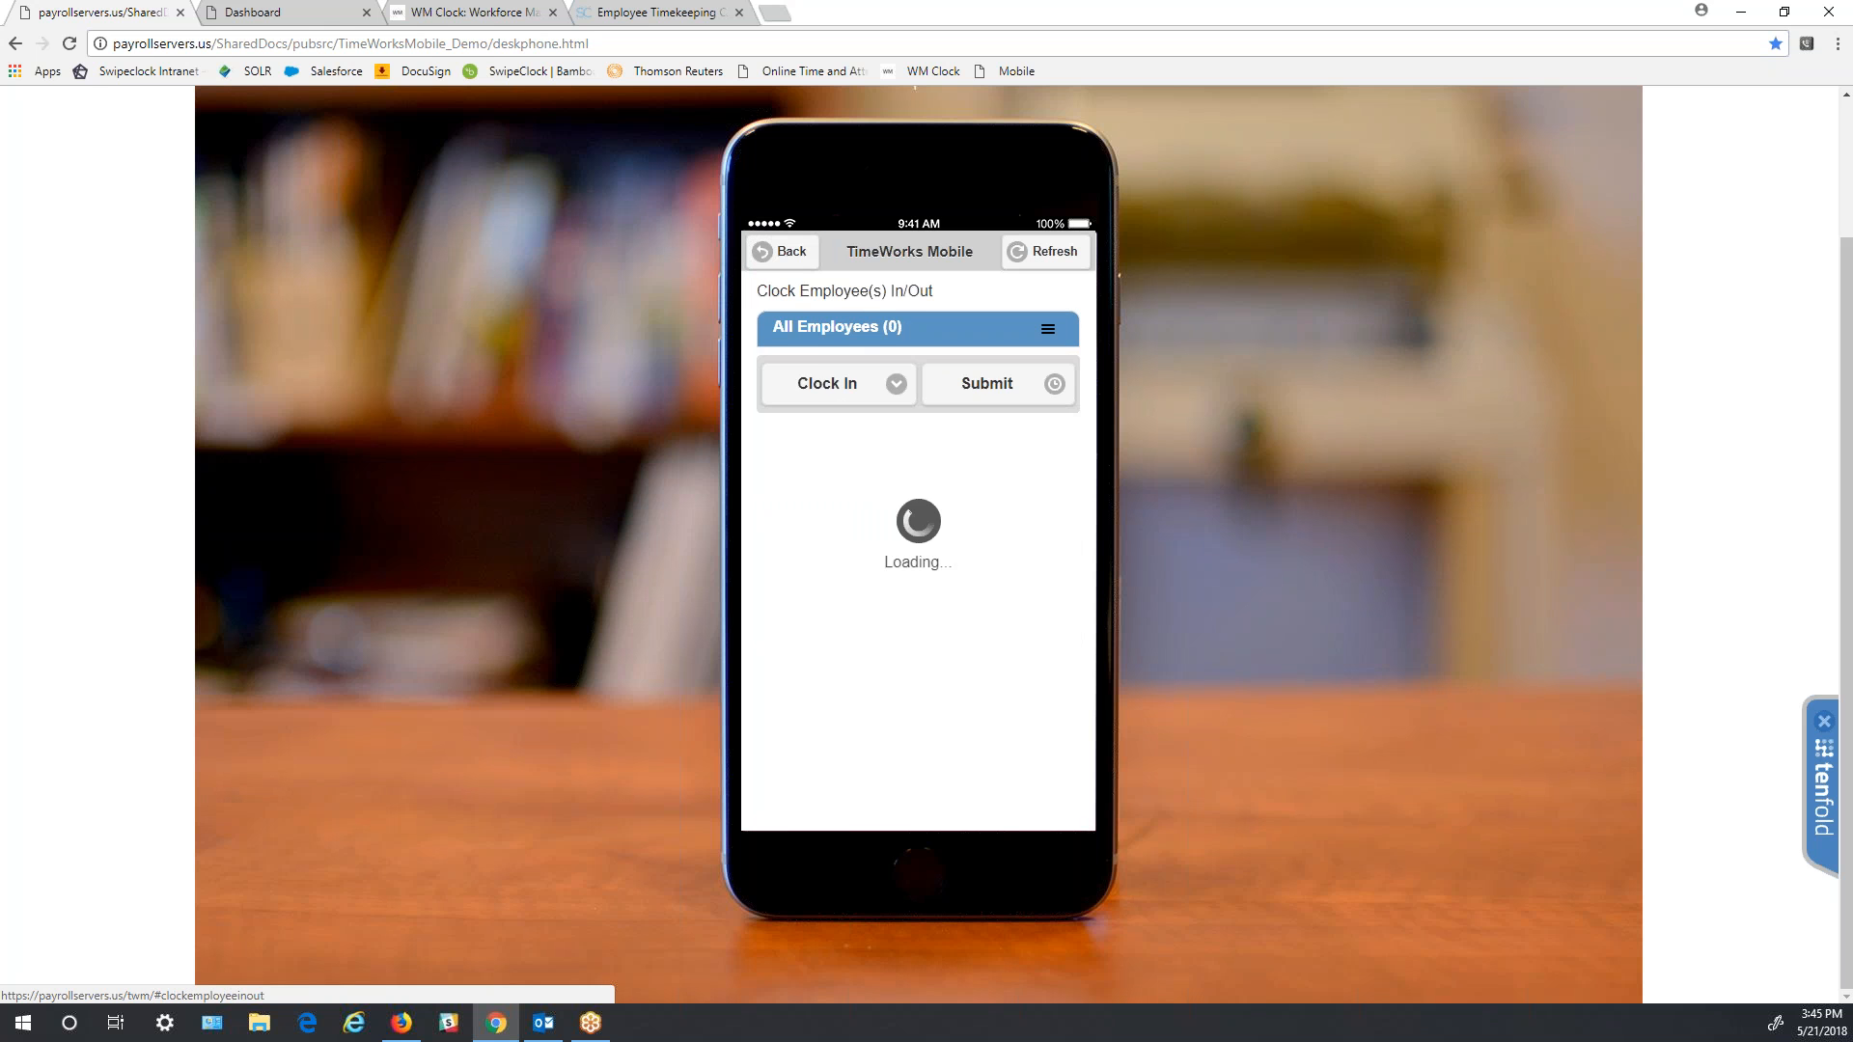
scroll(1030, 534, "down", 1)
scroll(1030, 534, "down", 1)
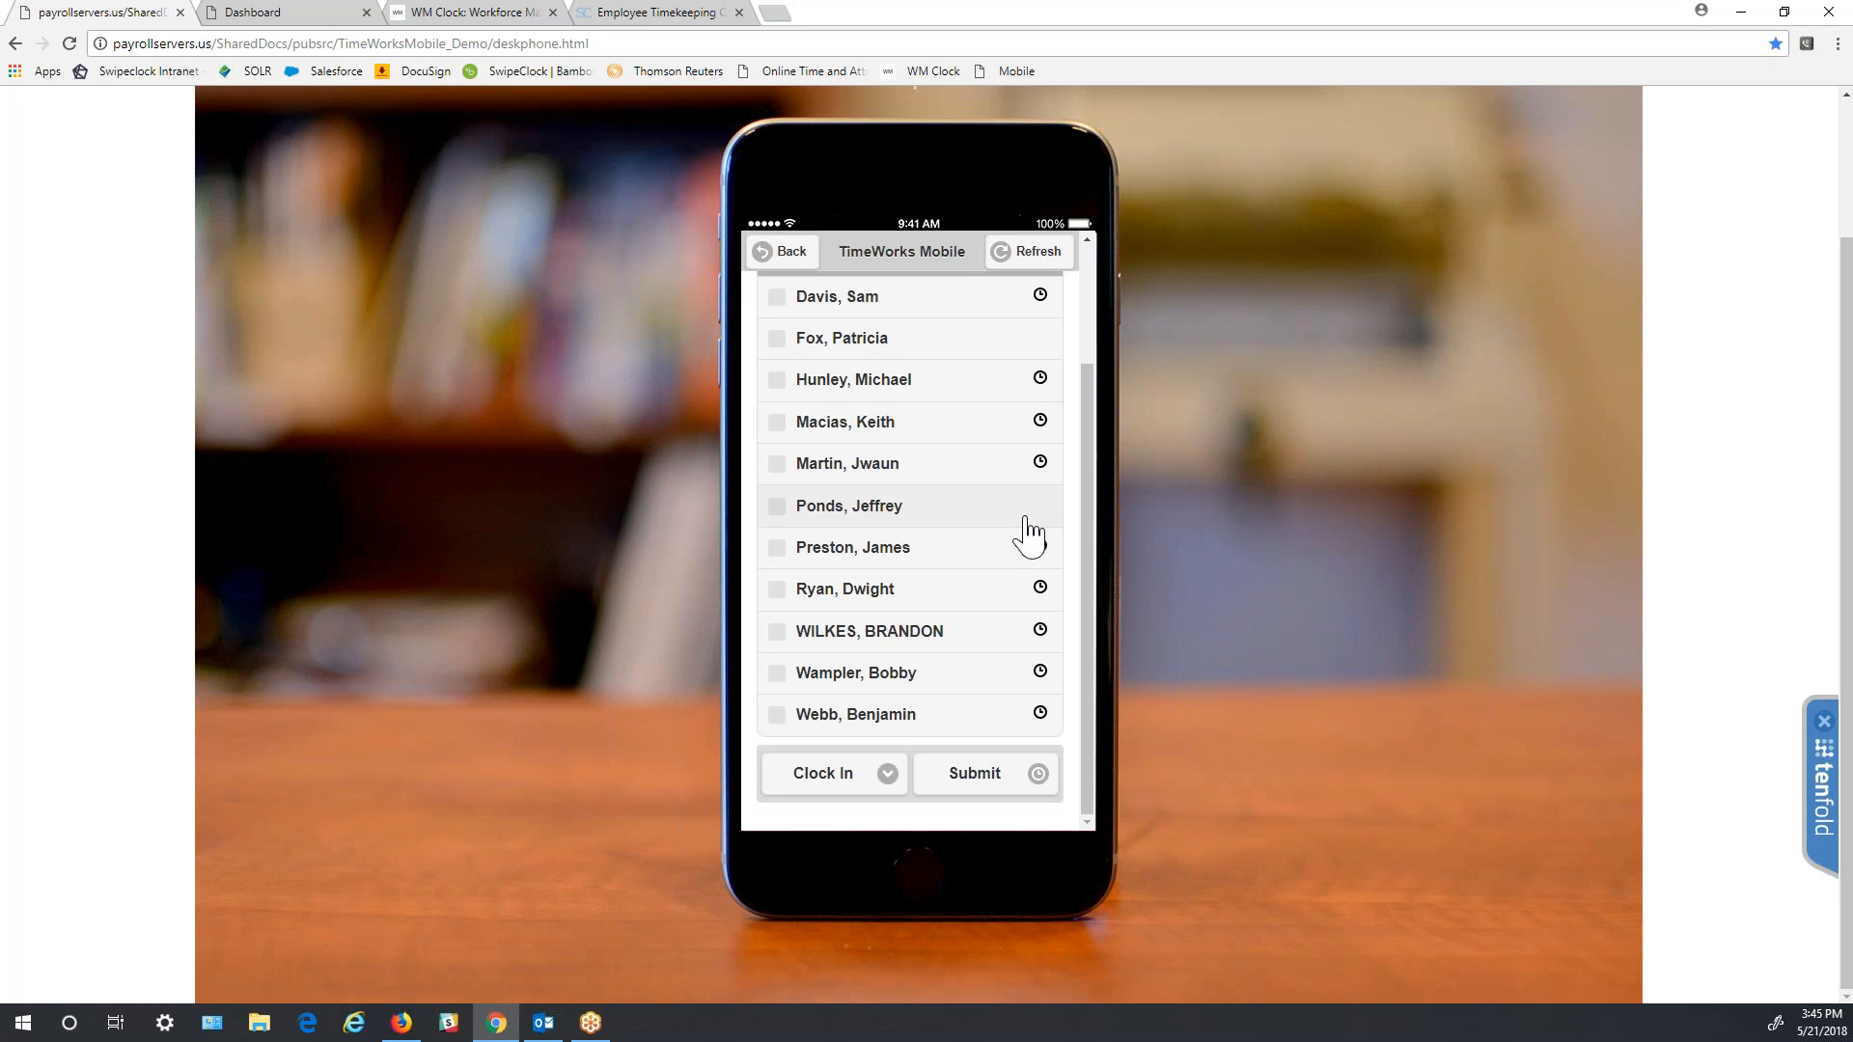
scroll(1026, 530, "up", 3)
left_click(780, 251)
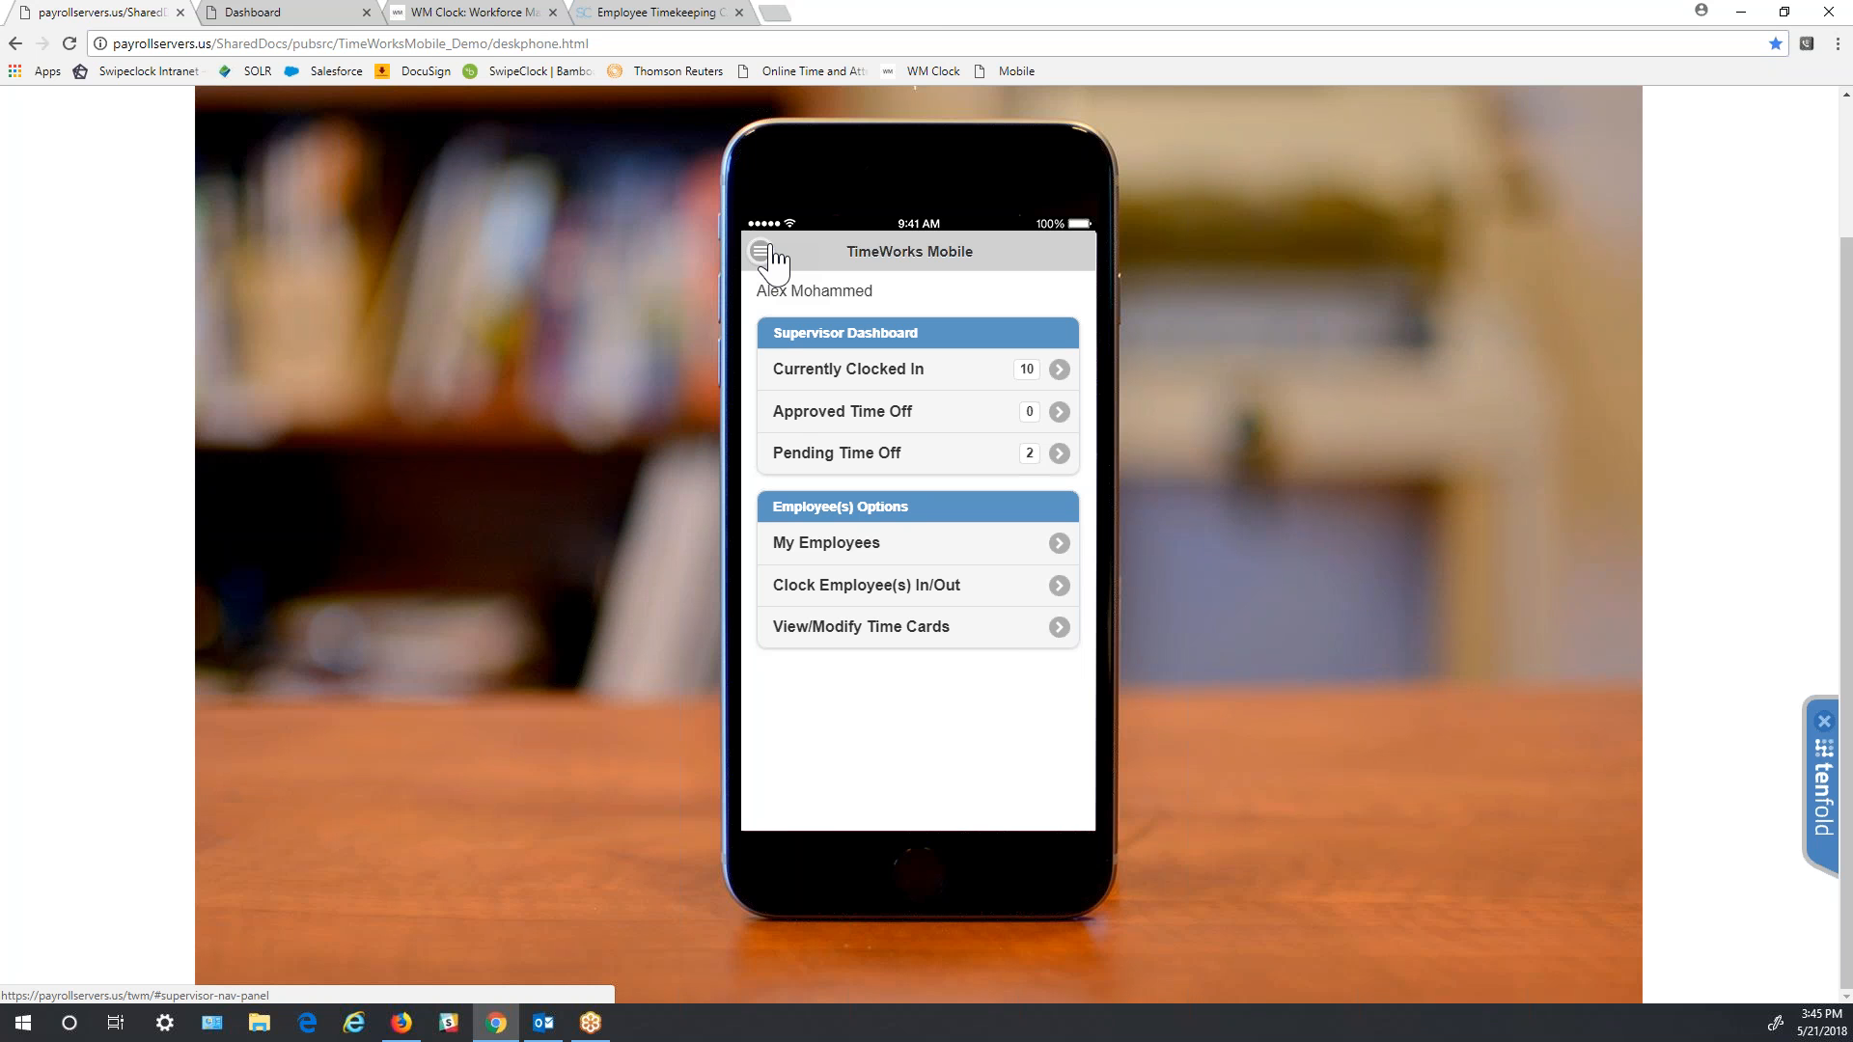
left_click(935, 627)
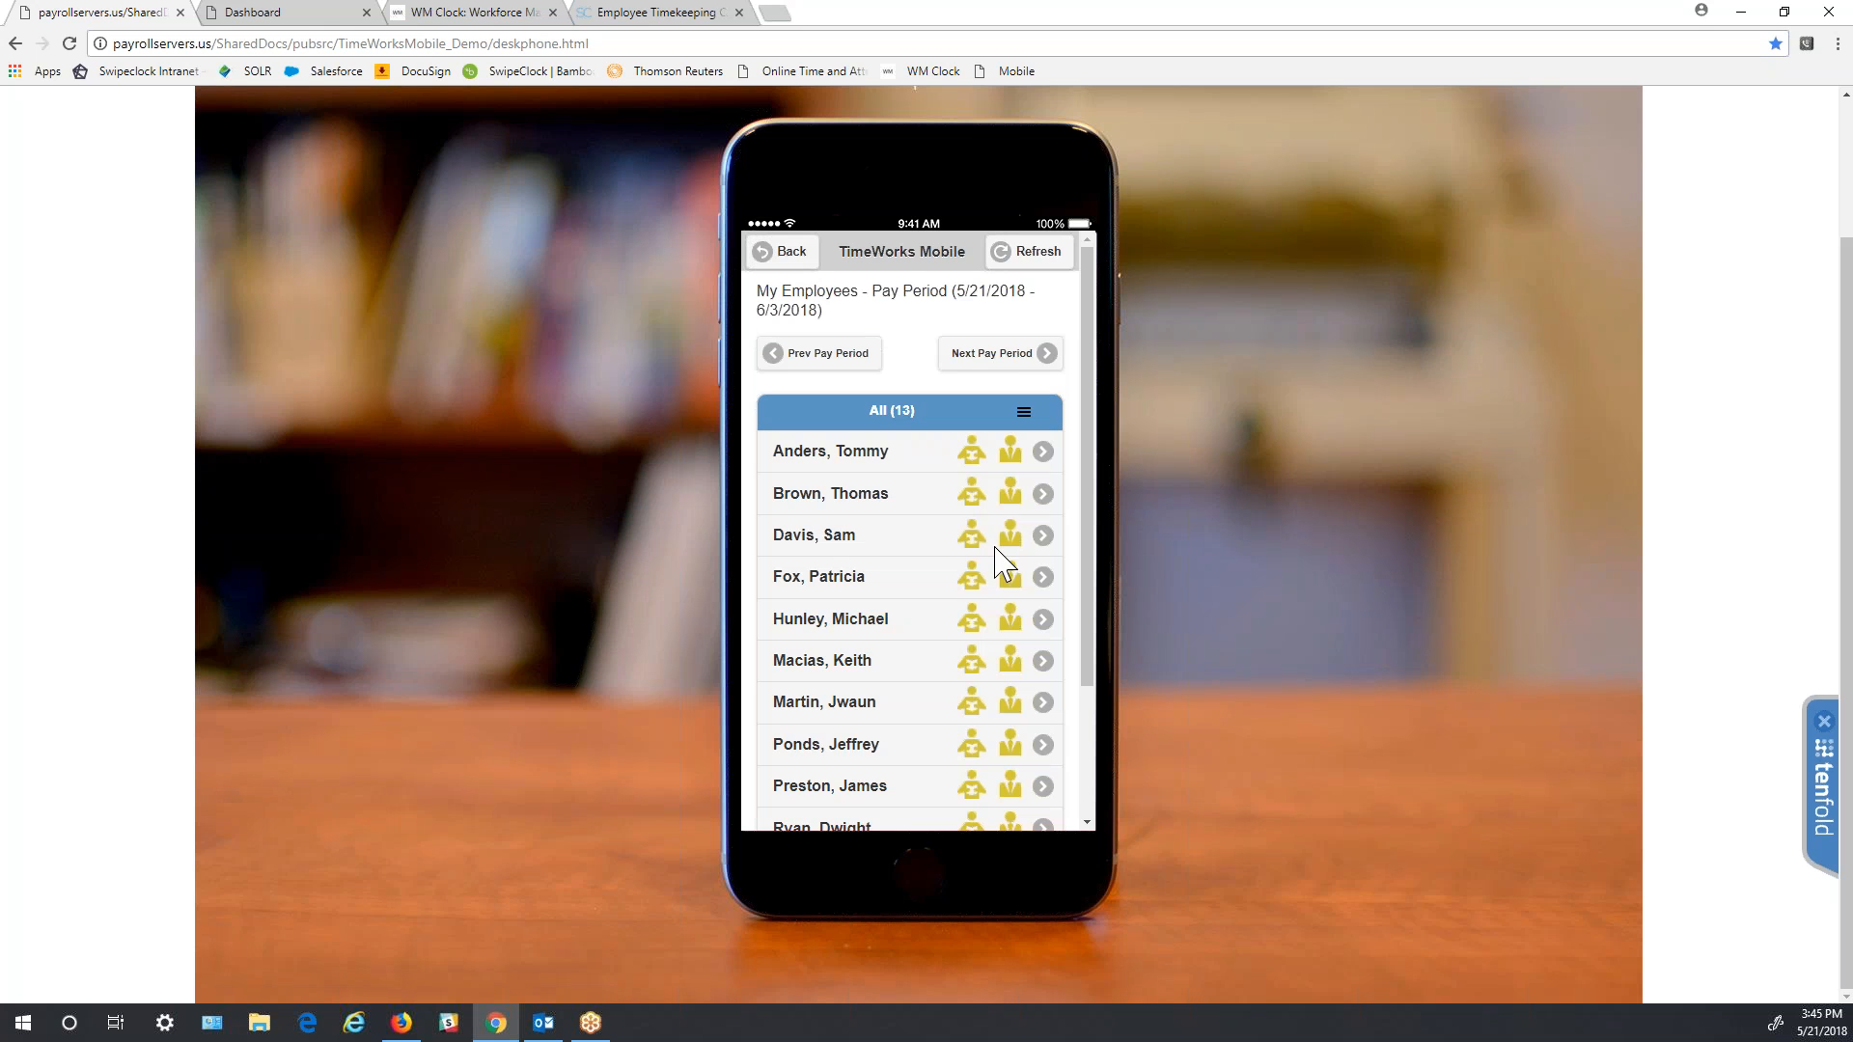
scroll(968, 534, "down", 2)
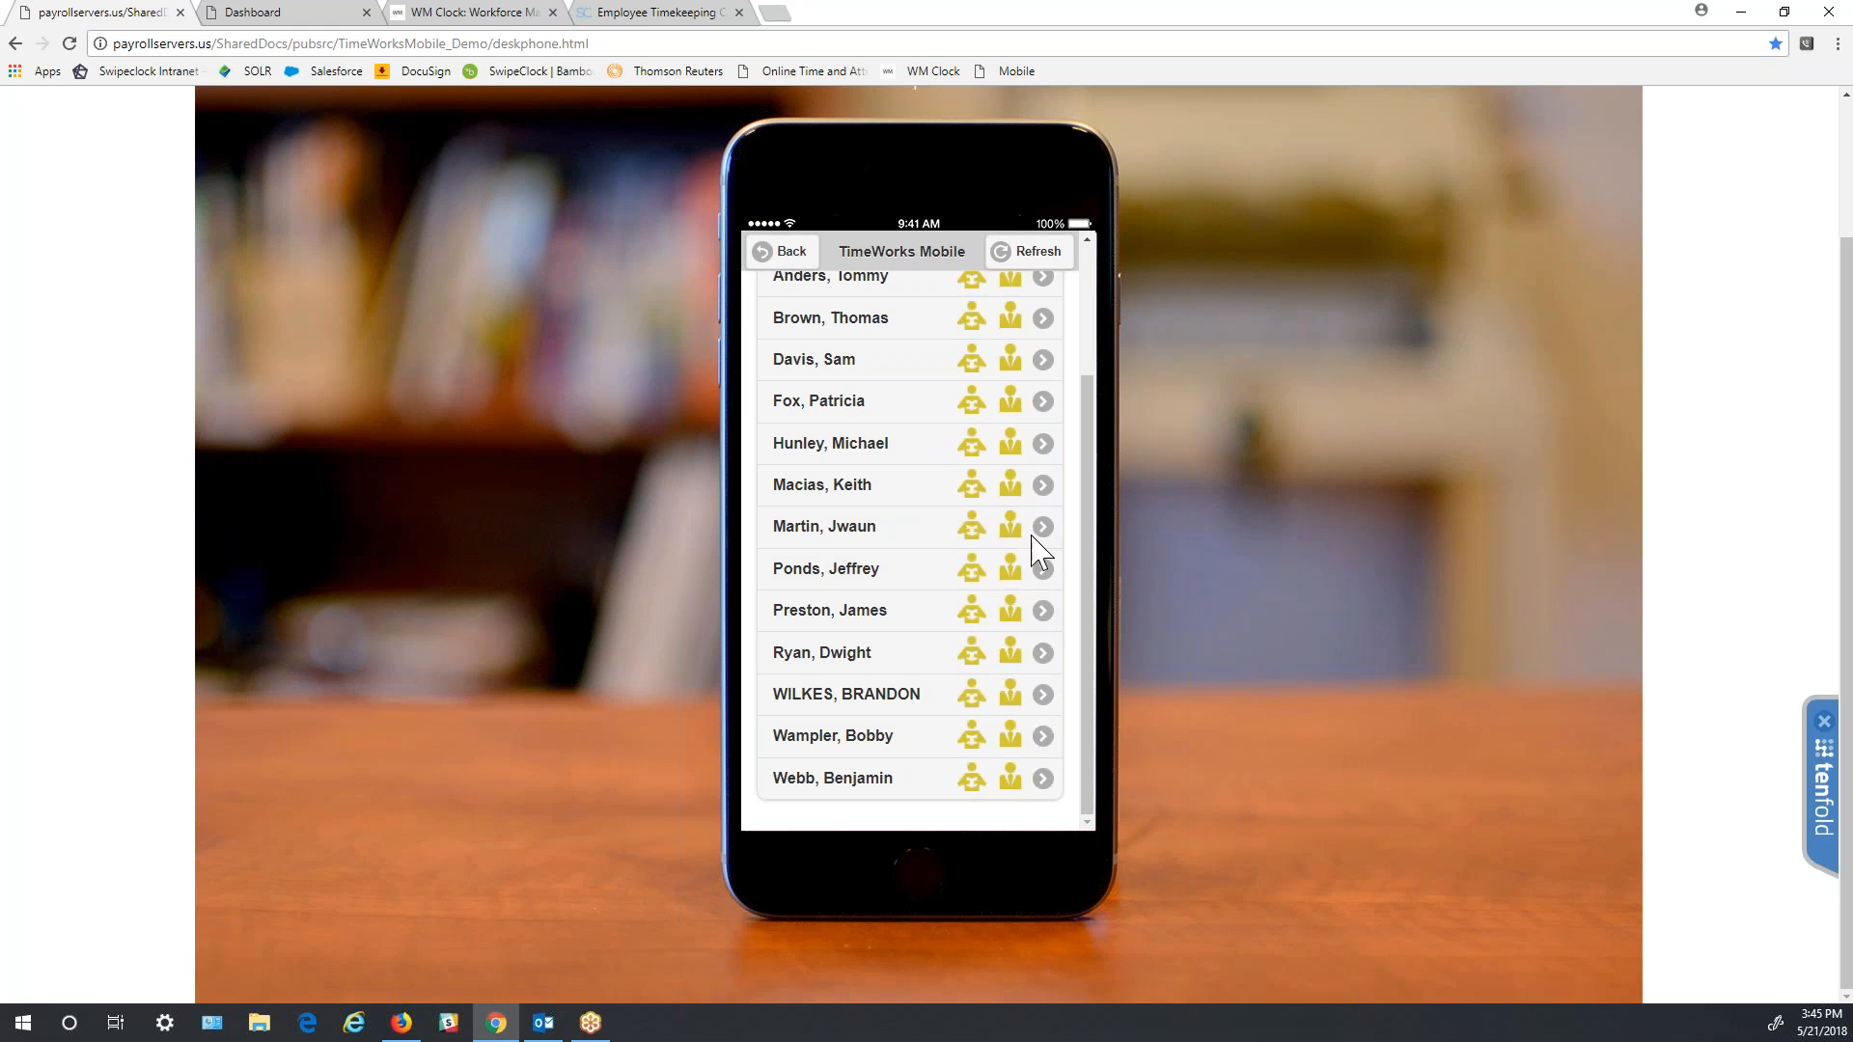
left_click(876, 699)
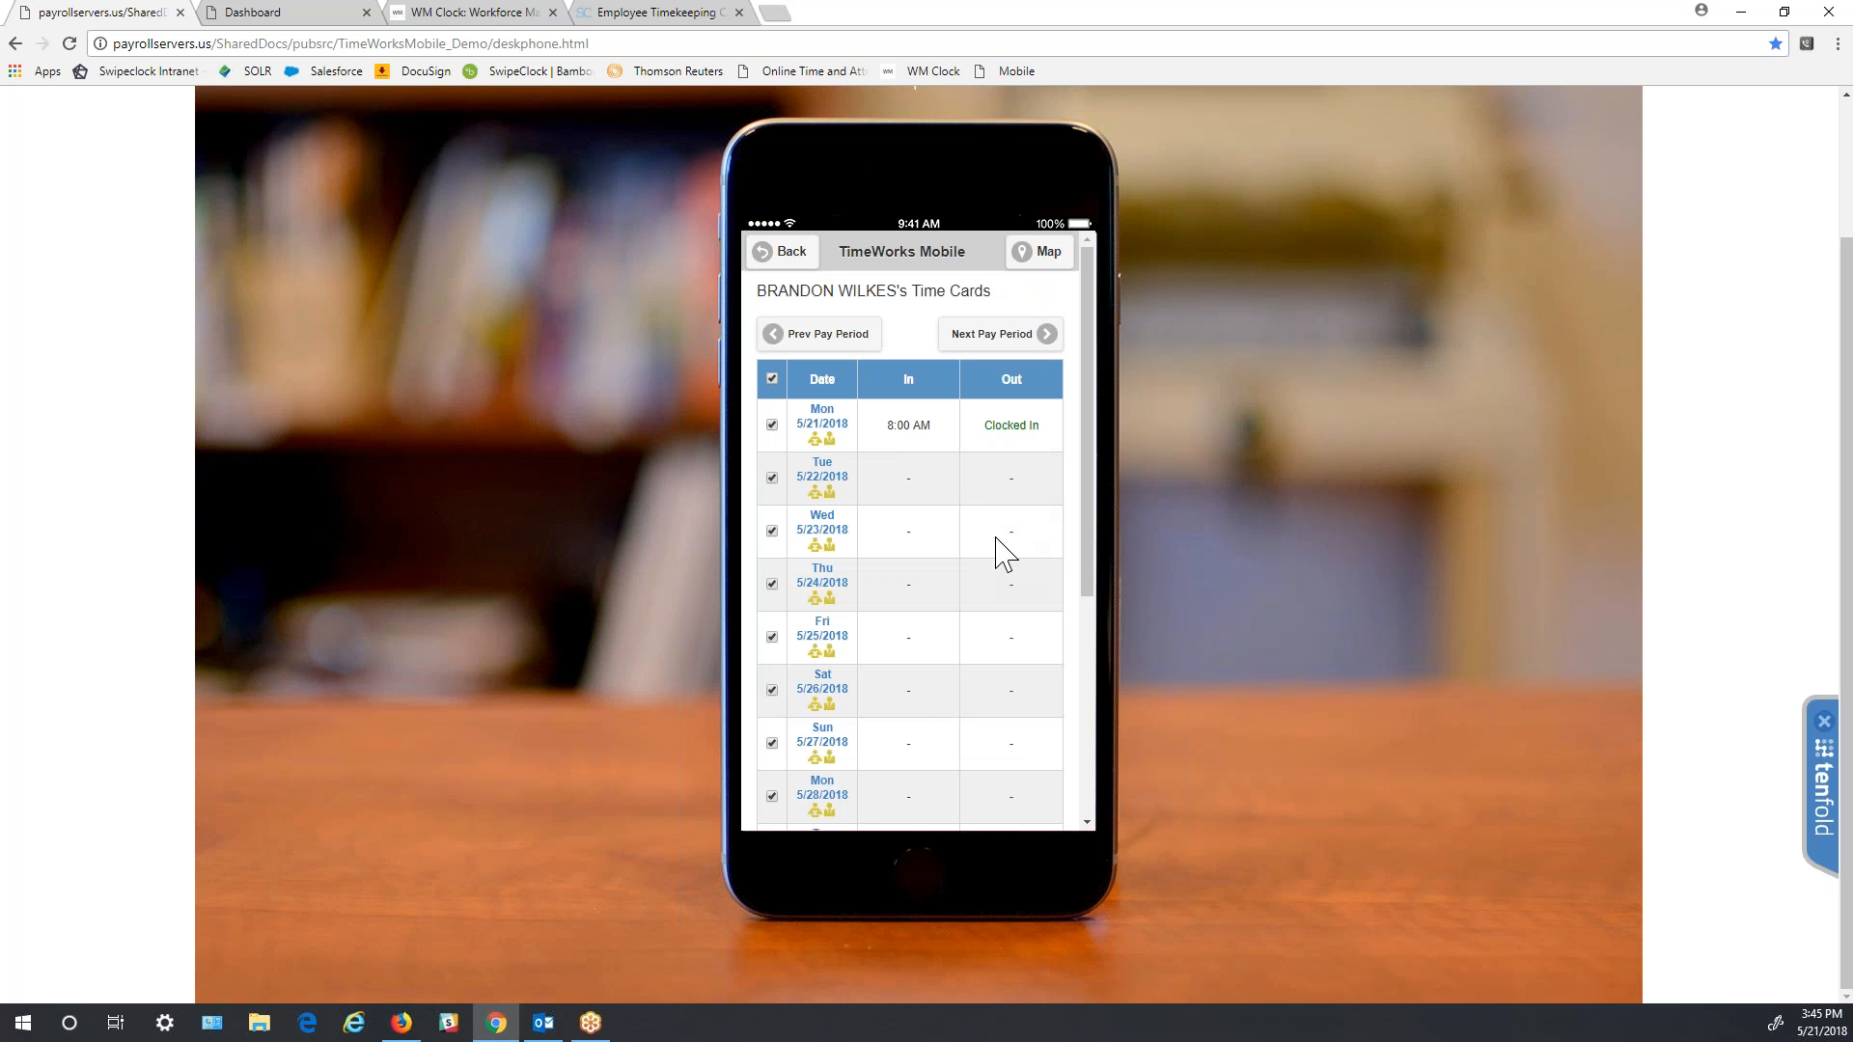
scroll(1001, 552, "down", 4)
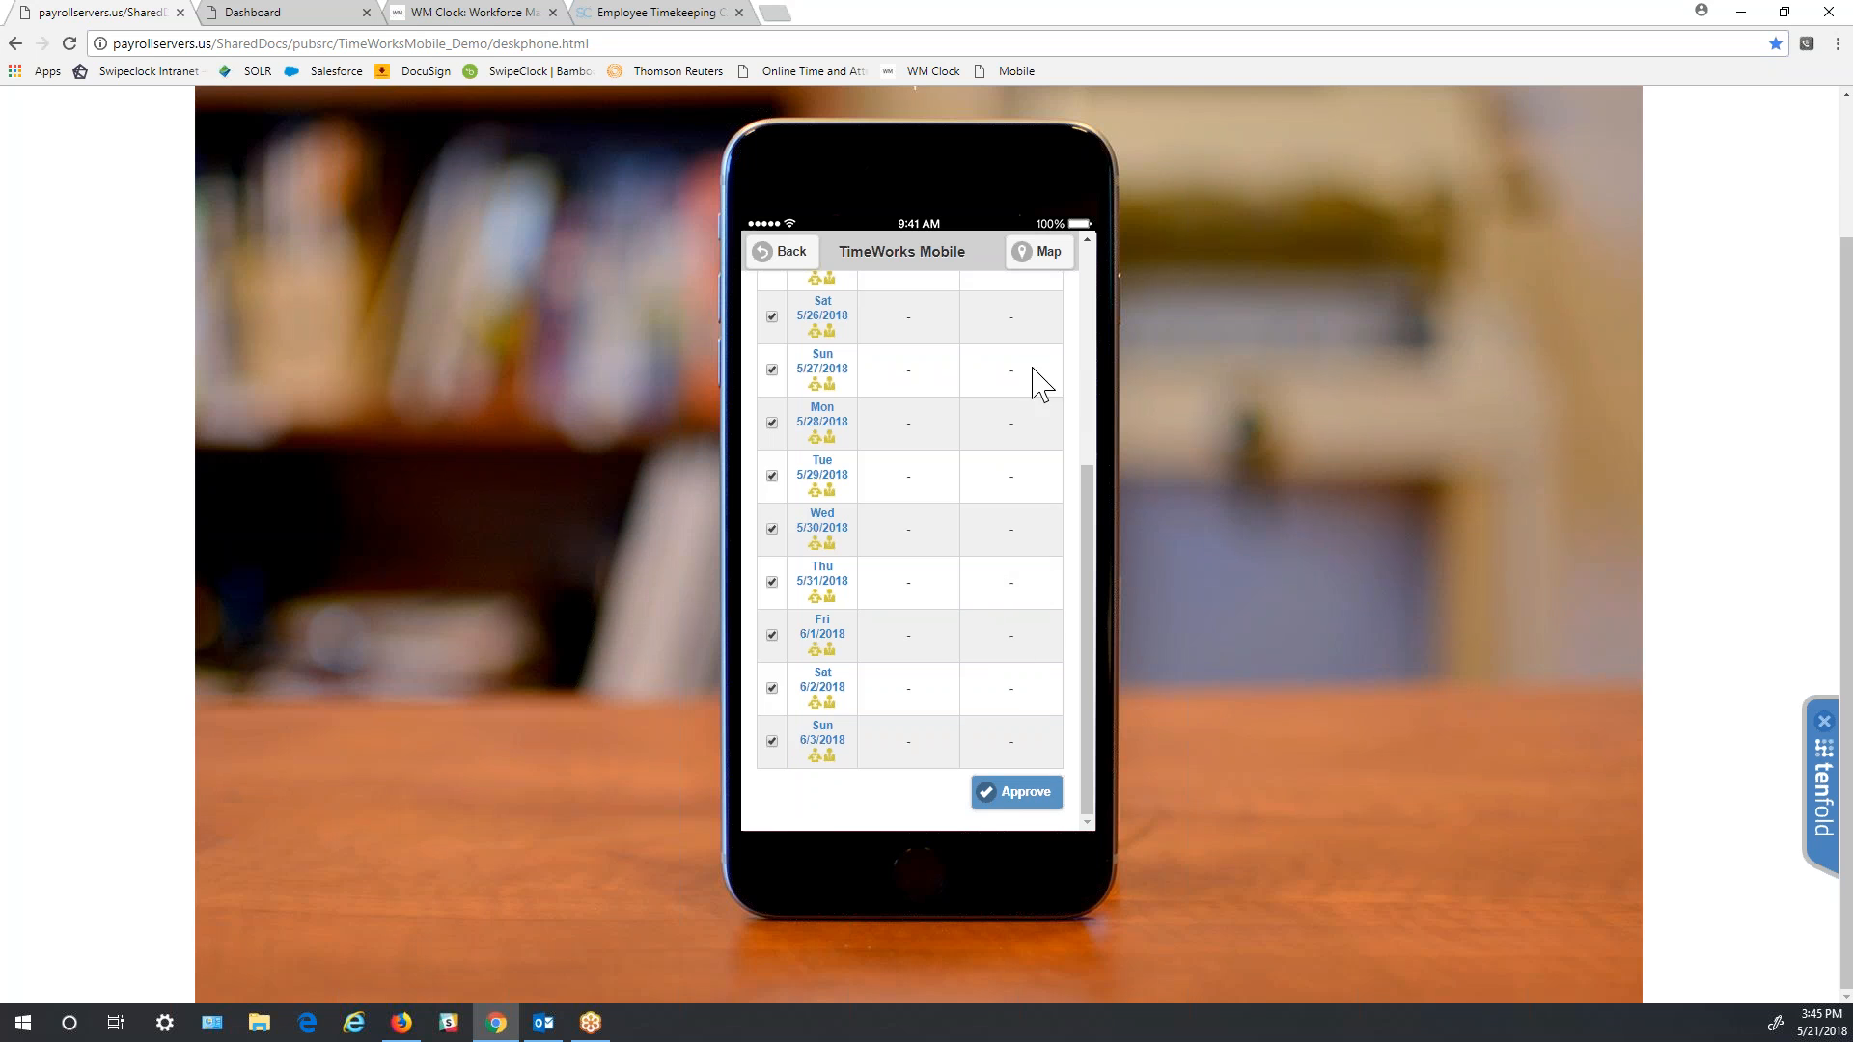
scroll(1001, 554, "up", 6)
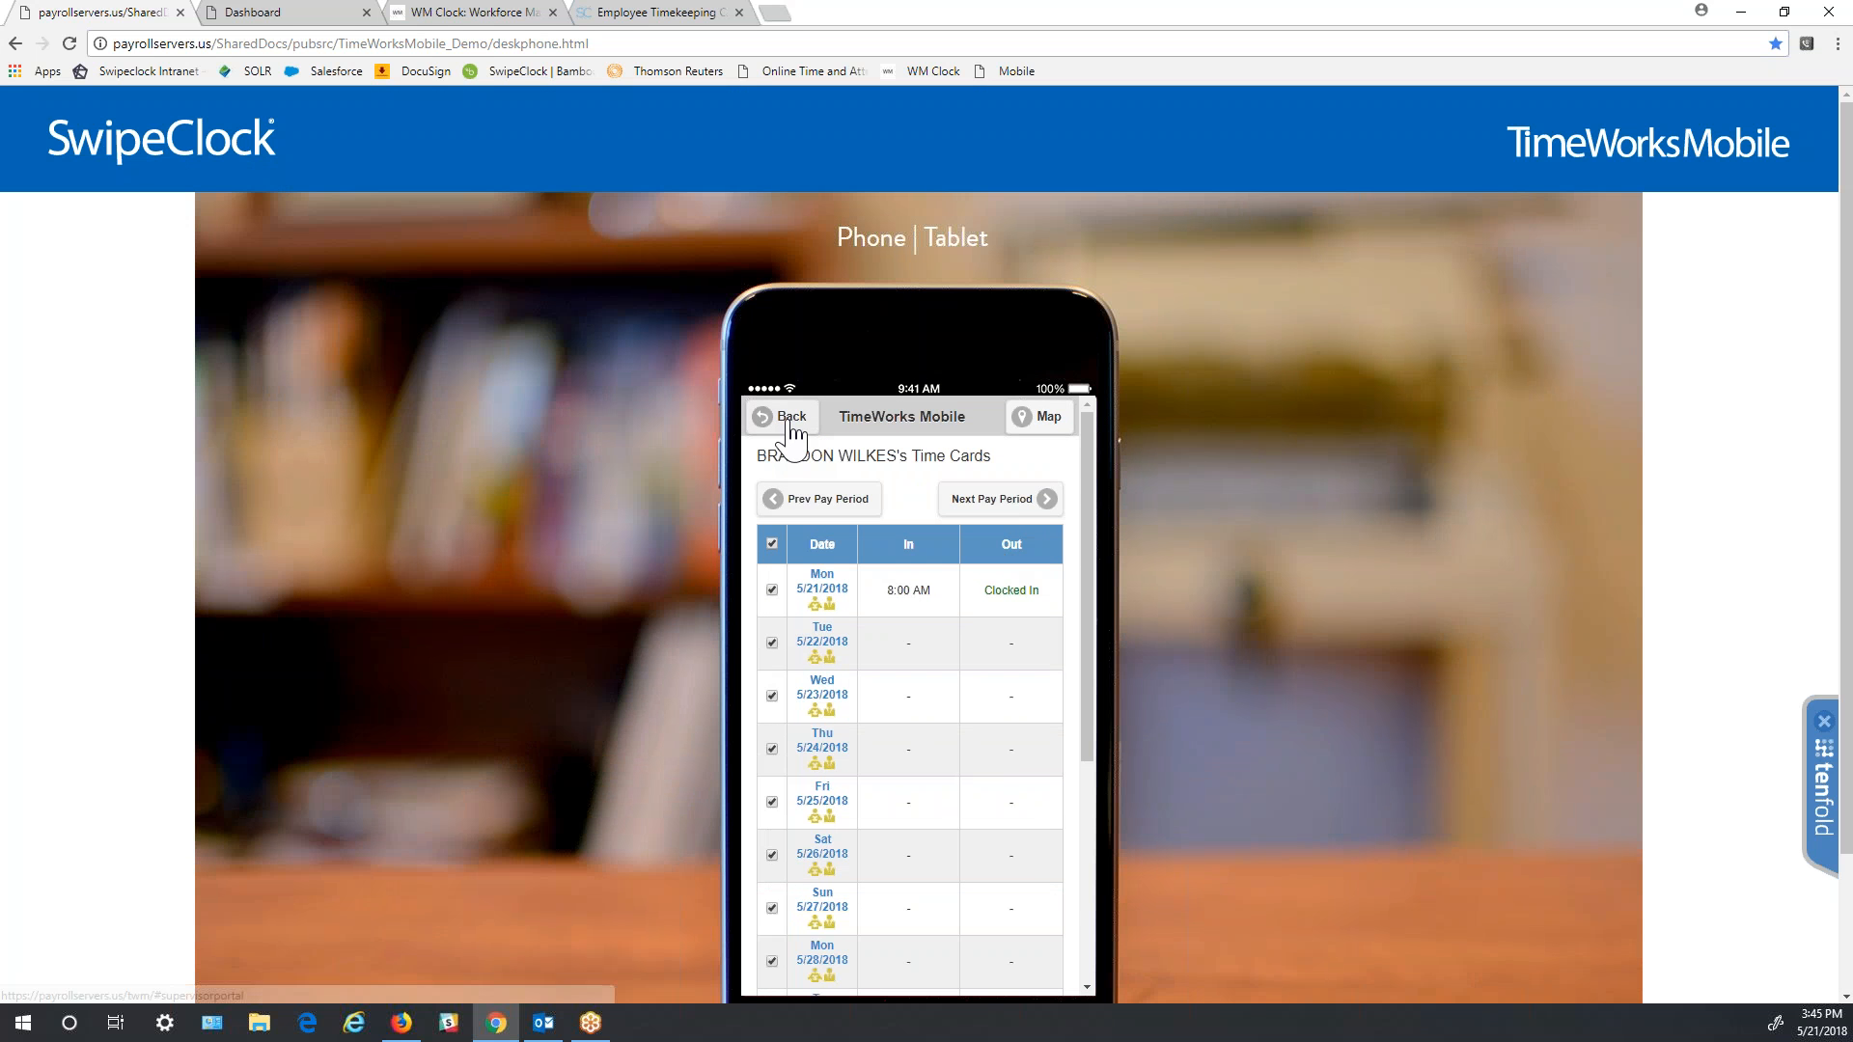
left_click(791, 420)
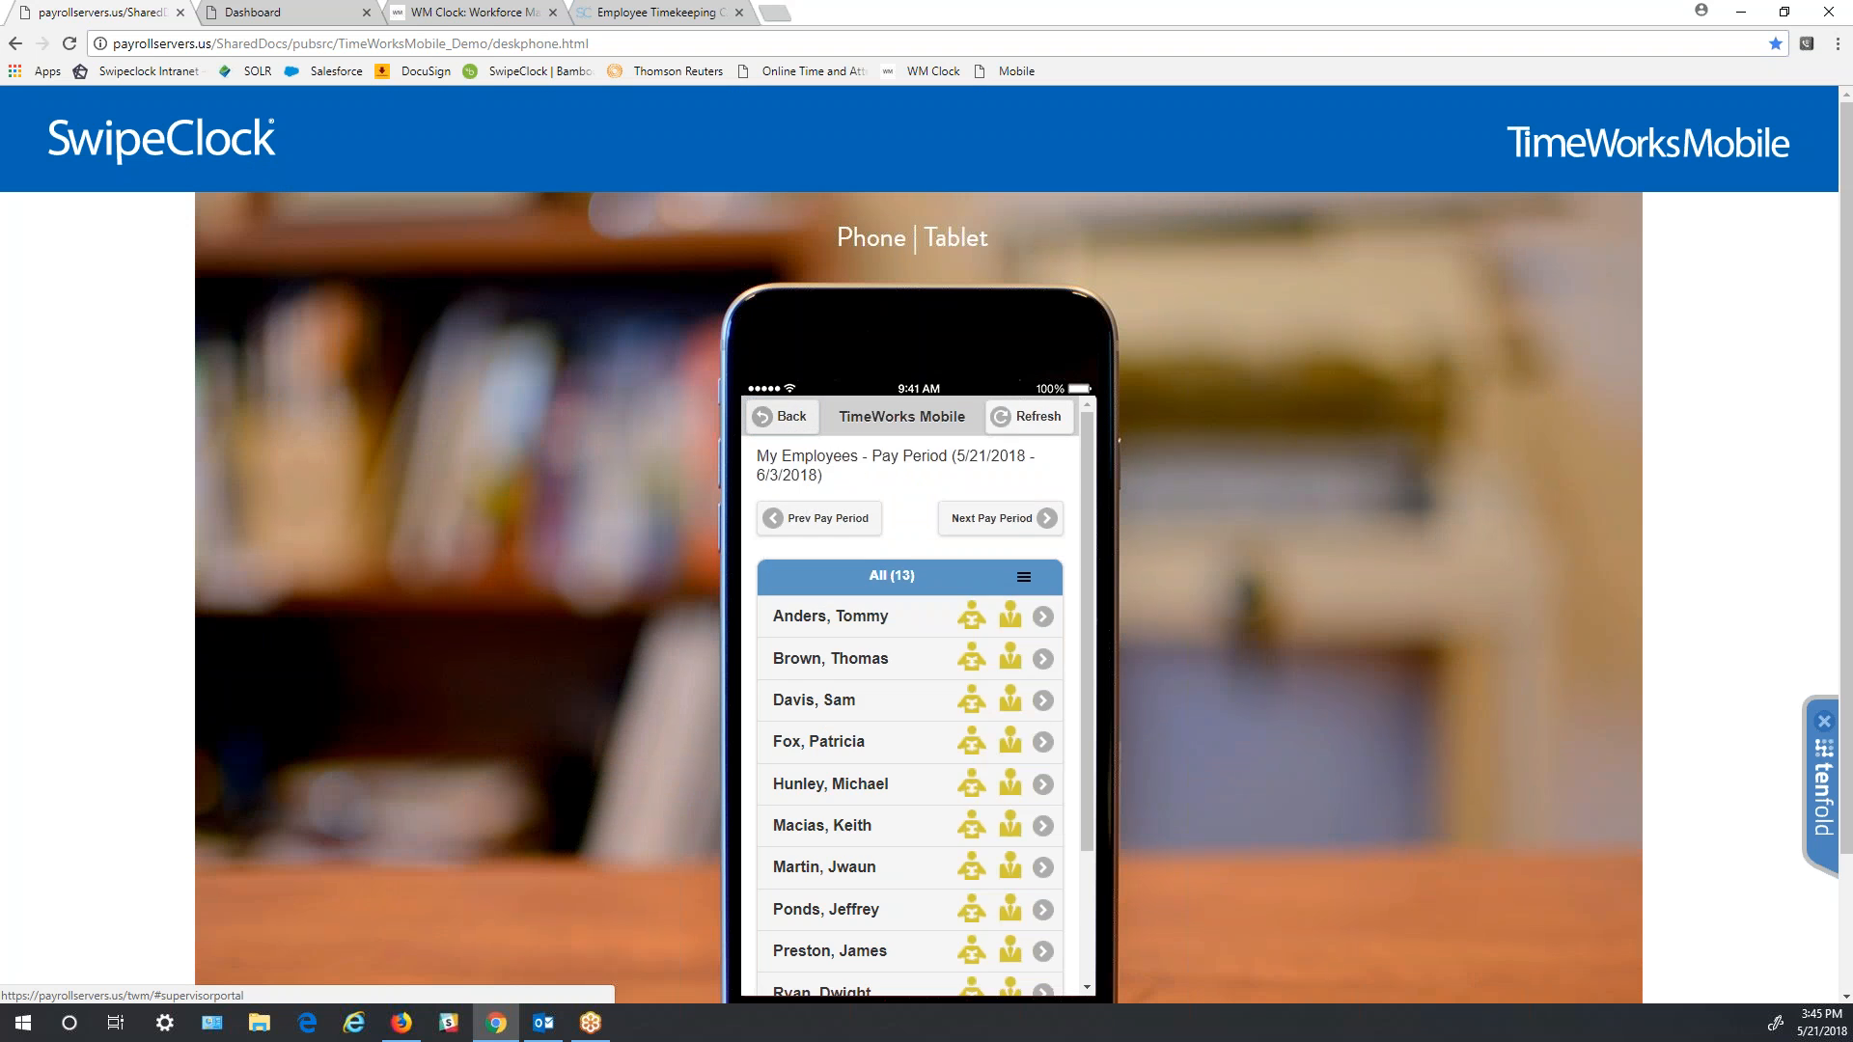
left_click(780, 417)
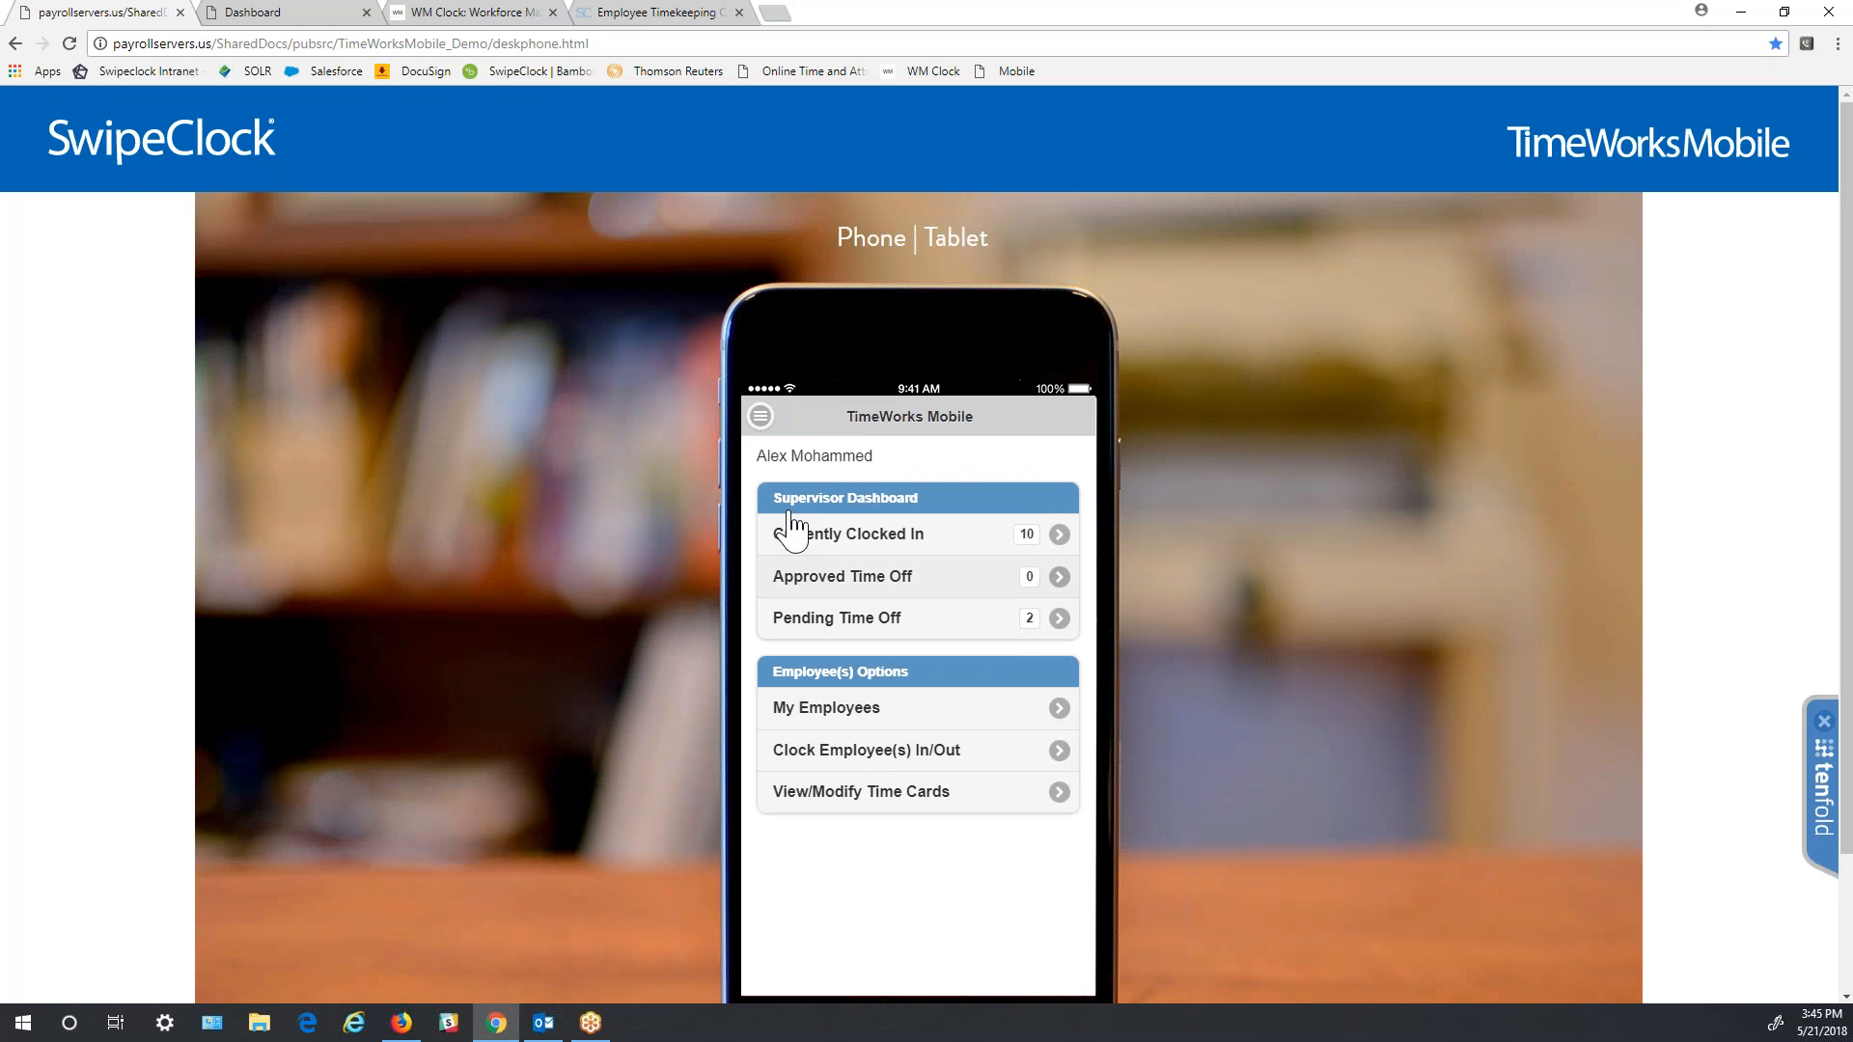
left_click(760, 415)
left_click(977, 424)
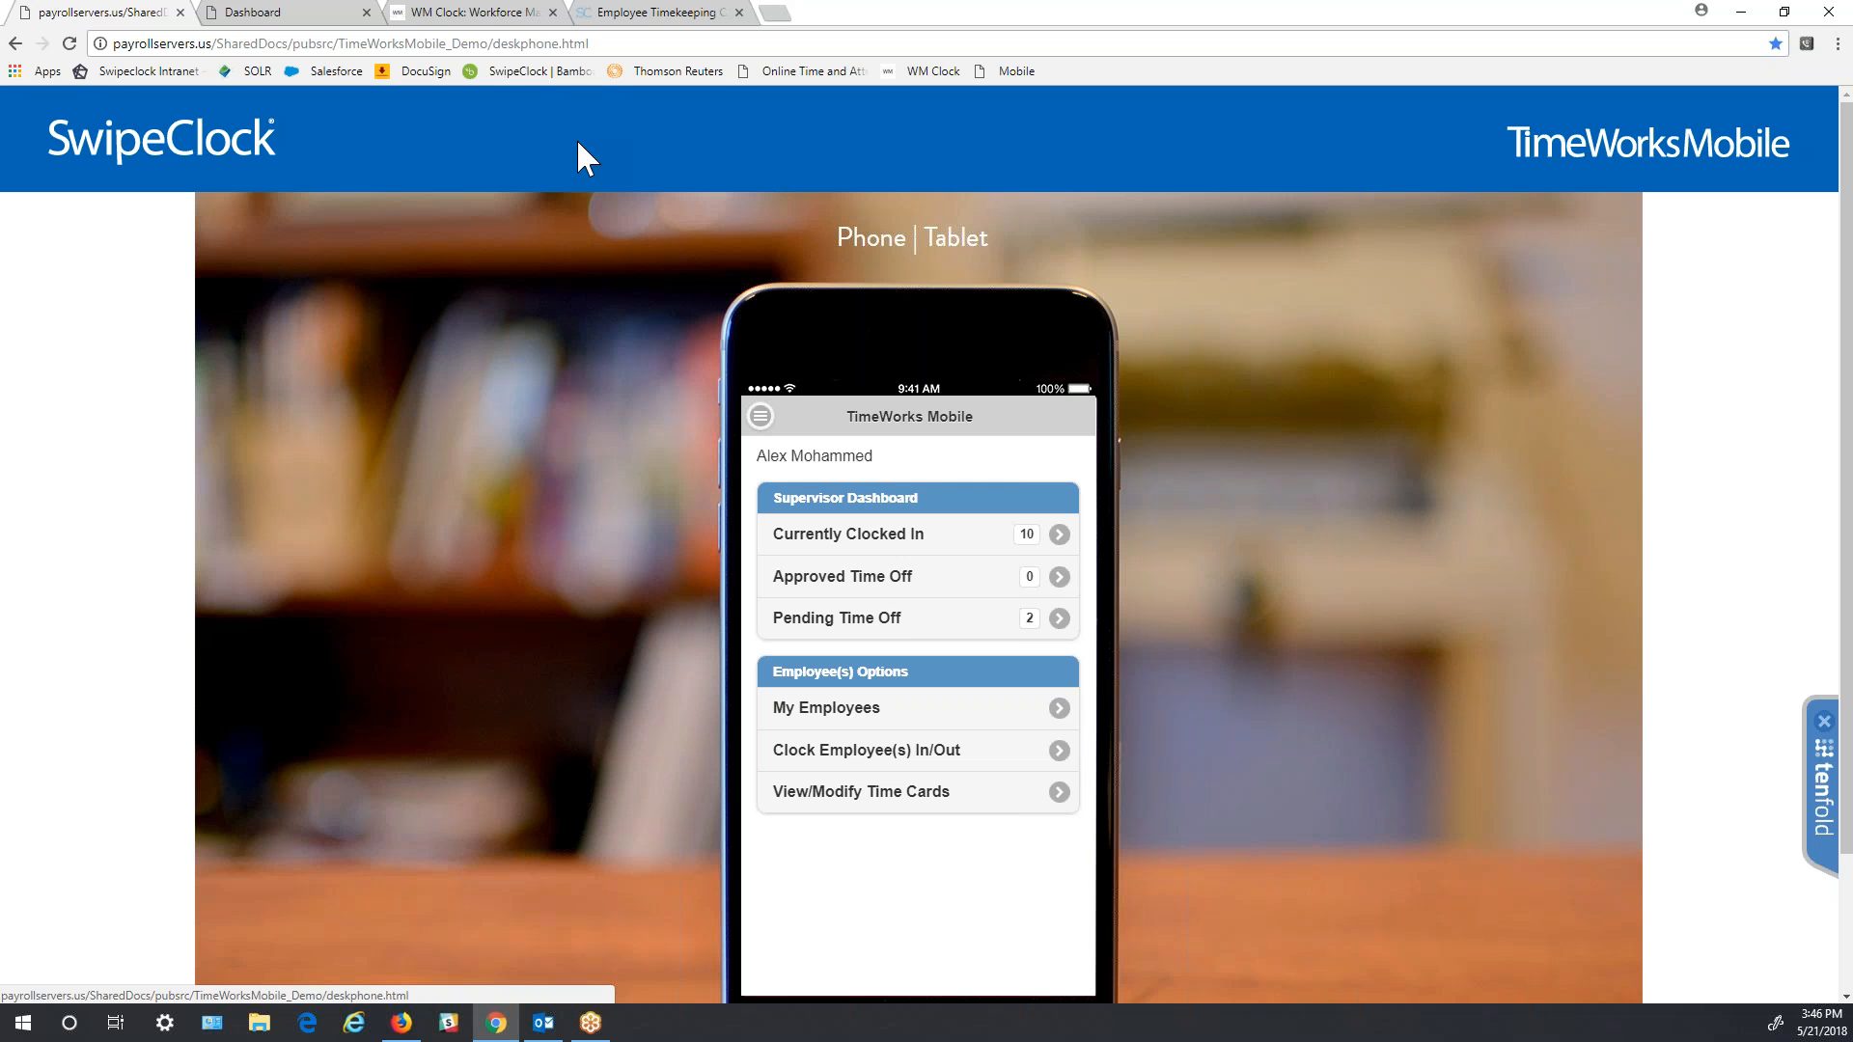
- On the WM Clock login, enter a different employee's username, leave Site ID empty, and open EMPLOYEE PORTAL
left_click(483, 15)
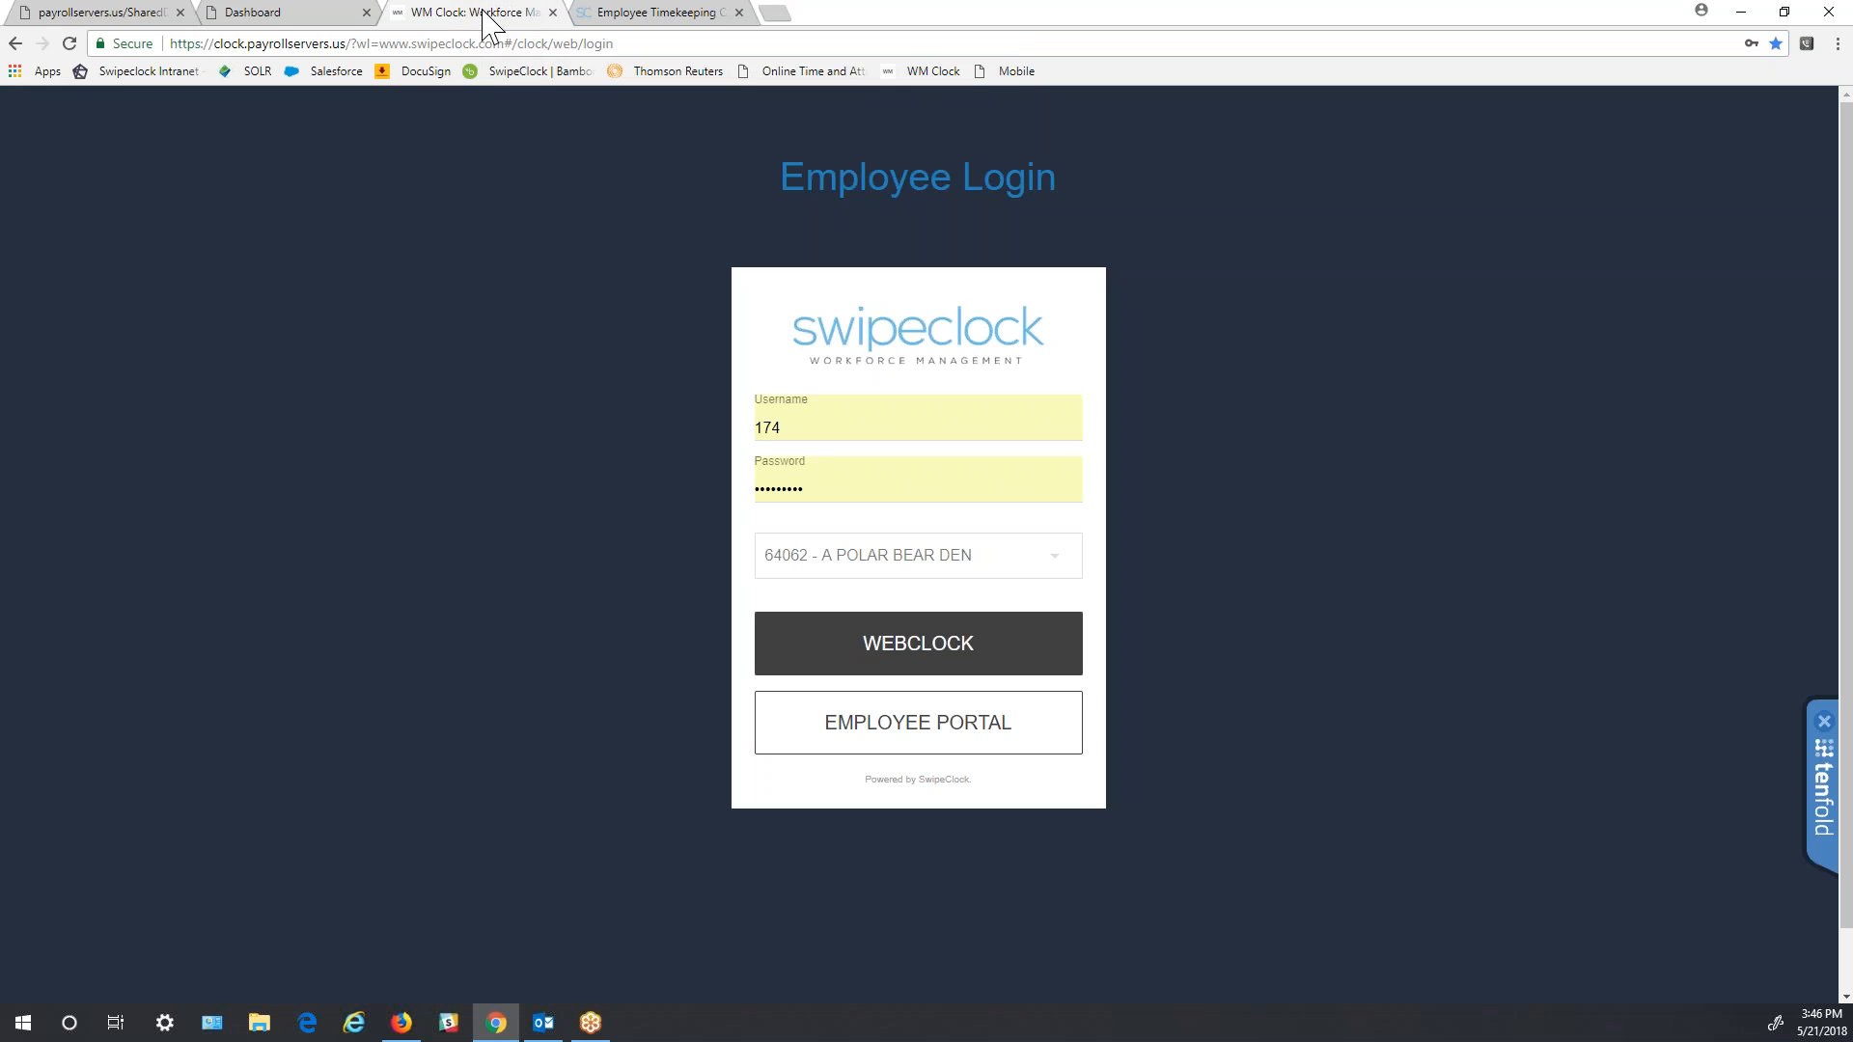
left_click(843, 438)
key("BackSpace")
key("BackSpace")
key("BackSpace")
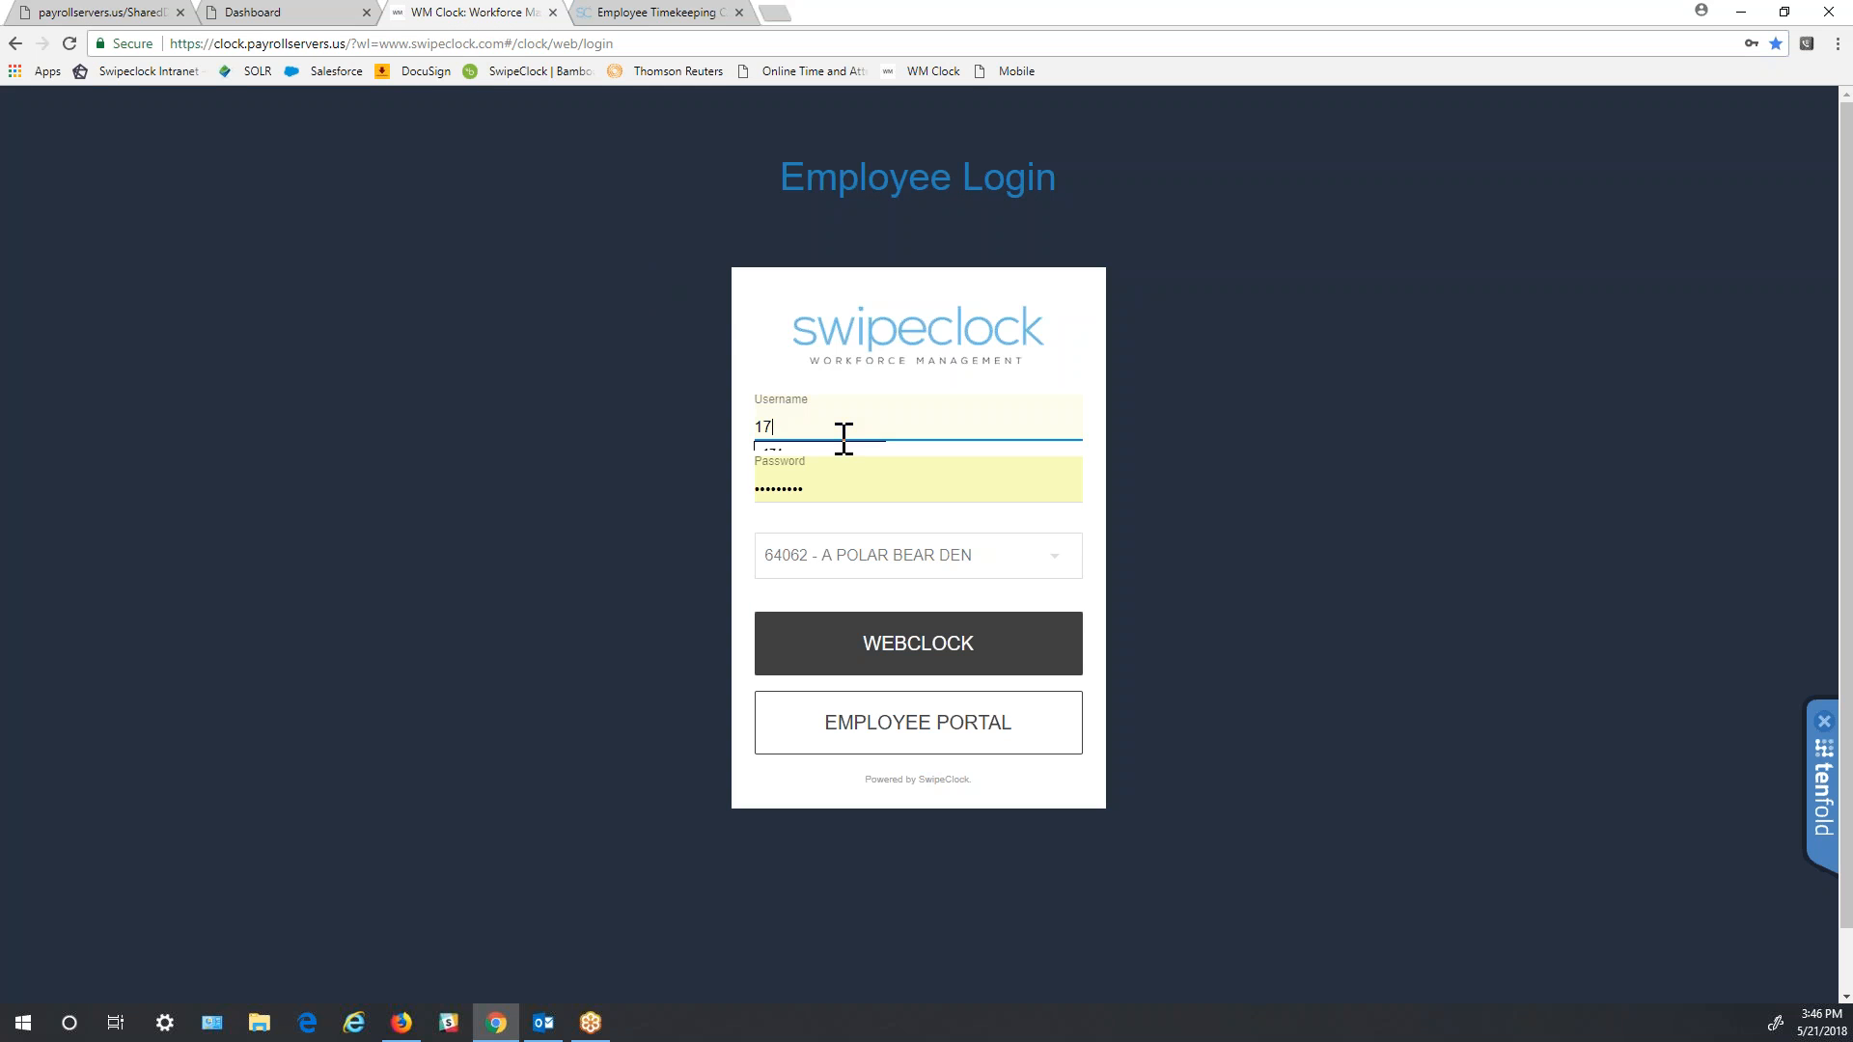
key("Tab")
key("Tab")
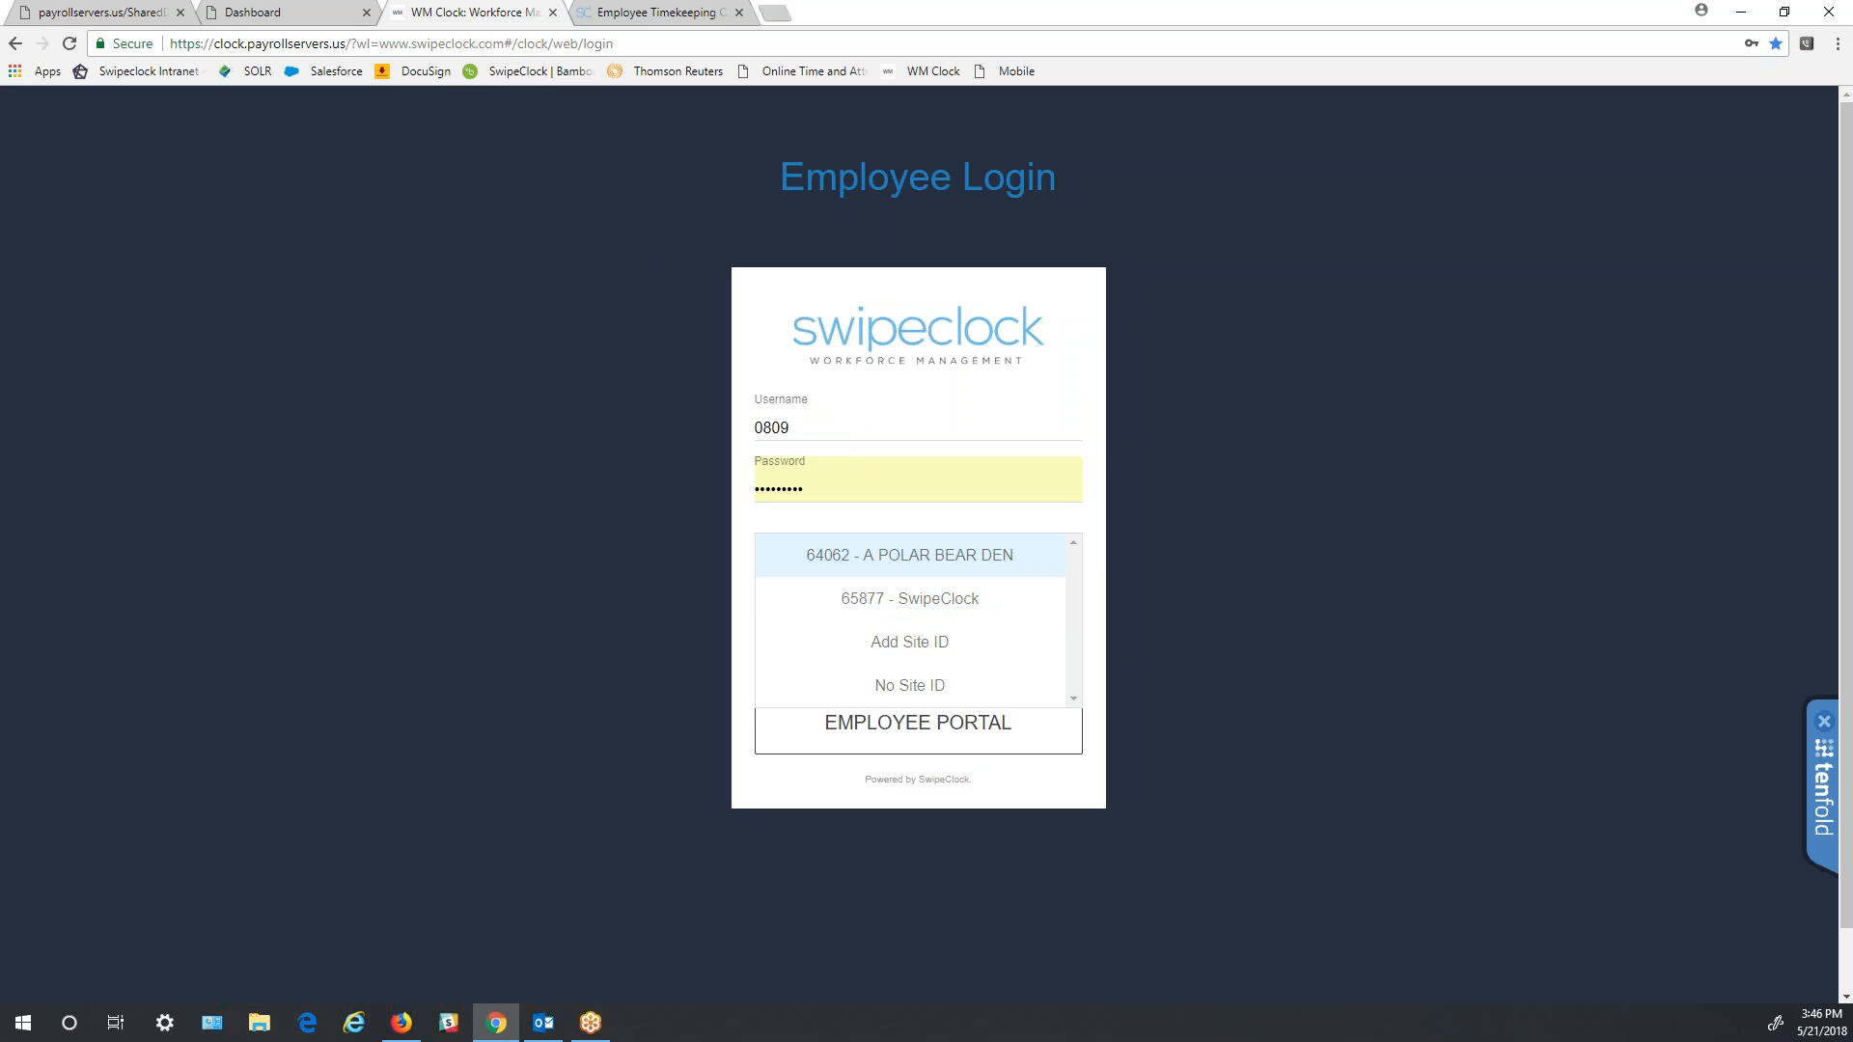
left_click(1078, 529)
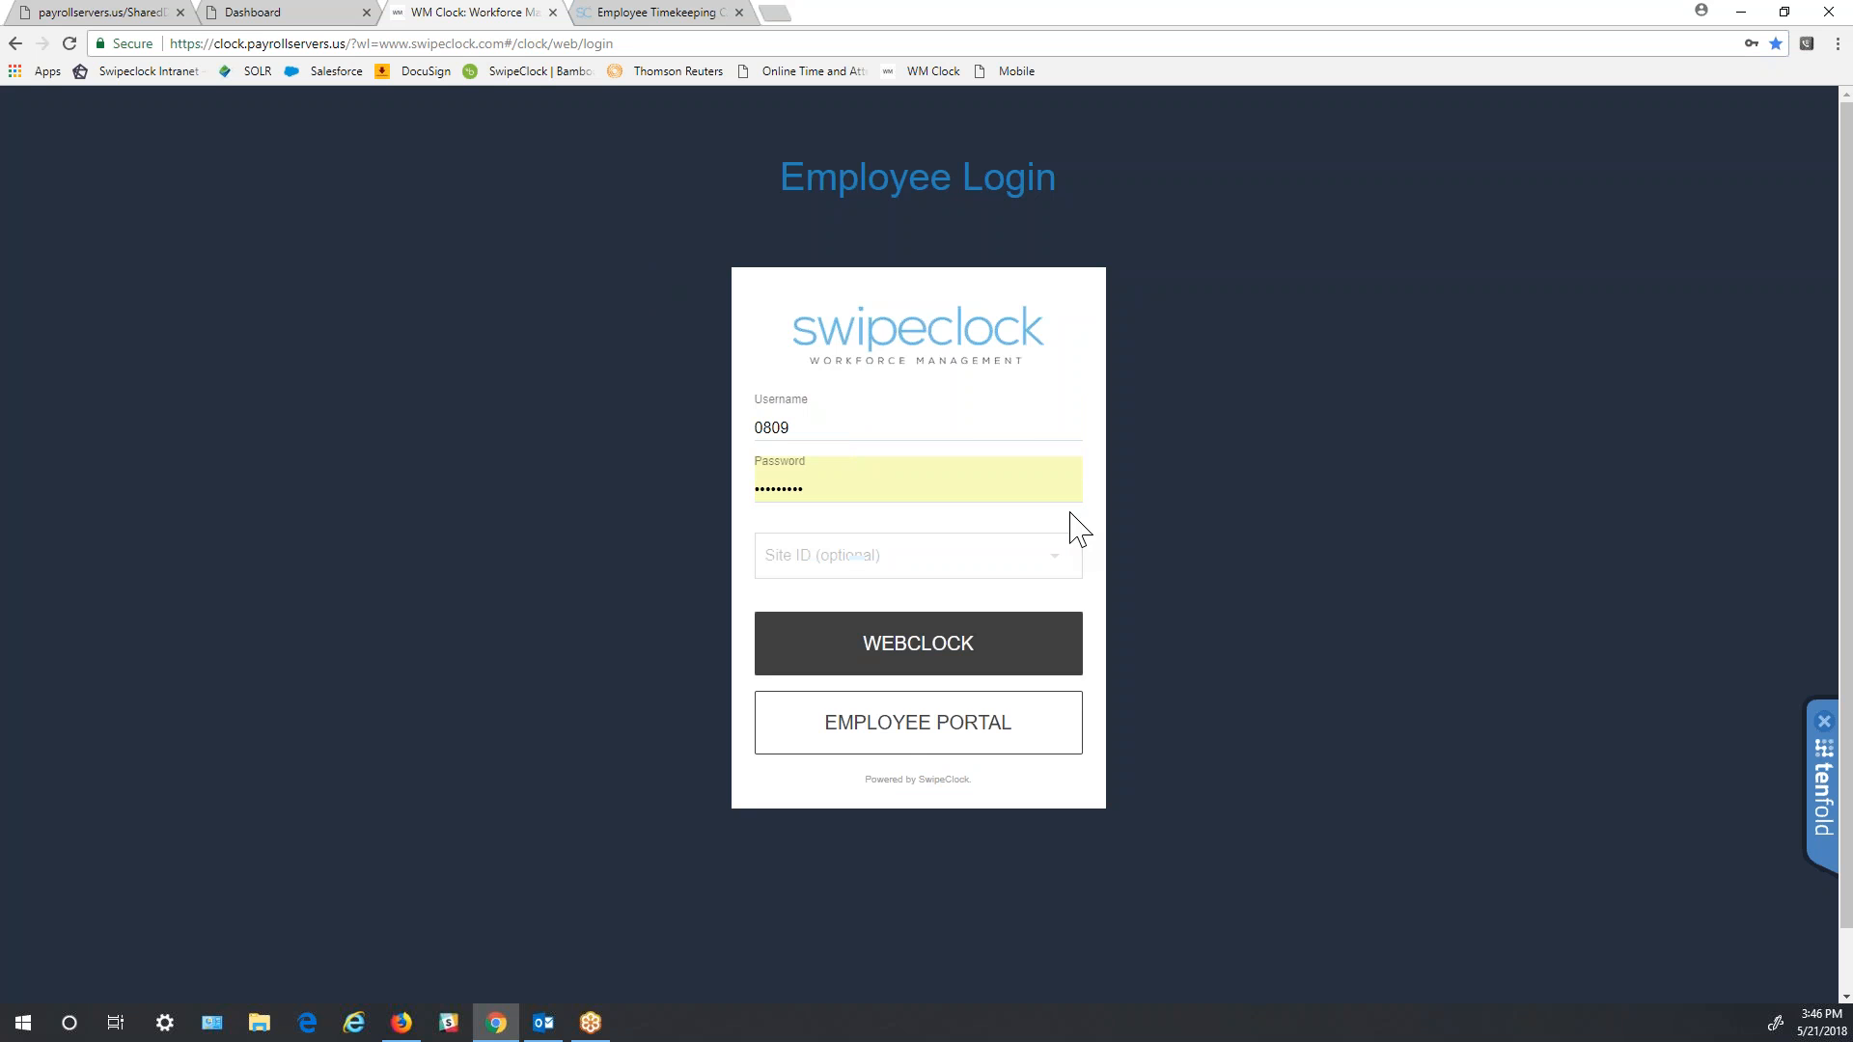
left_click(922, 738)
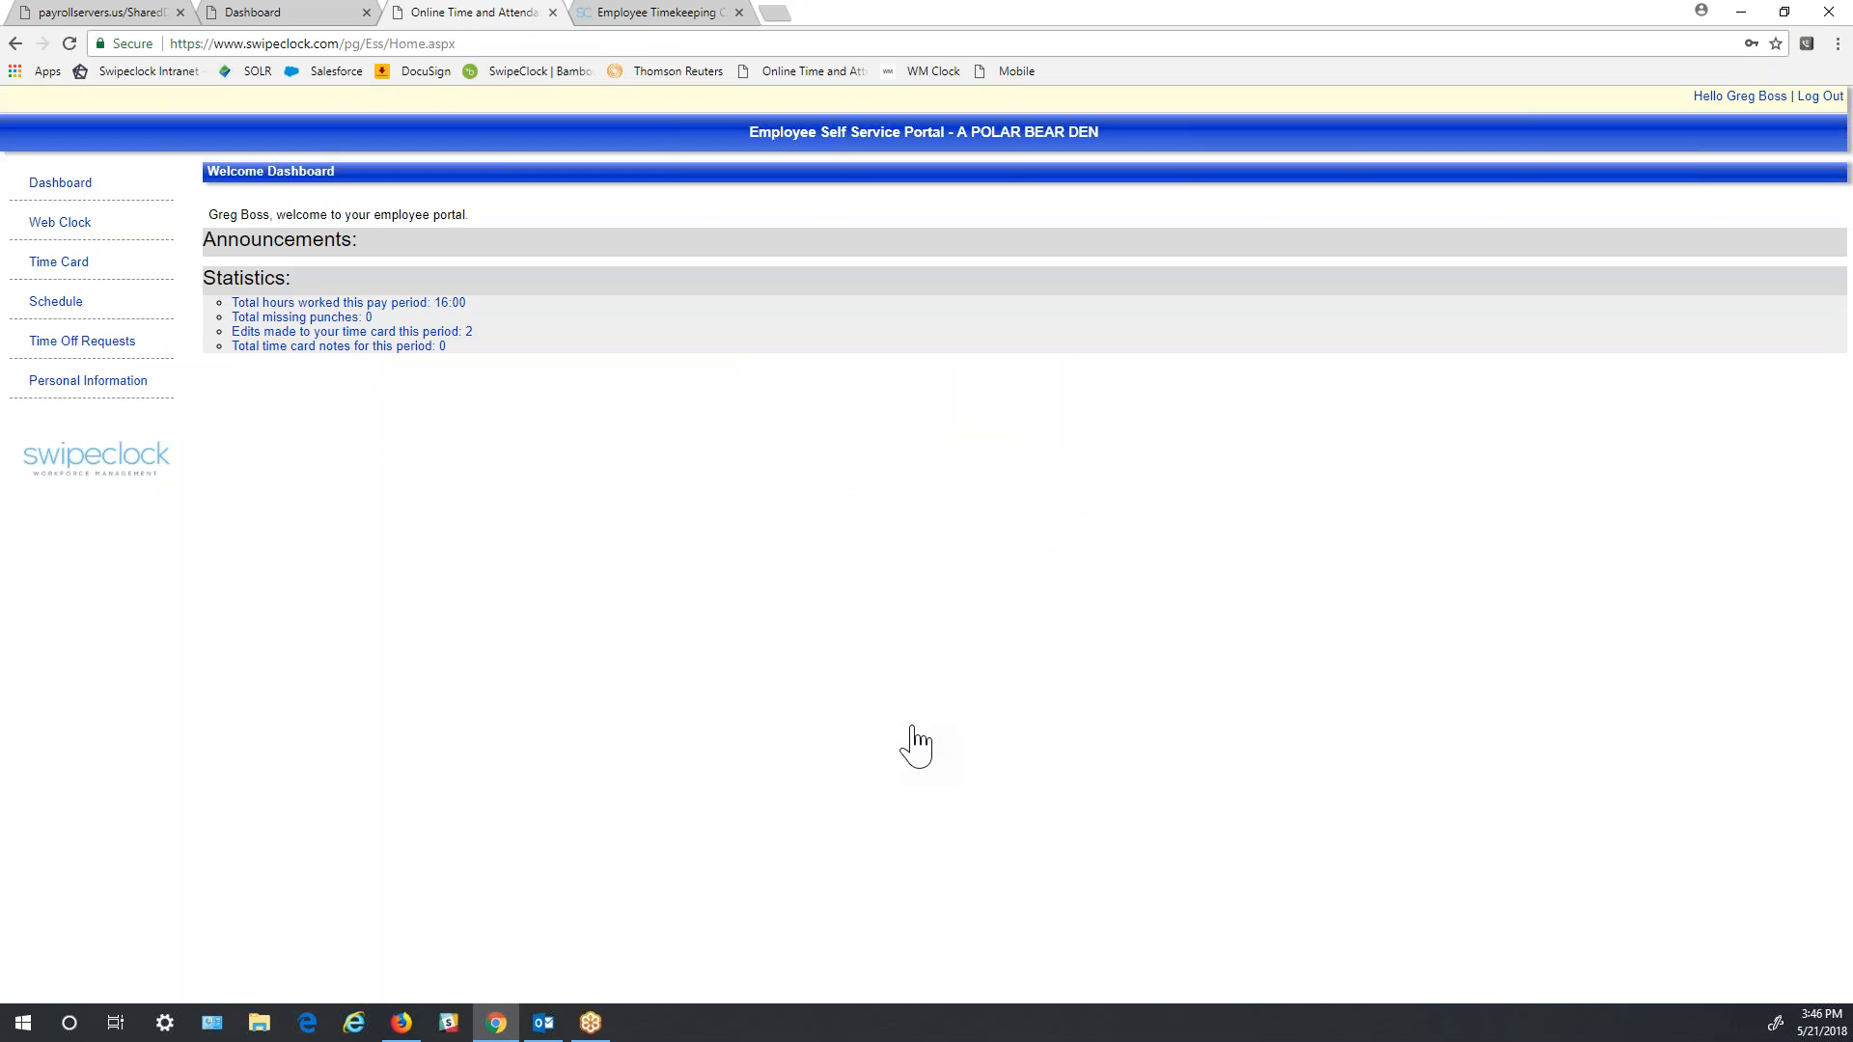
- Open Web Clock, start and cancel a clock-out, return to the dashboard, then reopen Web Clock
left_click(59, 223)
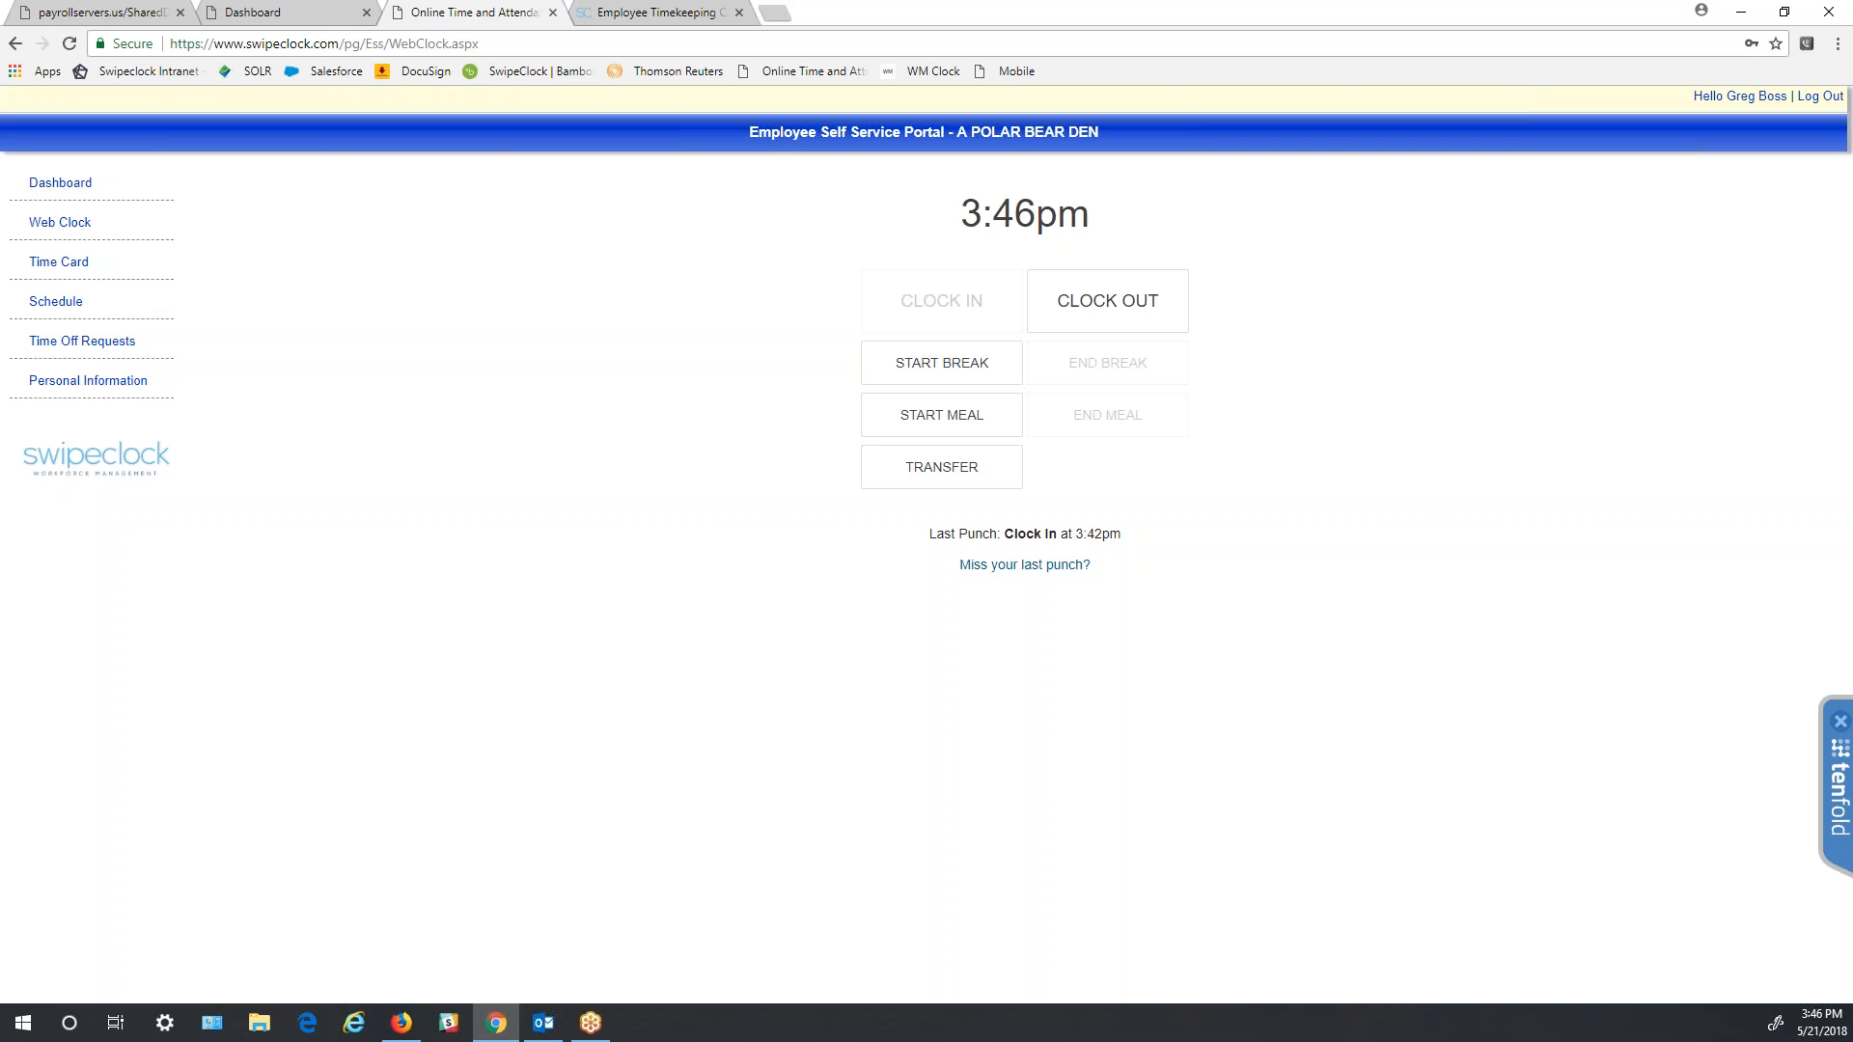
left_click(1140, 331)
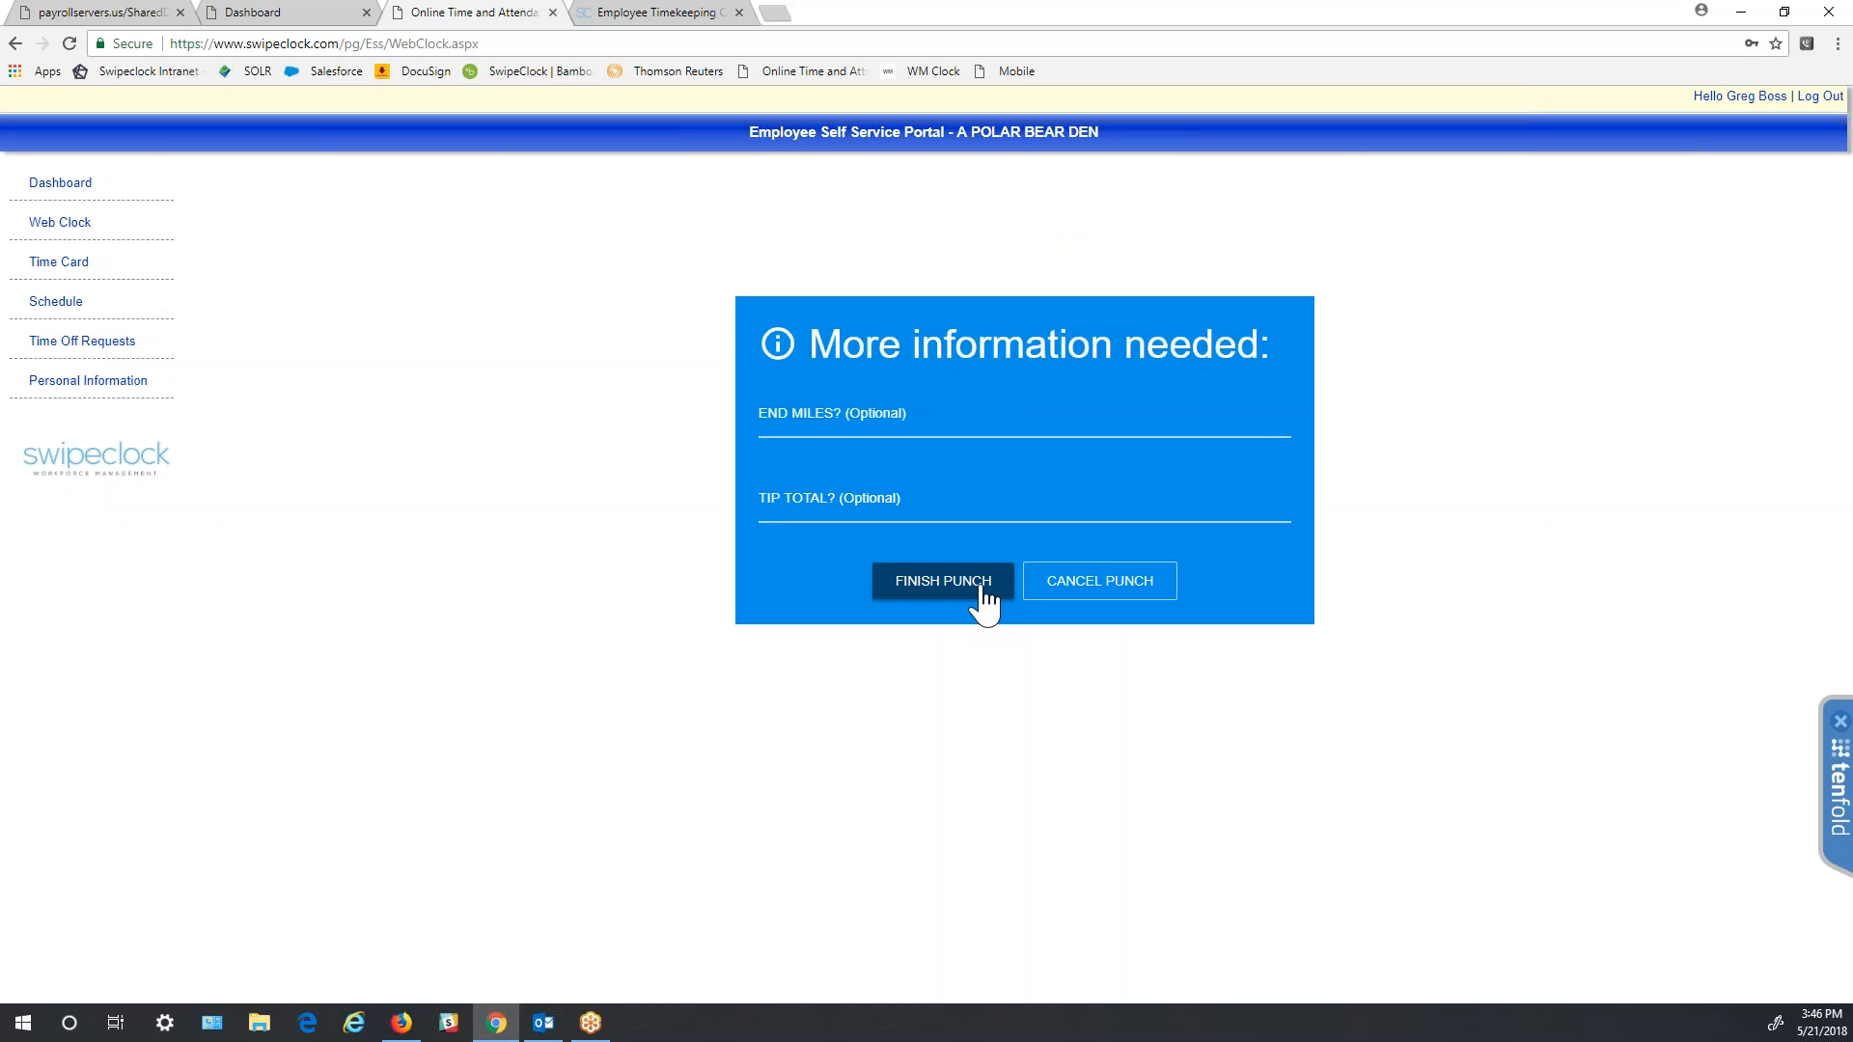
left_click(1057, 590)
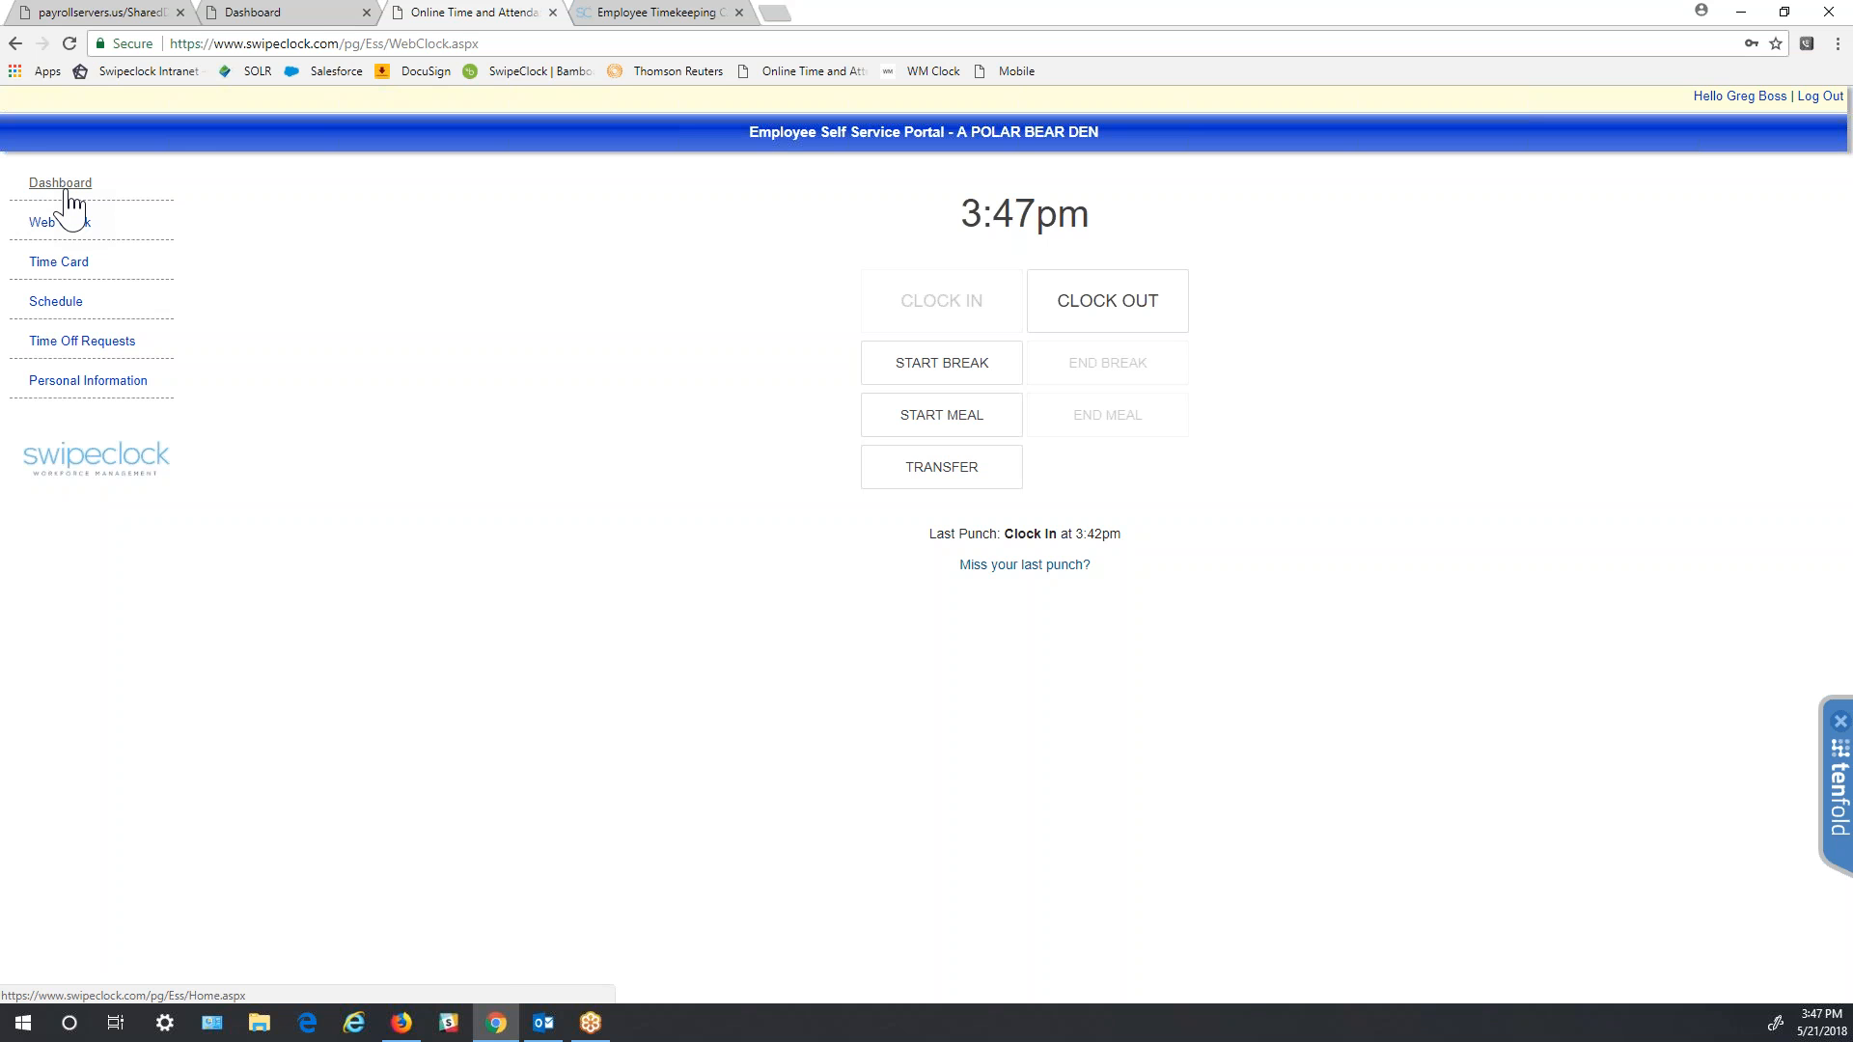
left_click(69, 188)
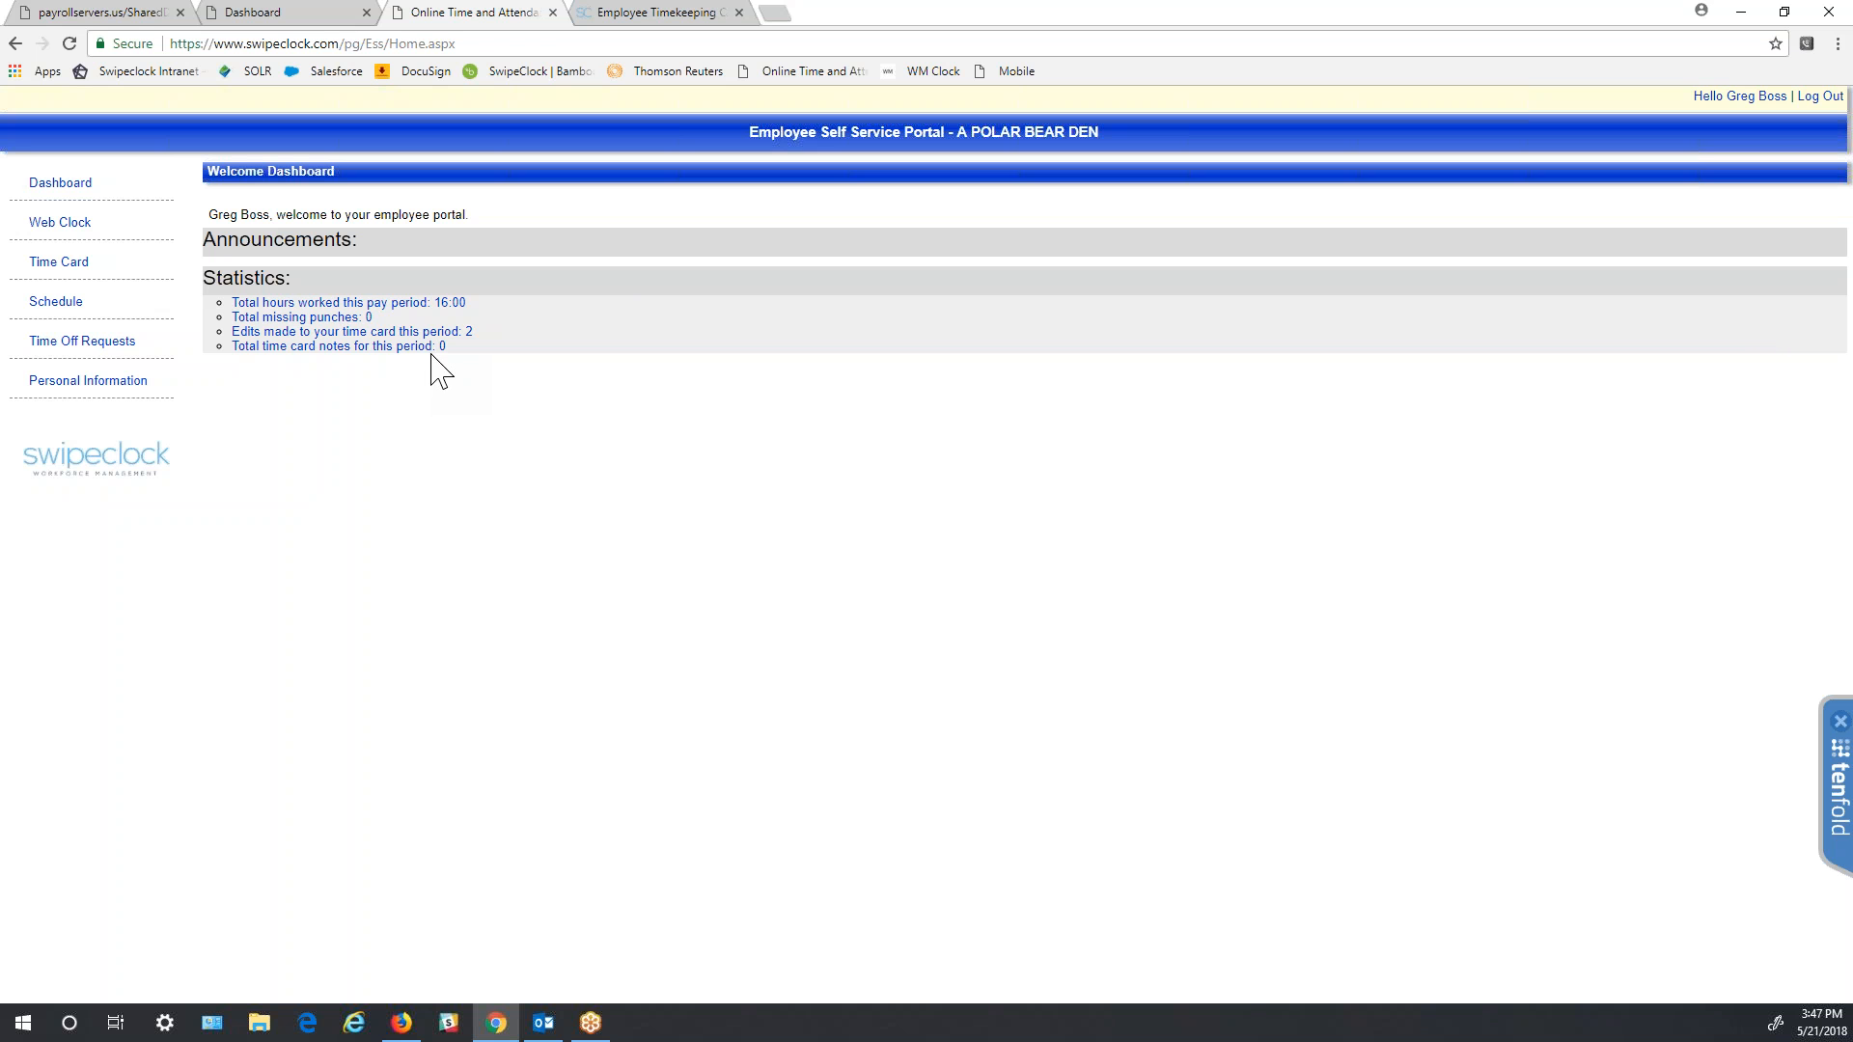
left_click(85, 232)
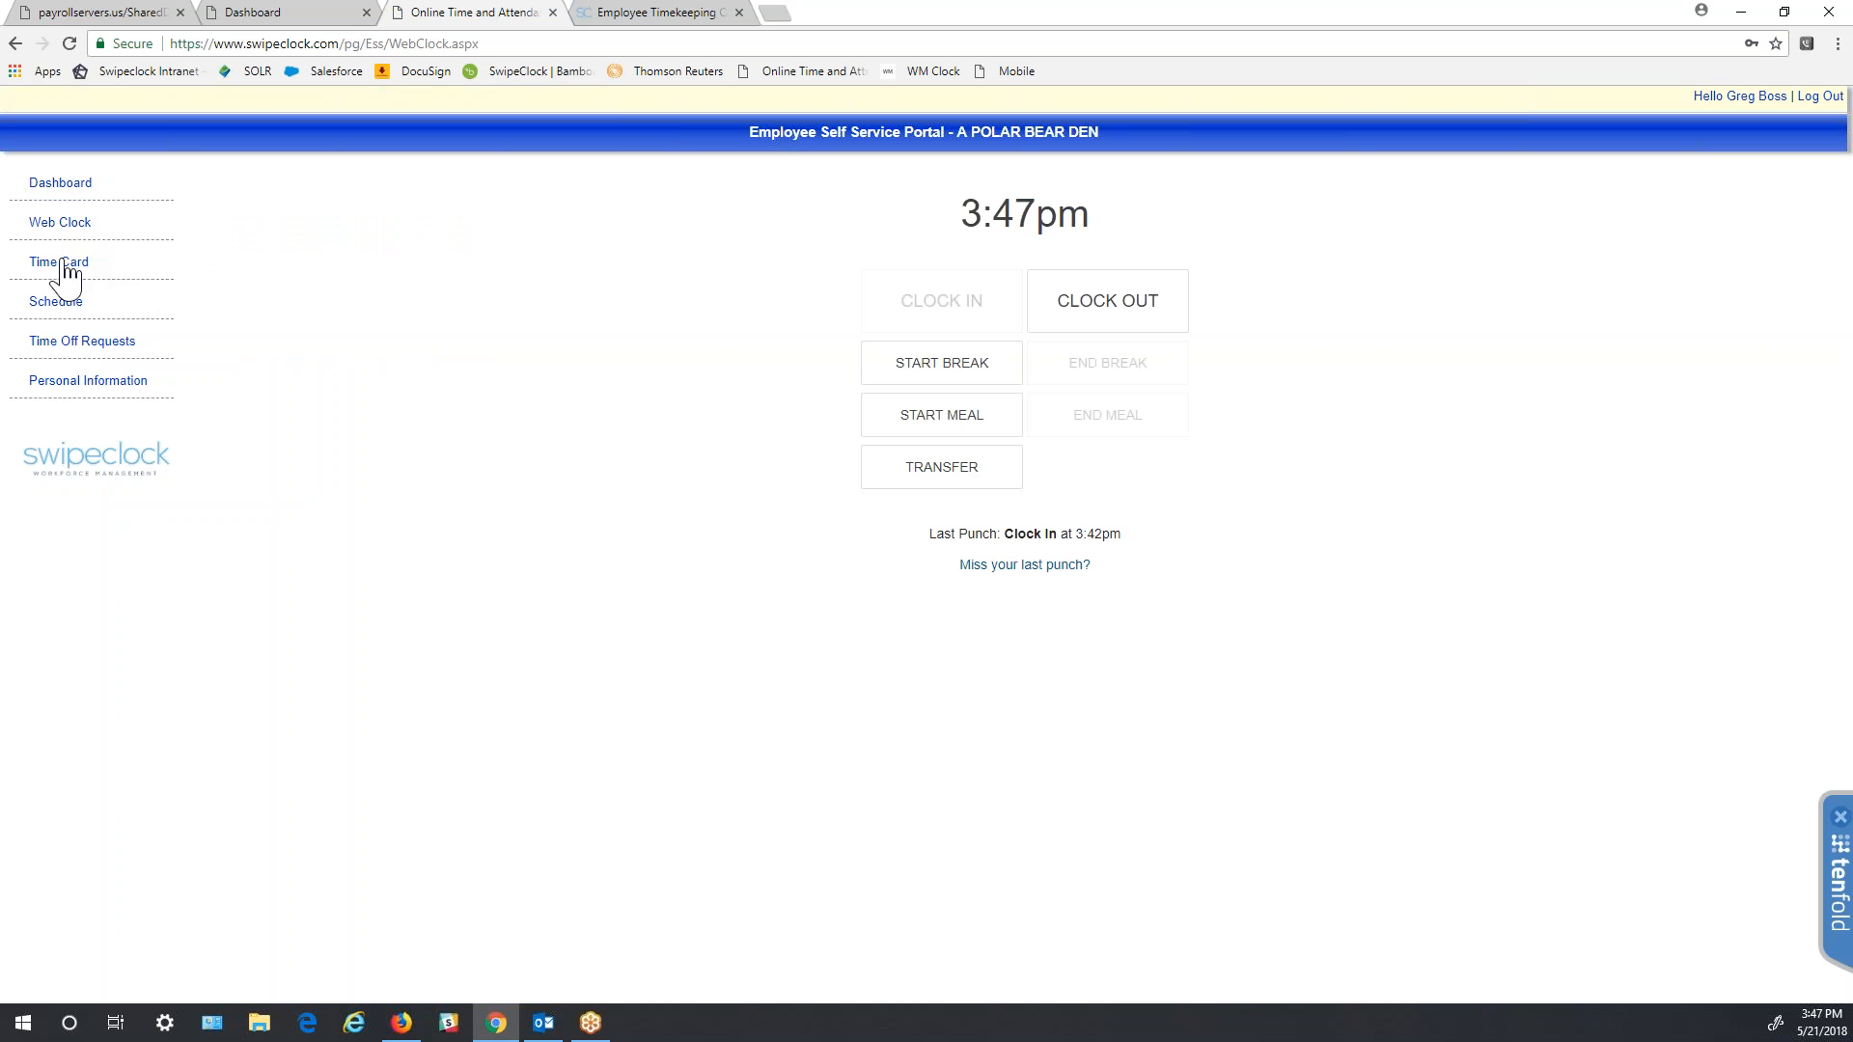
- View the time card, then open Time Off Requests showing 6 PTO hours available
left_click(62, 268)
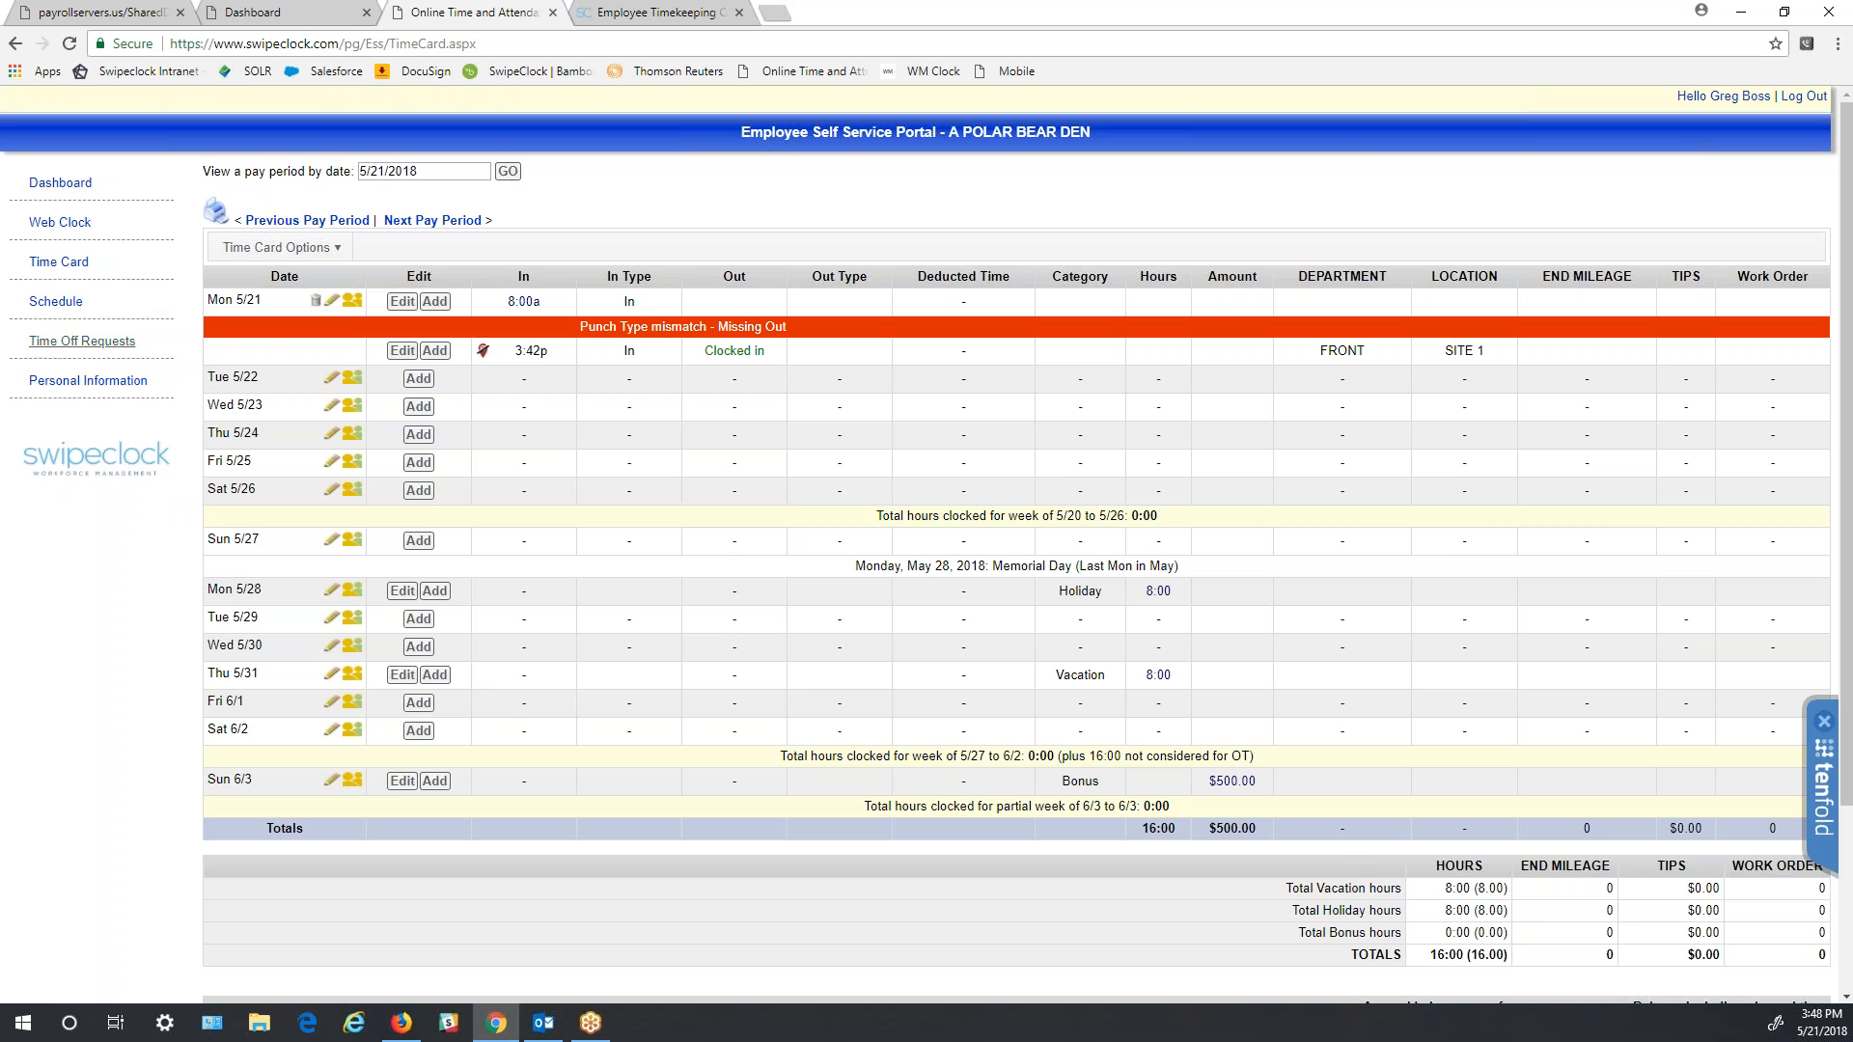
left_click(82, 341)
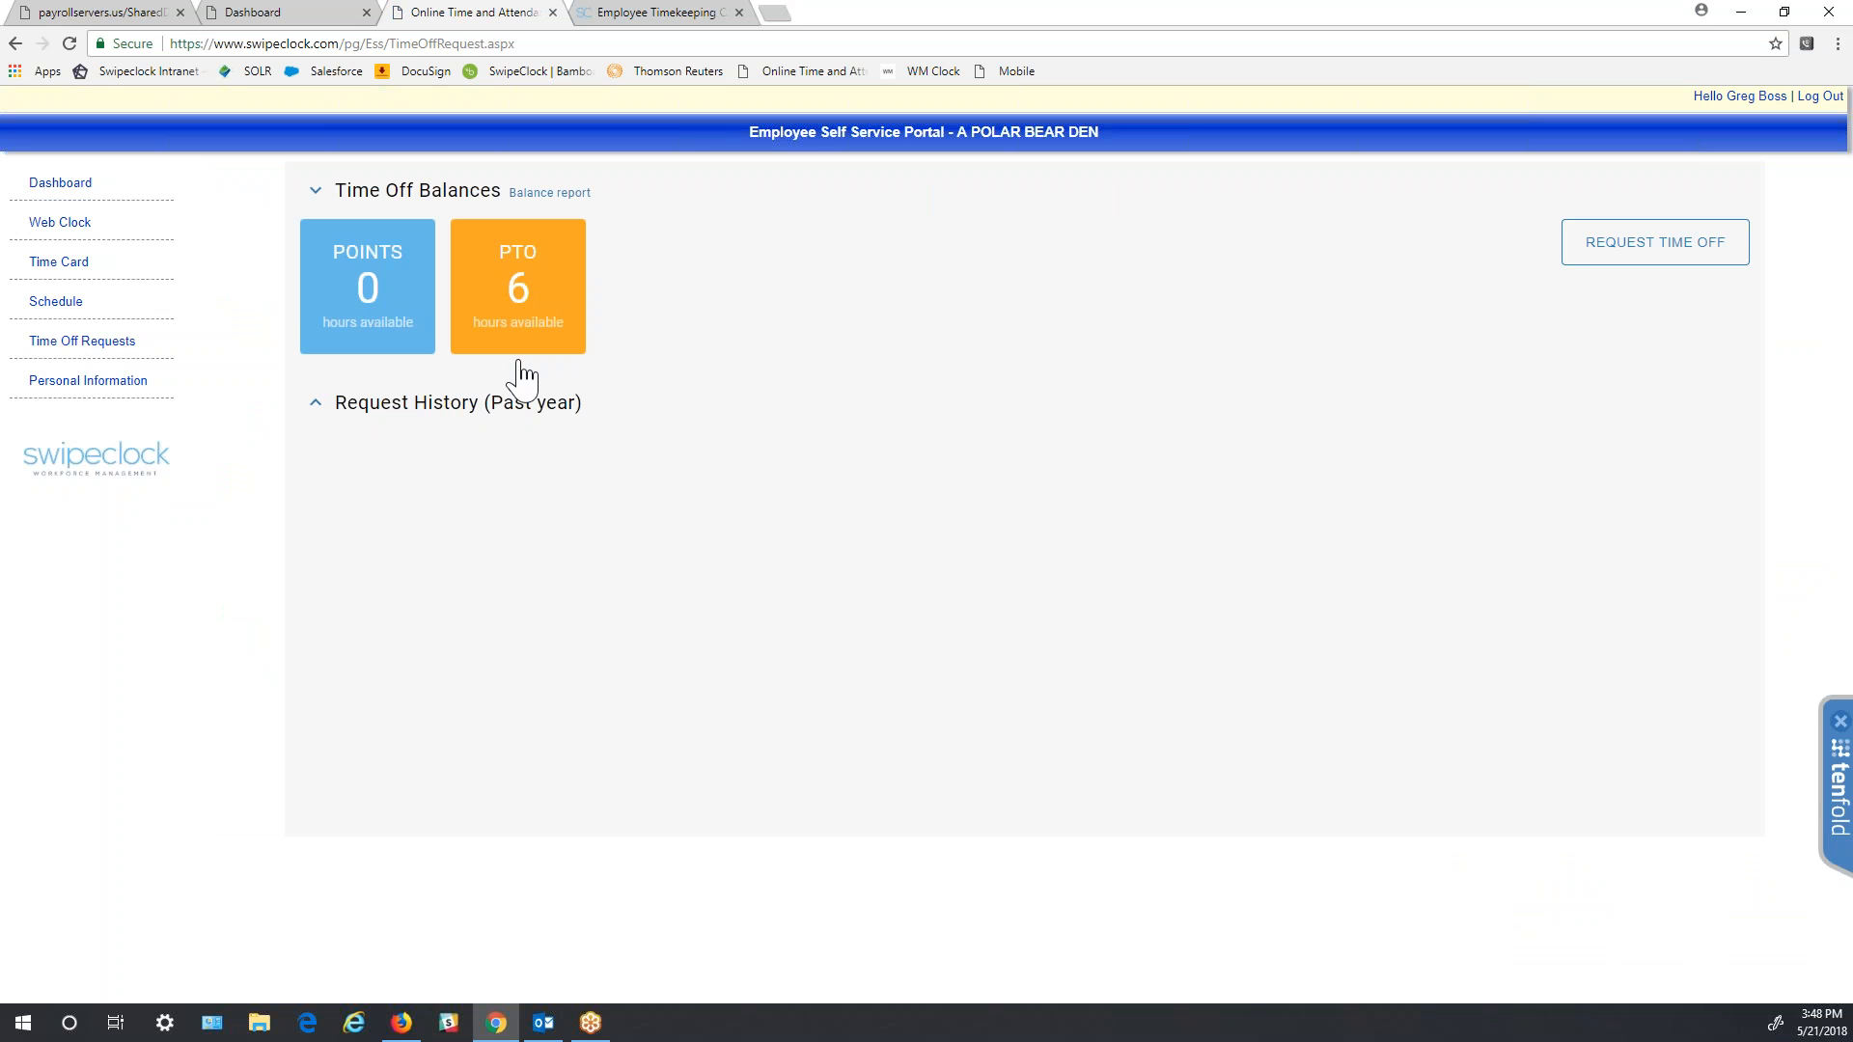
- Preview the time-off request form, cancel it without submitting, and go to Personal Information
left_click(1694, 266)
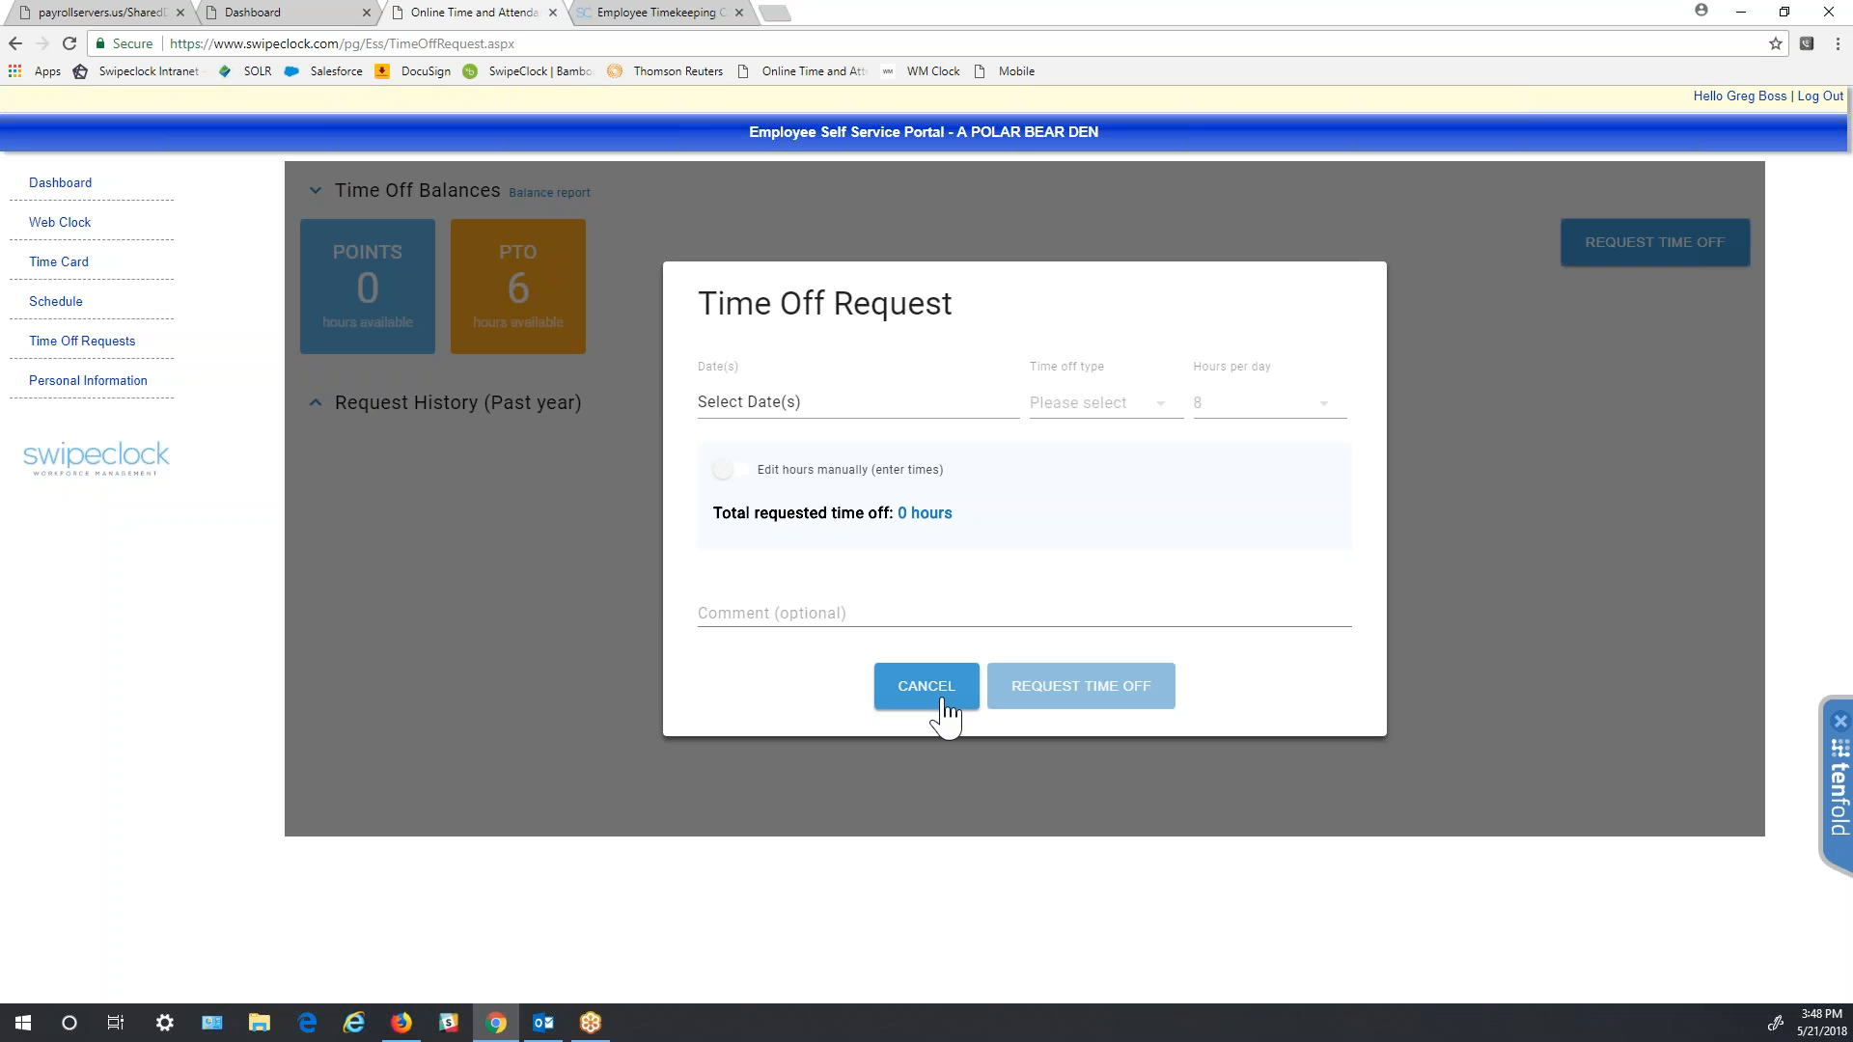
left_click(943, 702)
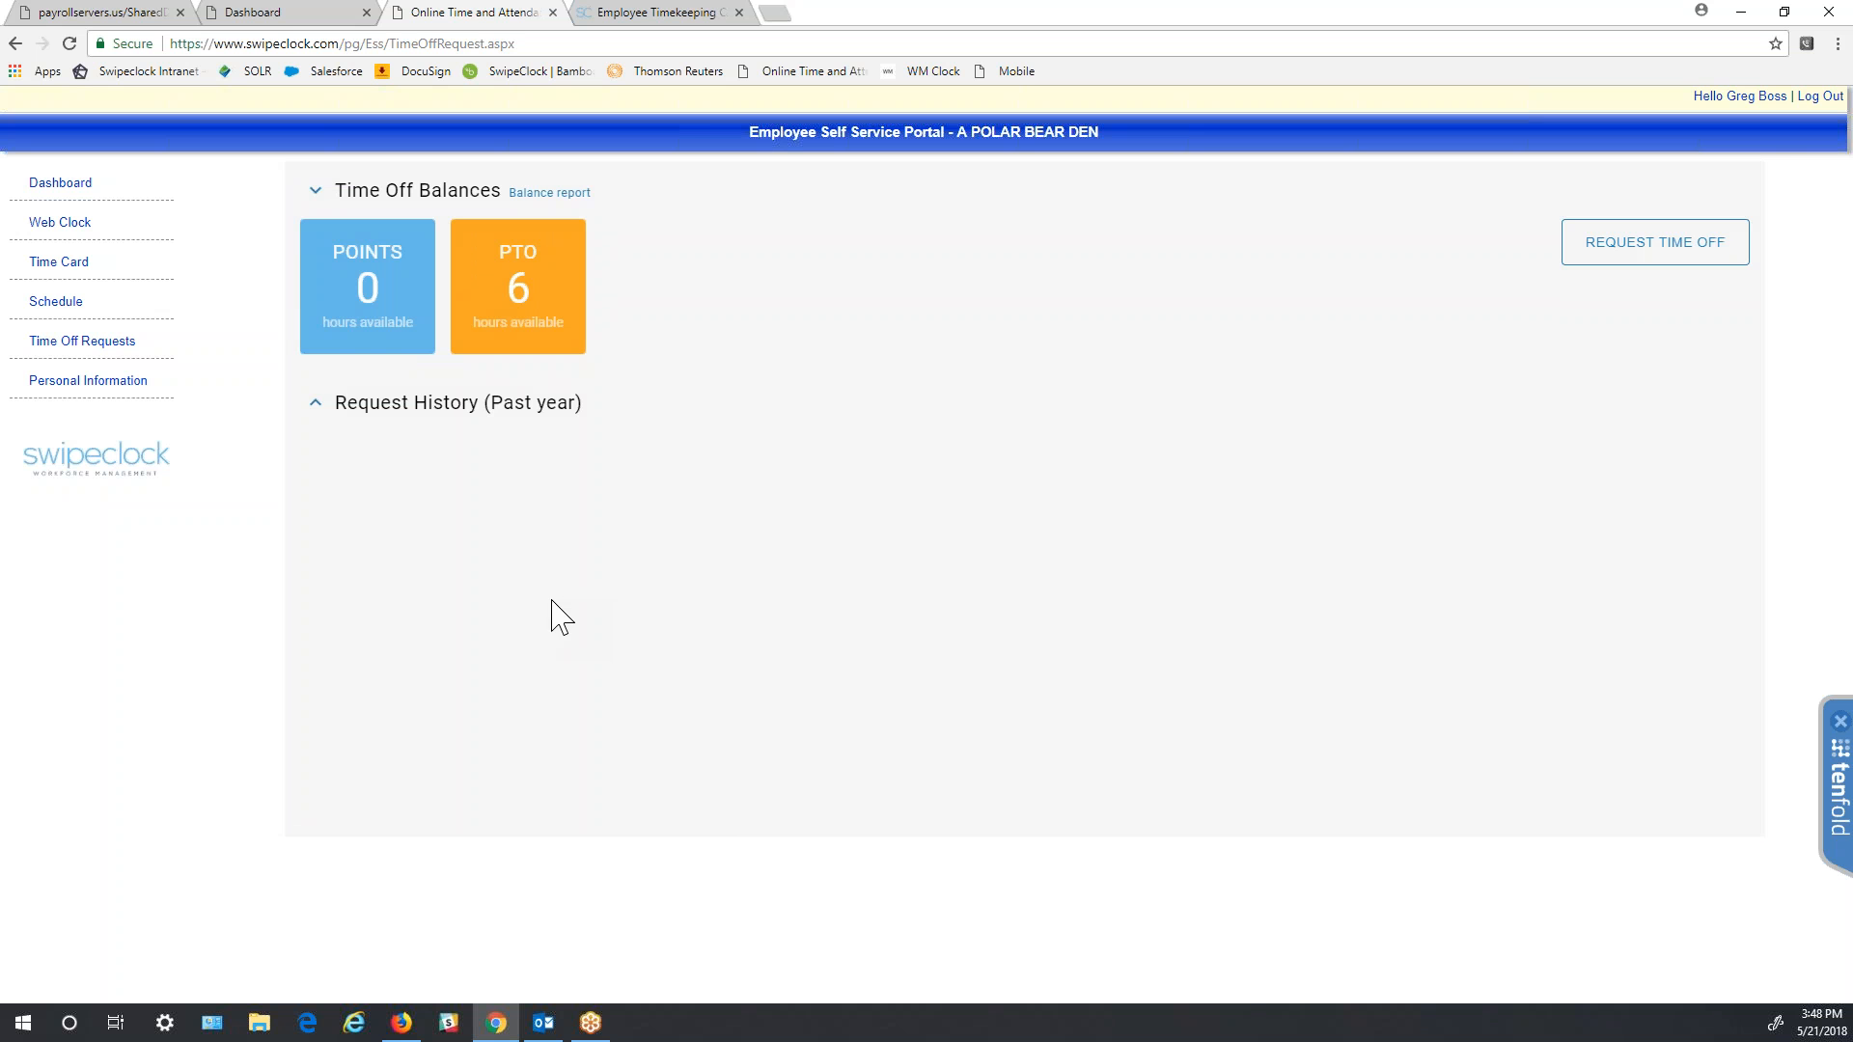
left_click(101, 382)
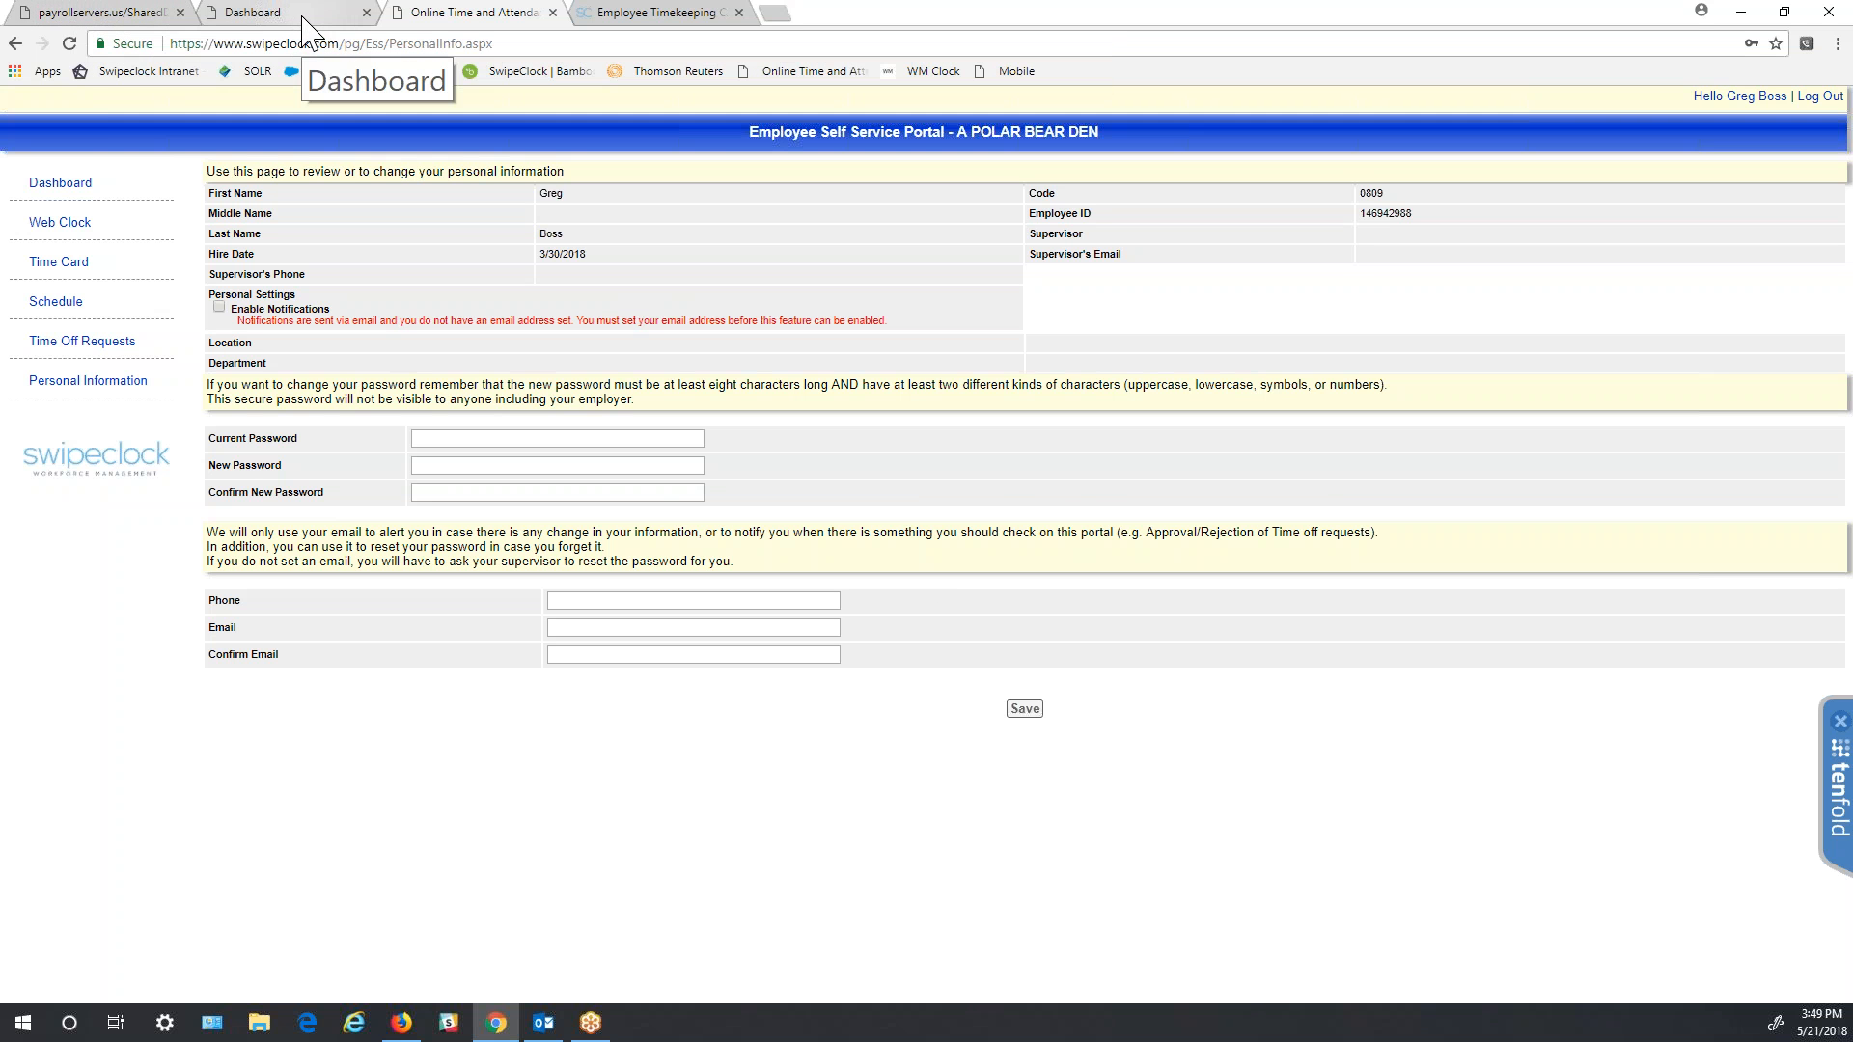
- Return to the A POLAR BEAR DEN Dashboard tab showing 1 missing punch and 26 employees in
left_click(307, 29)
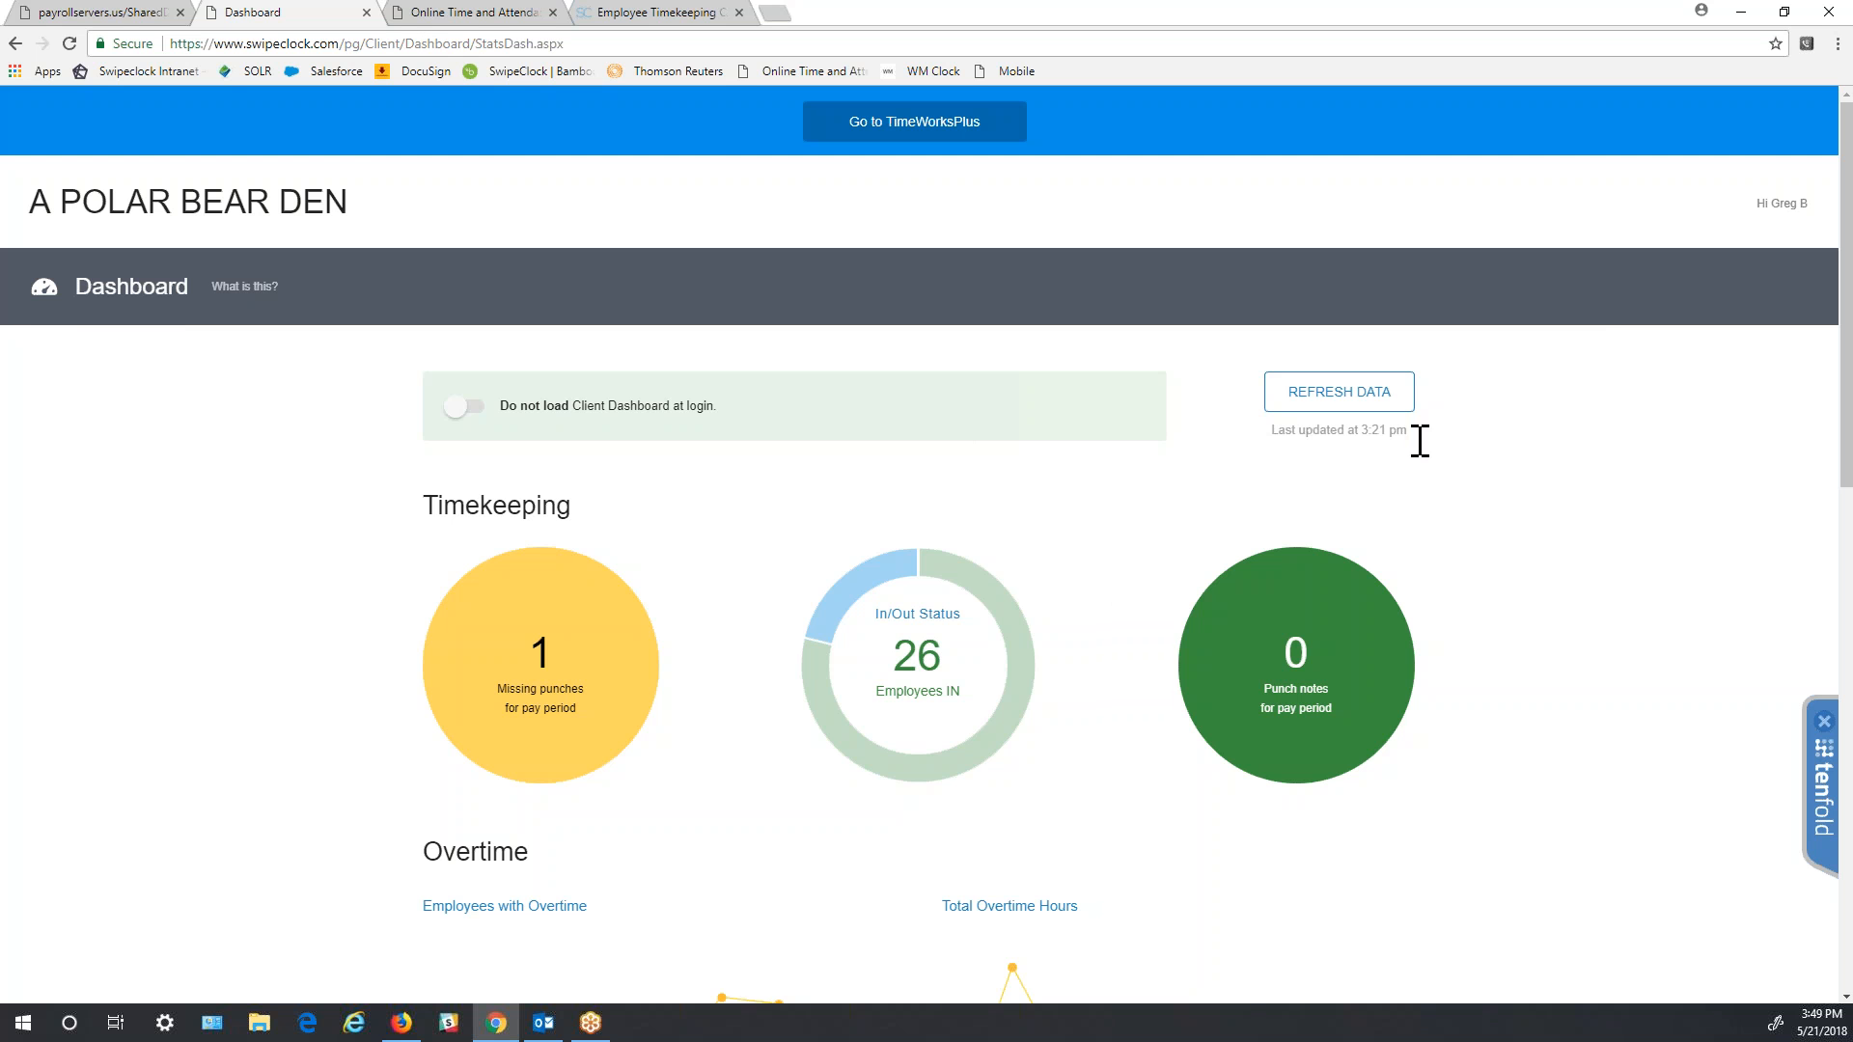
- Inspect the In/Out Status donut and overtime charts, then open the donut's in/out details
scroll(1617, 500, "down", 1)
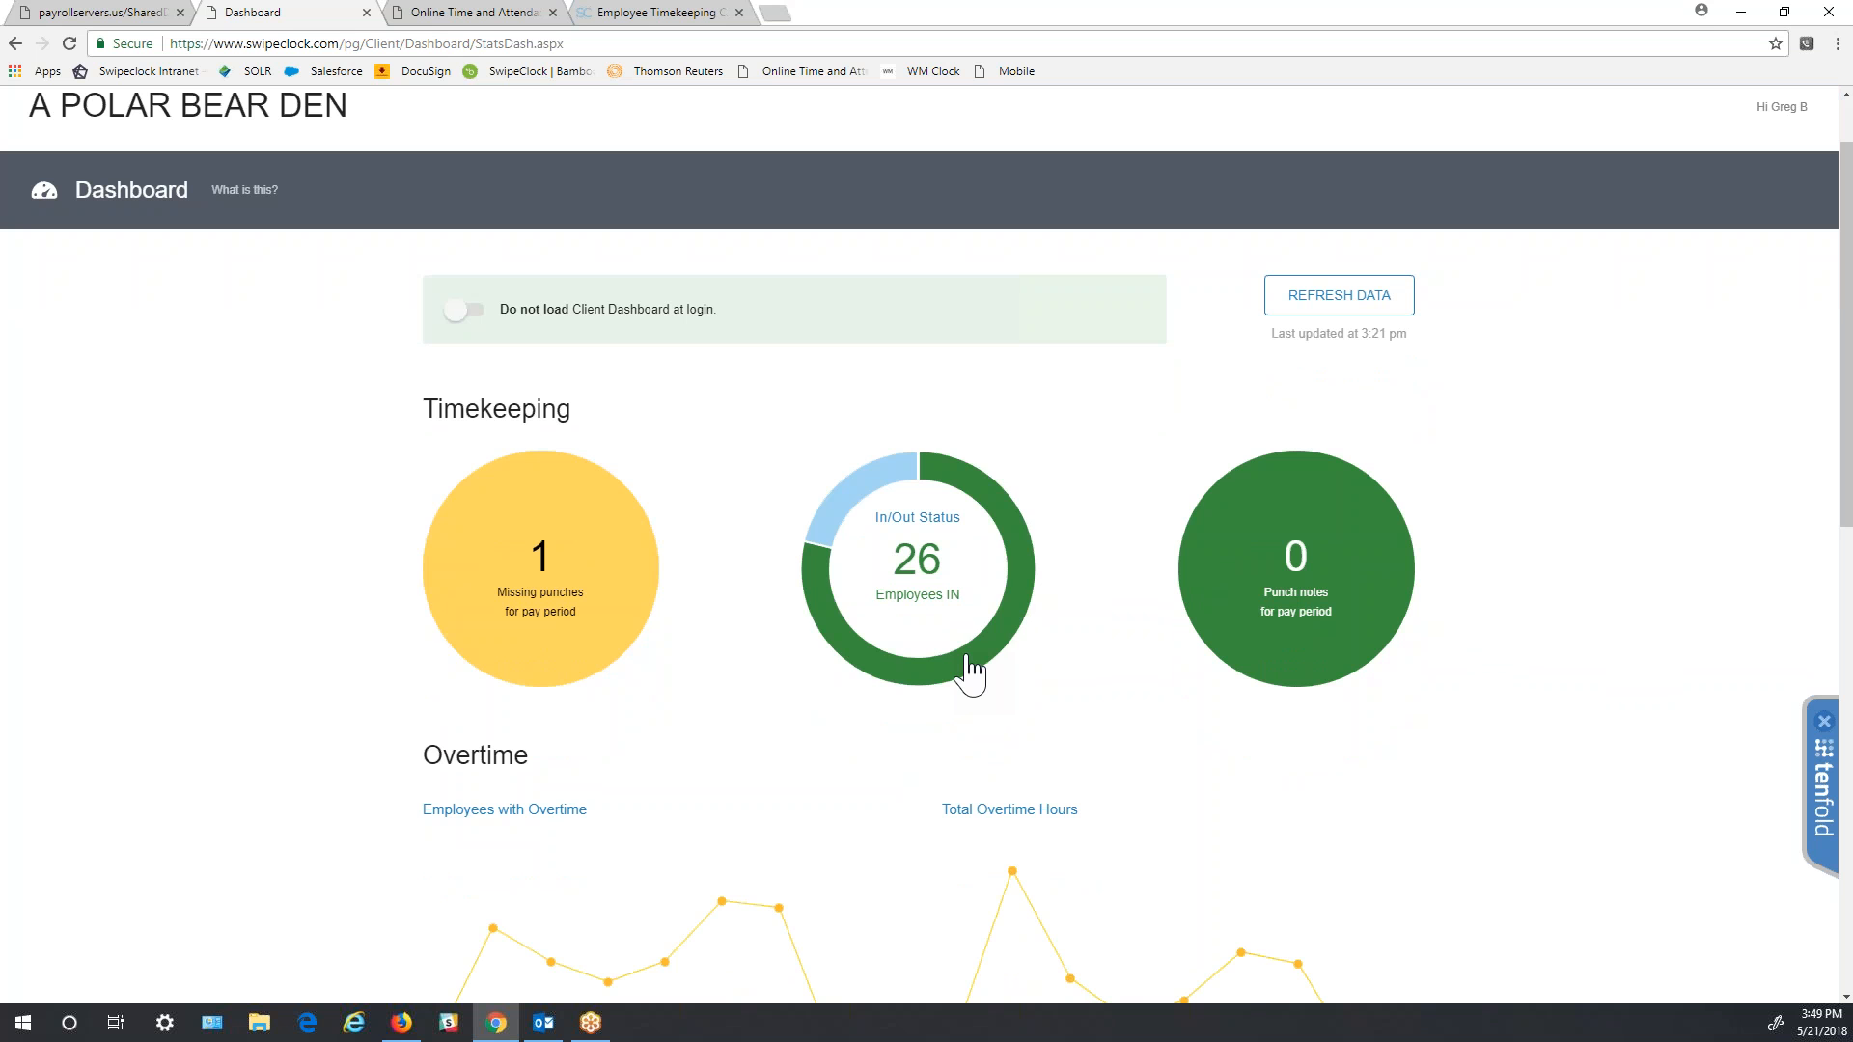
mouse_move(859, 518)
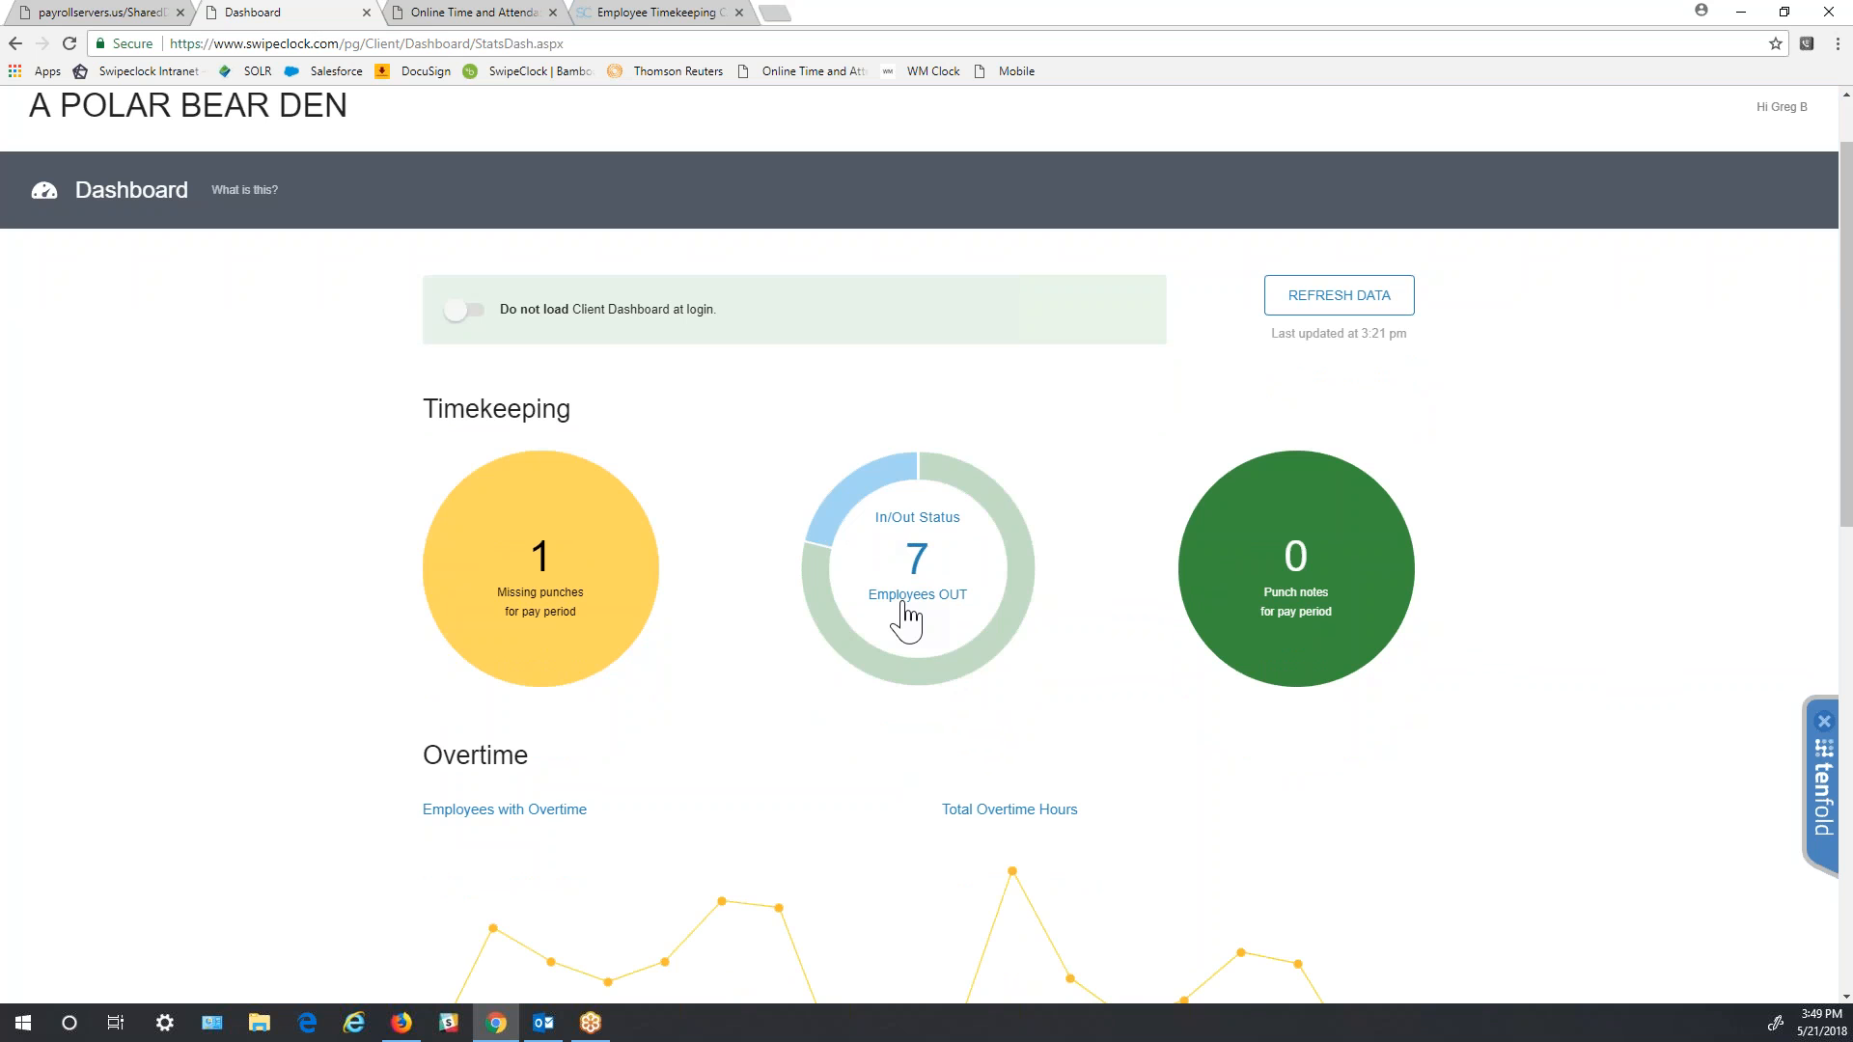
mouse_move(973, 676)
scroll(1638, 735, "down", 2)
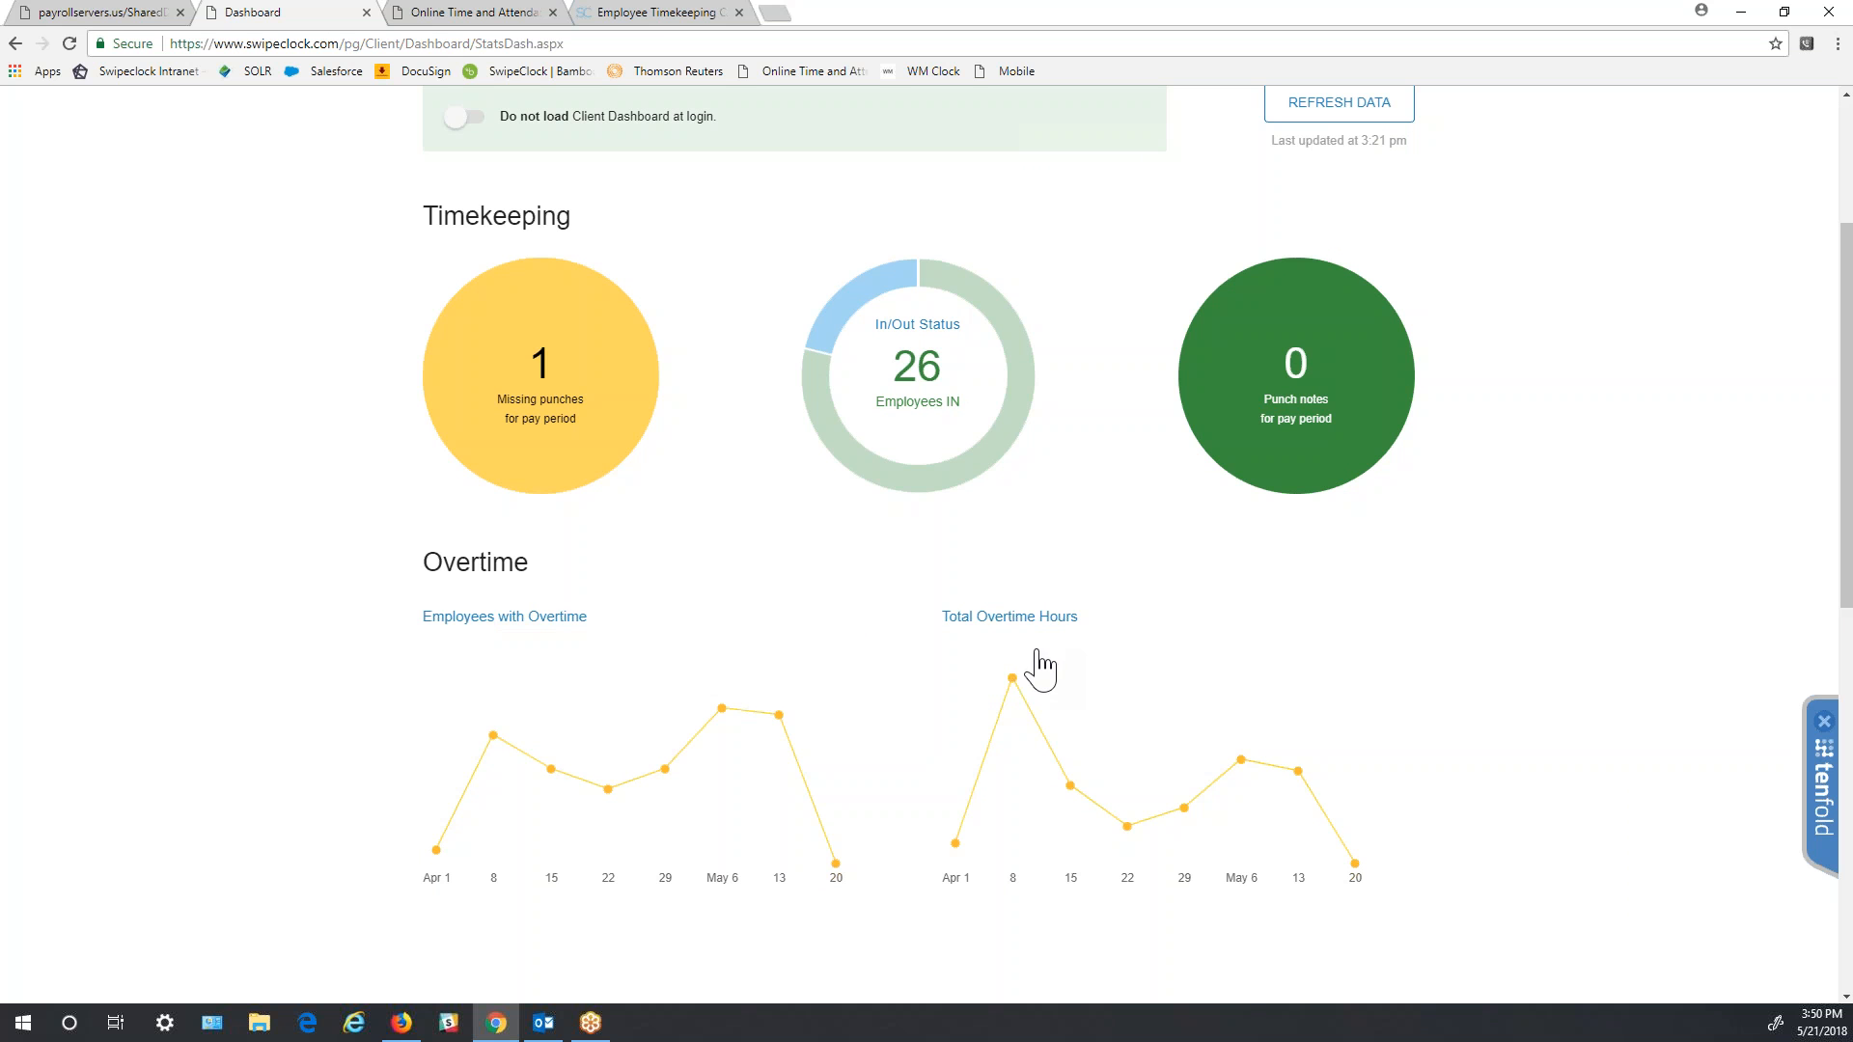
mouse_move(836, 865)
mouse_move(1345, 878)
scroll(836, 629, "up", 1)
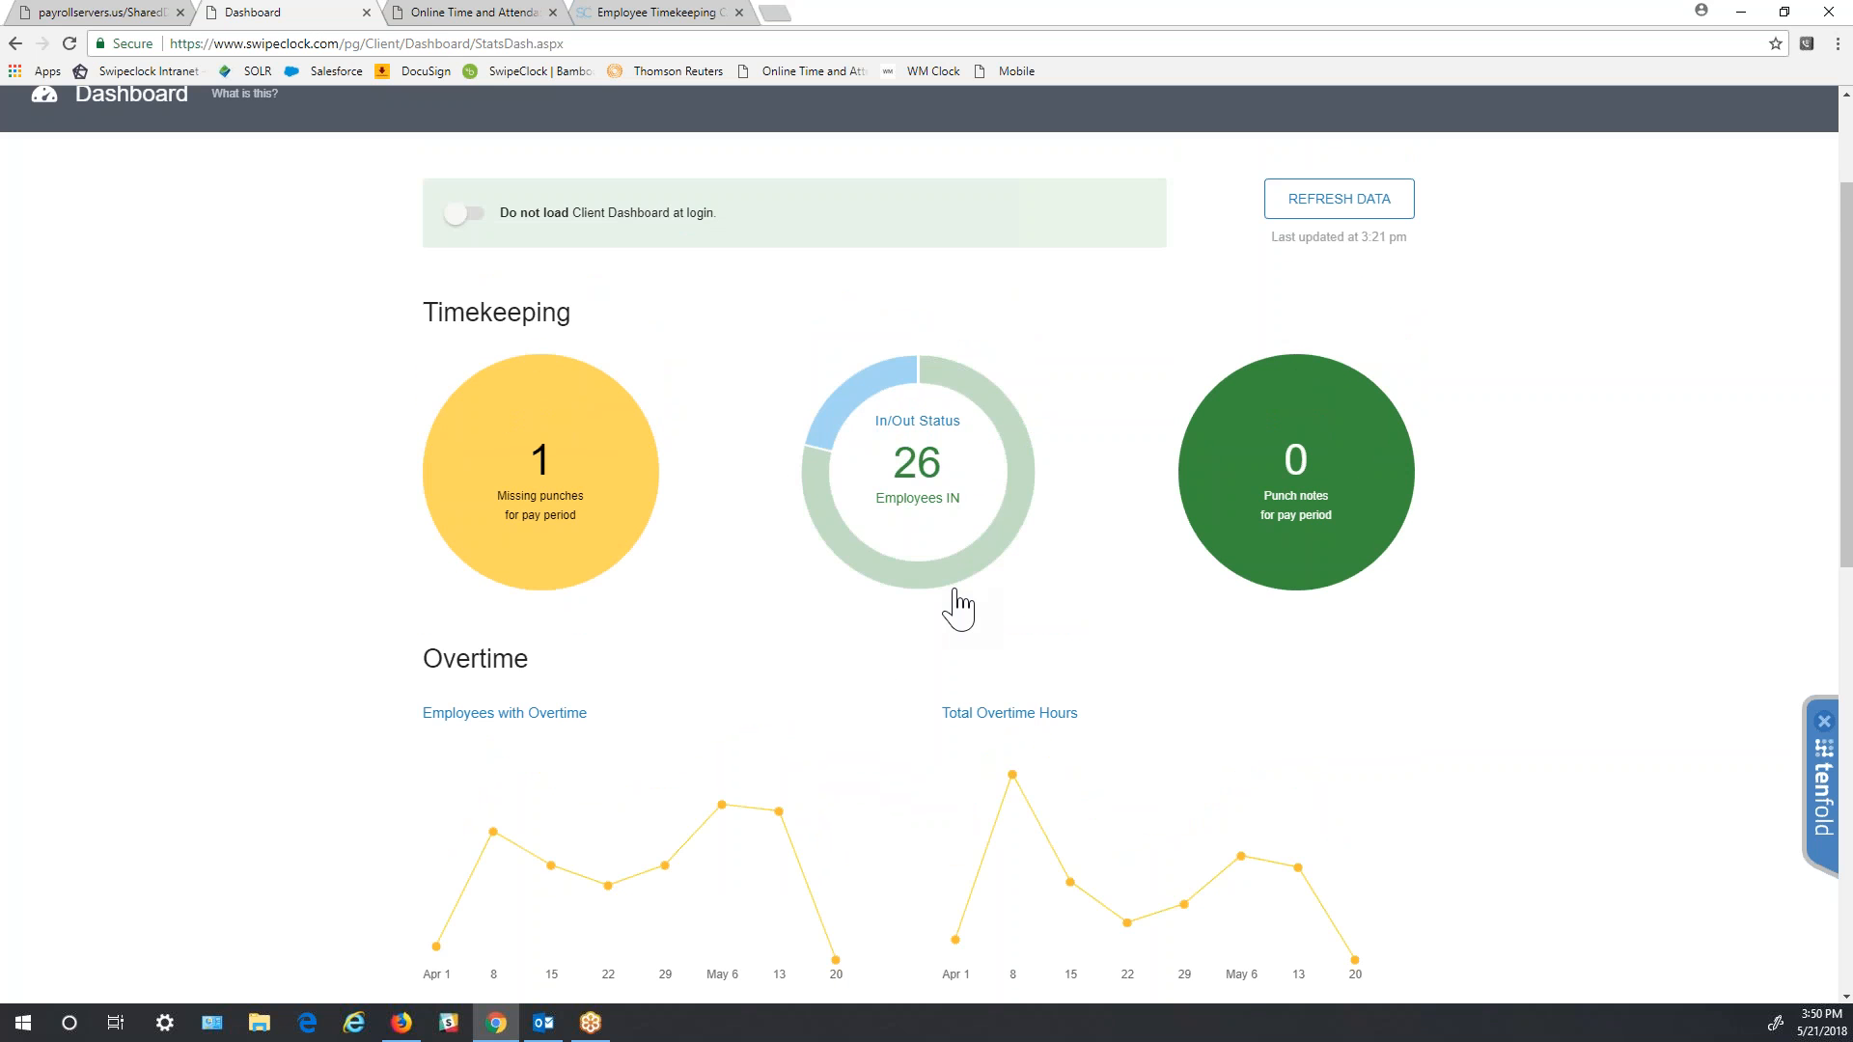
left_click(940, 546)
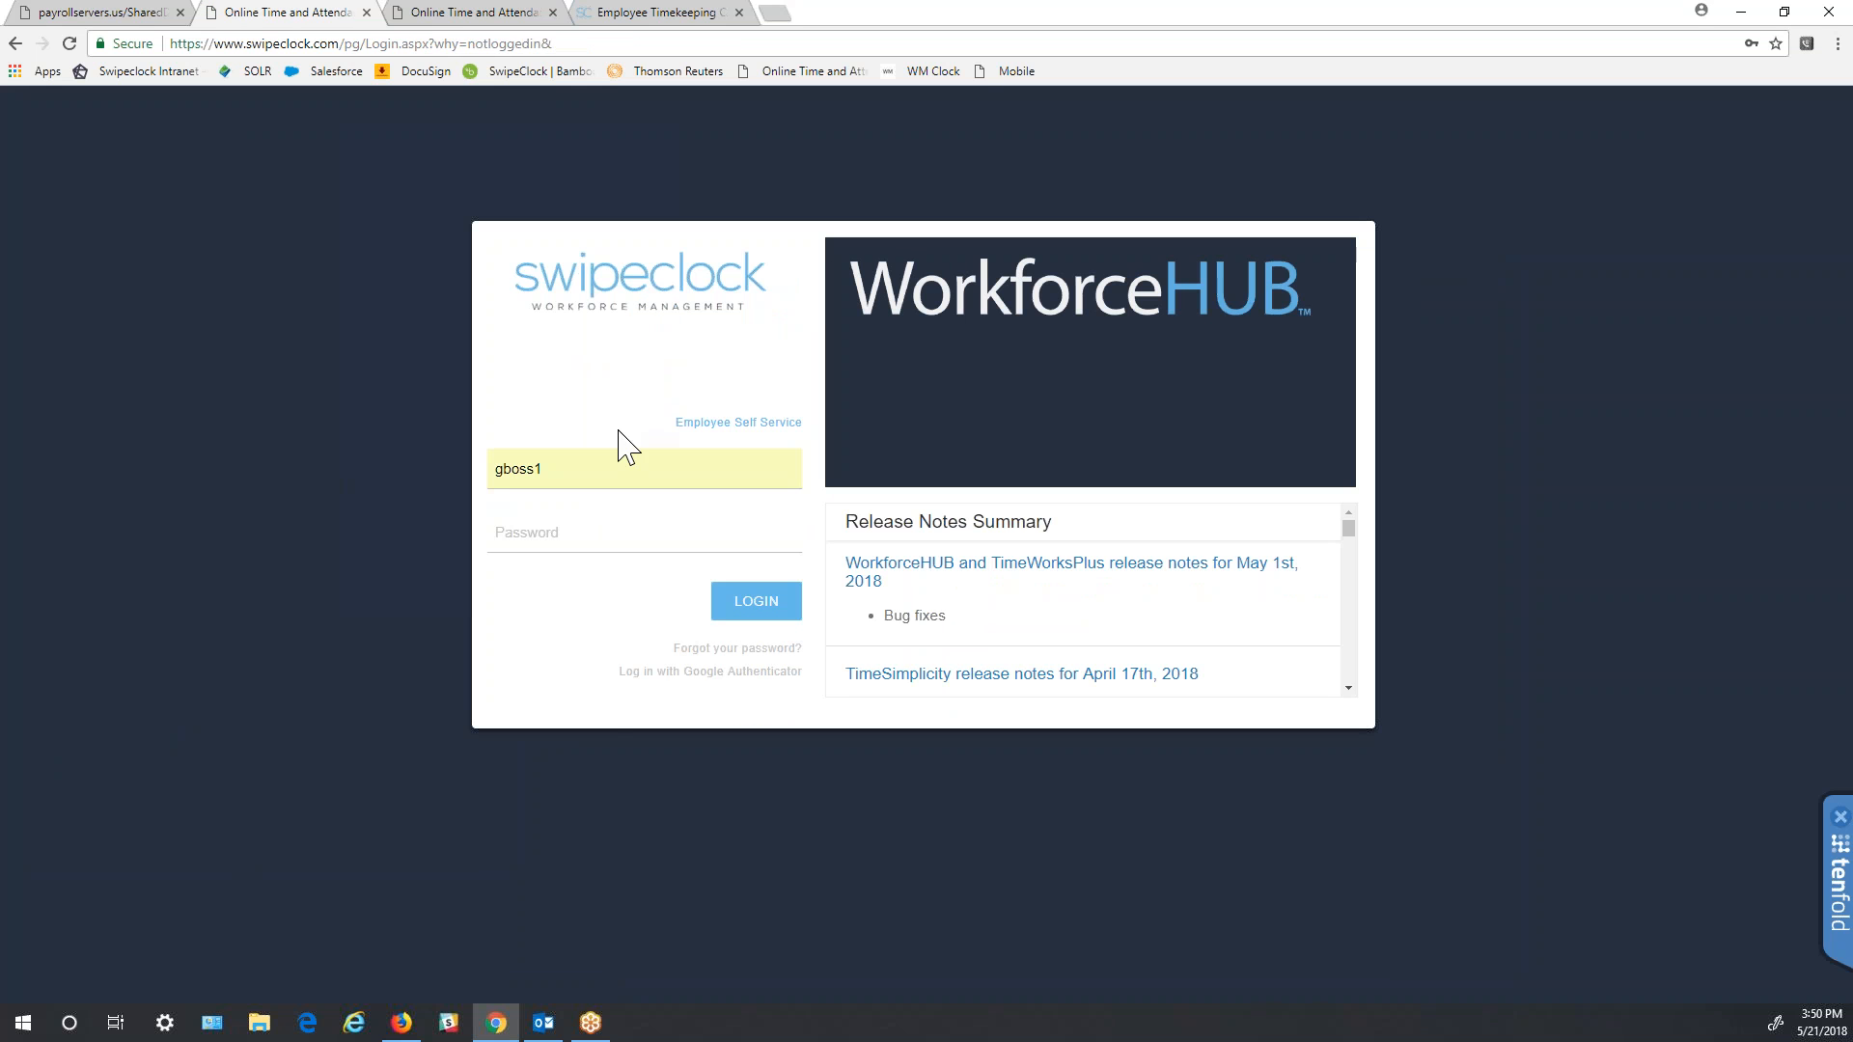
- Focus the username field so the password autofills, then submit the WorkforceHUB login
left_click(603, 469)
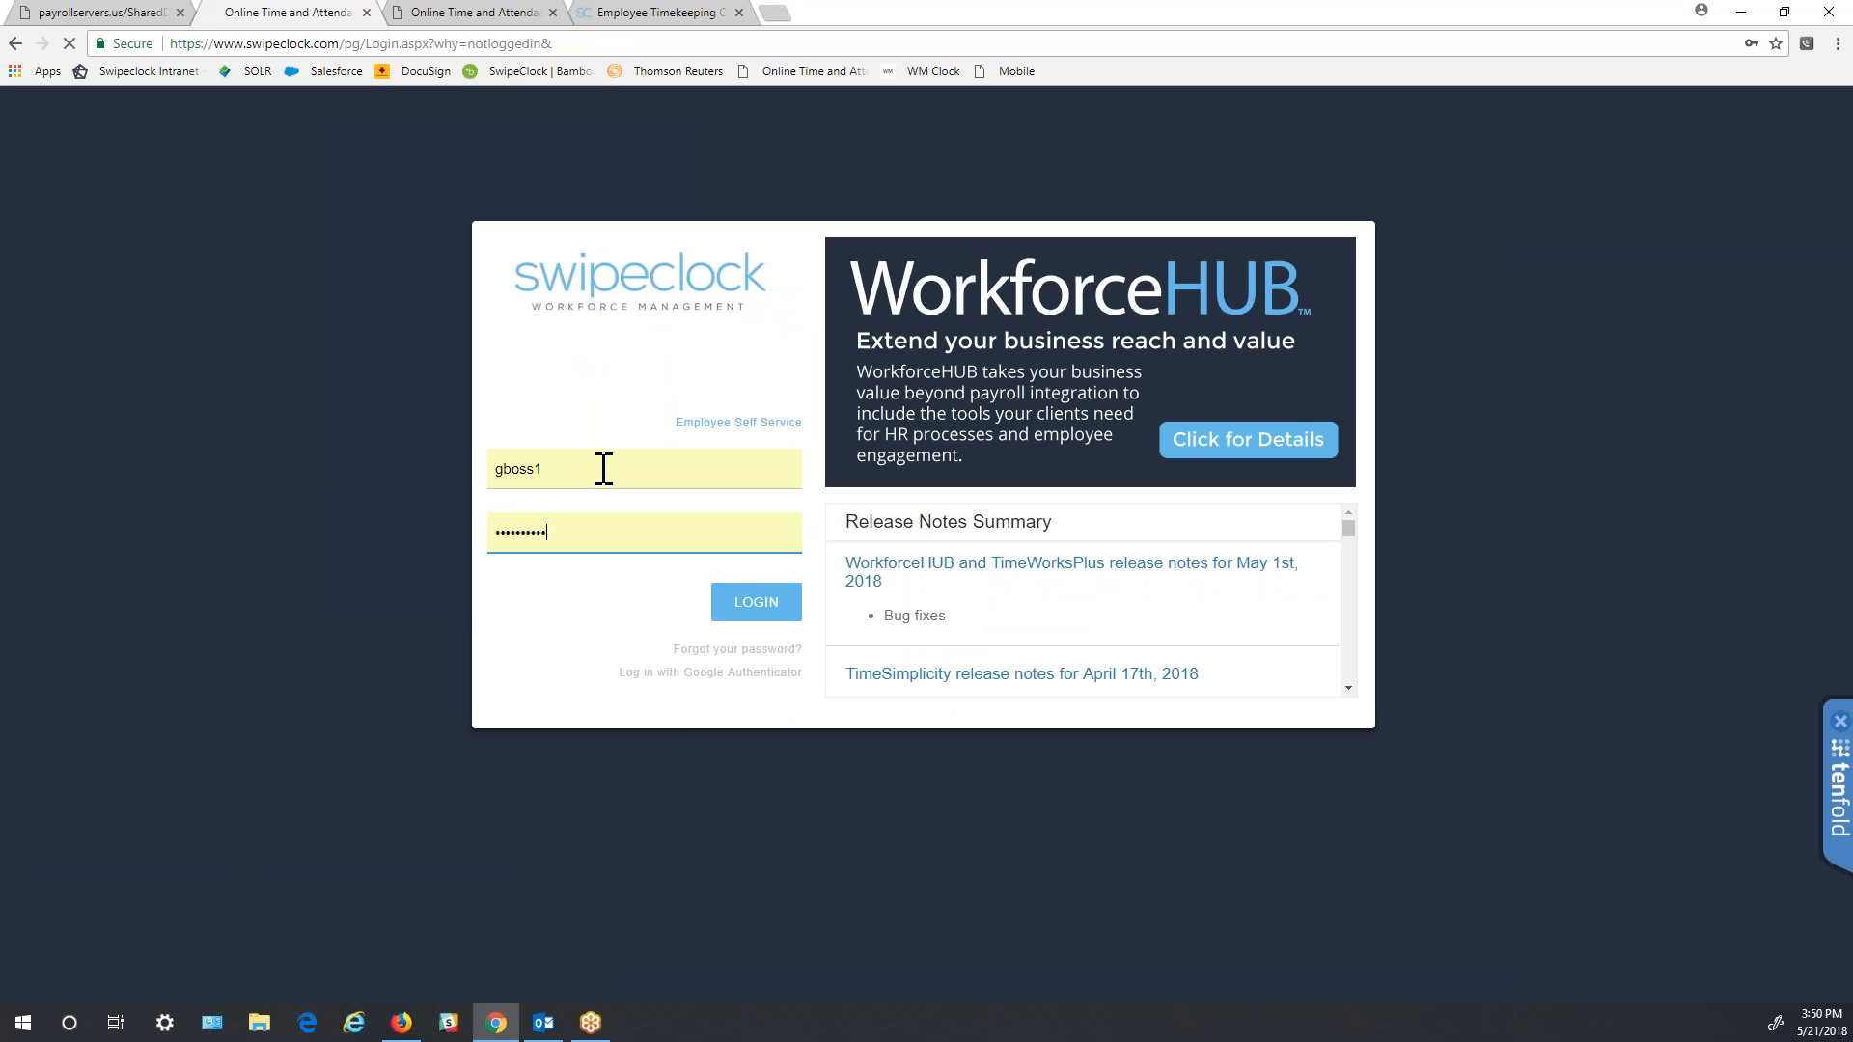
key("Return")
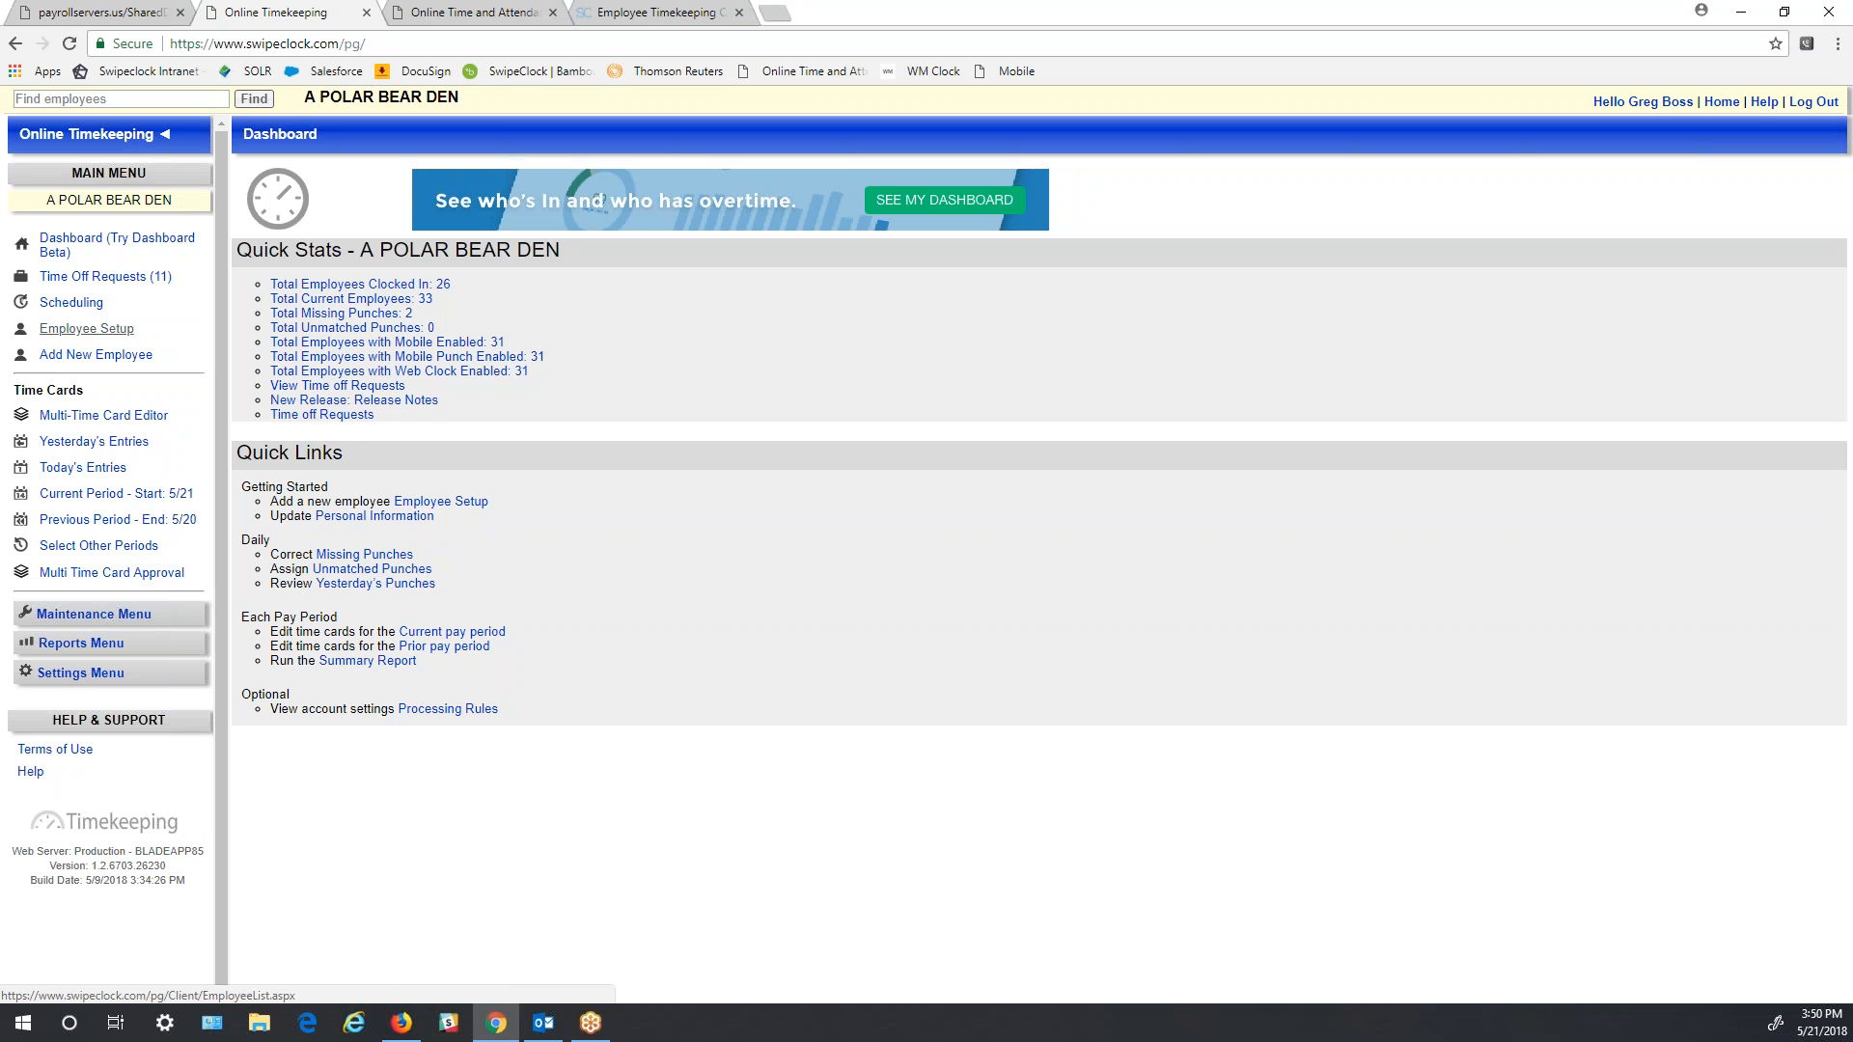
- Go to Employee Setup and start a new employee record for A POLAR BEAR DEN
left_click(77, 331)
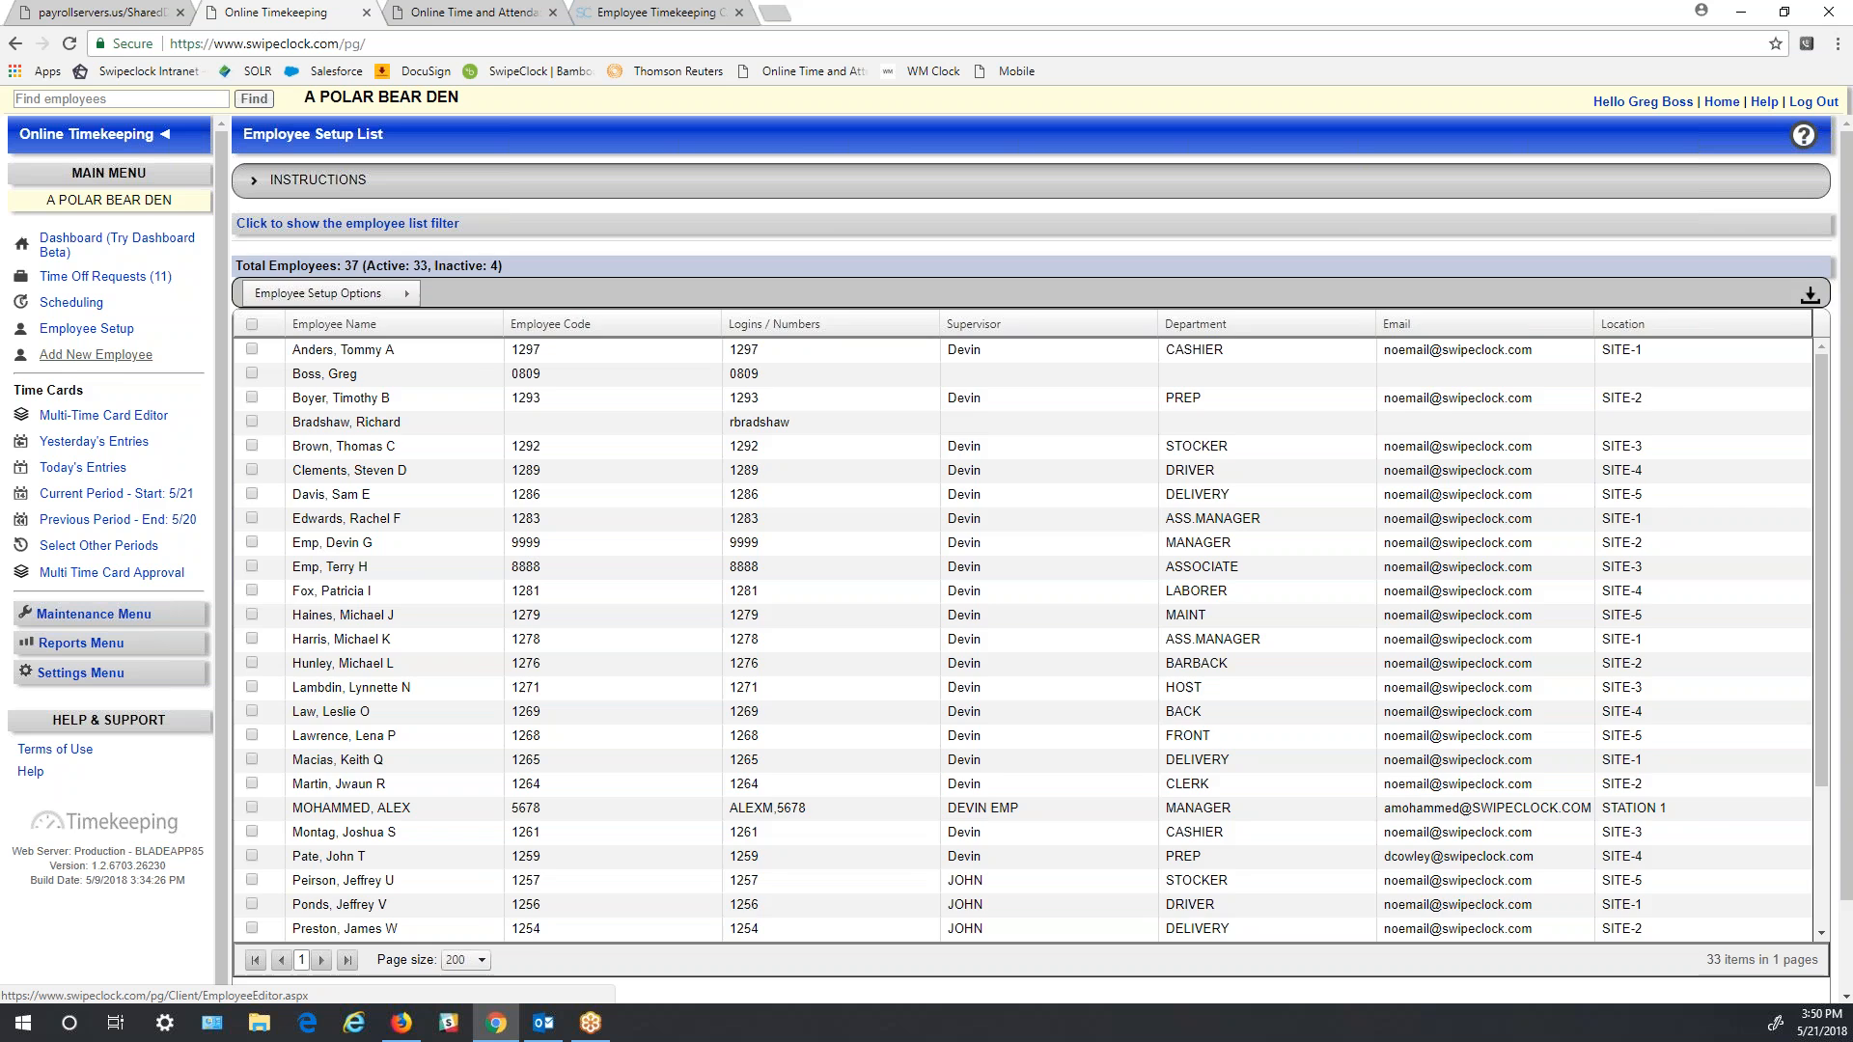
left_click(81, 358)
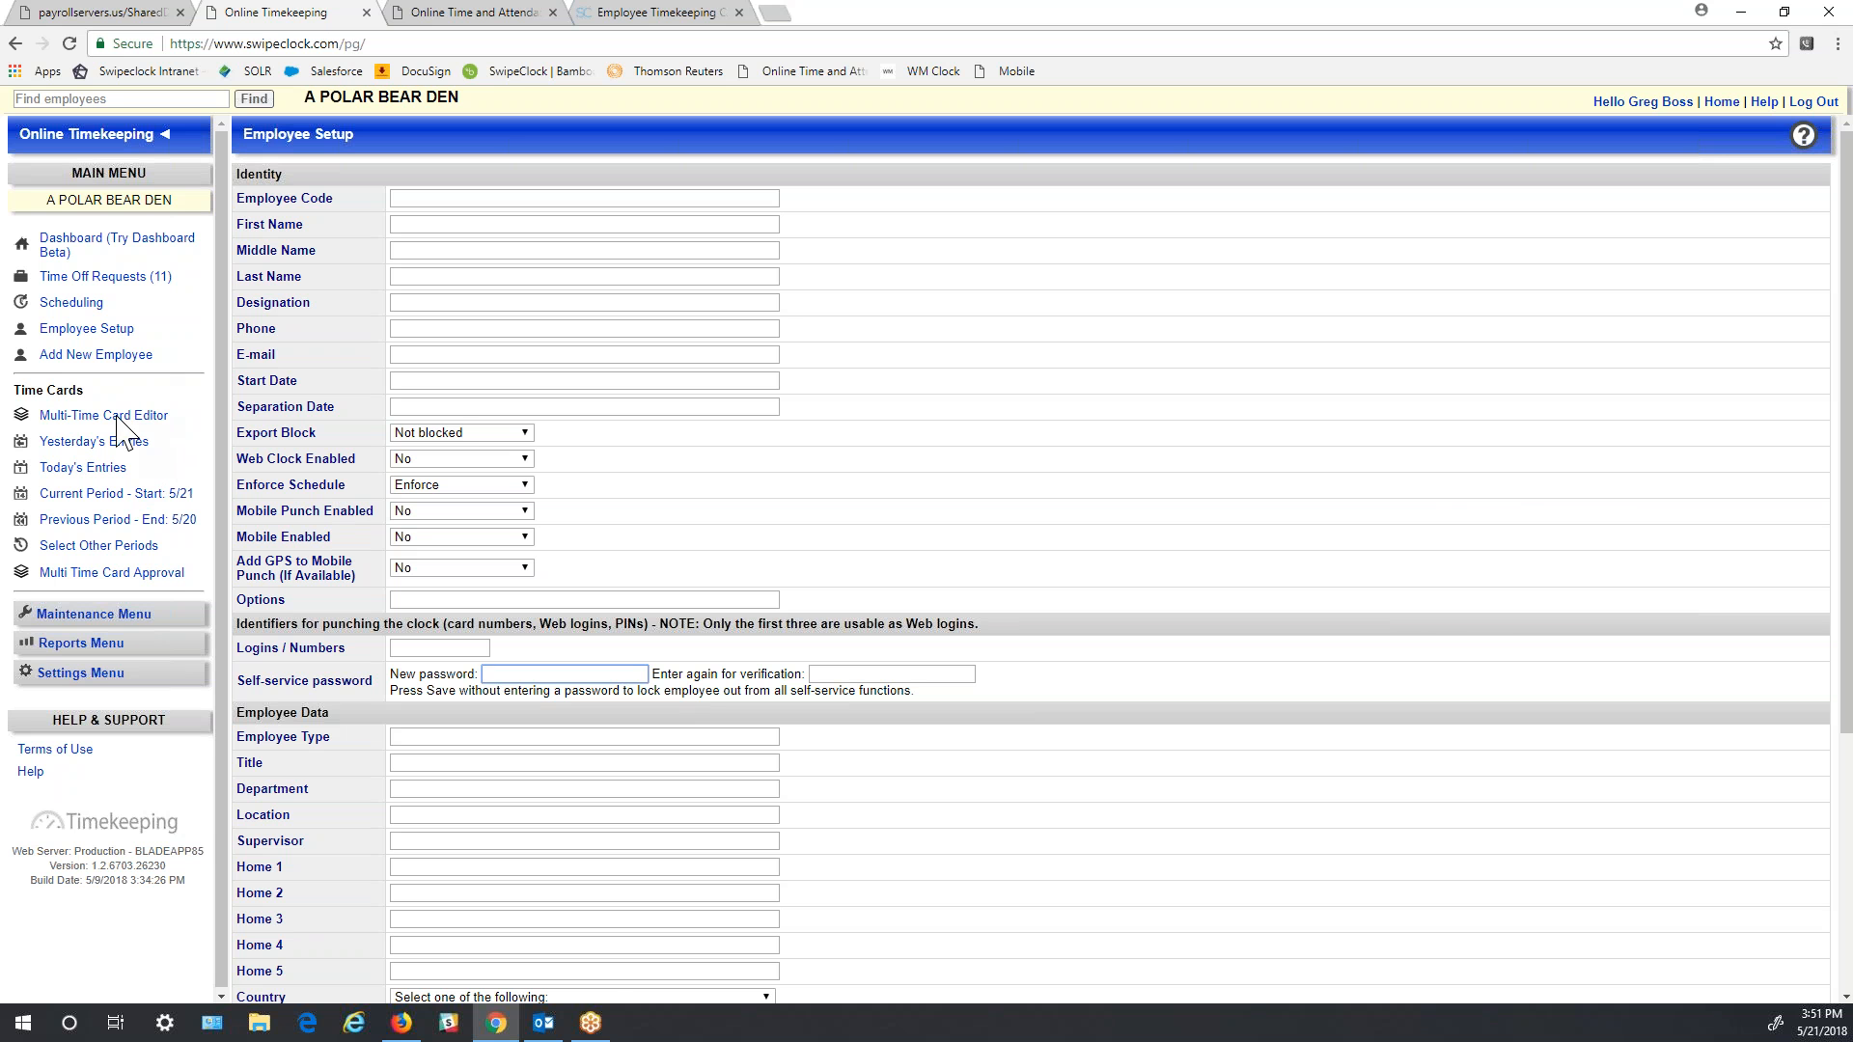
- From current-period clock activity, open the two-edit employee's 5/21–6/3 time card and edit Mon 5/21
left_click(58, 493)
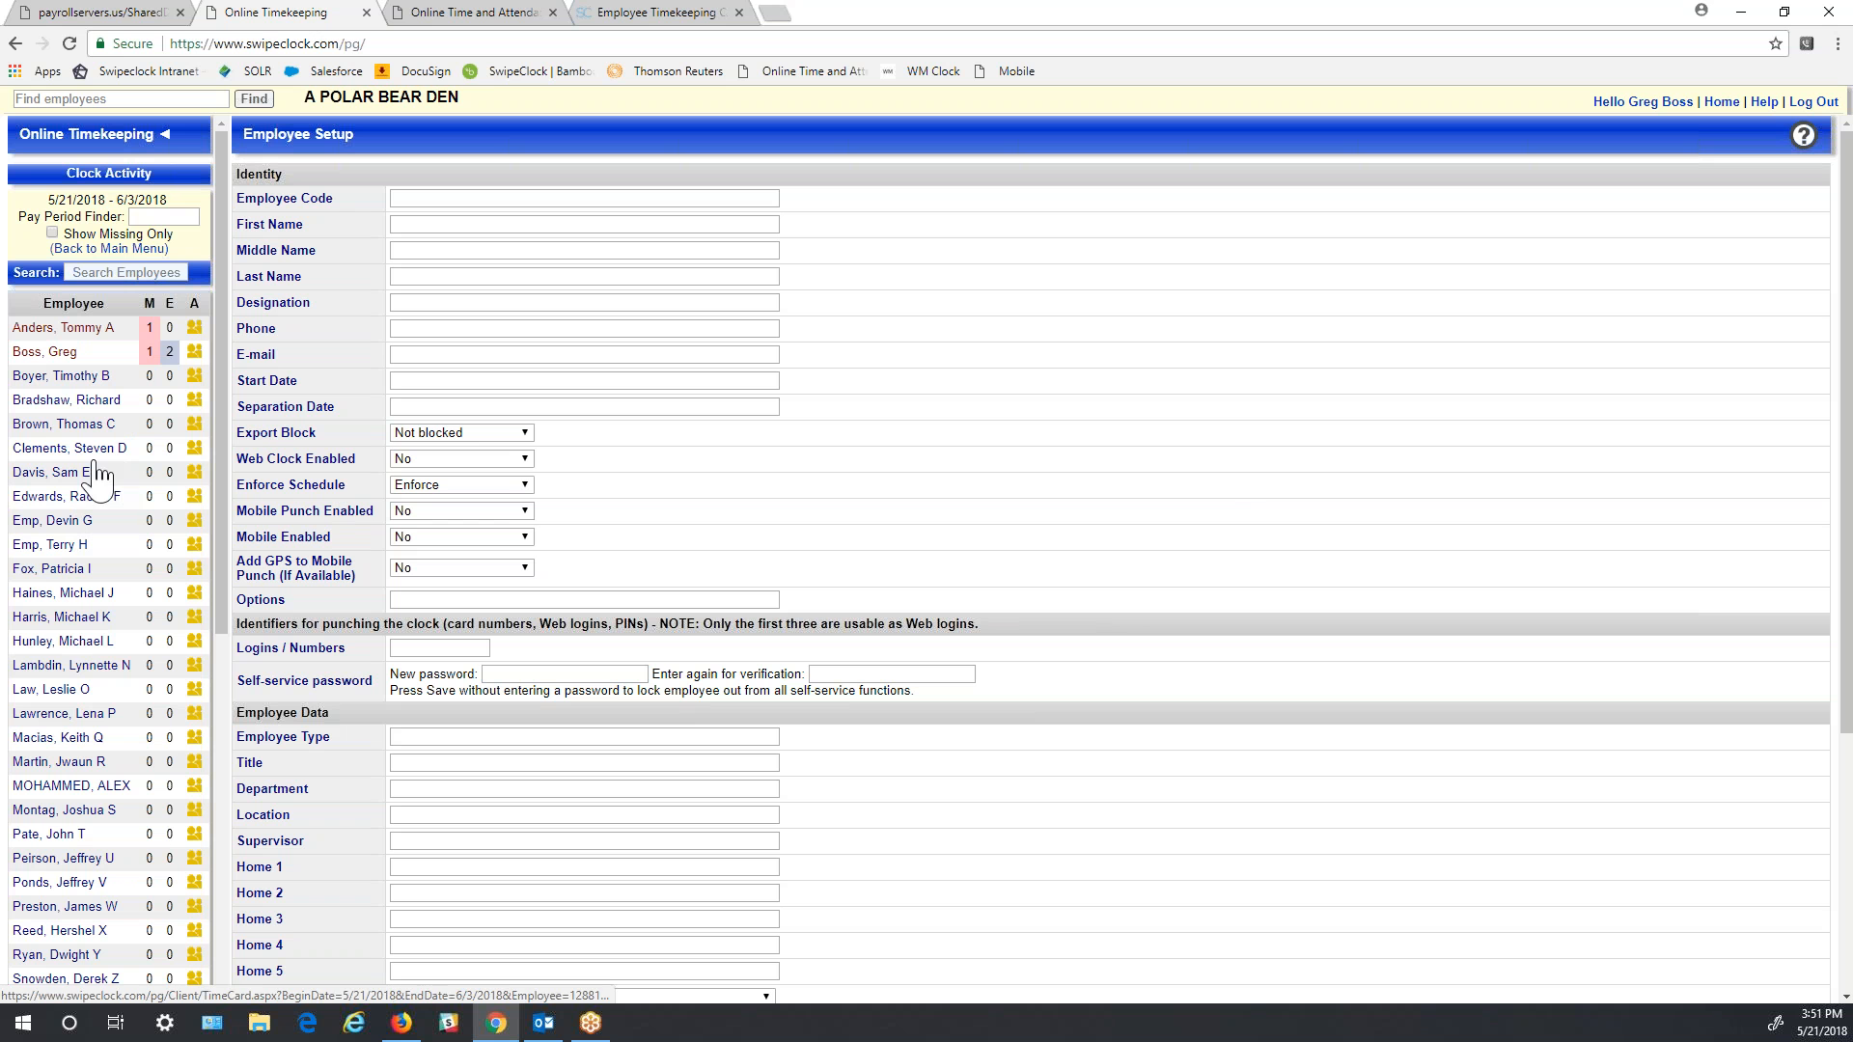
mouse_move(221, 583)
left_mouse_down()
mouse_move(224, 825)
mouse_move(249, 766)
mouse_move(236, 606)
left_mouse_up()
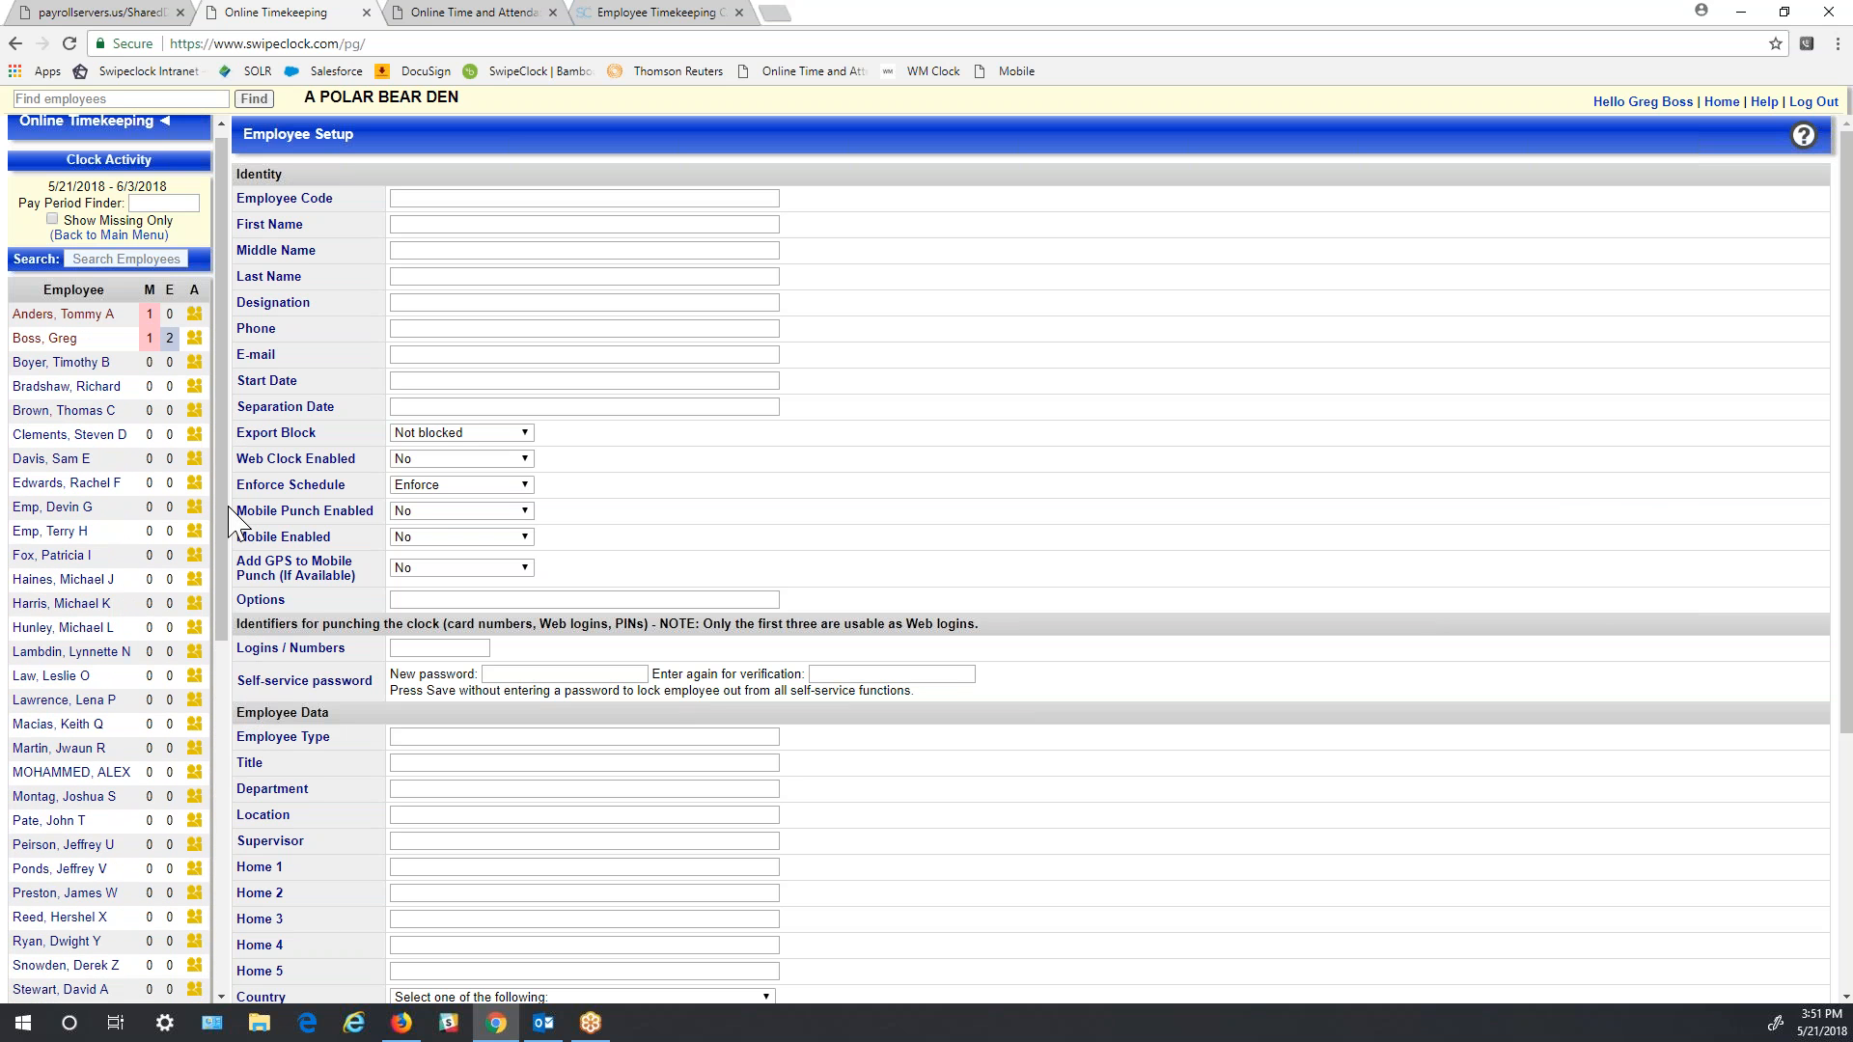
scroll(199, 622, "down", 3)
scroll(193, 695, "down", 3)
scroll(193, 618, "up", 8)
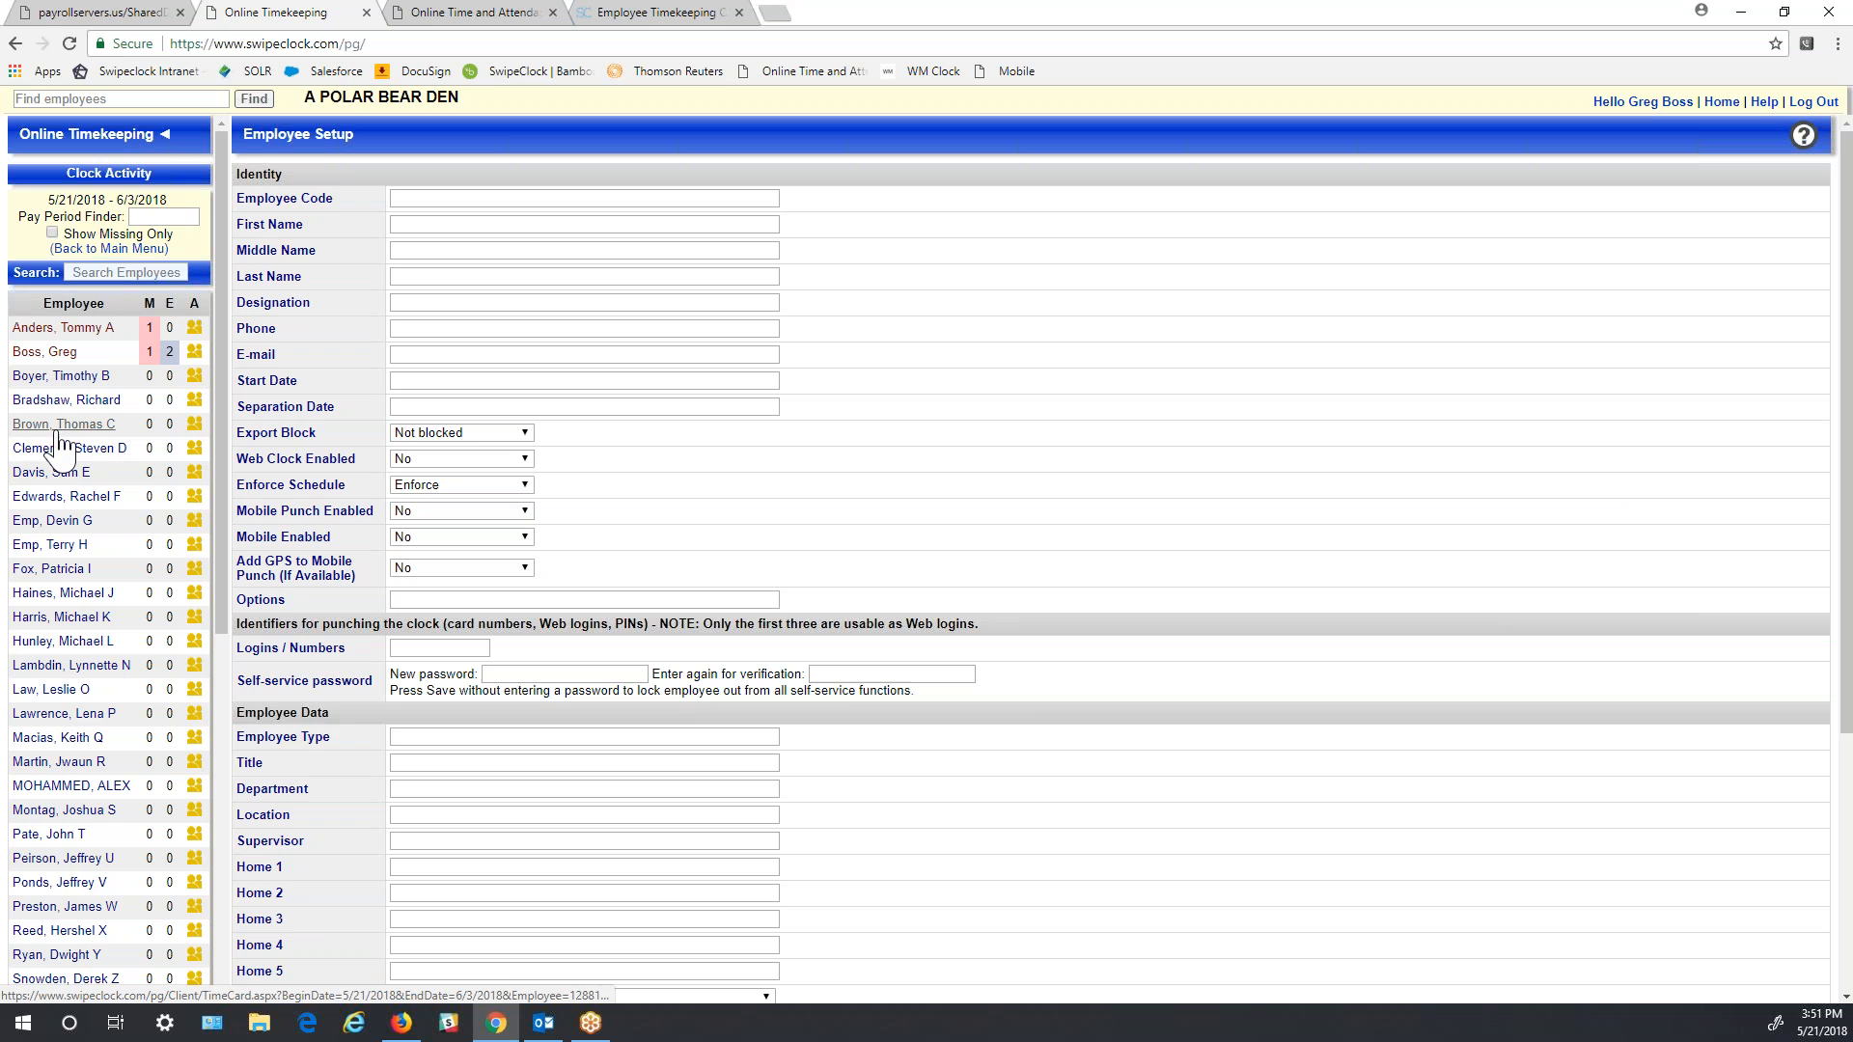
left_click(44, 351)
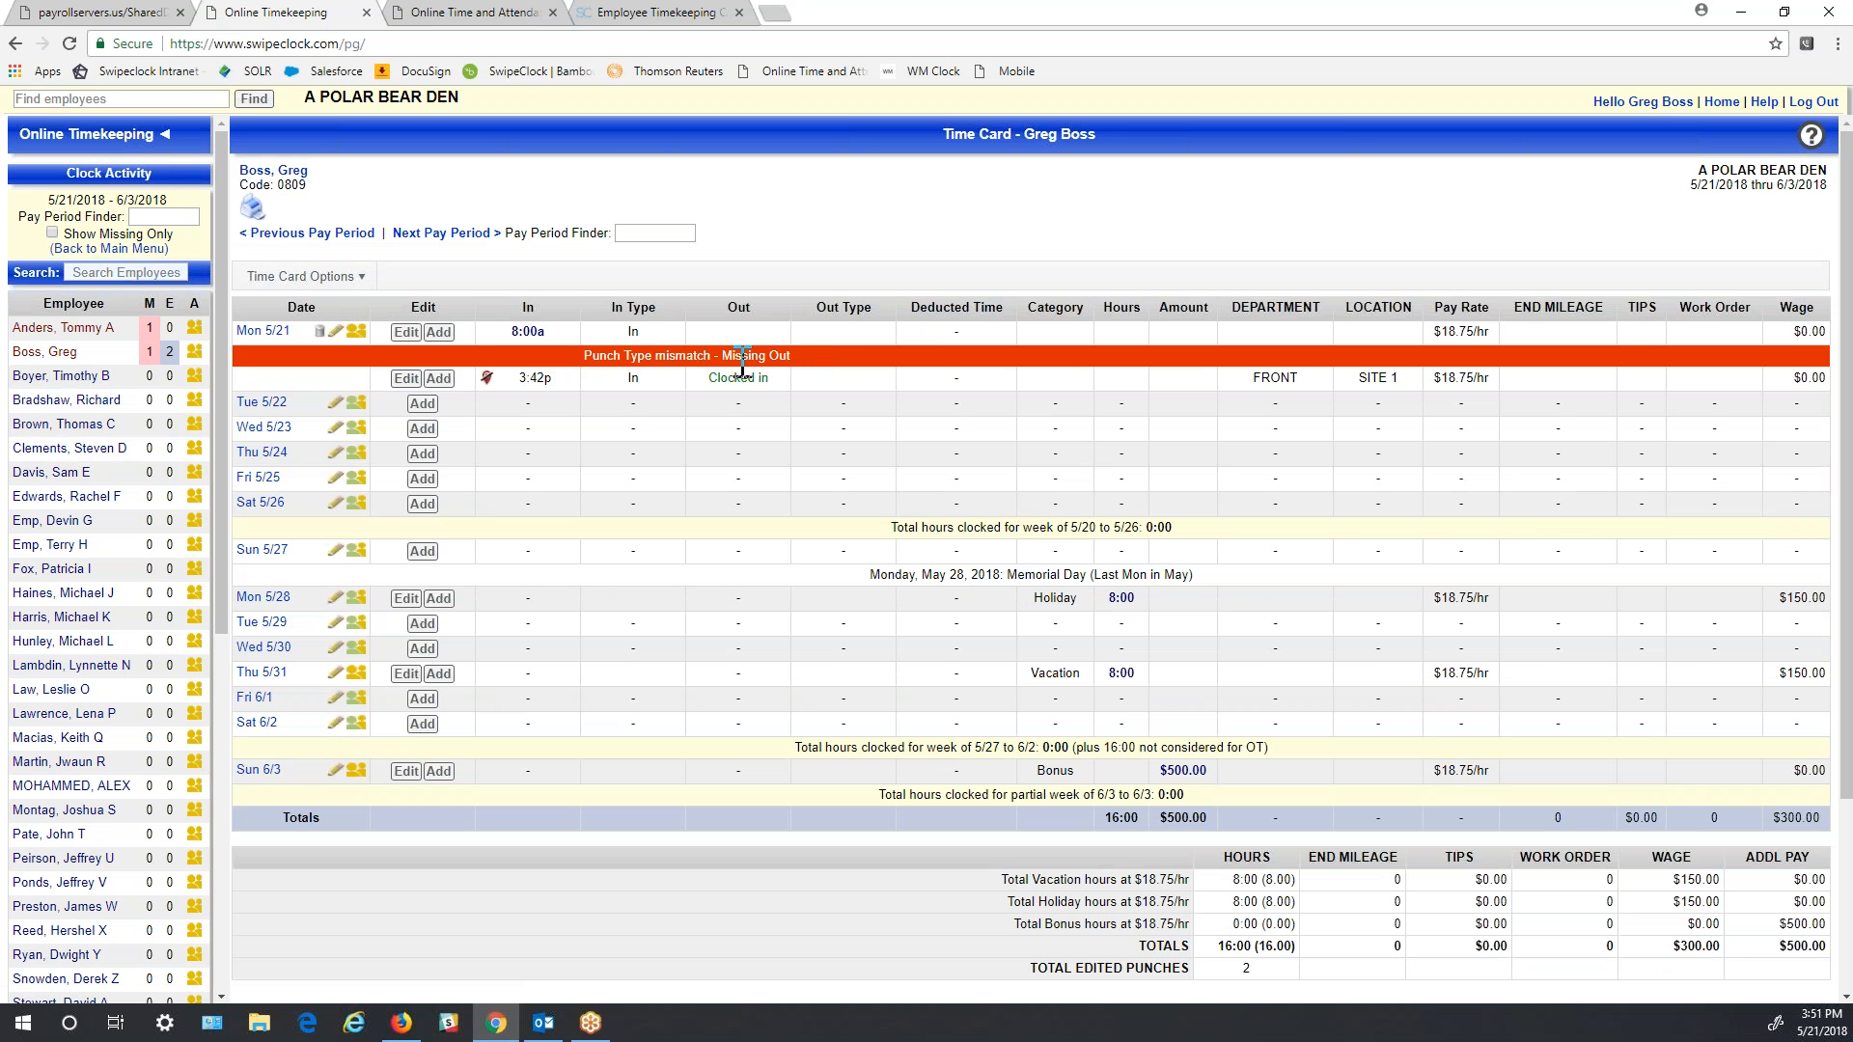
left_click(405, 332)
- Add a 5:00p out punch noted 'Fixed Punch' on Mon 5/21, accepting the overlap warning
left_click(801, 344)
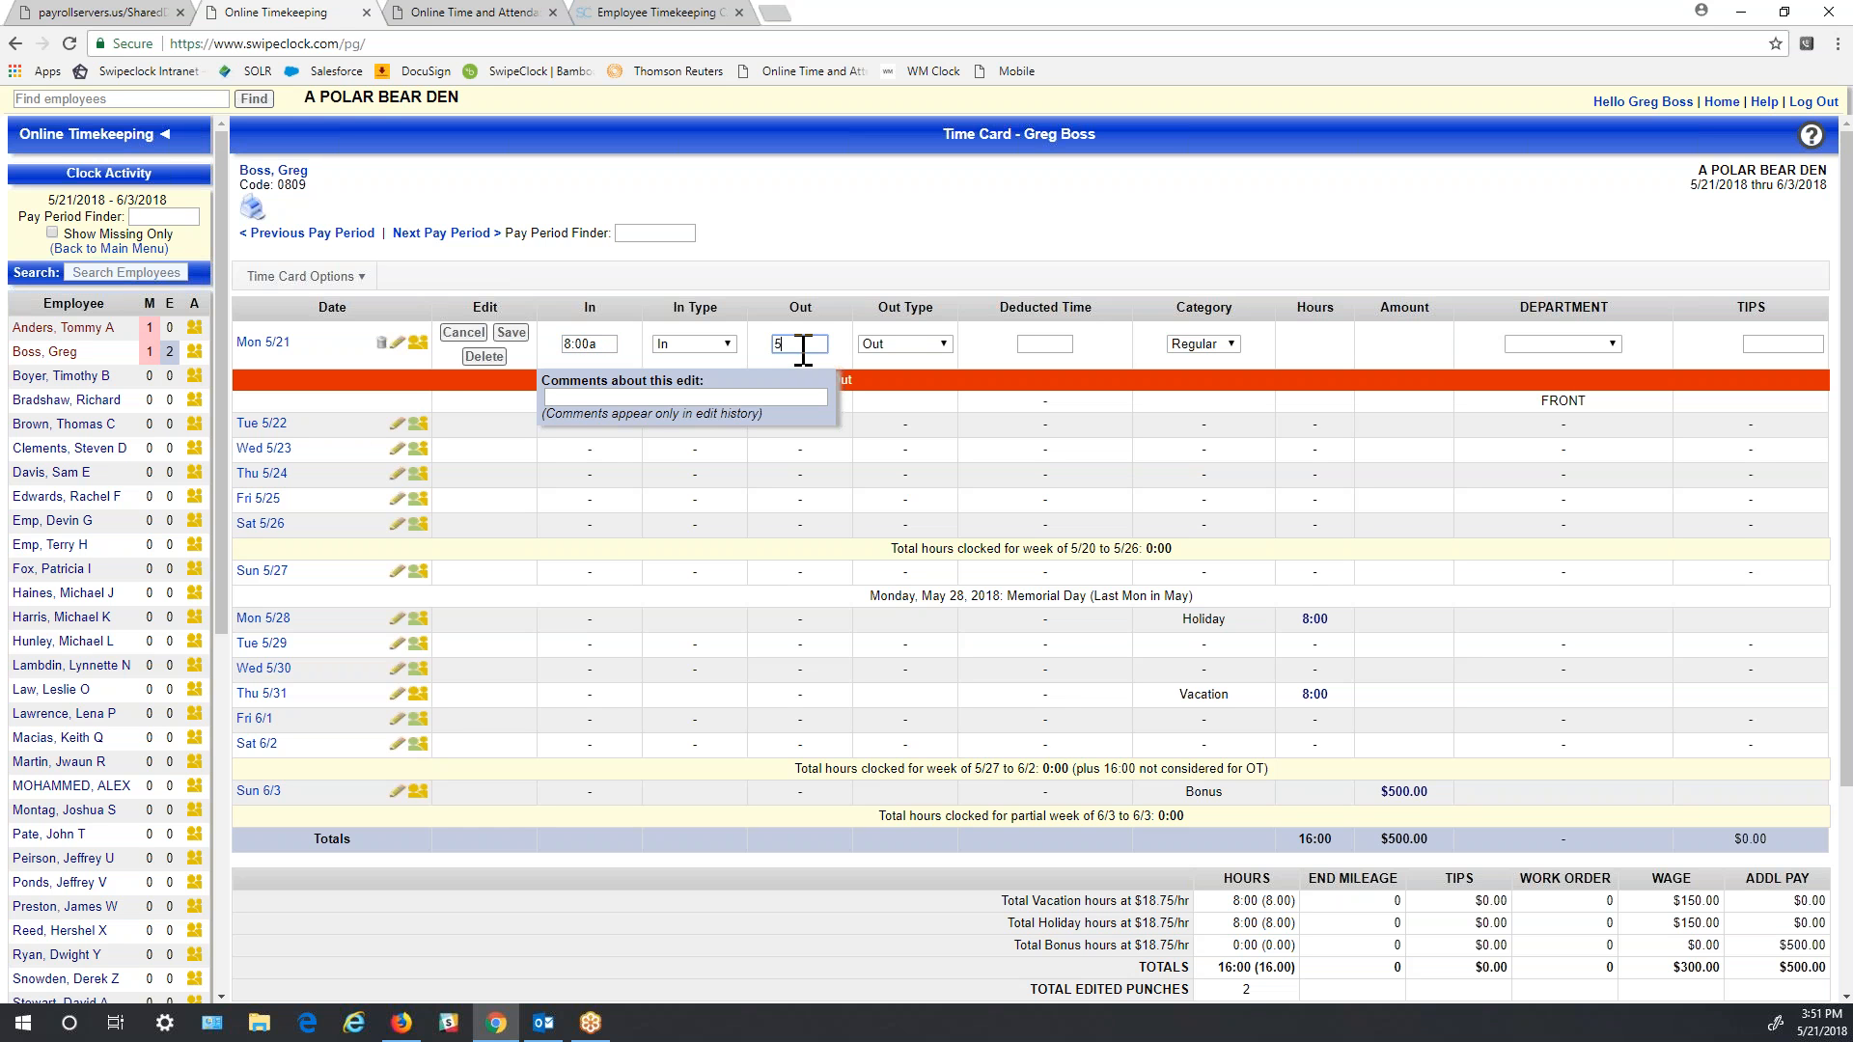
type("5:00p")
key("Tab")
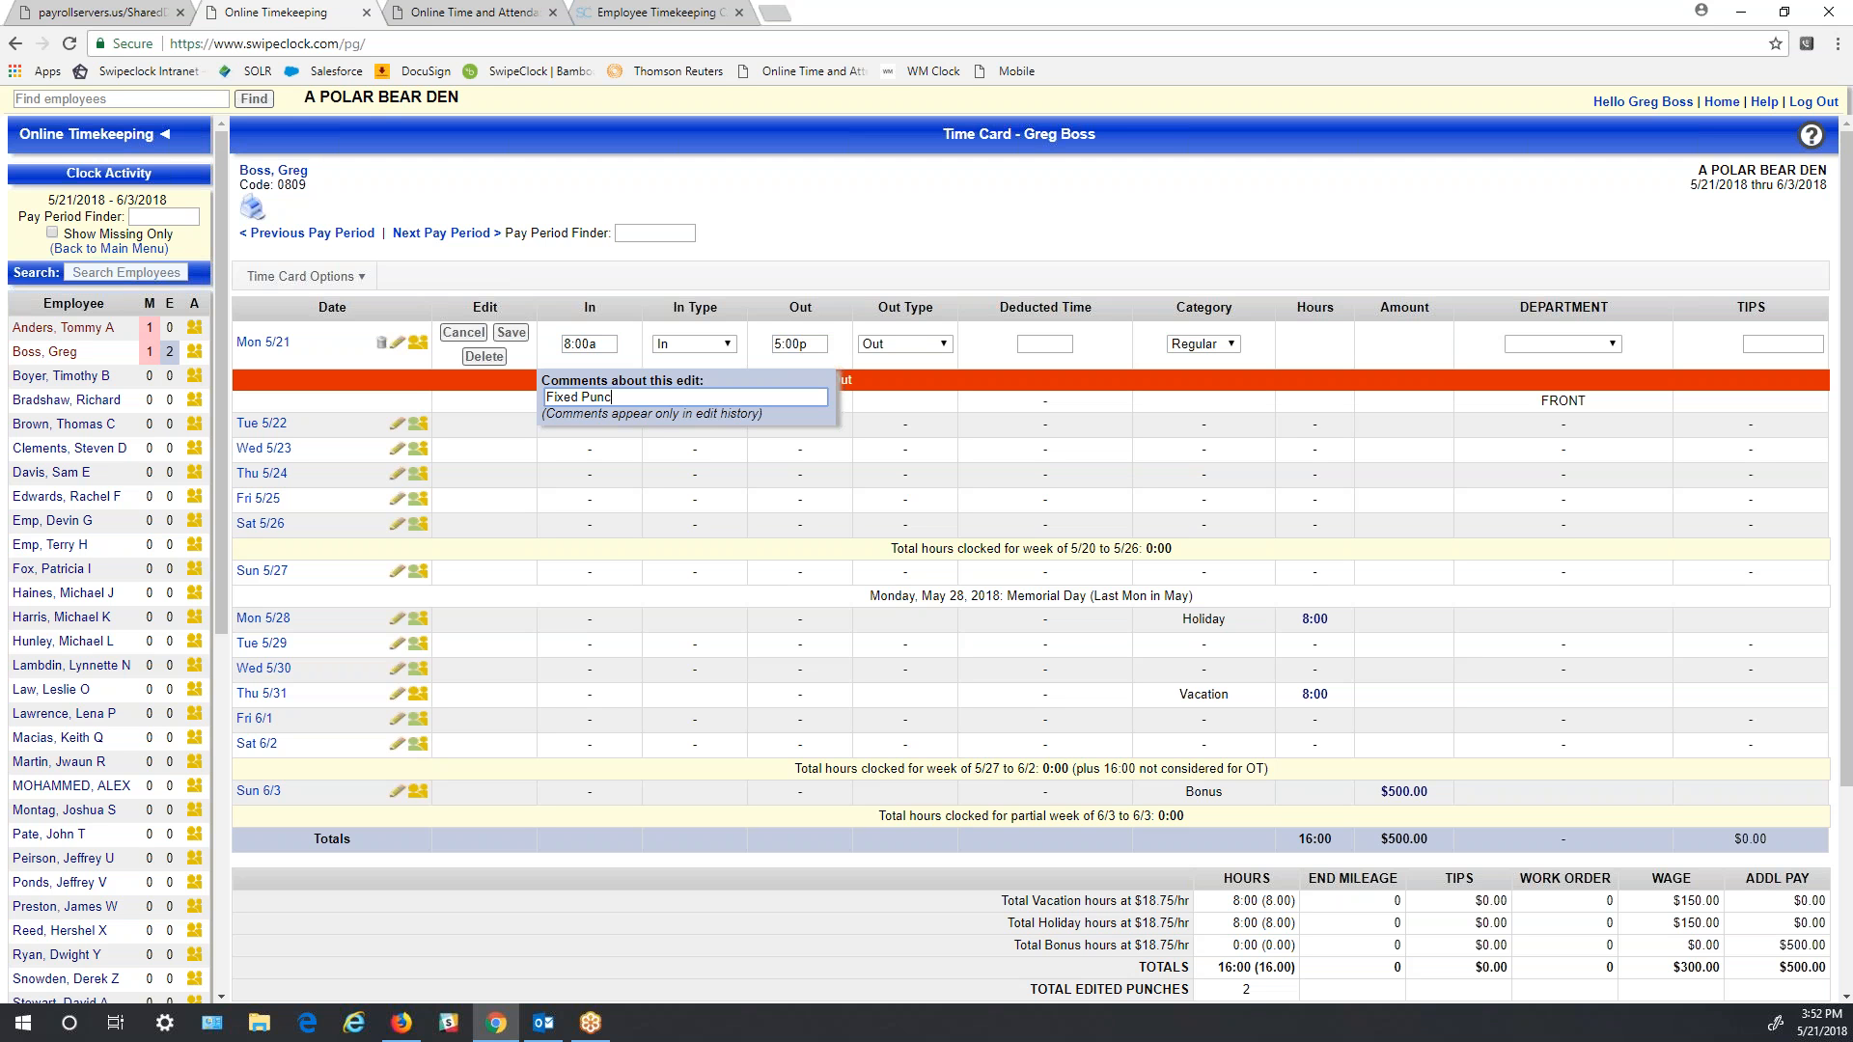
key("Return")
left_click(1020, 268)
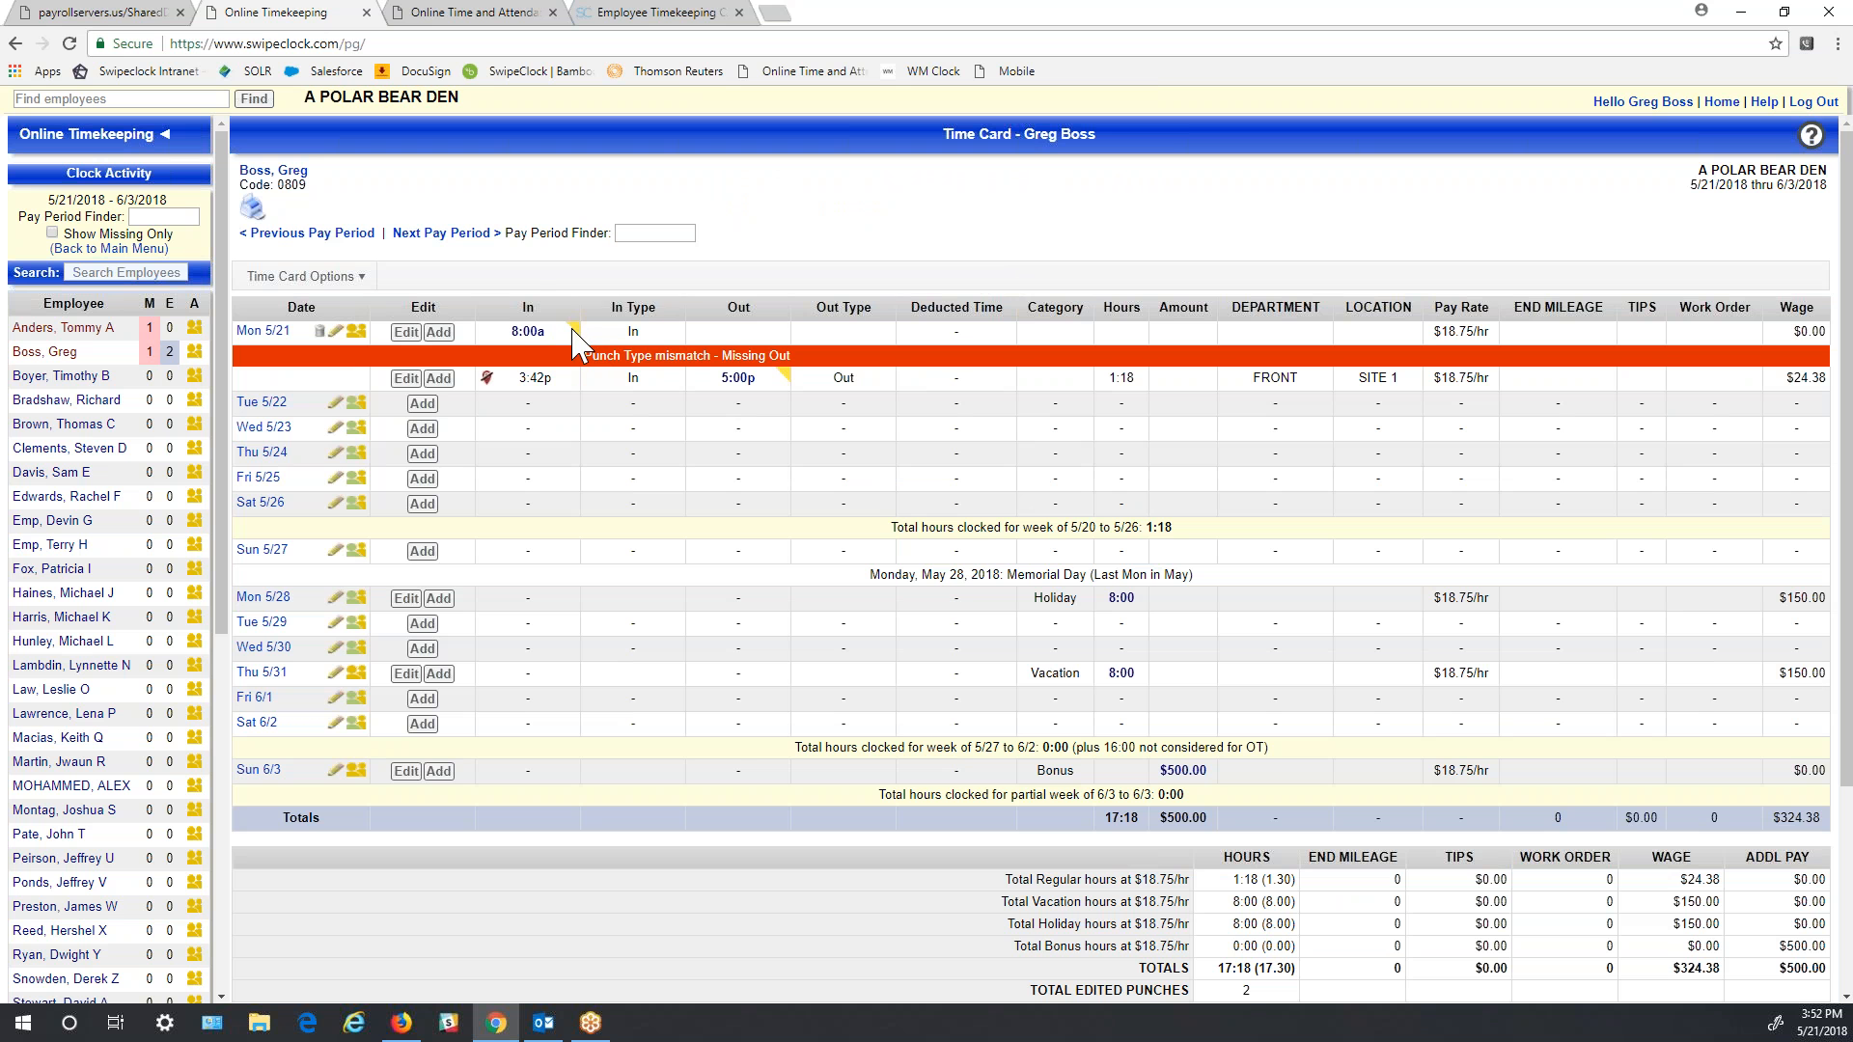
mouse_move(530, 333)
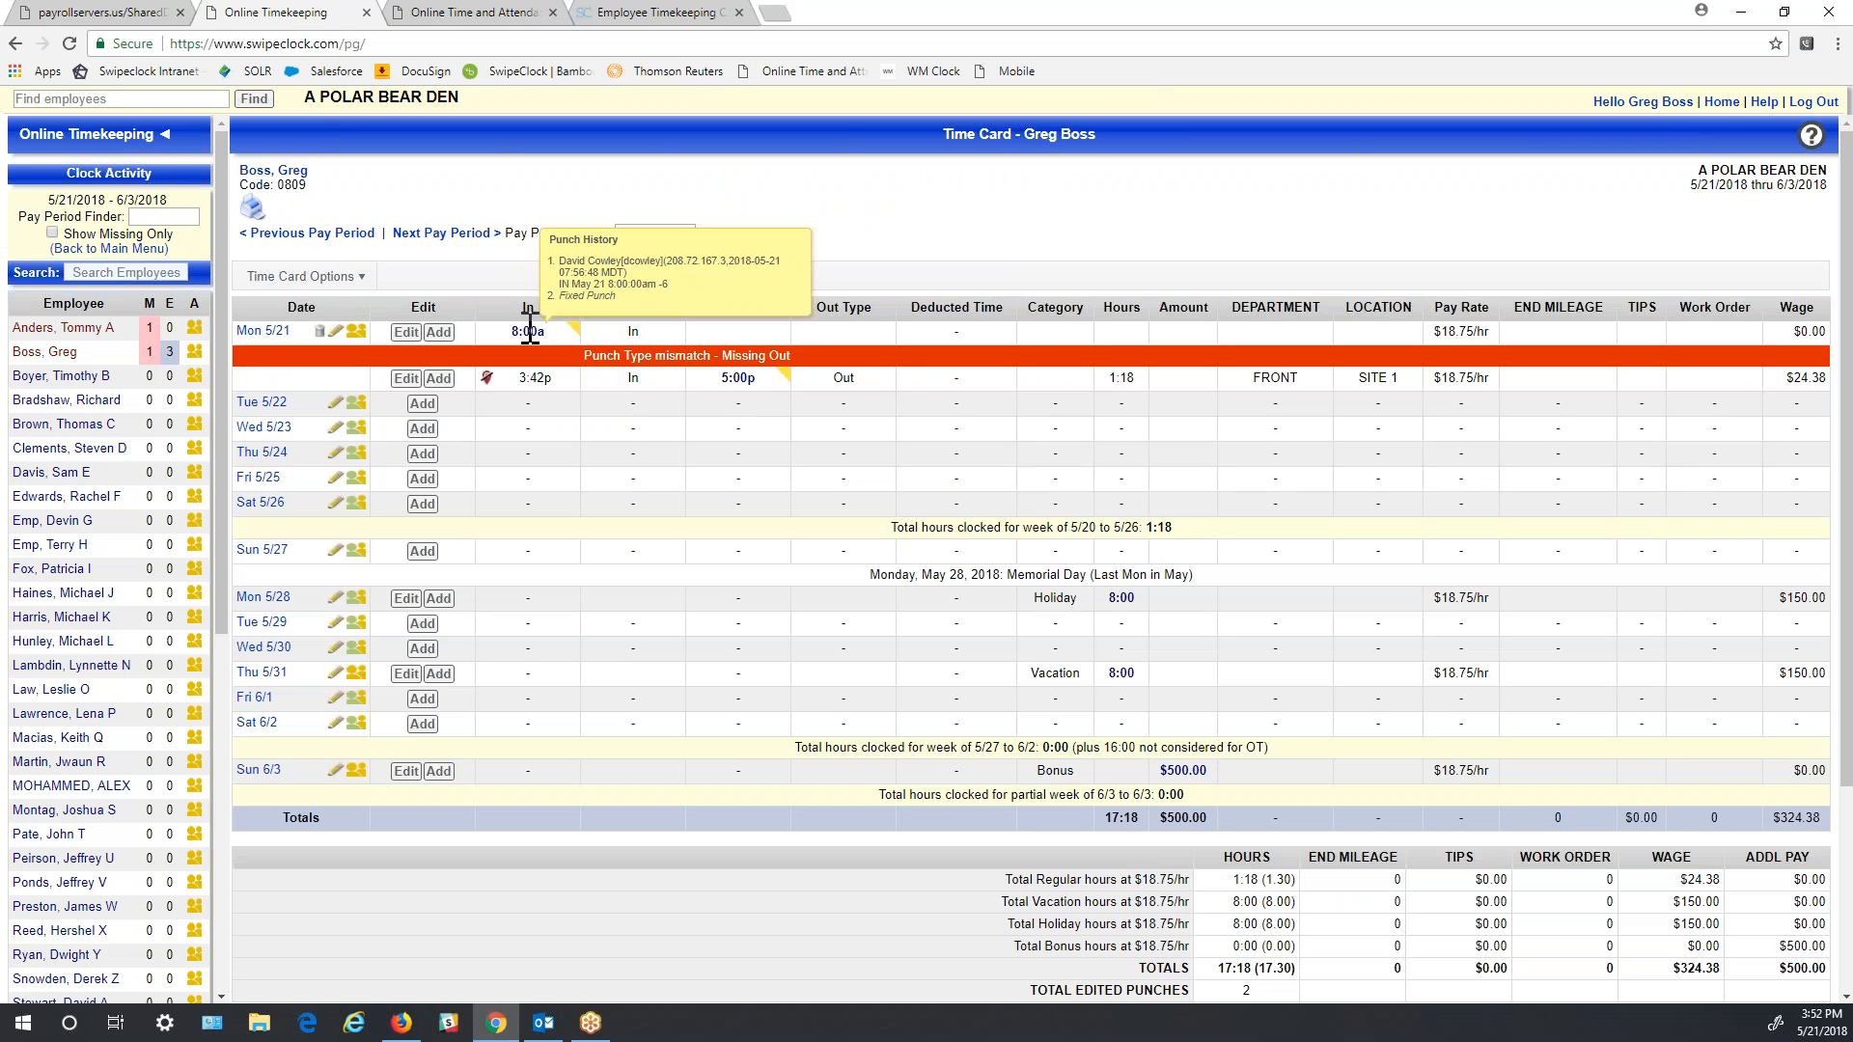
mouse_move(751, 379)
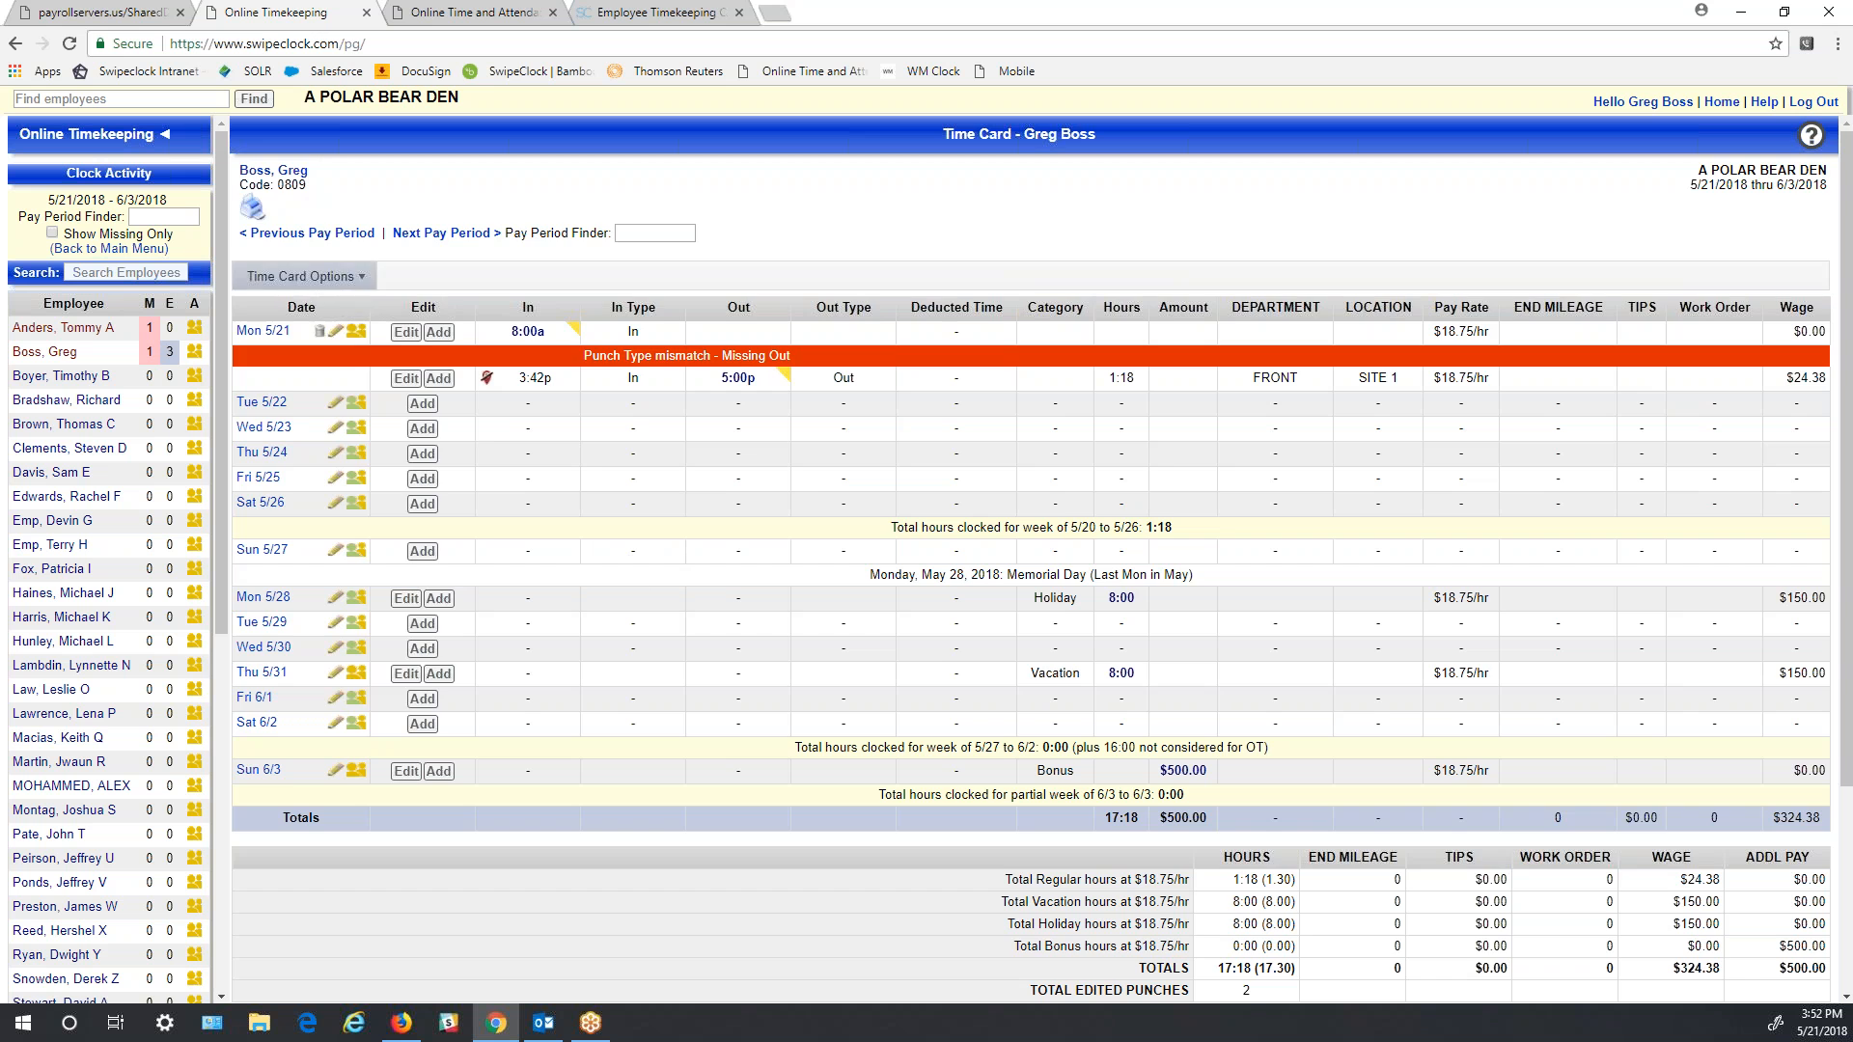
left_click(299, 234)
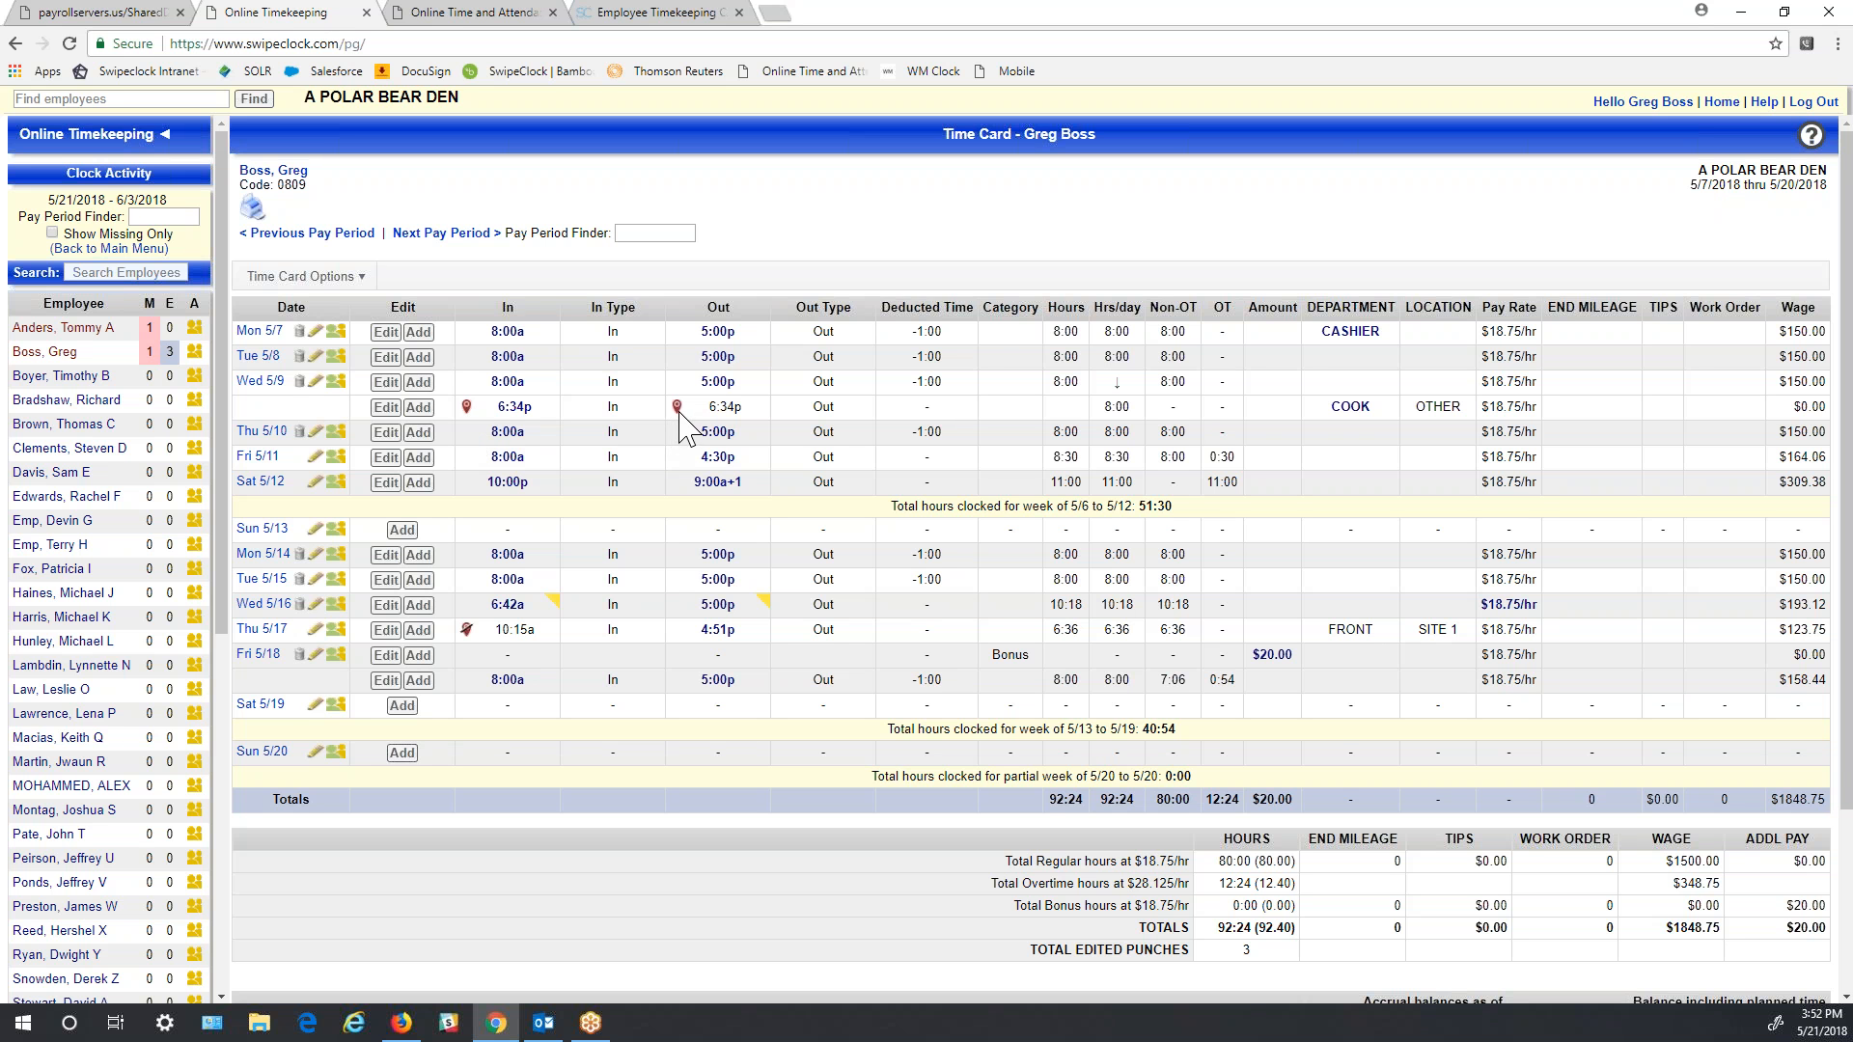
mouse_move(724, 408)
mouse_move(508, 403)
left_click(302, 276)
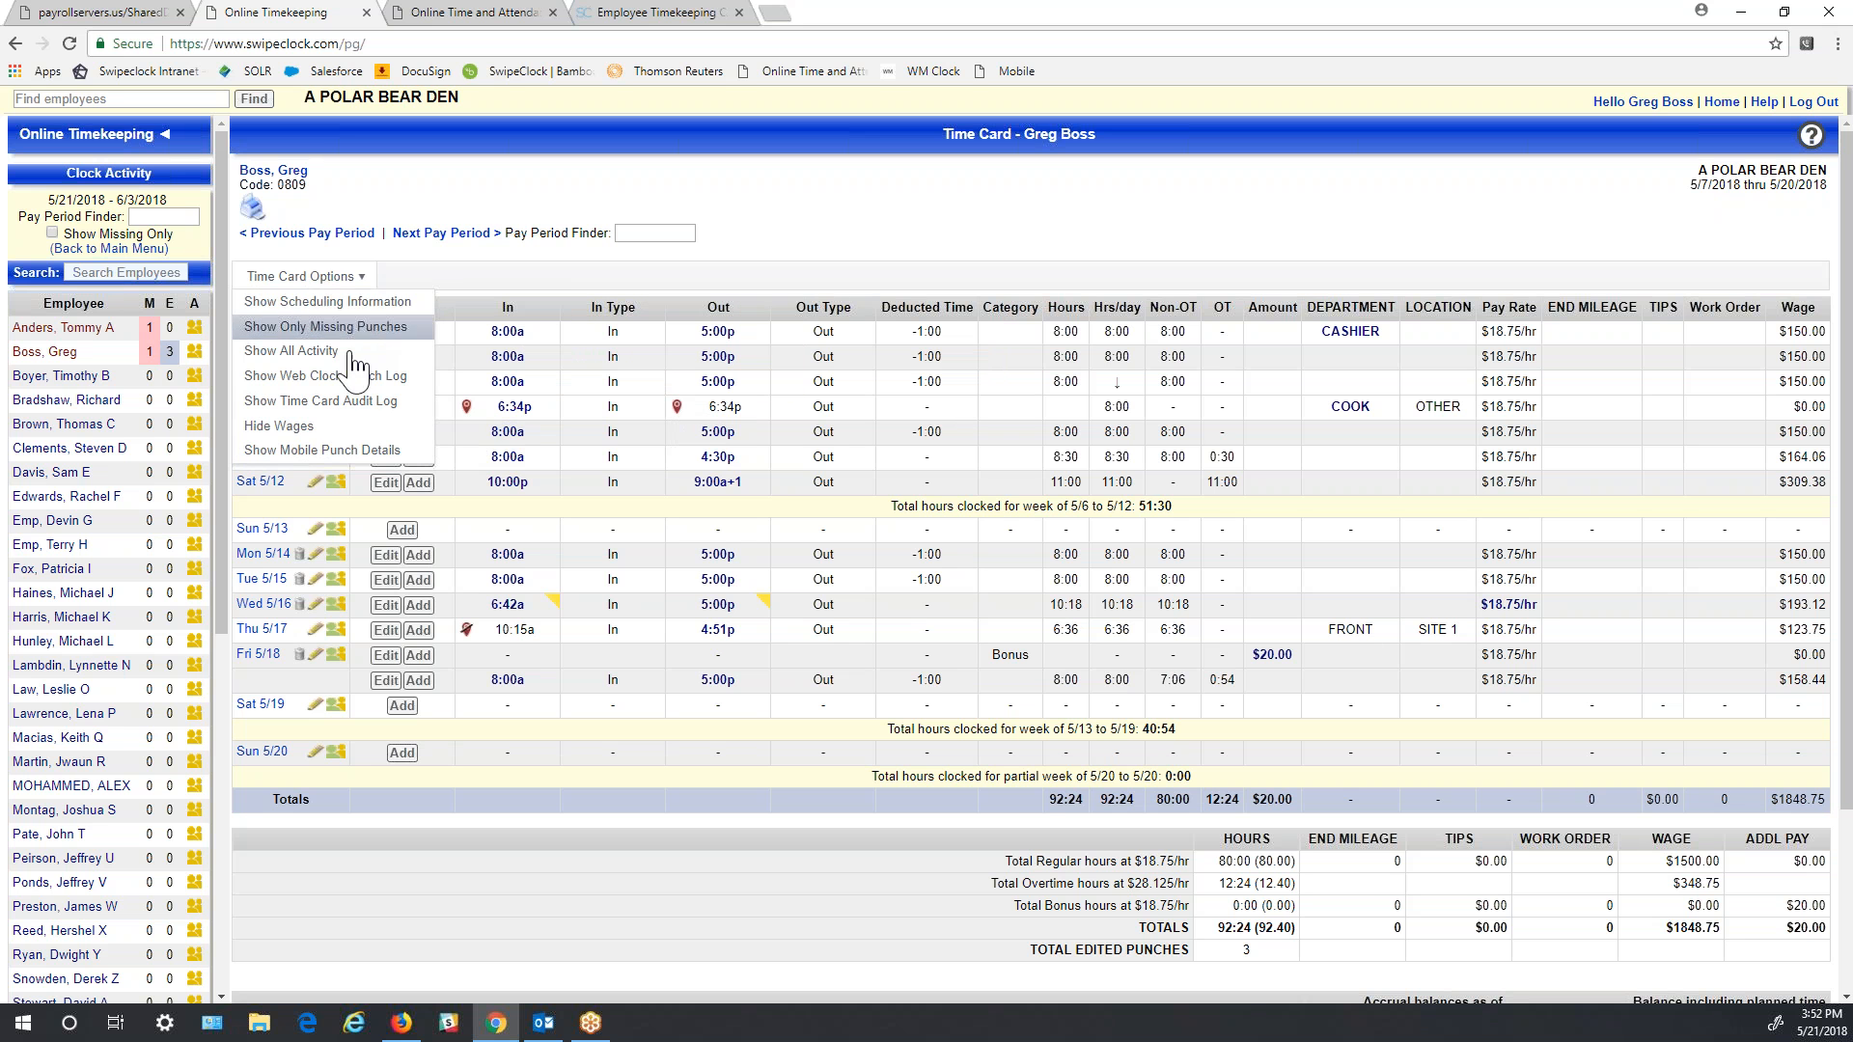
left_click(352, 450)
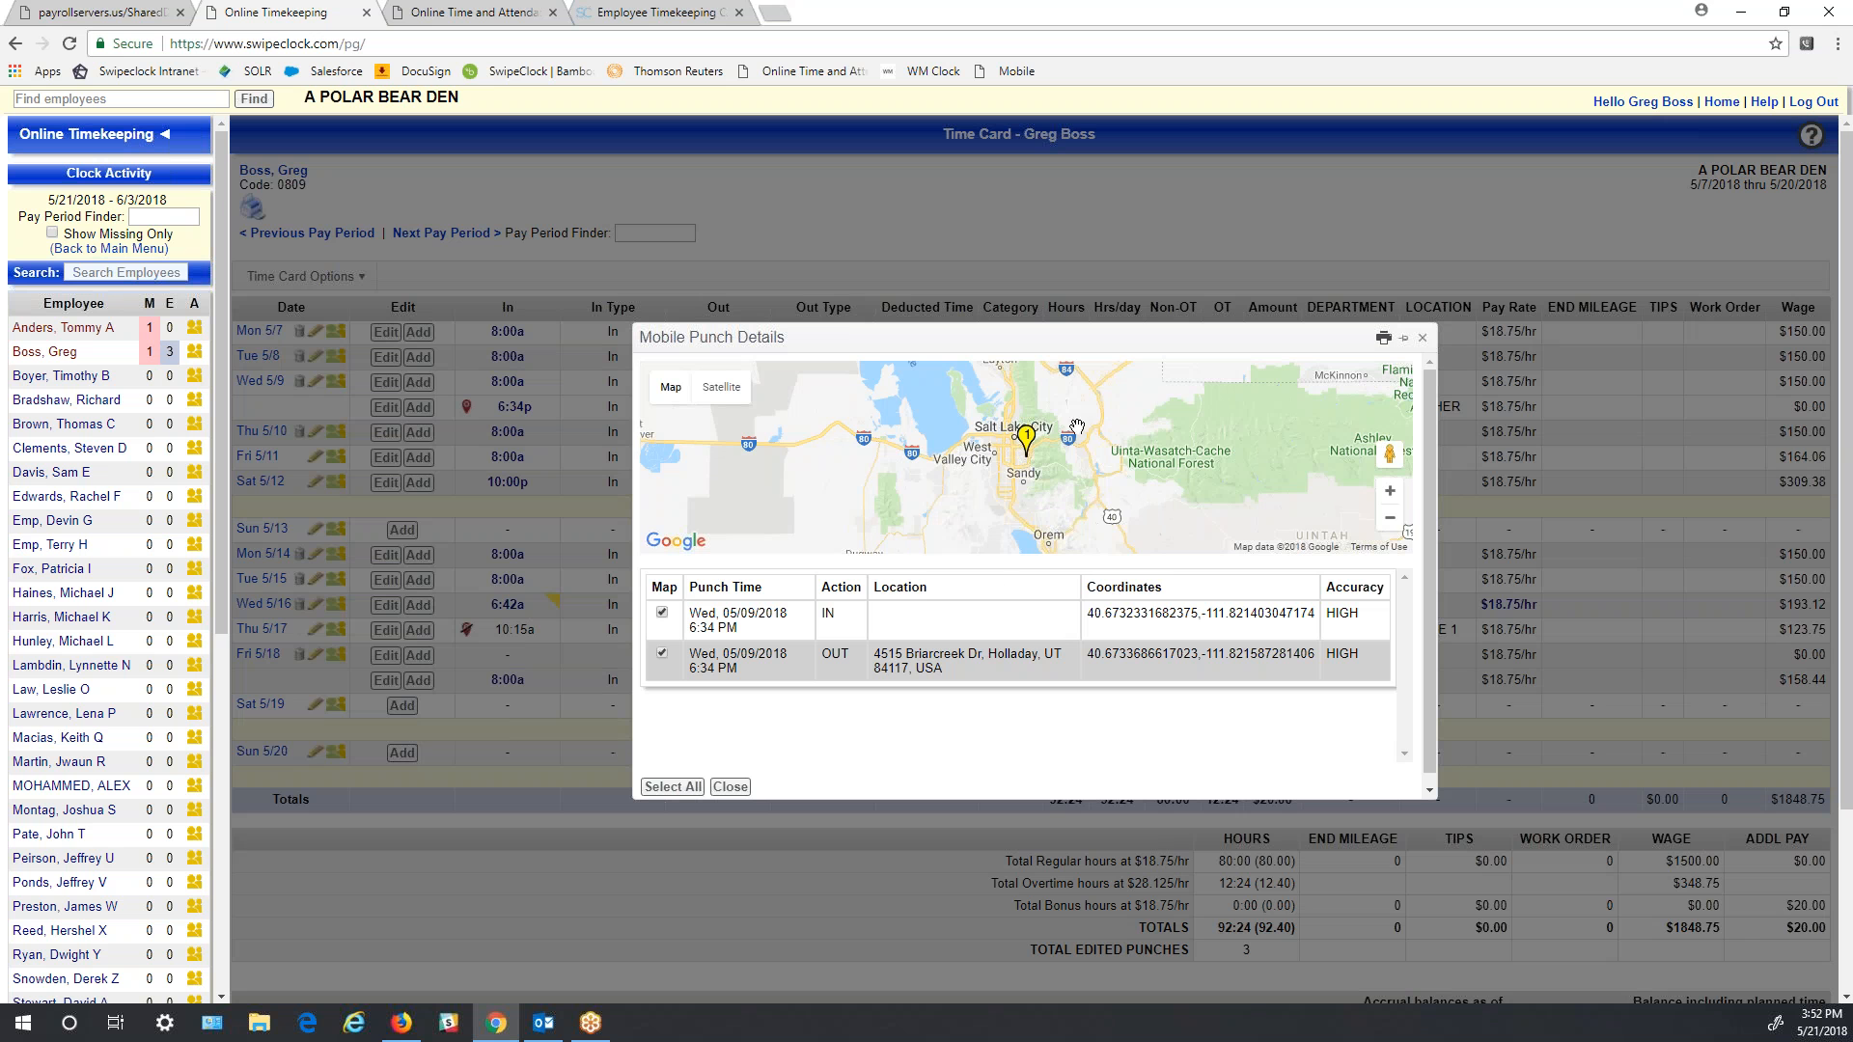
left_click(1390, 492)
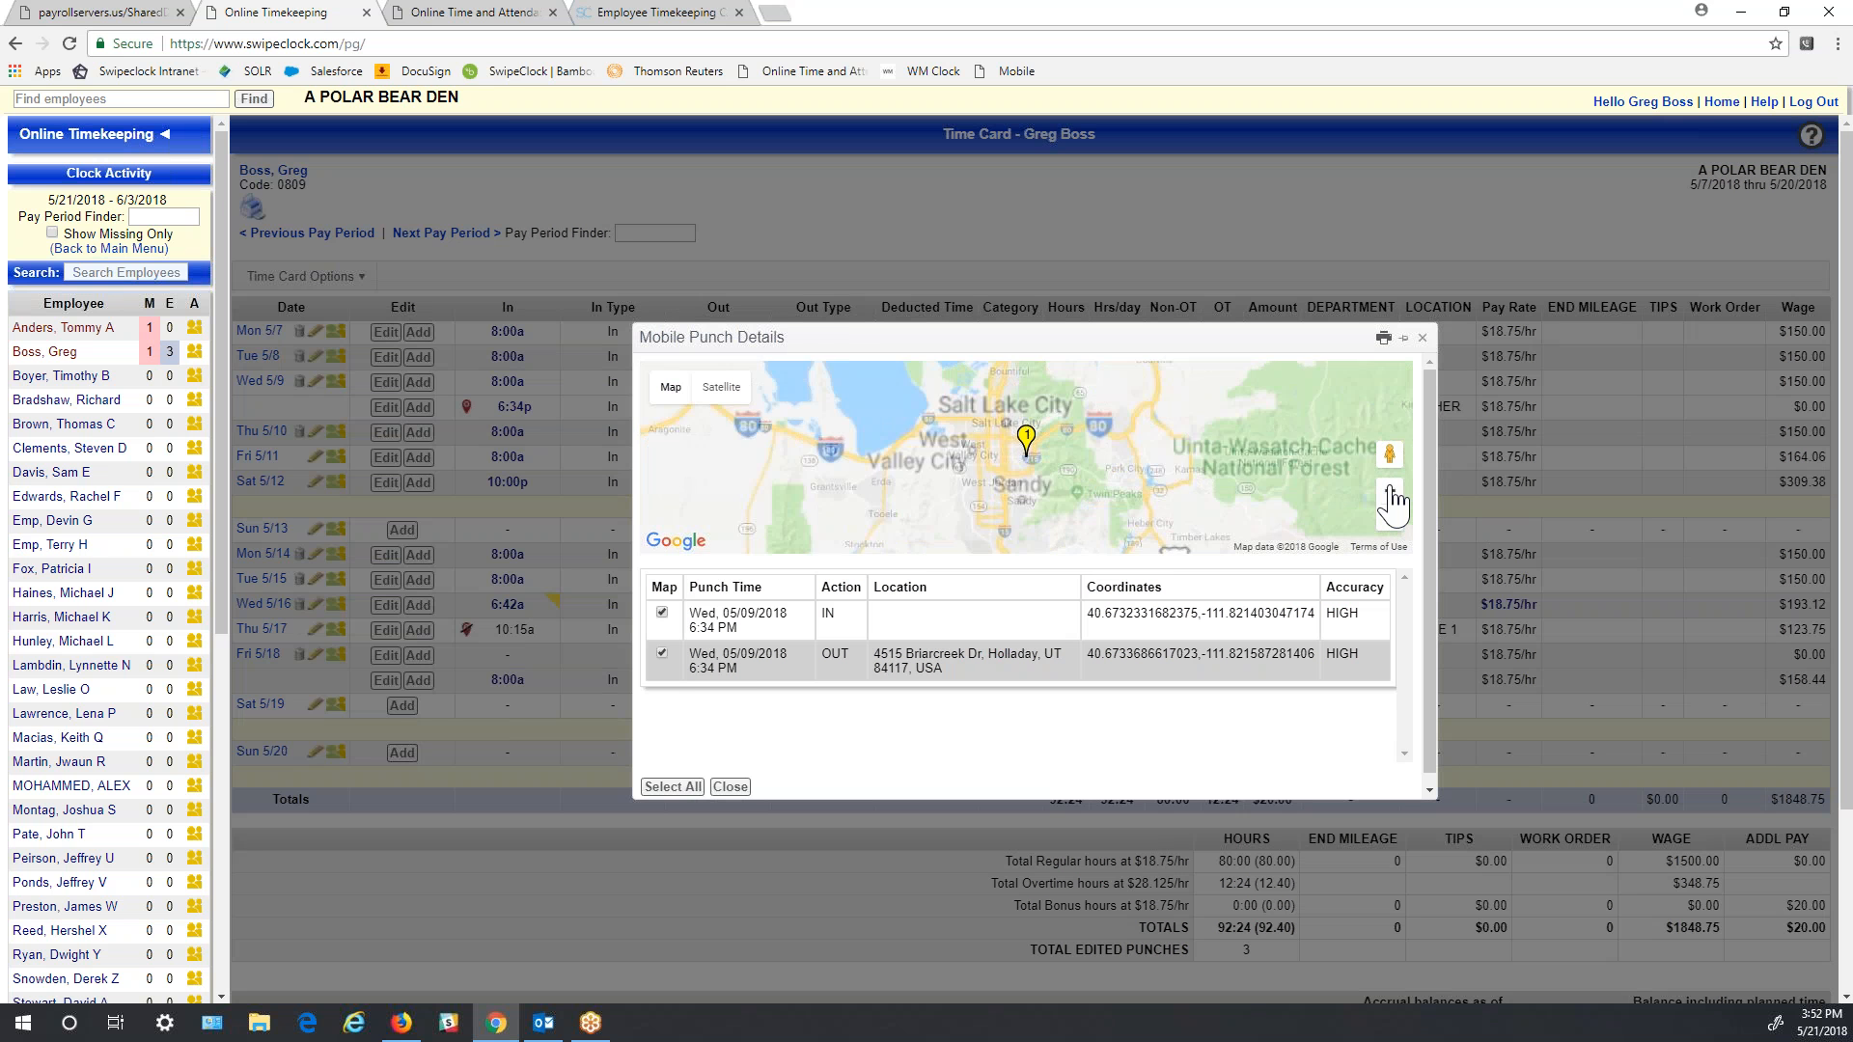
left_click(1390, 491)
left_click(1390, 491)
left_click(1390, 491)
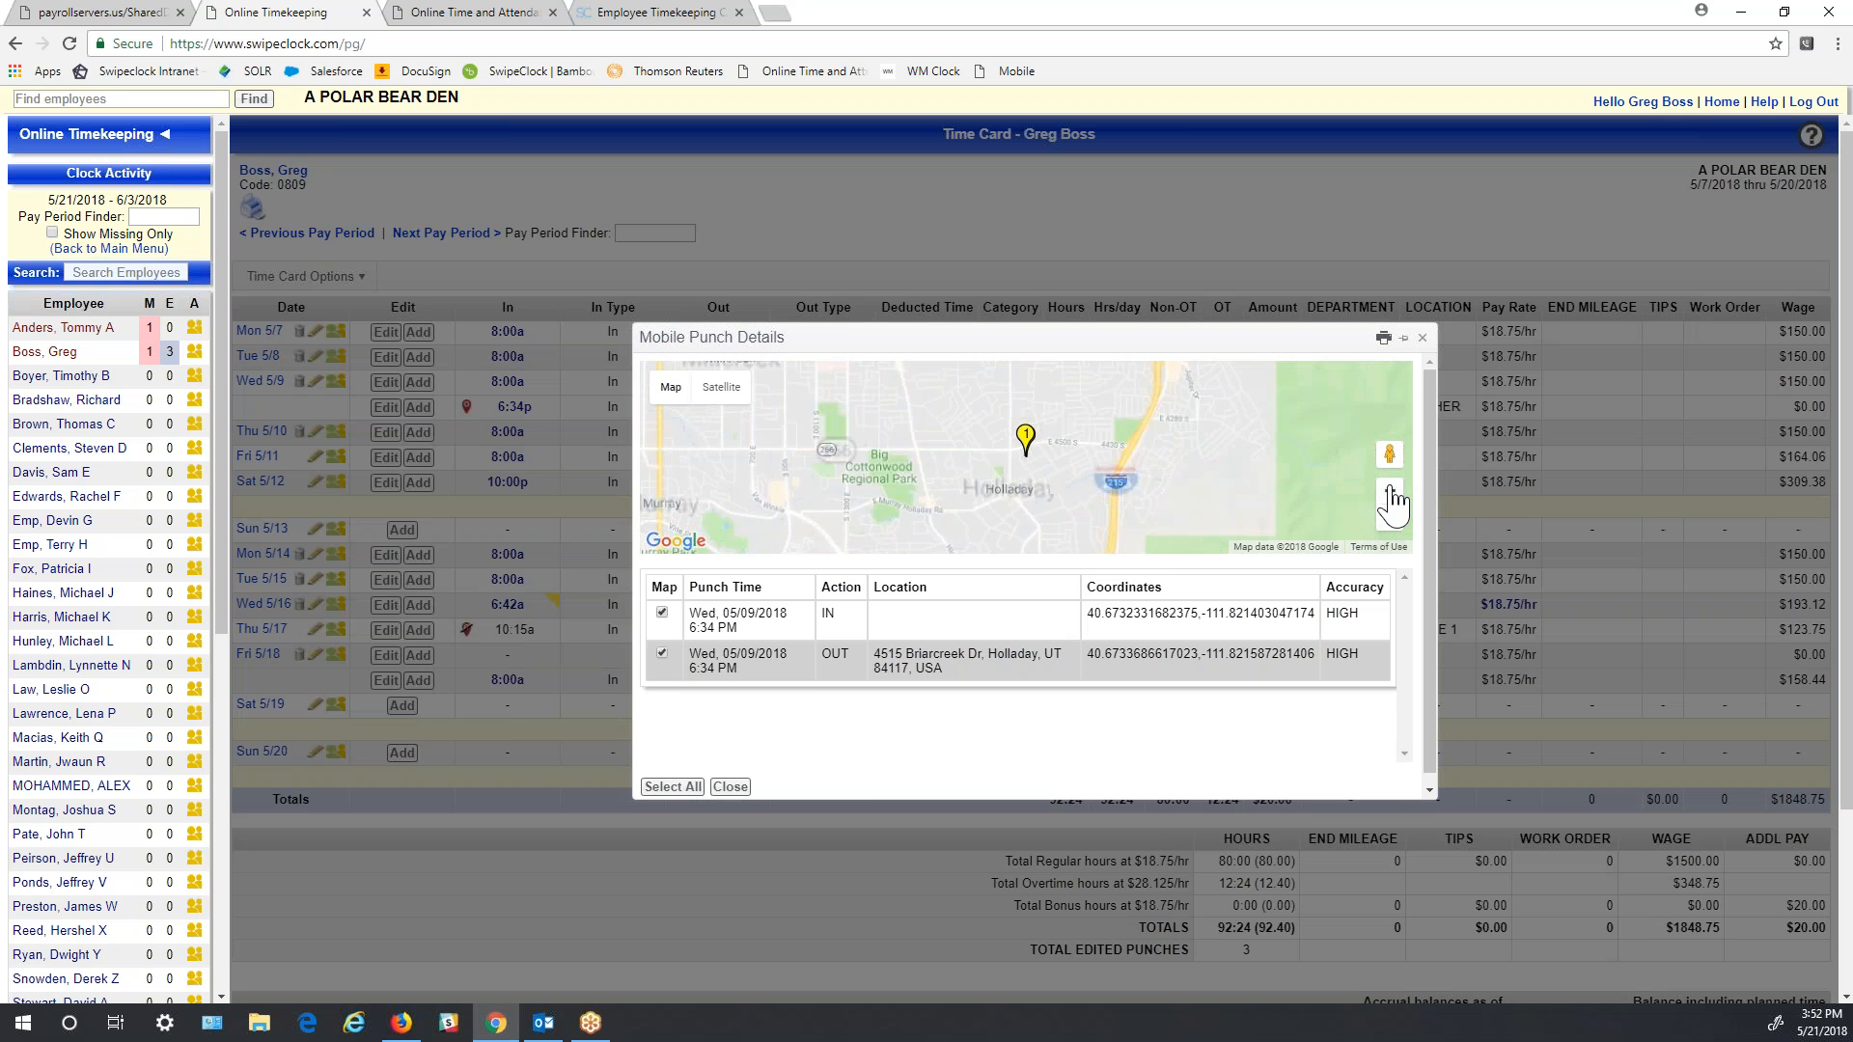
left_click(1390, 491)
left_click(1390, 491)
left_click(1390, 492)
left_click(1390, 491)
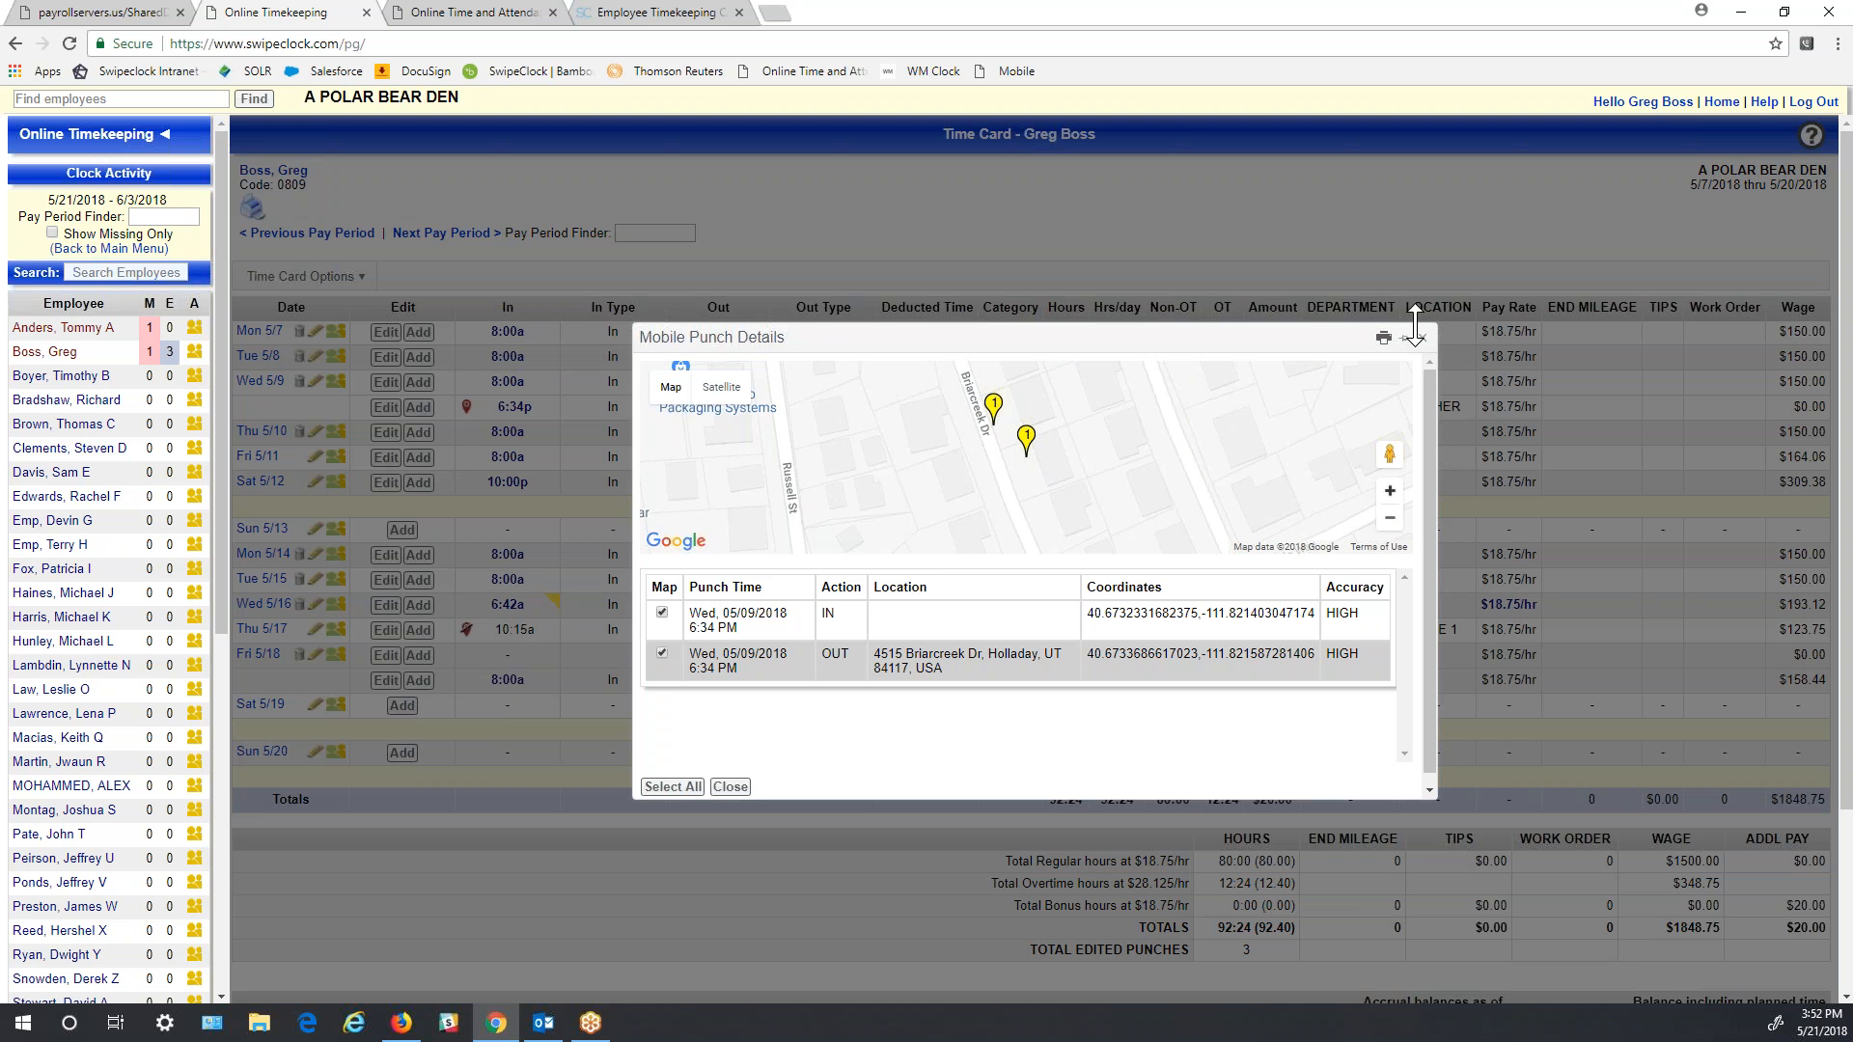
left_click(1391, 521)
left_click(1390, 521)
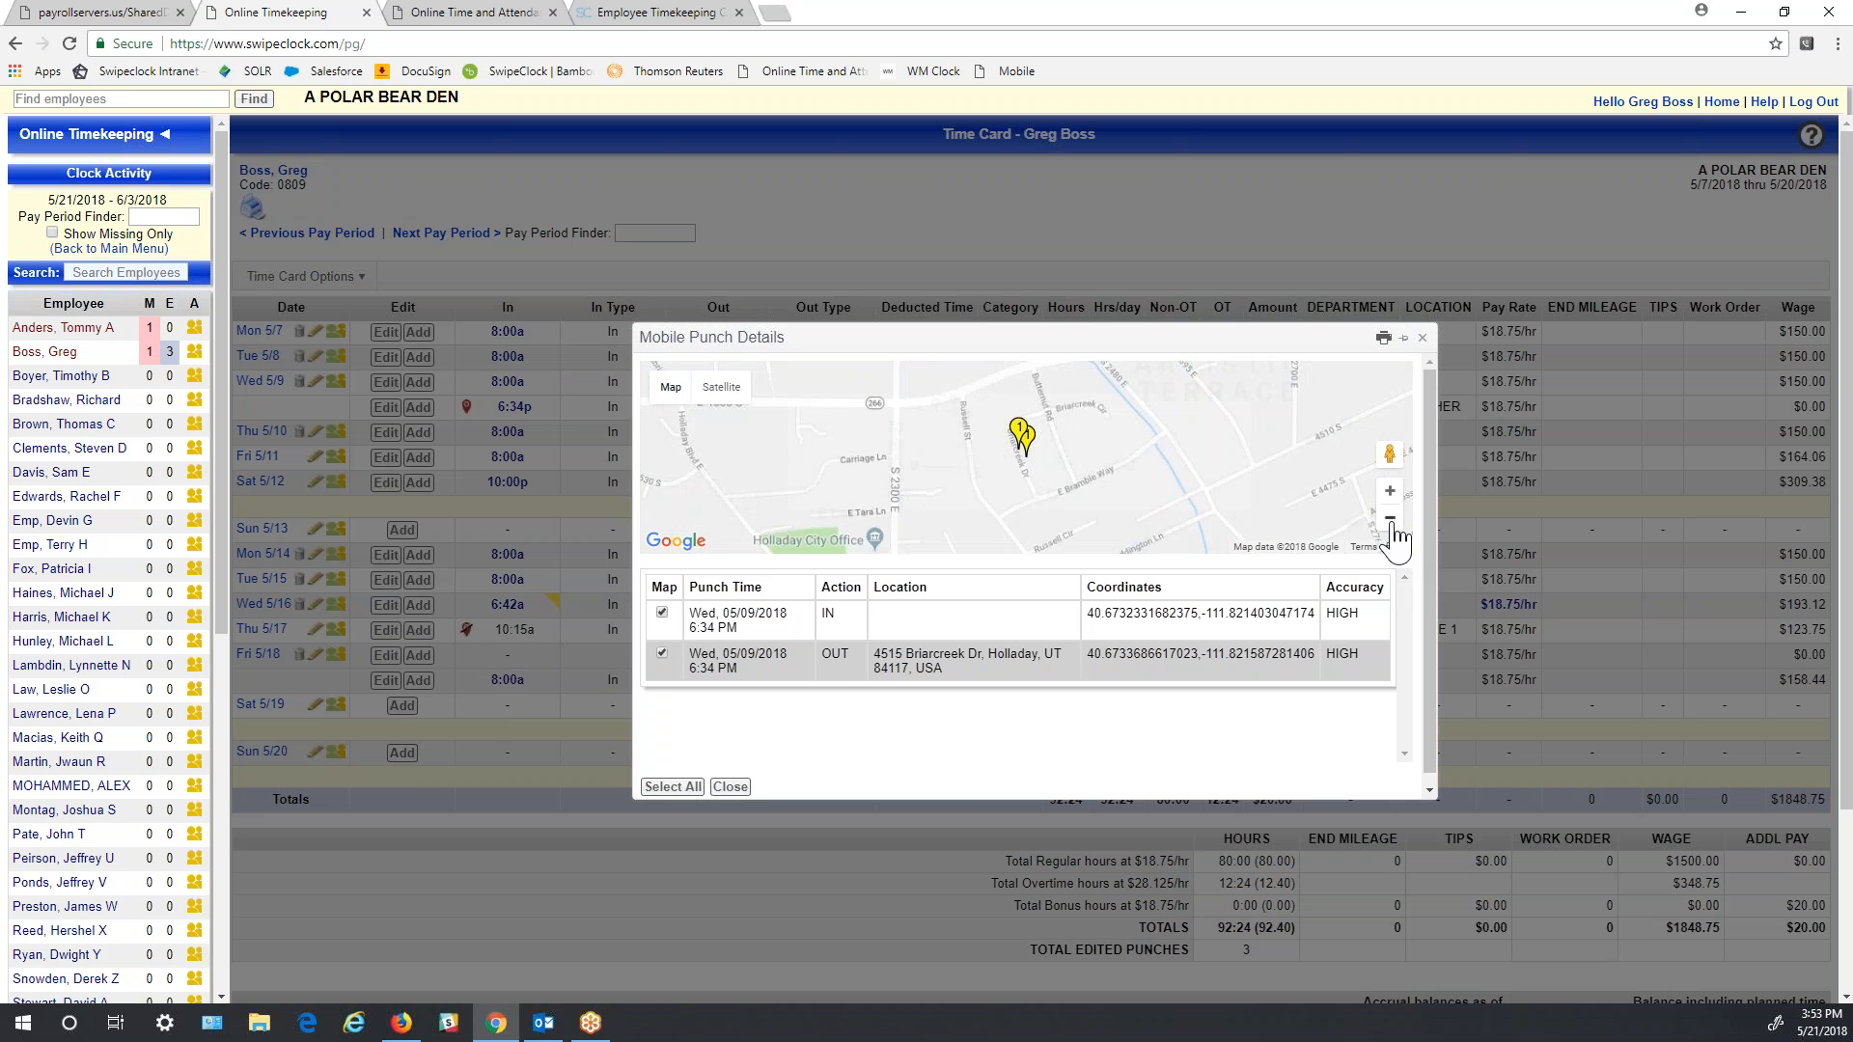
left_click(1390, 521)
left_click(1391, 521)
left_click(1391, 522)
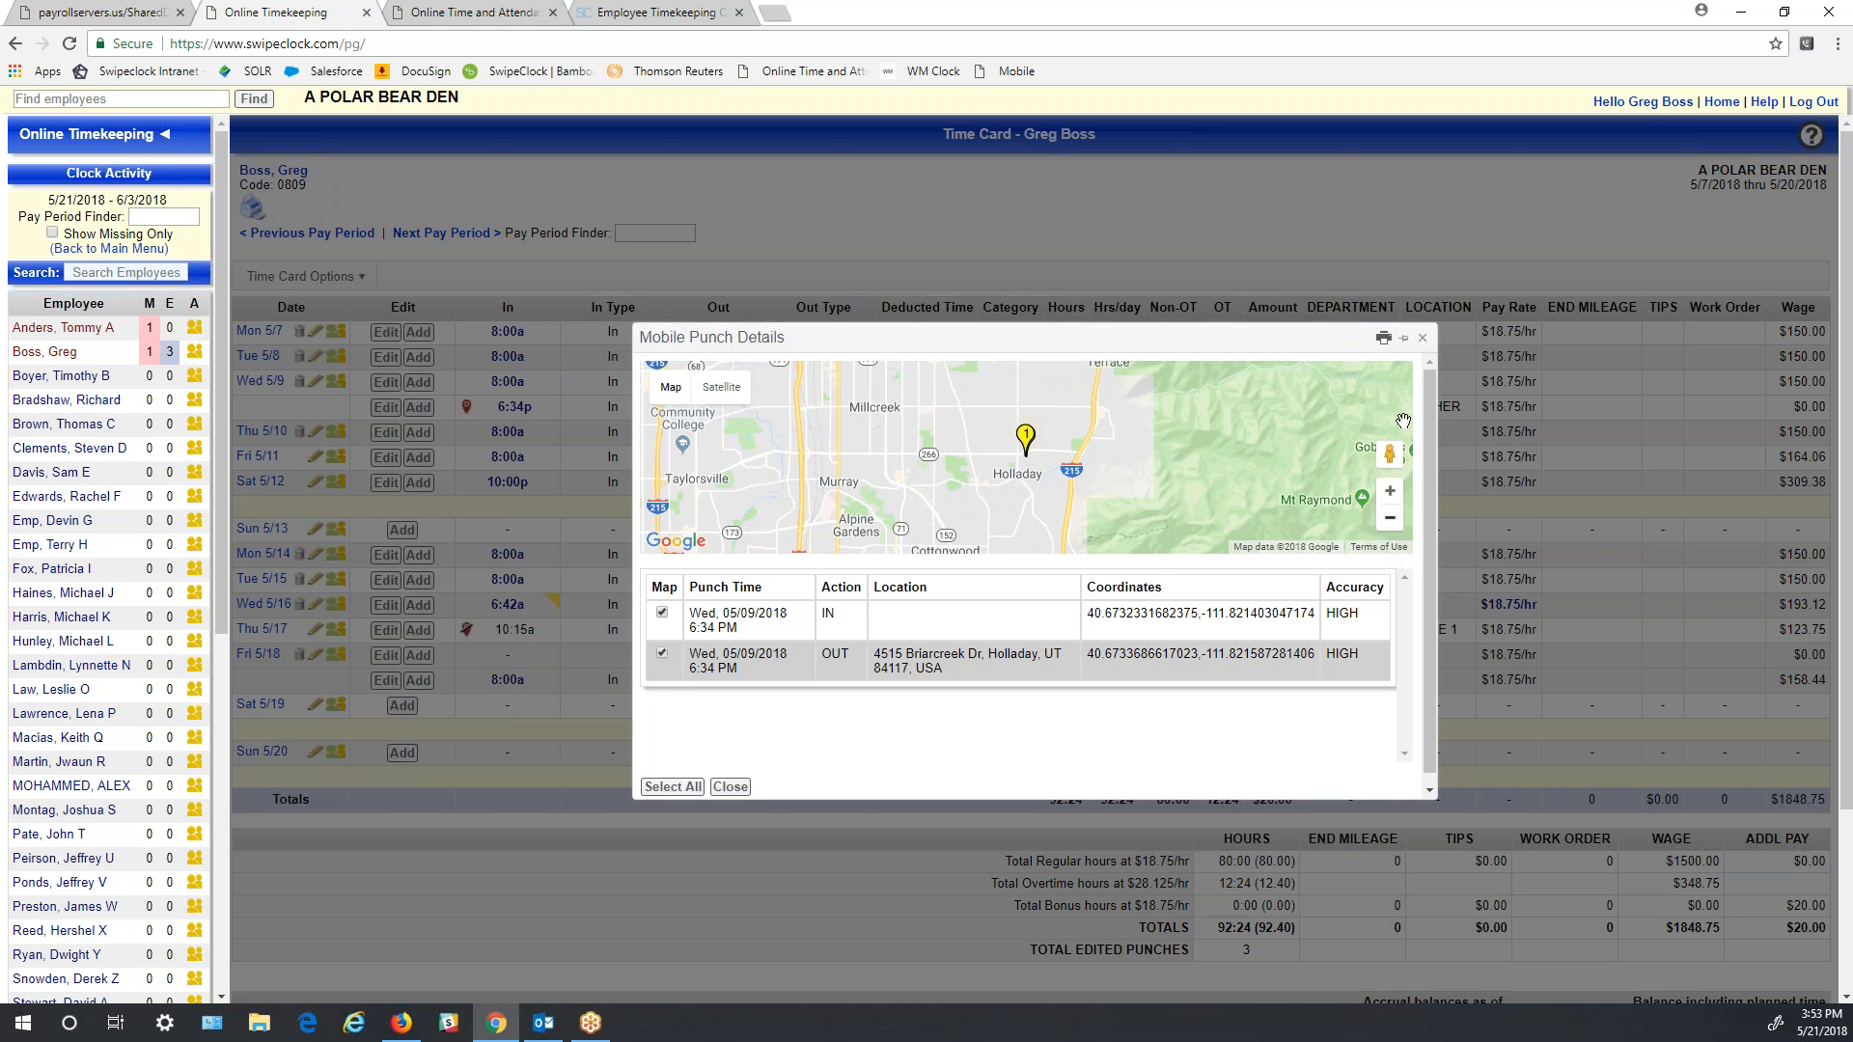
left_click(1422, 338)
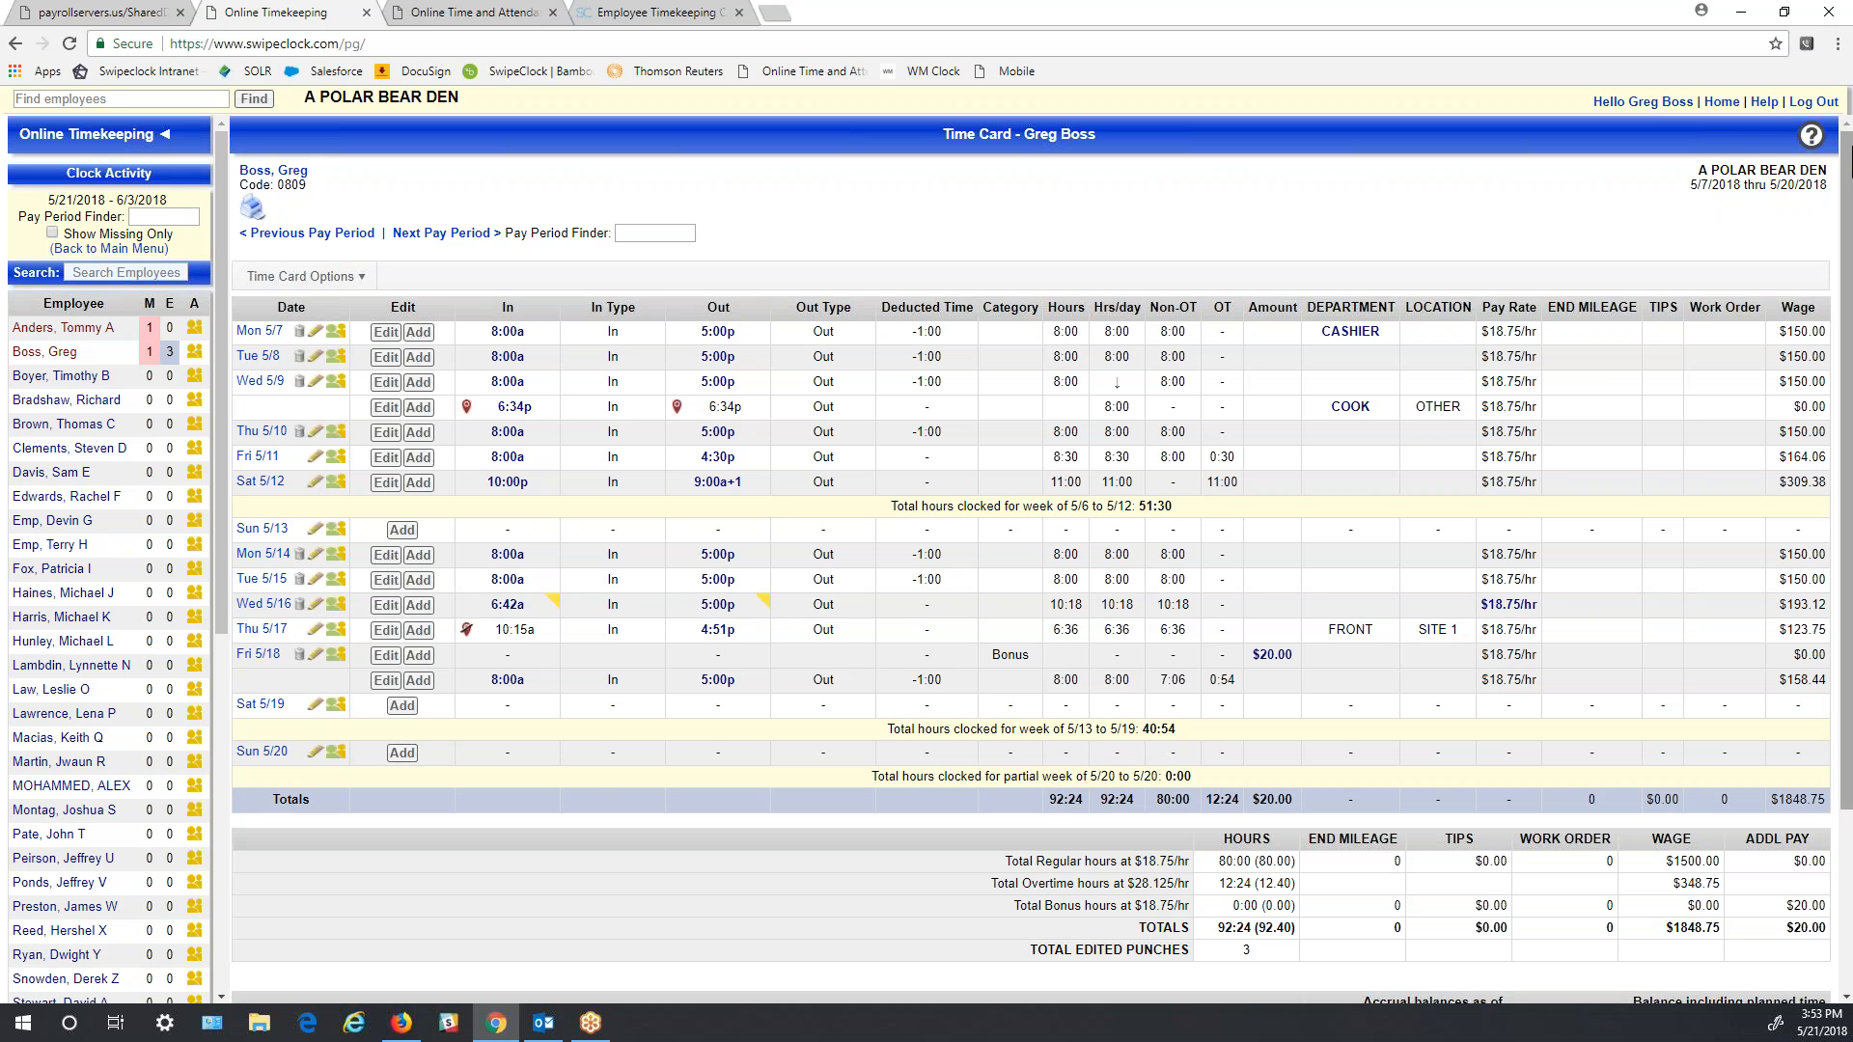
- From Home, open Time Off Requests and approve the first pending request, for Friday, May 18, 2018
left_click(1719, 103)
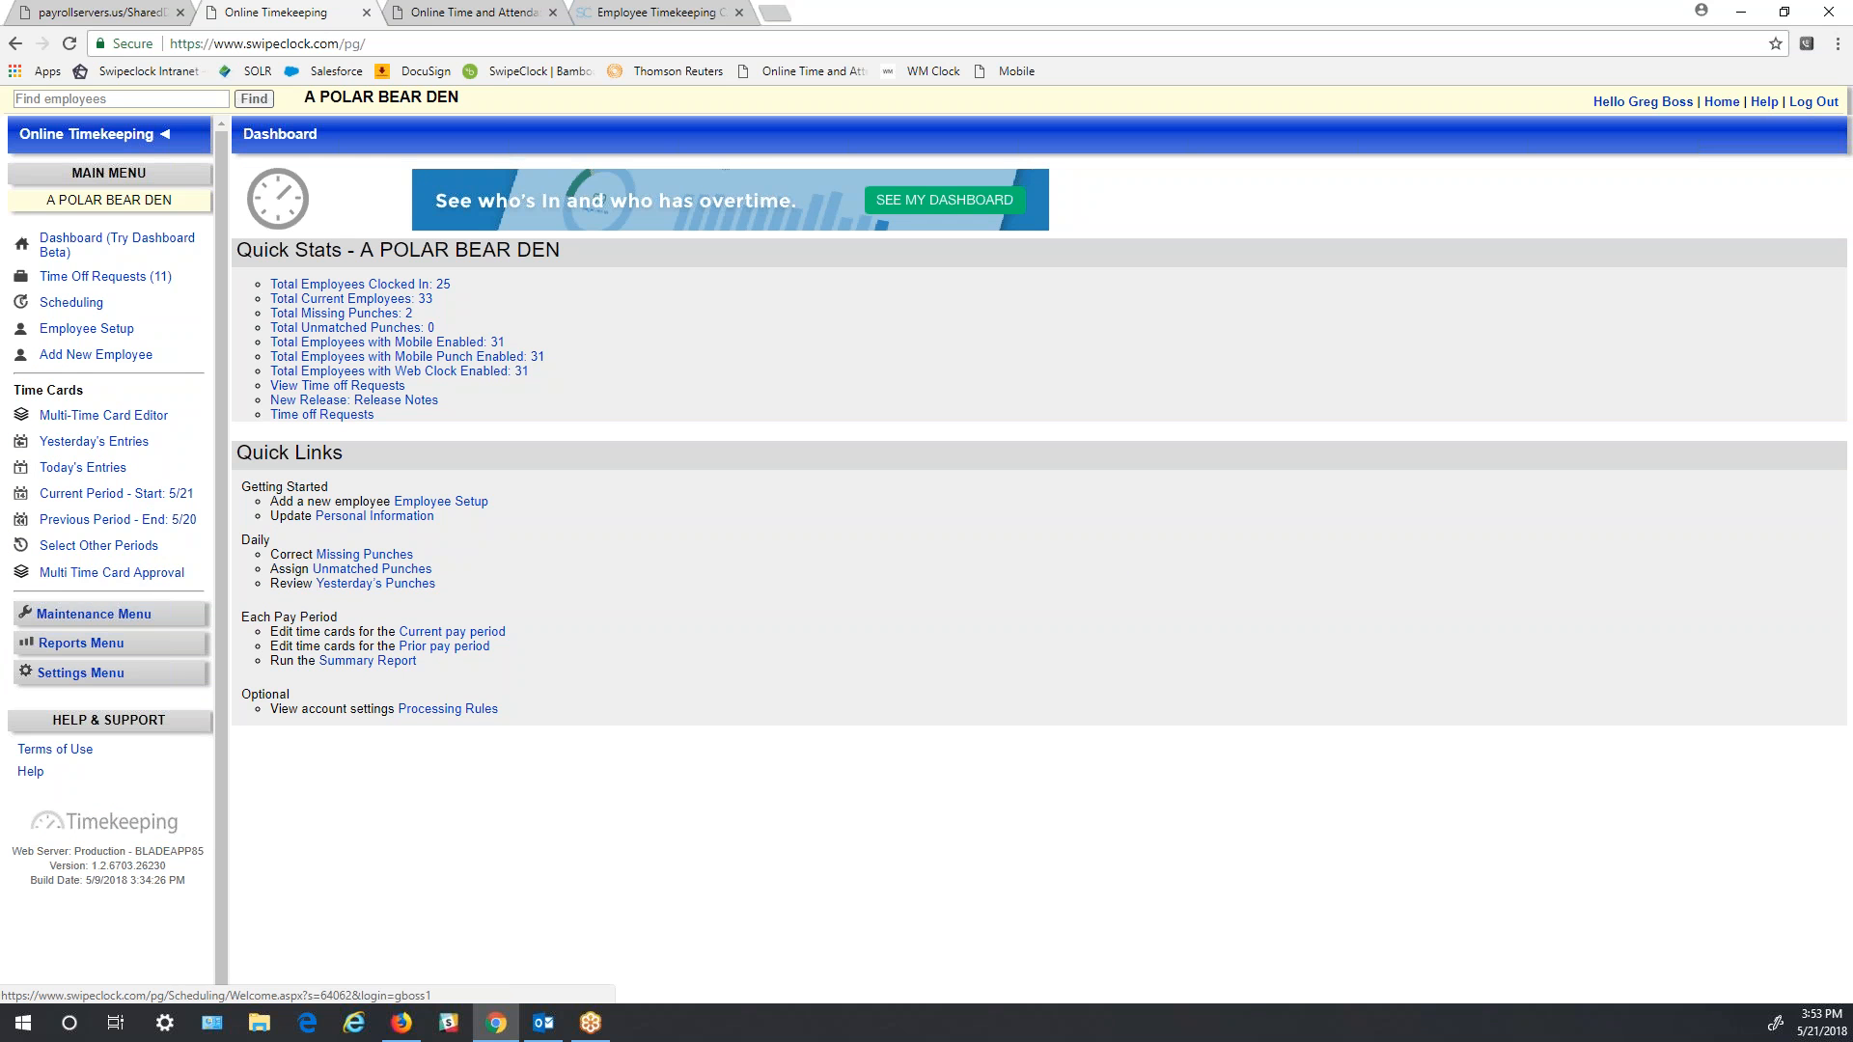
left_click(103, 278)
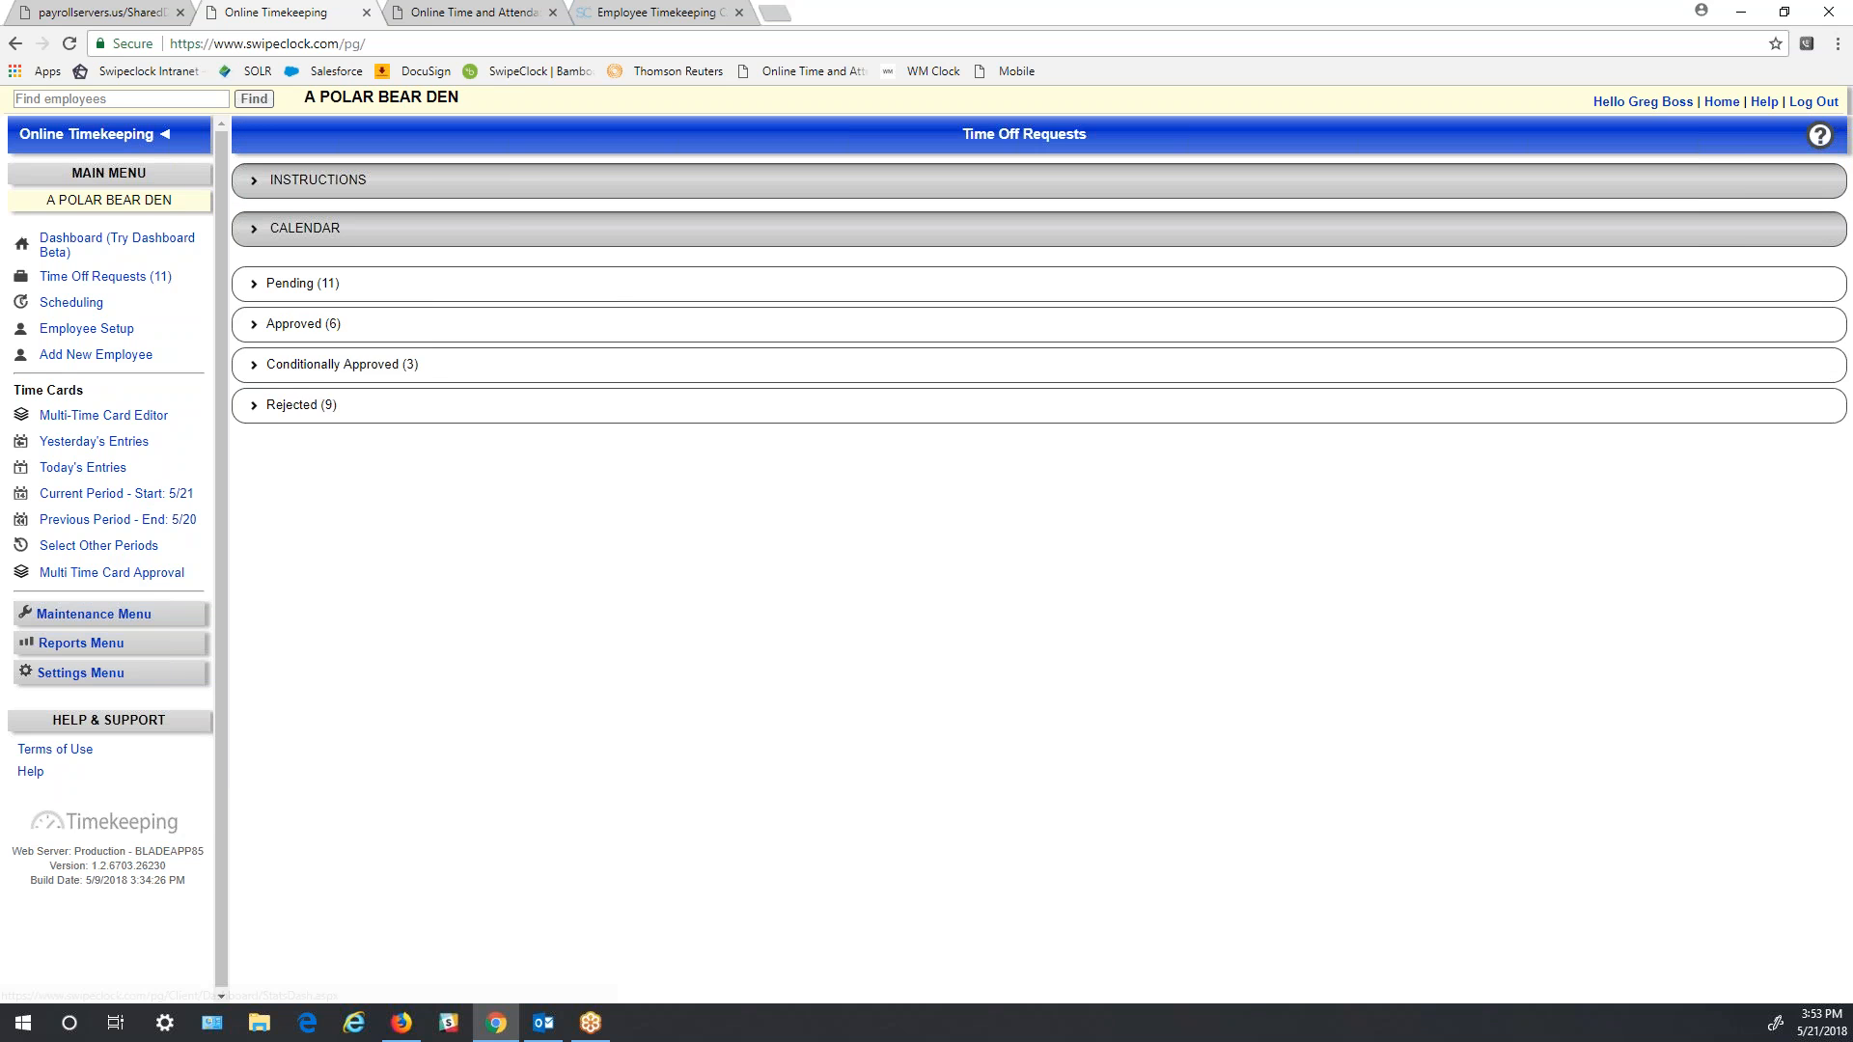
left_click(257, 181)
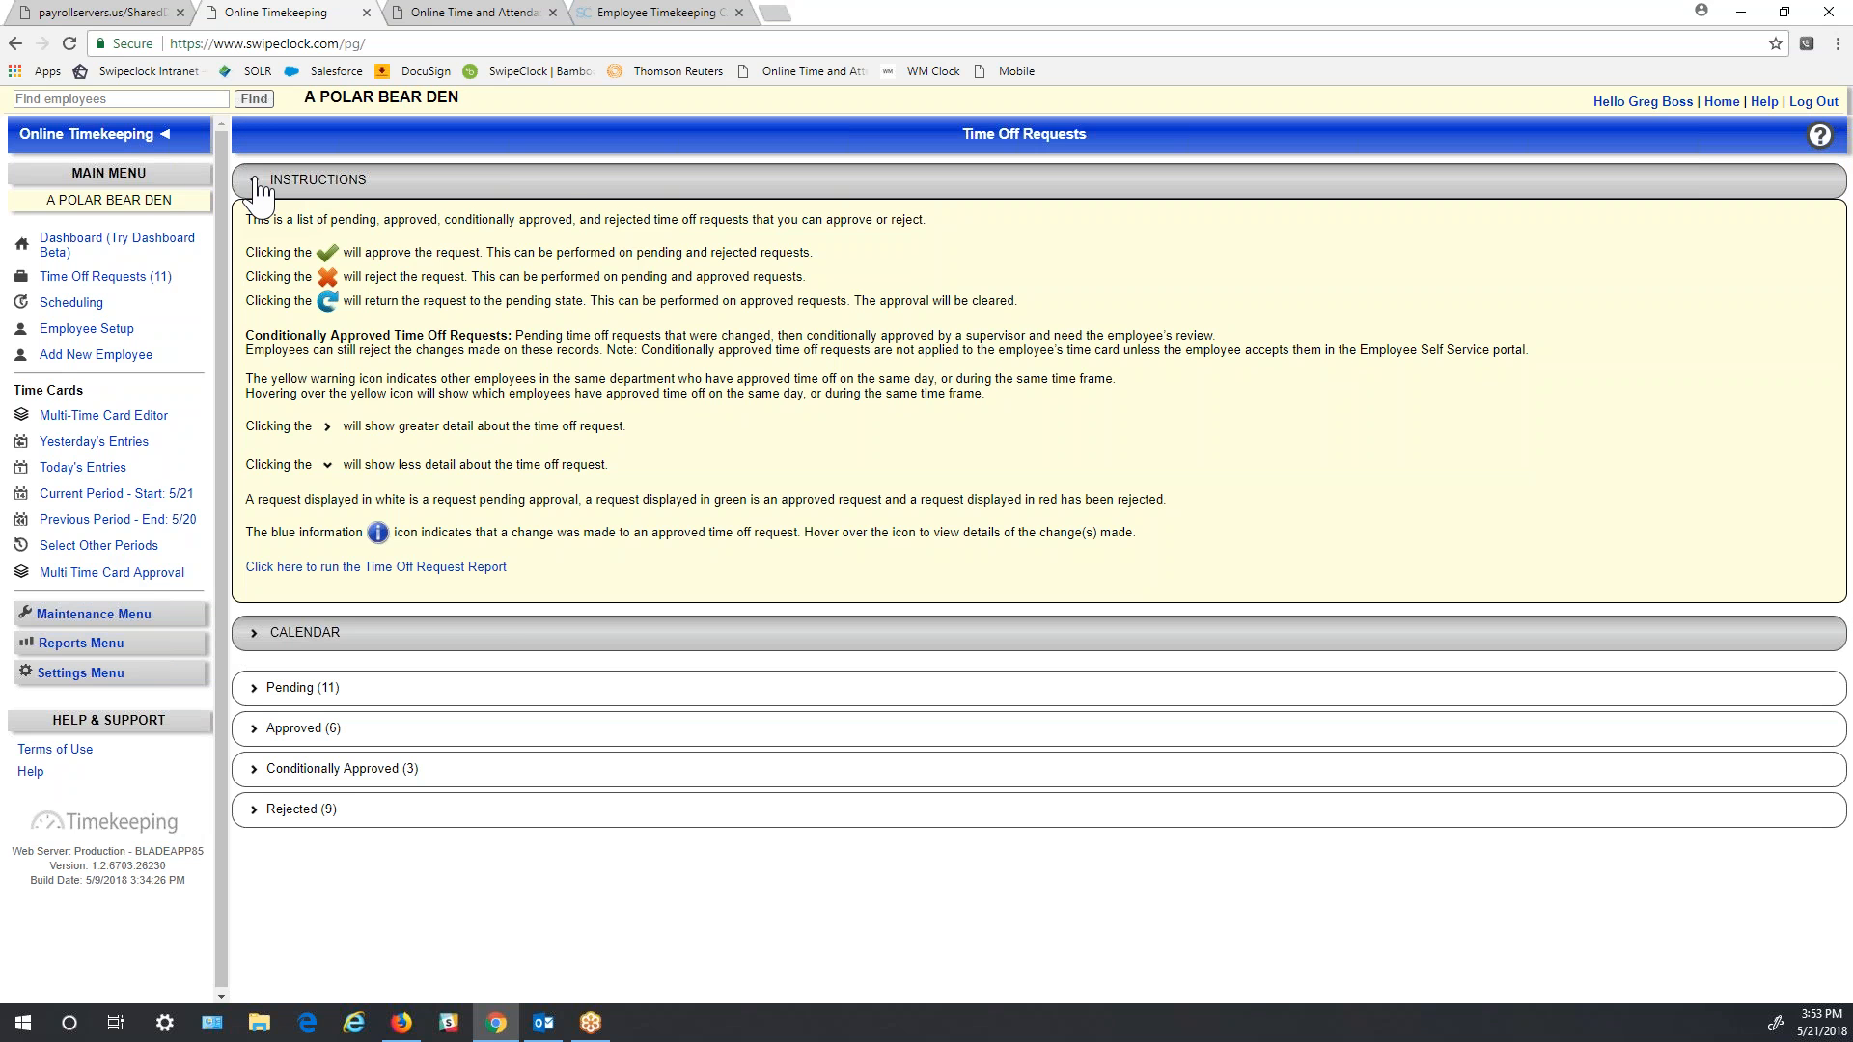
left_click(257, 184)
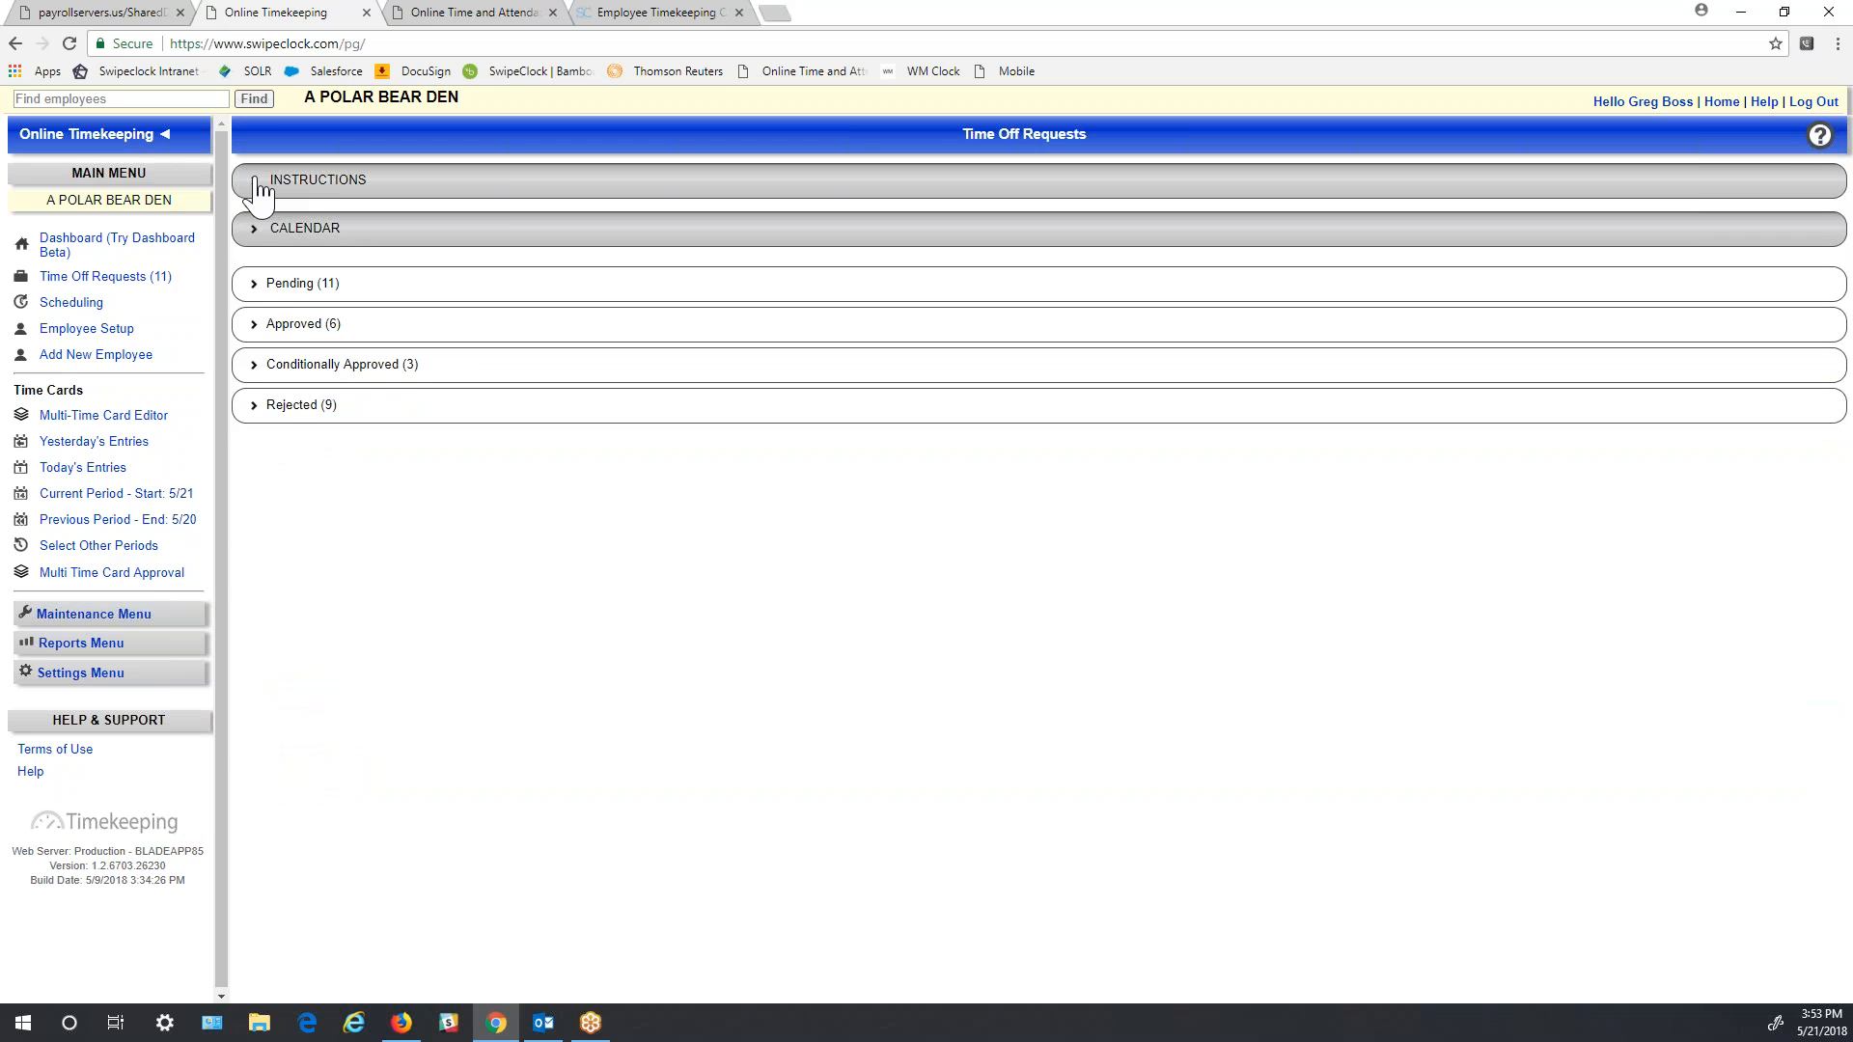
left_click(256, 287)
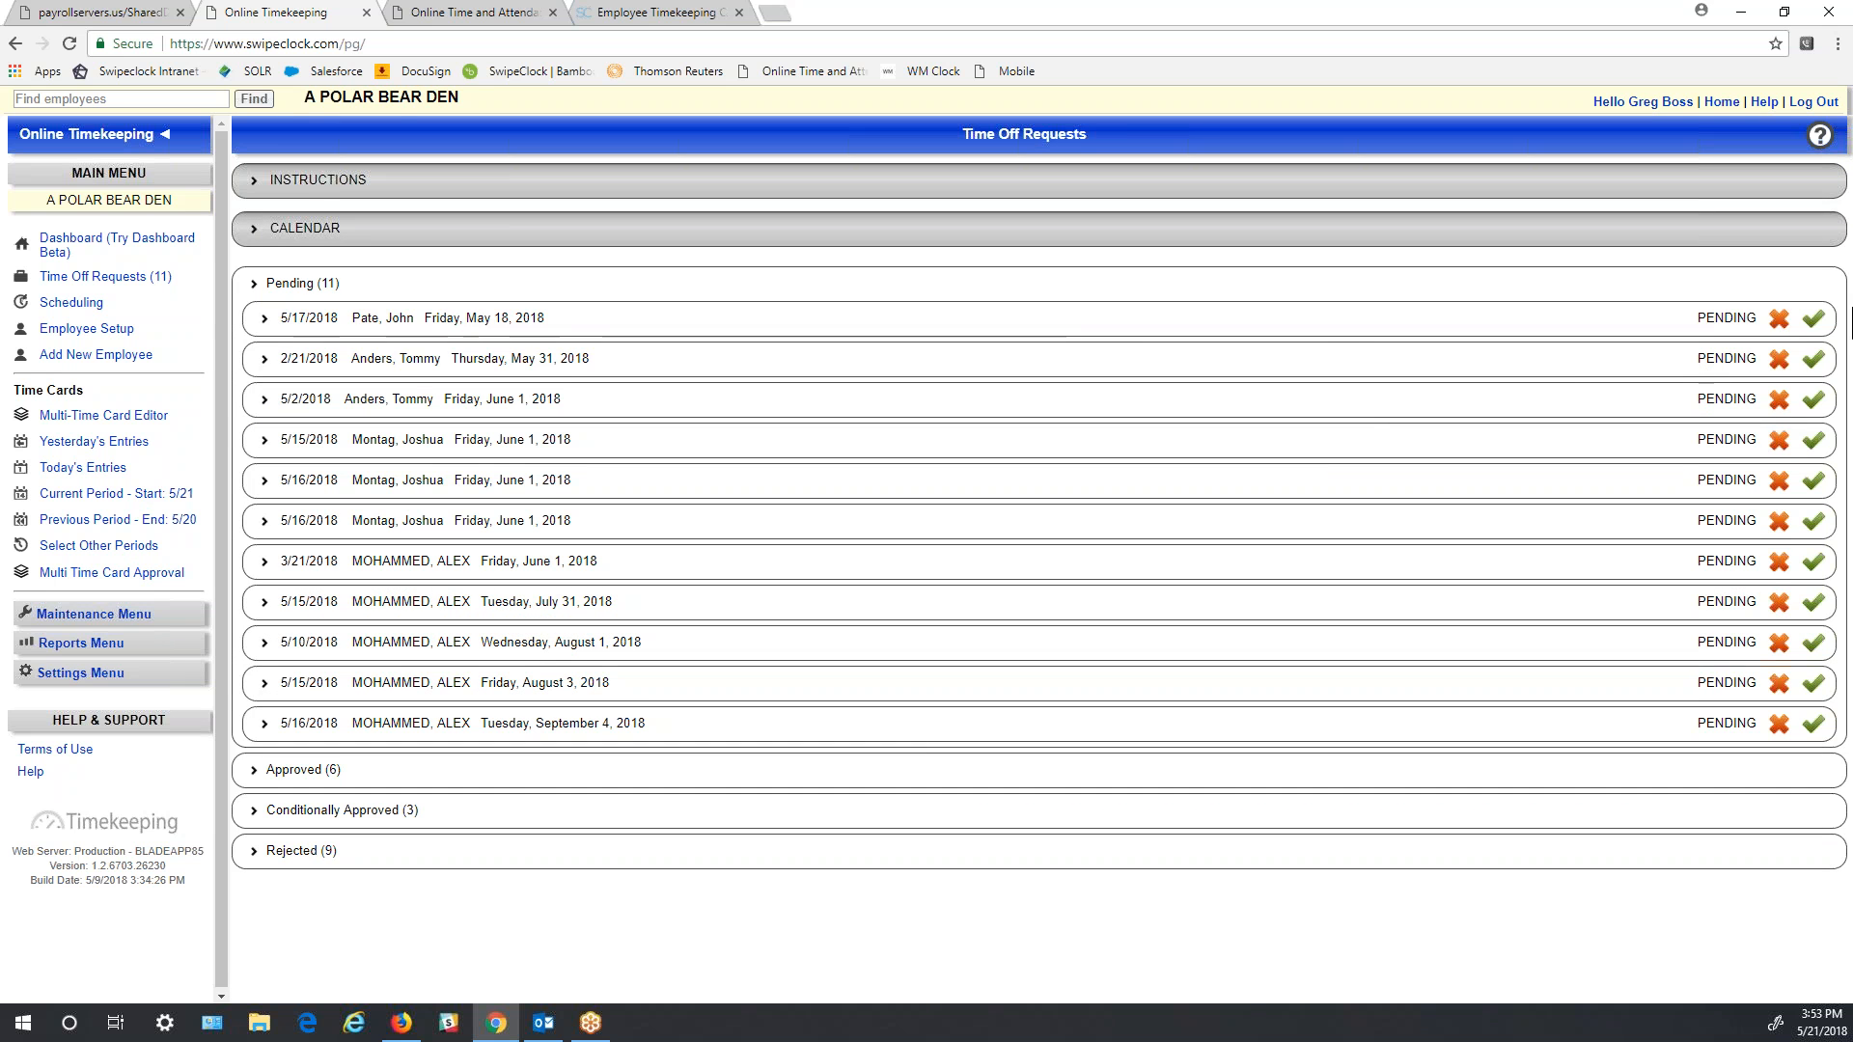
left_click(1814, 320)
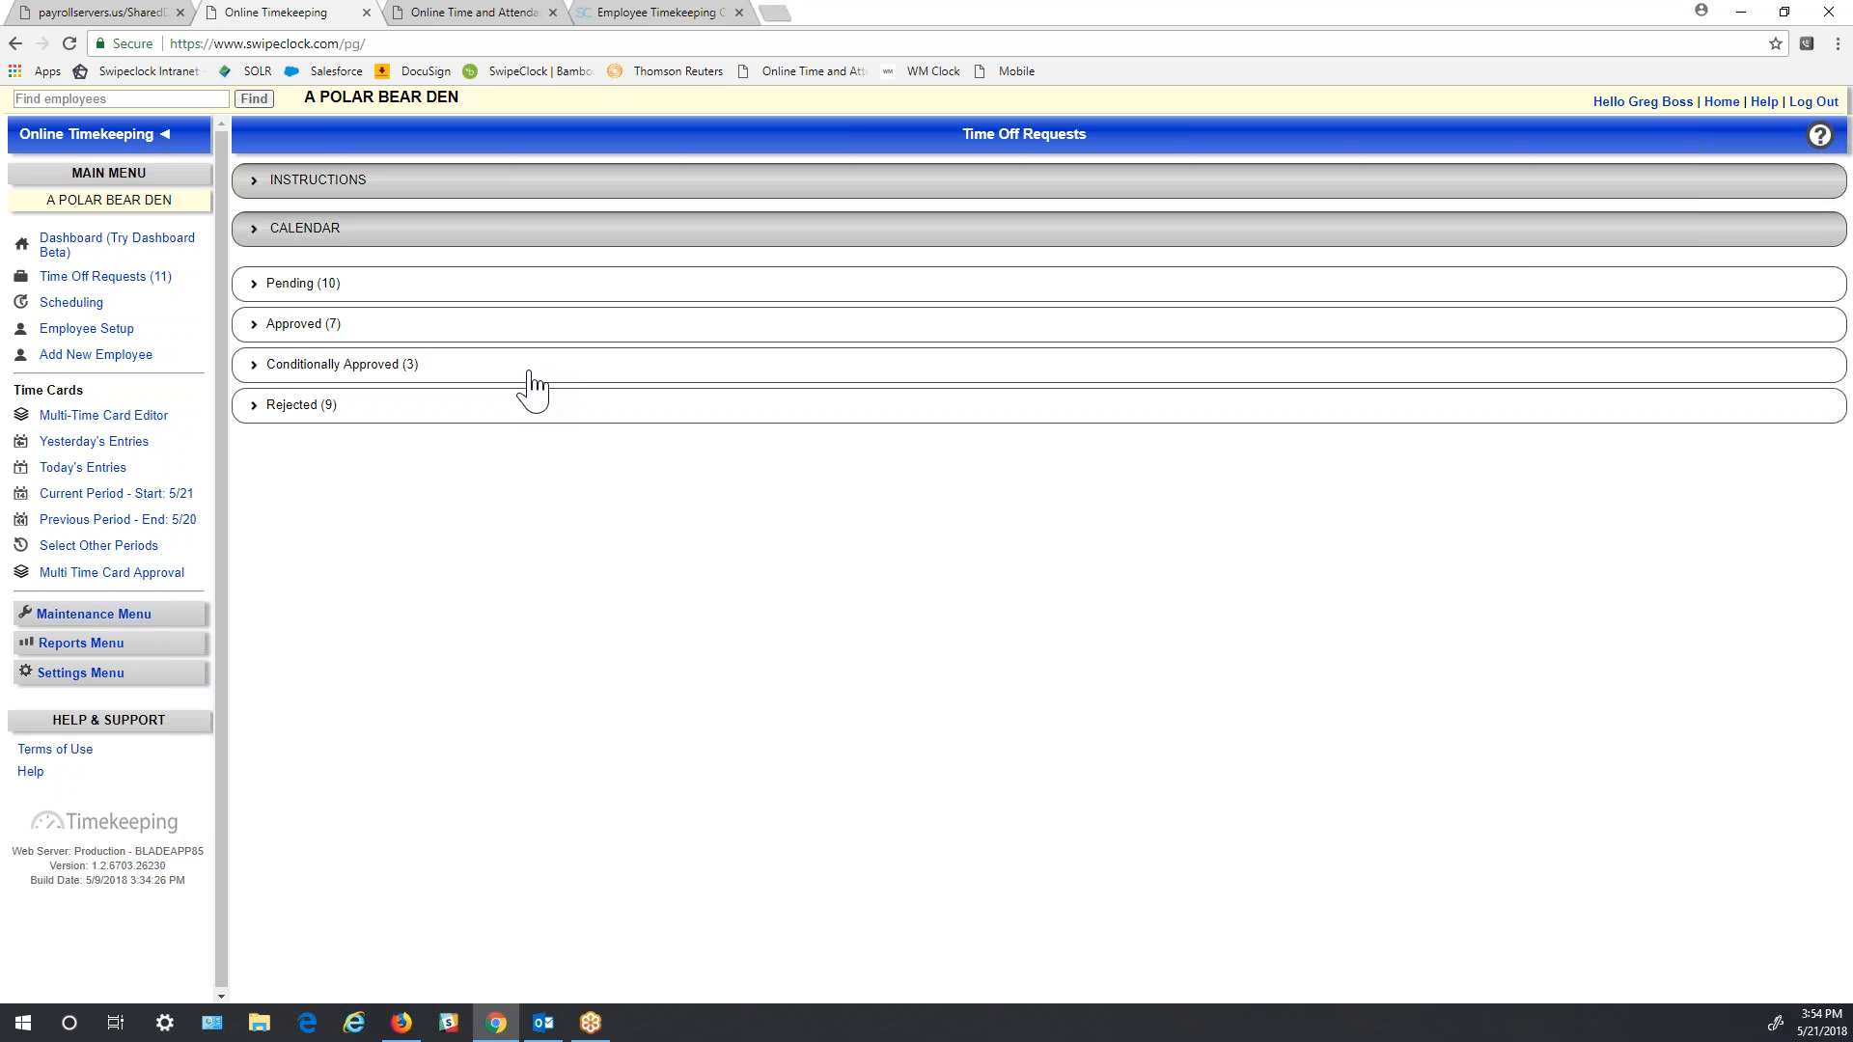
left_click(77, 644)
left_click_drag(223, 652, 236, 830)
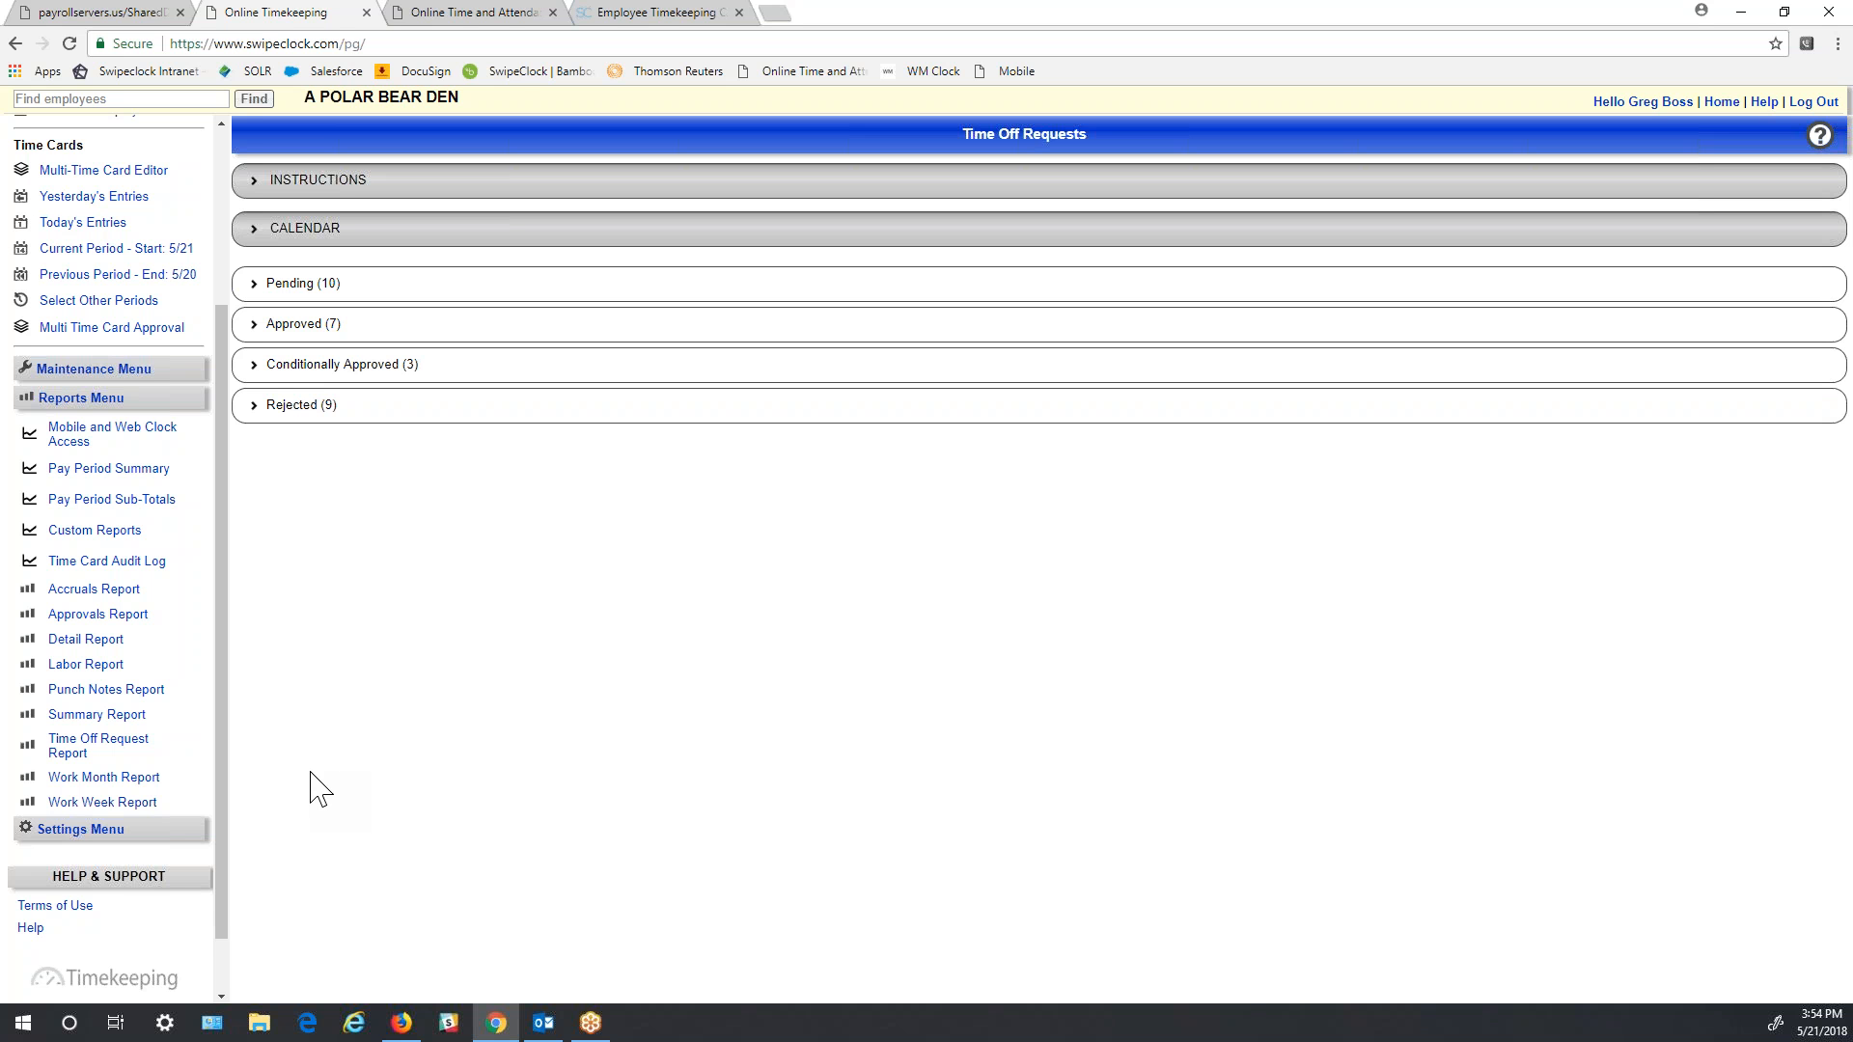
- Run the 5/7/18–5/20/18 Summary Report with wages and dollar amounts, then open it as CSV in Excel
left_click(132, 719)
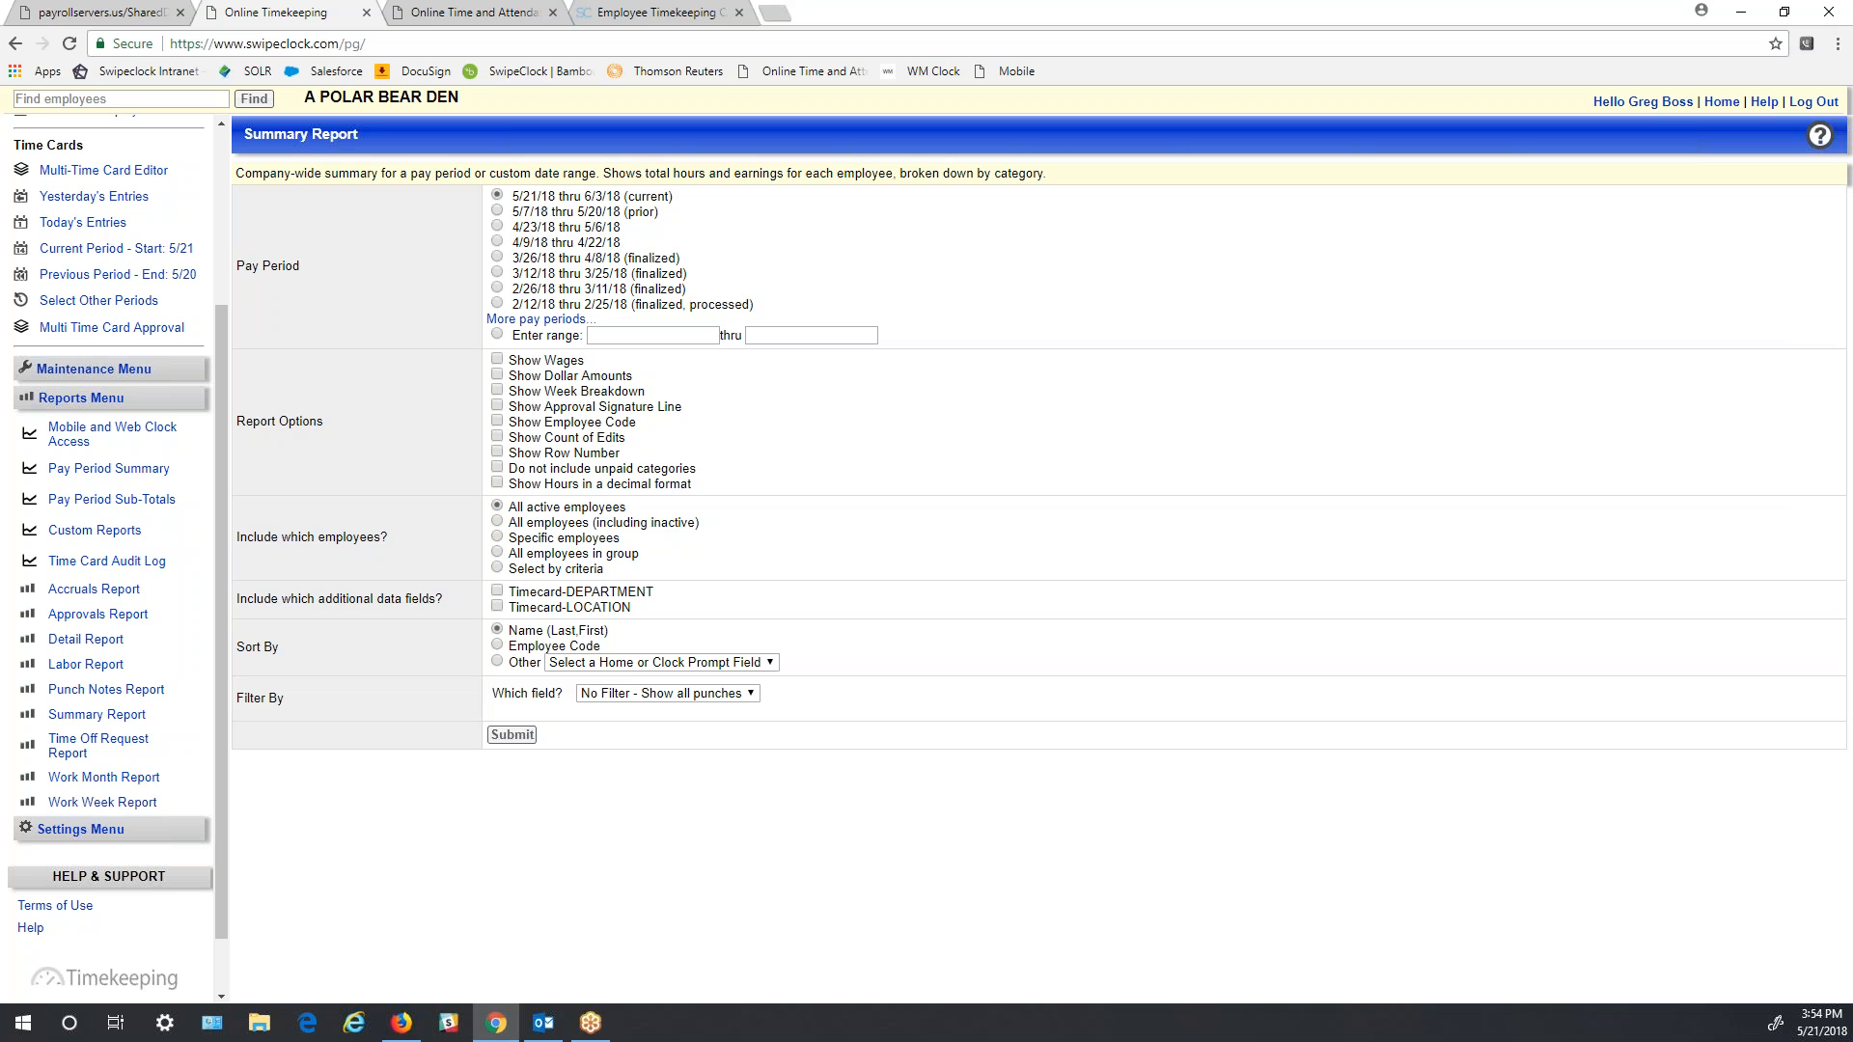
left_click(497, 211)
left_click(498, 359)
left_click(498, 376)
left_click(511, 736)
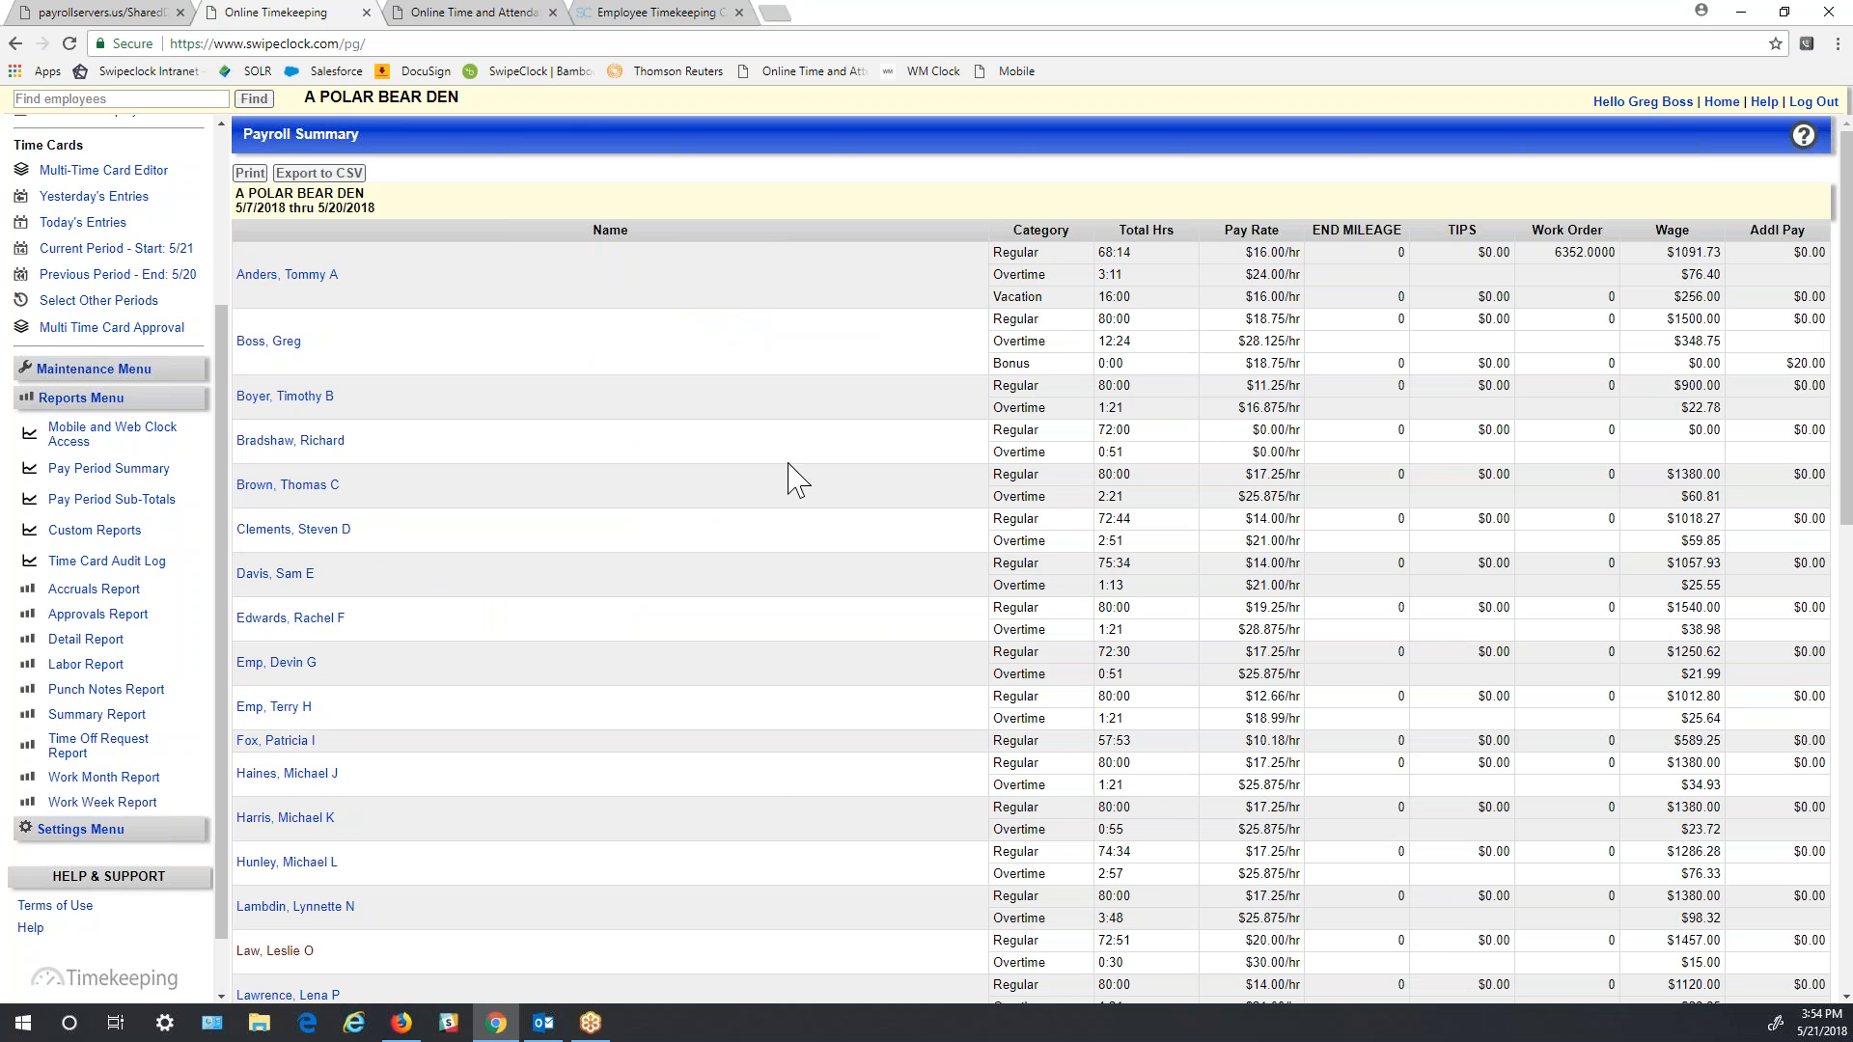
scroll(765, 795, "down", 1)
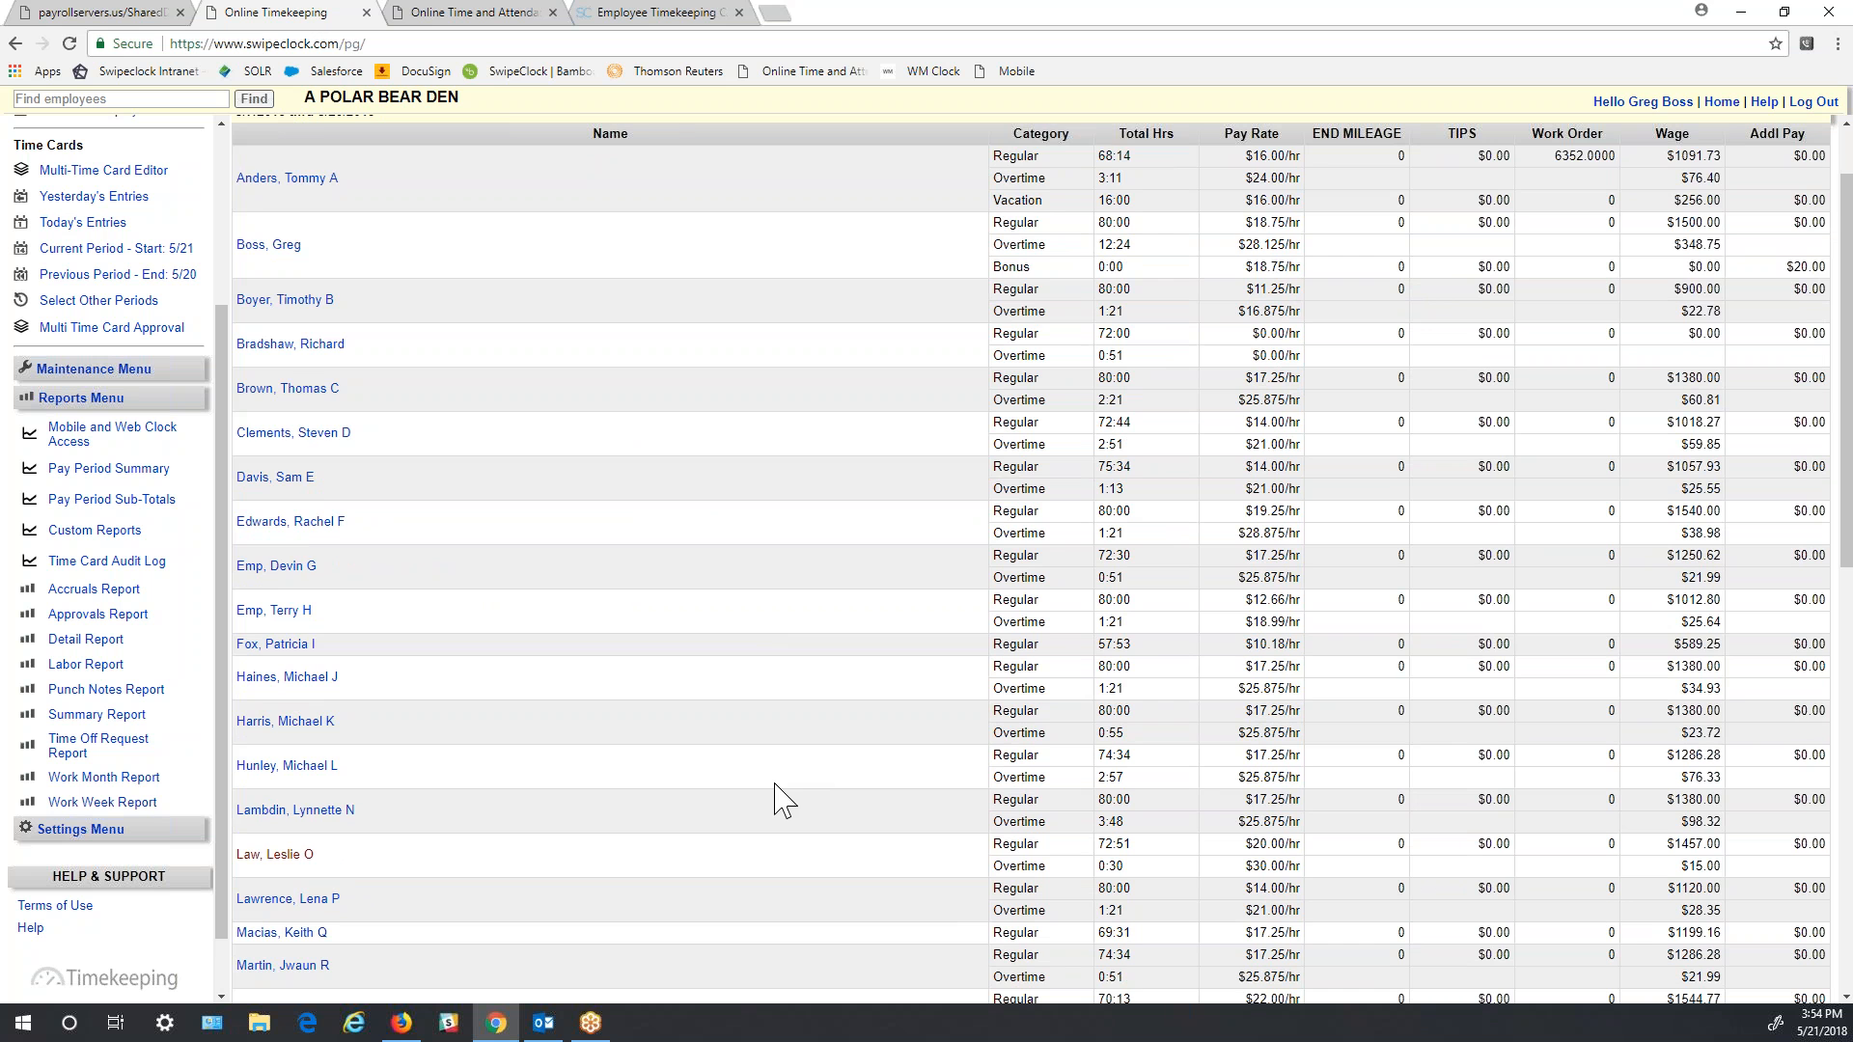
scroll(757, 731, "up", 1)
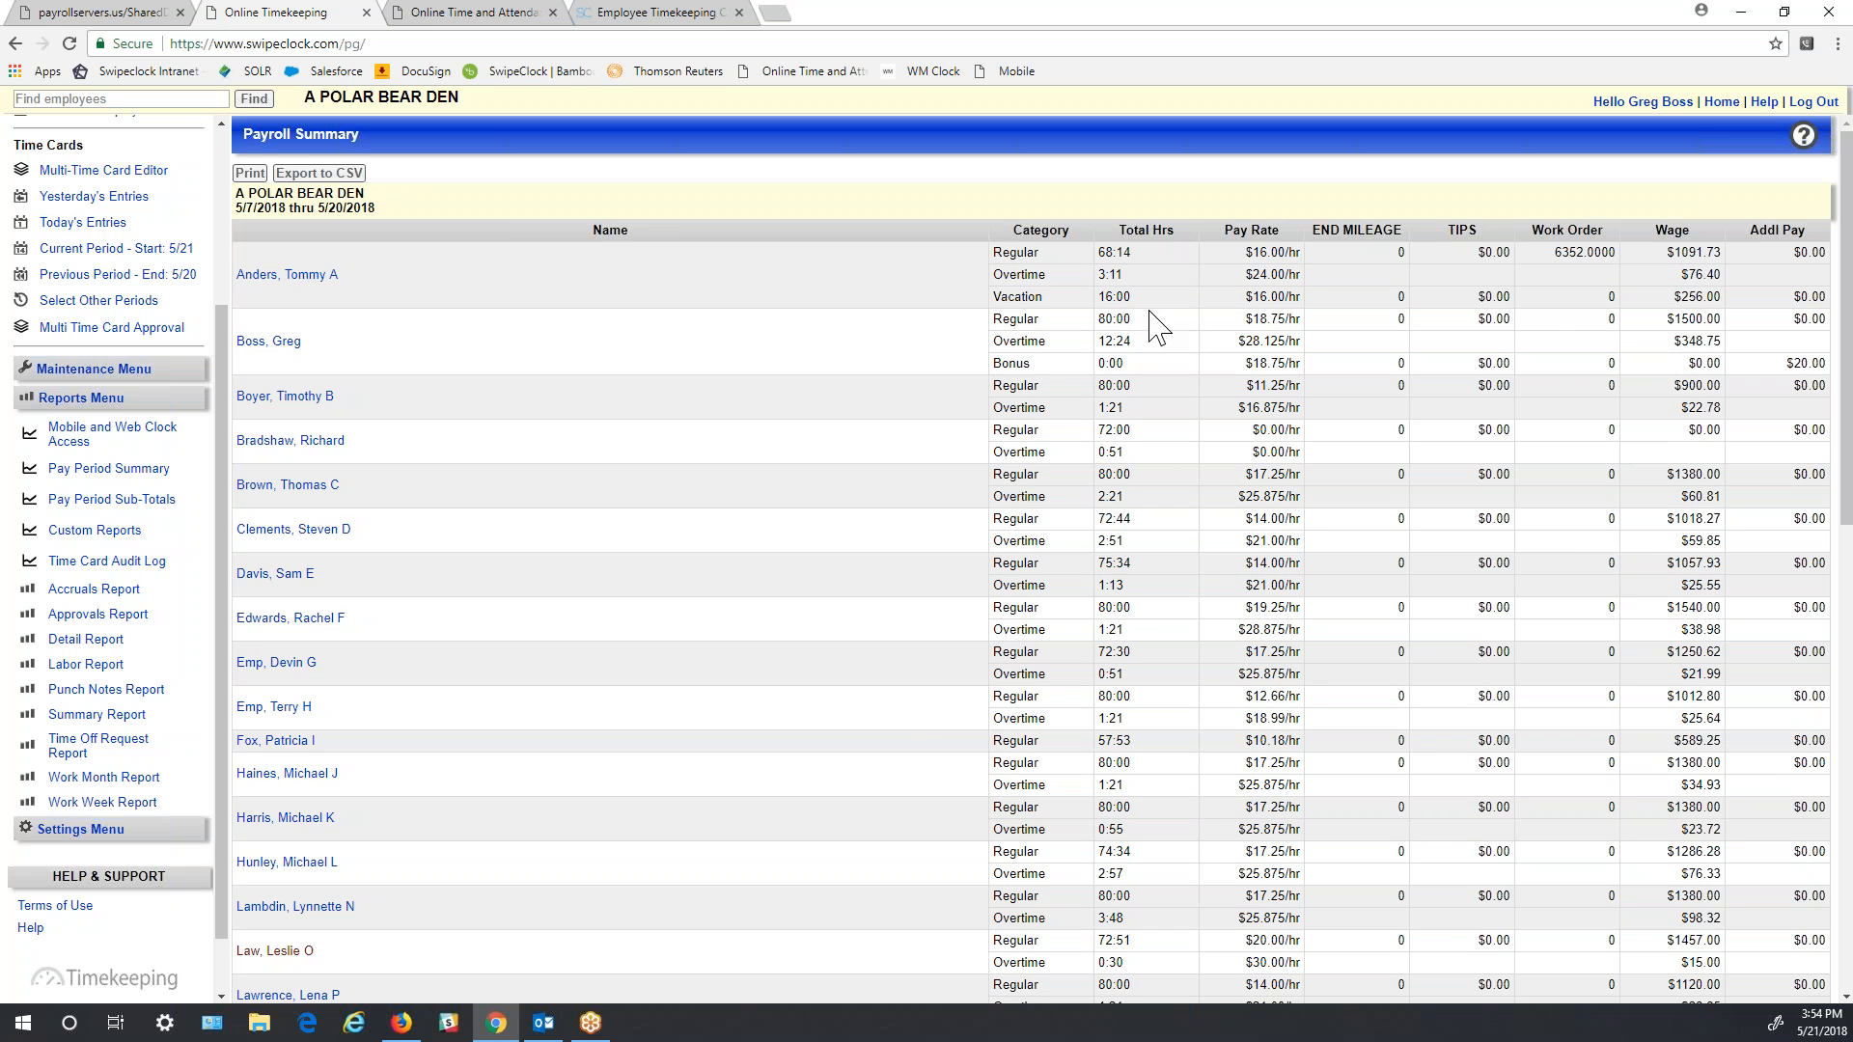
left_click(333, 177)
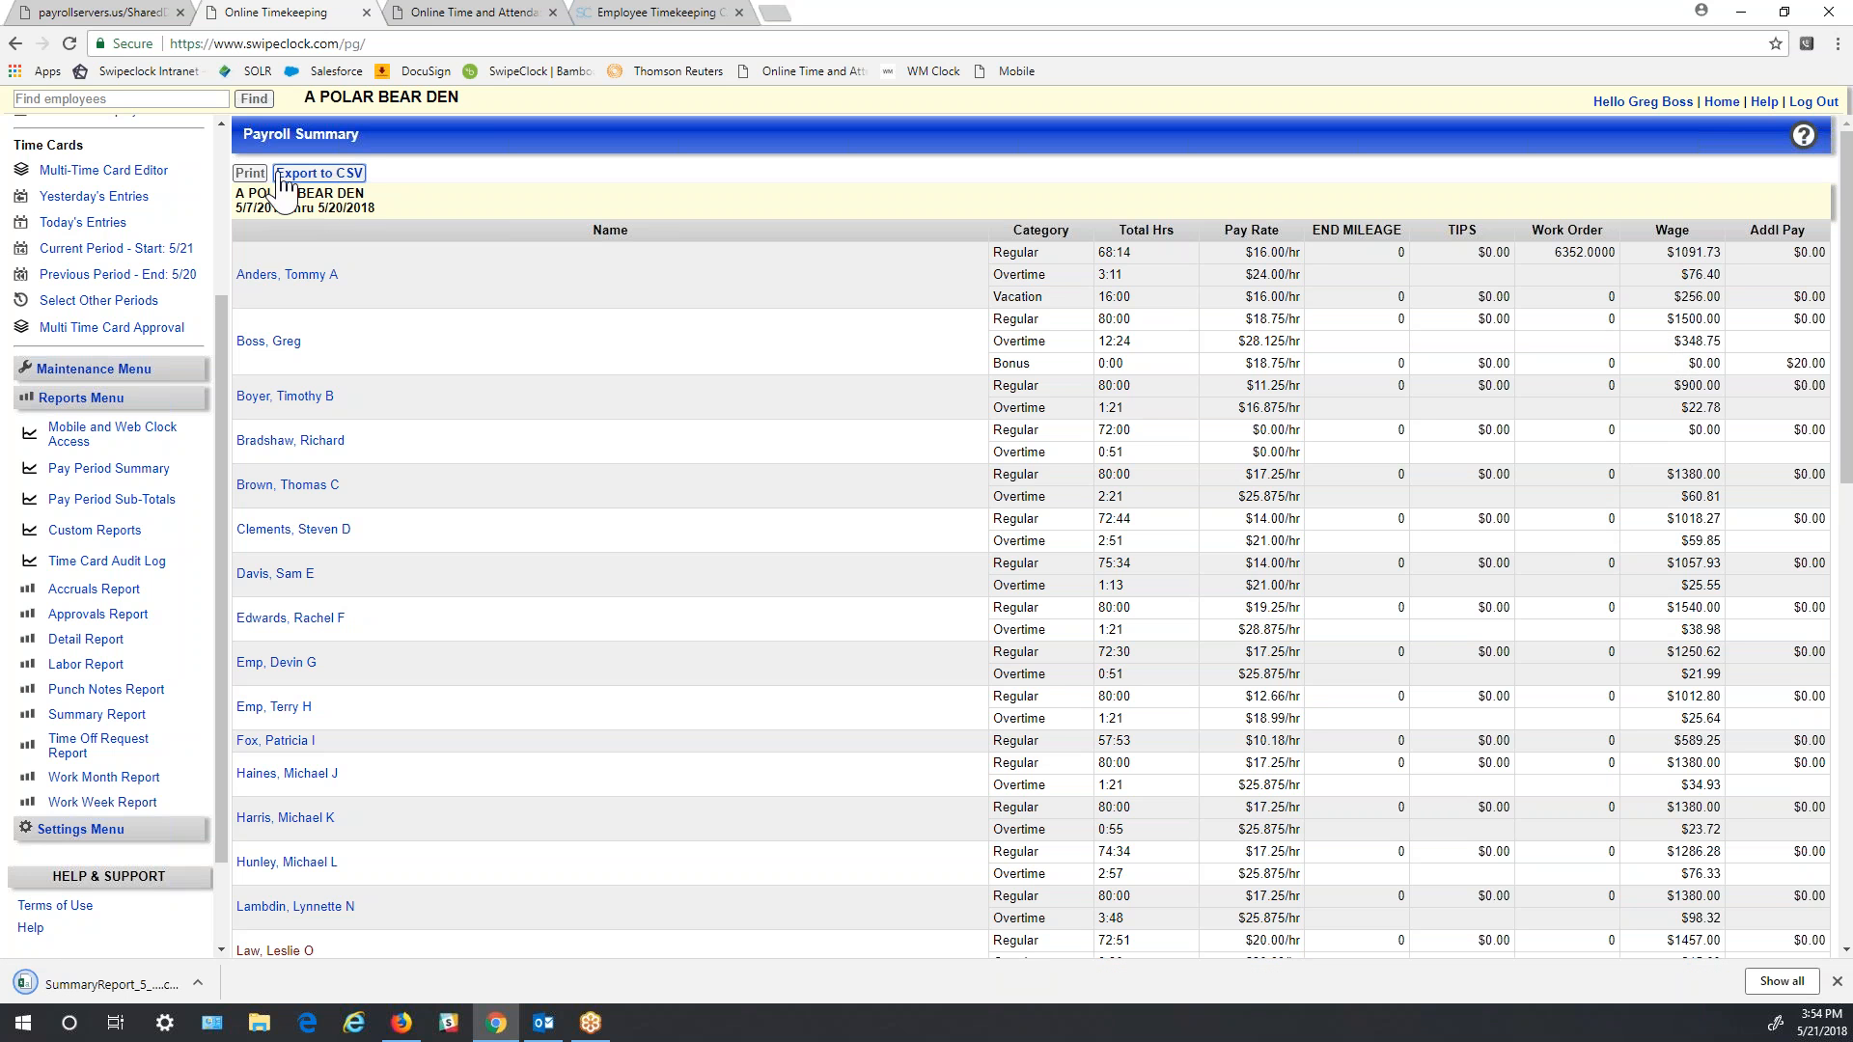
left_click(164, 983)
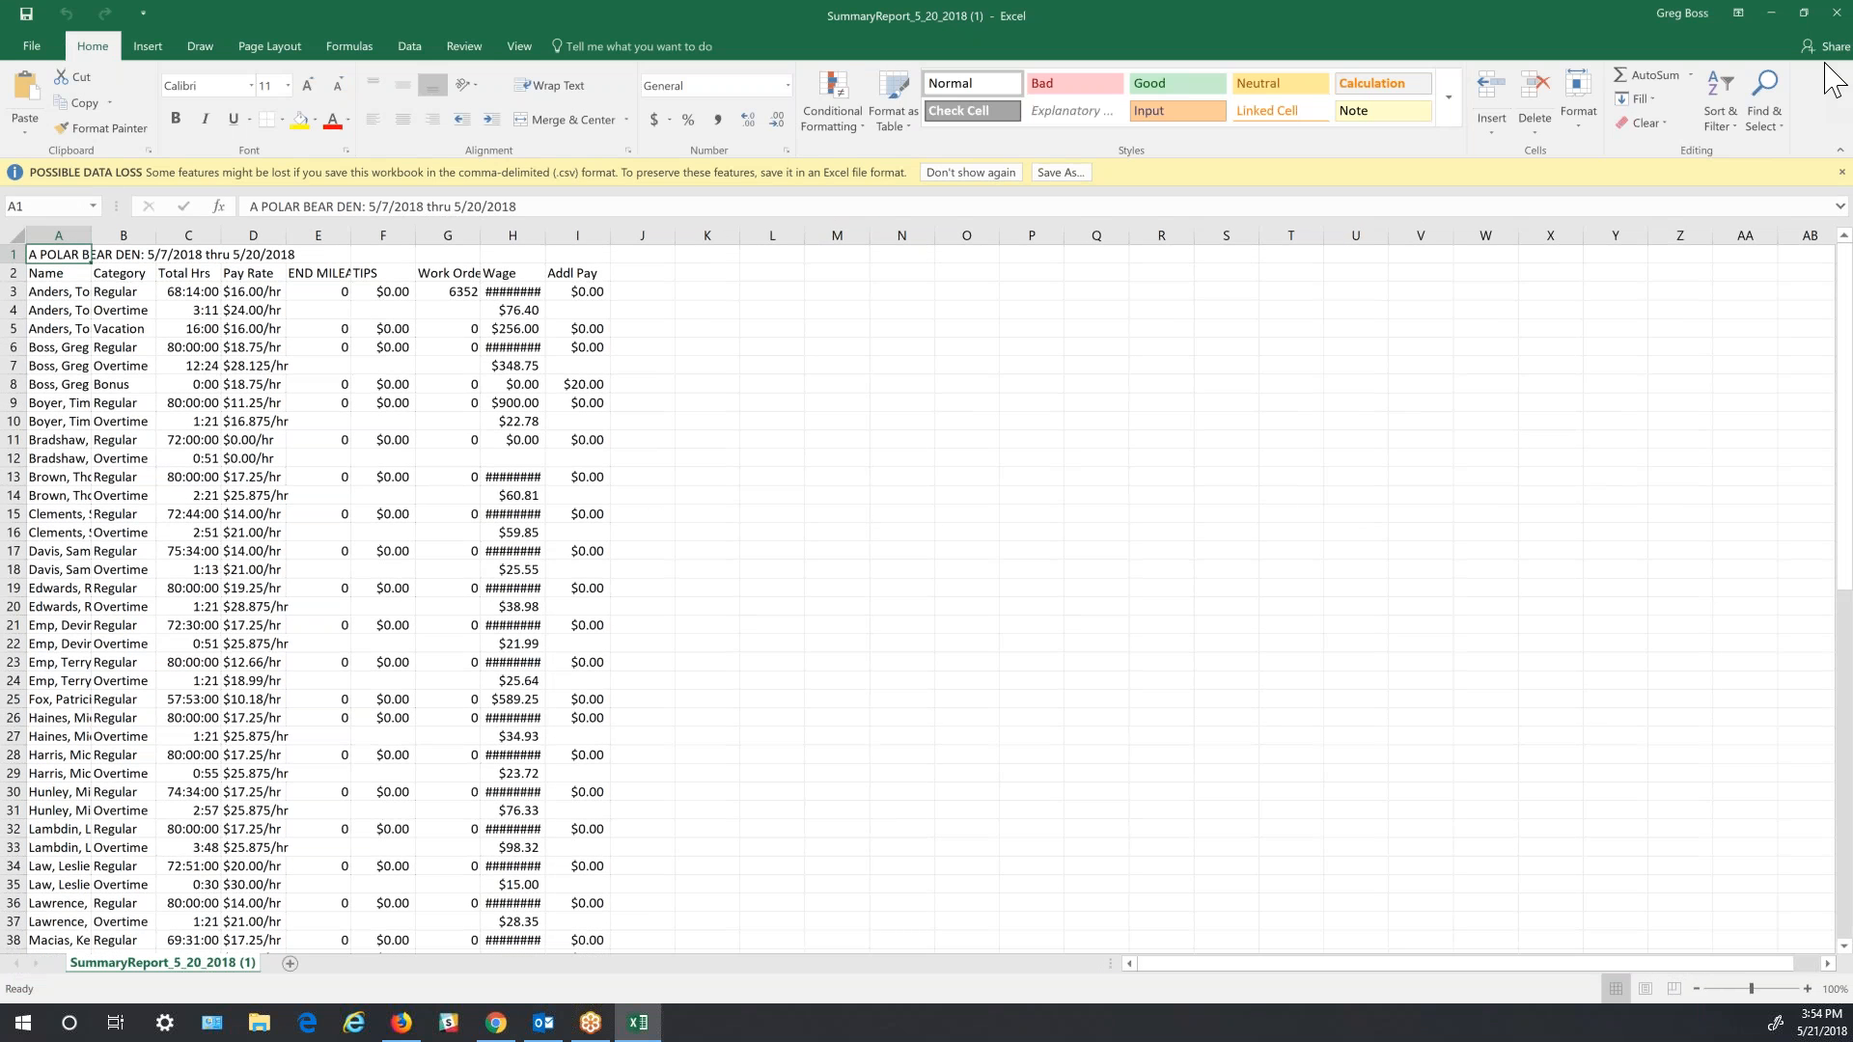
- Close the SummaryReport_5_20_2018 spreadsheet in Excel
left_click(1841, 24)
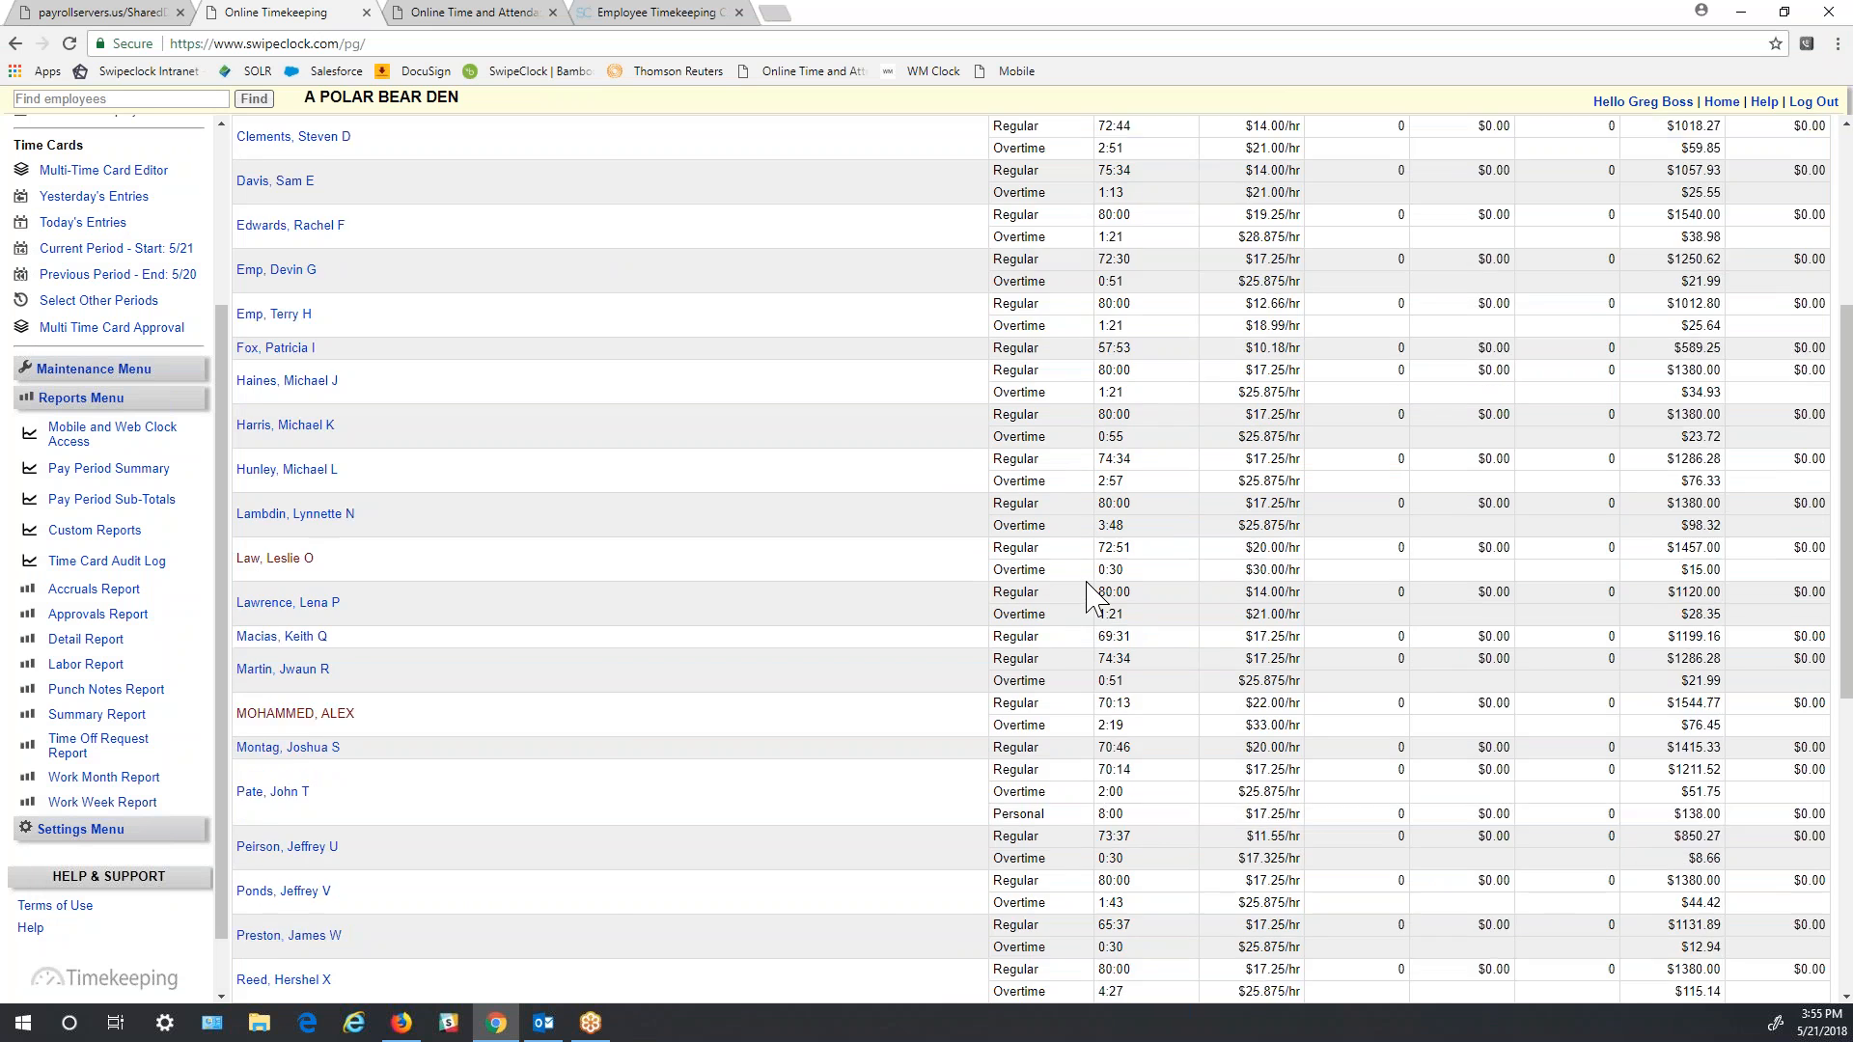
- Review the Payroll Summary report, then hide the Chrome window to reveal the Windows desktop
scroll(1071, 598, "down", 15)
scroll(1065, 597, "up", 15)
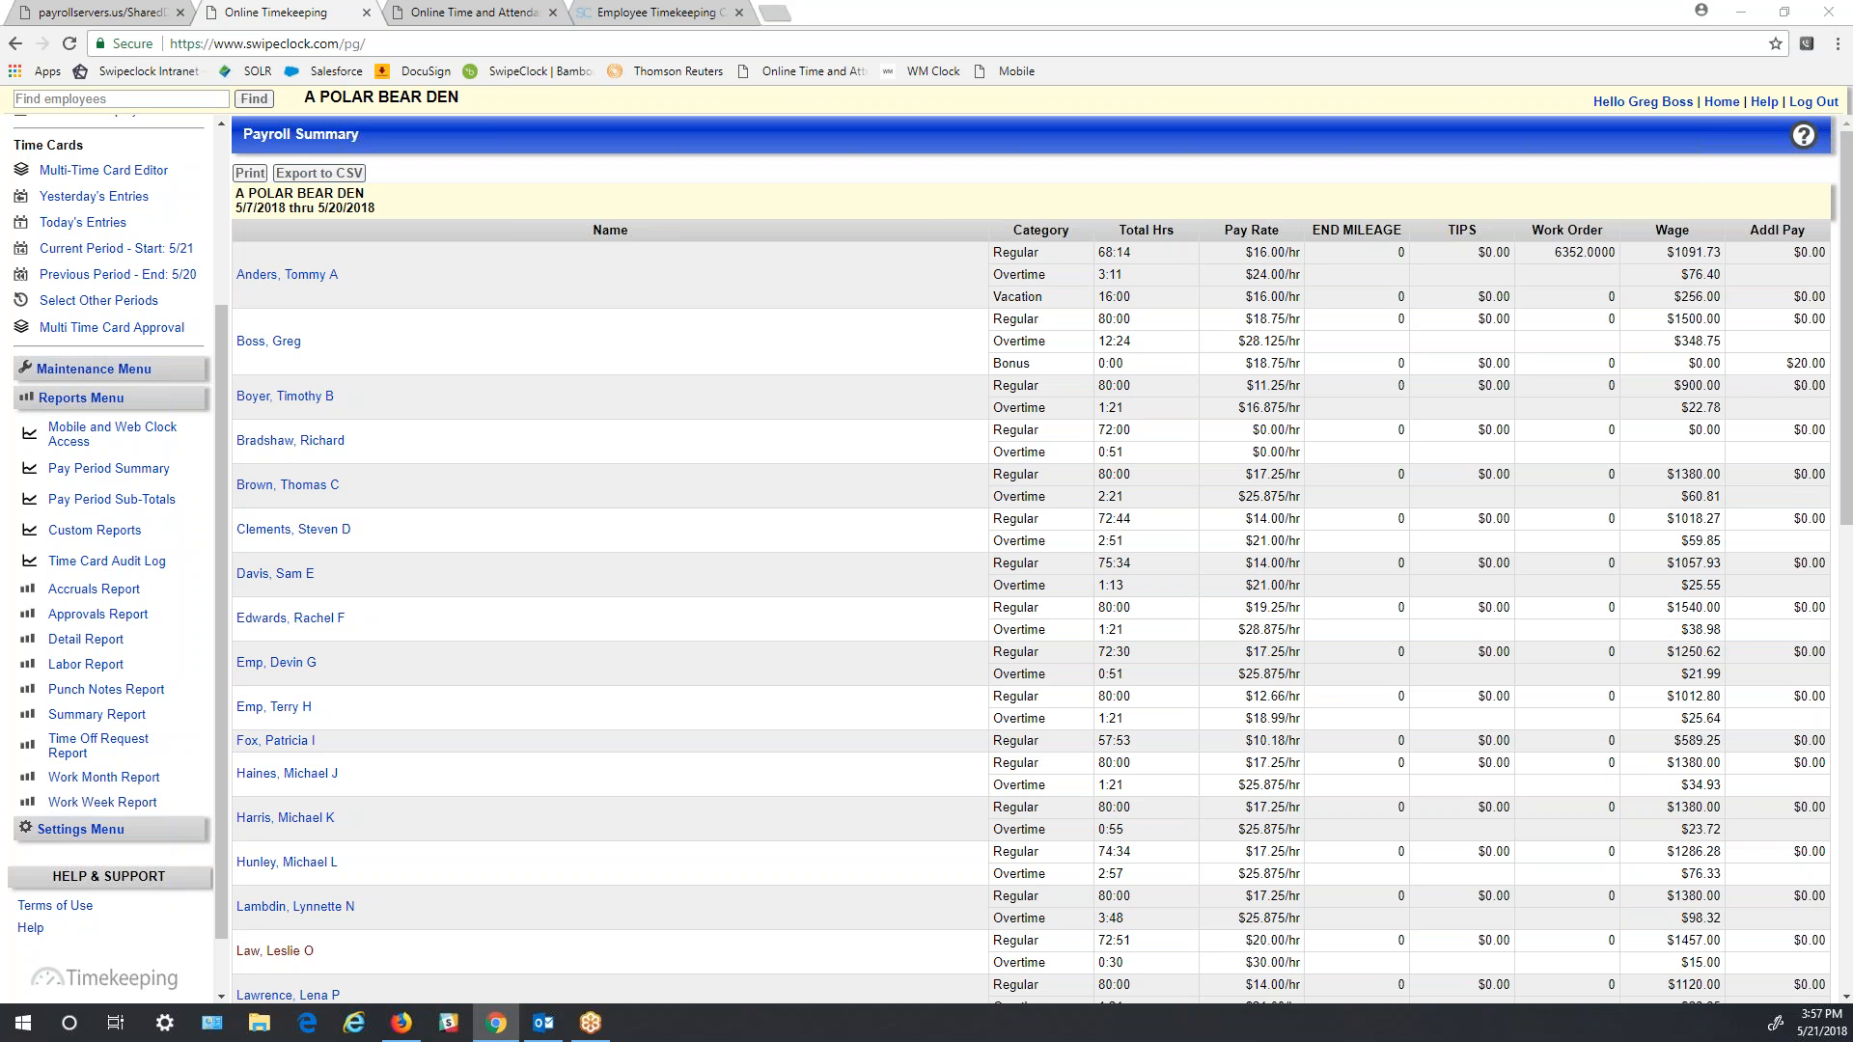
key("super+d")
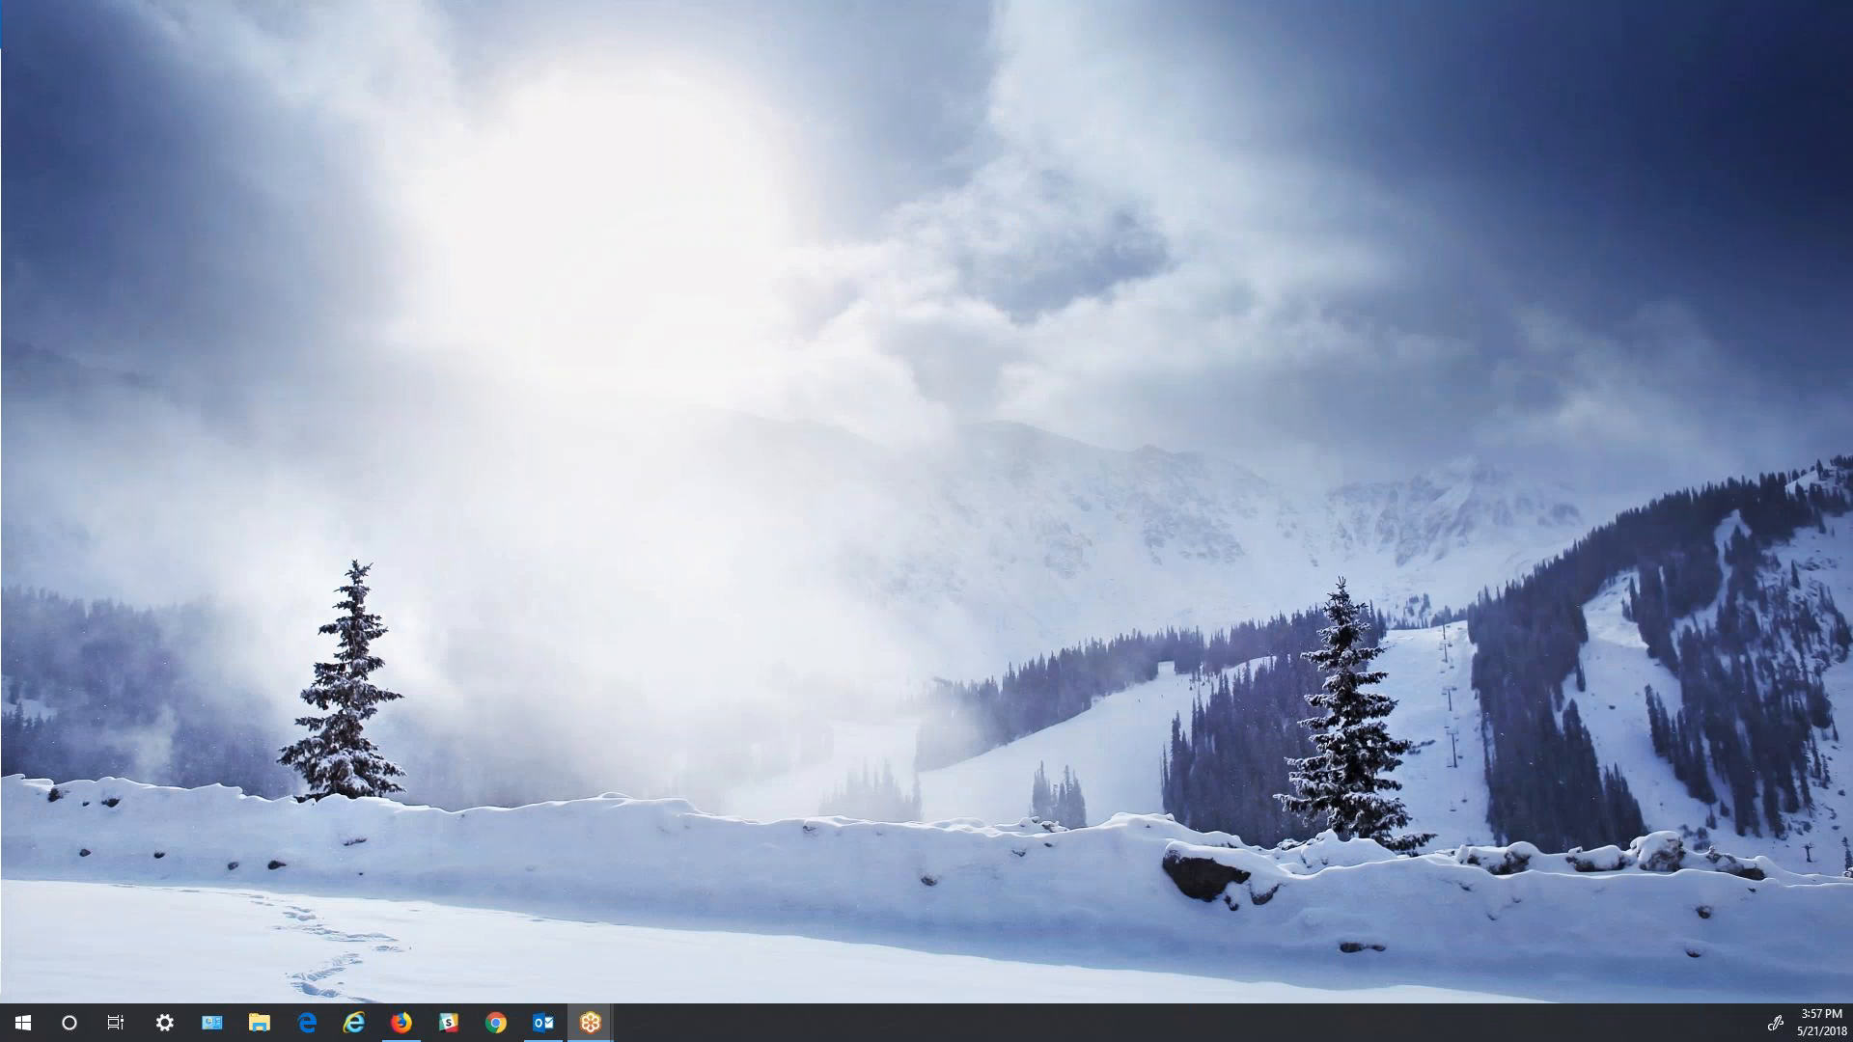